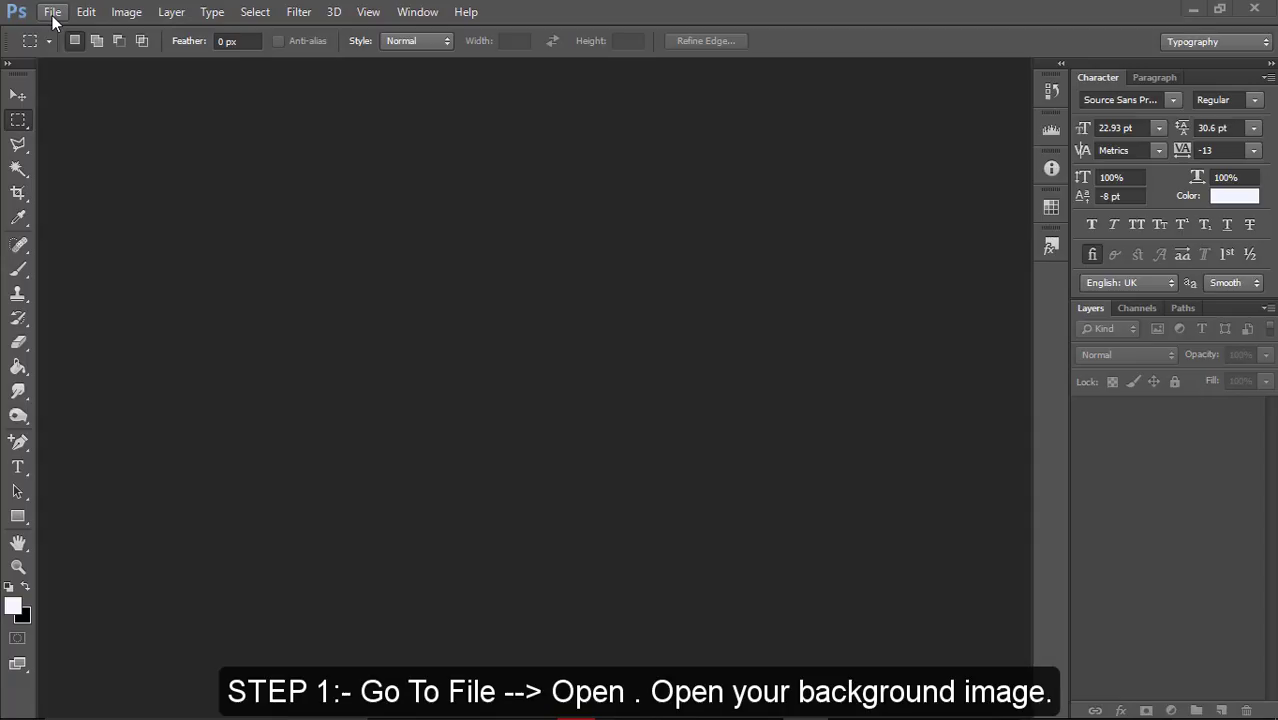
Open the bigstock grunge brick-wall JPG from the Desktop
click(52, 12)
click(60, 50)
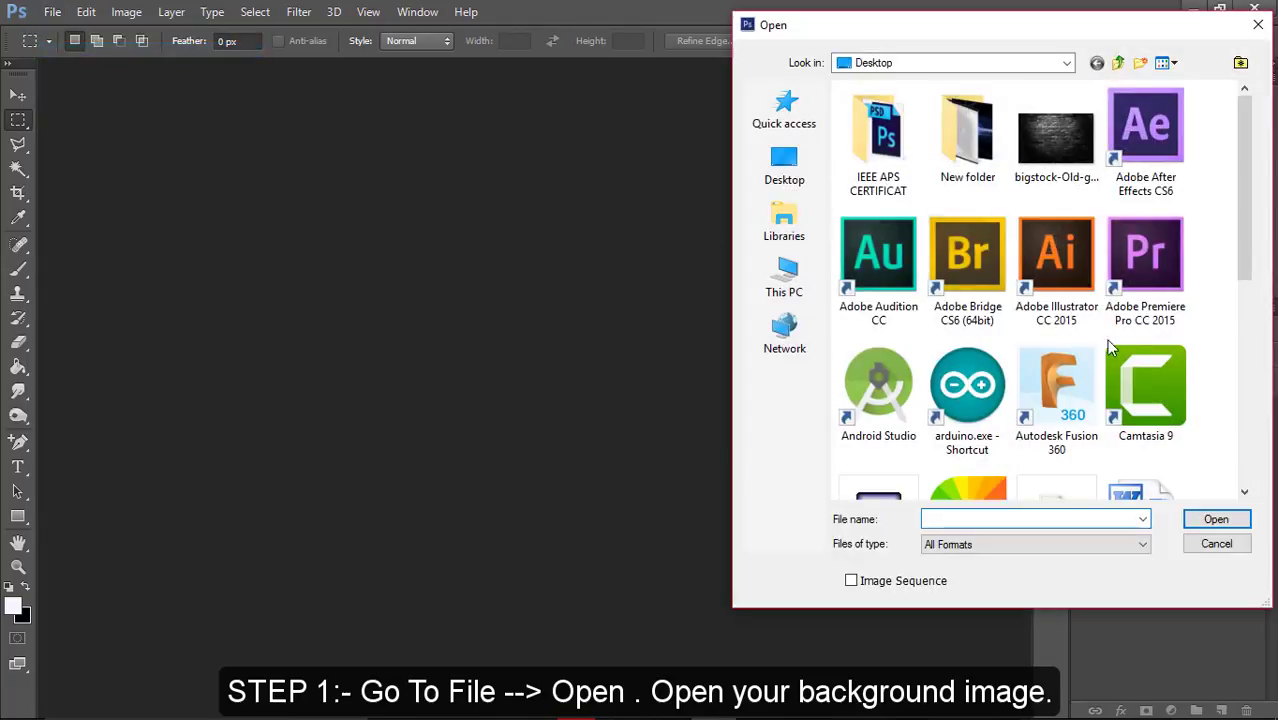
click(1094, 178)
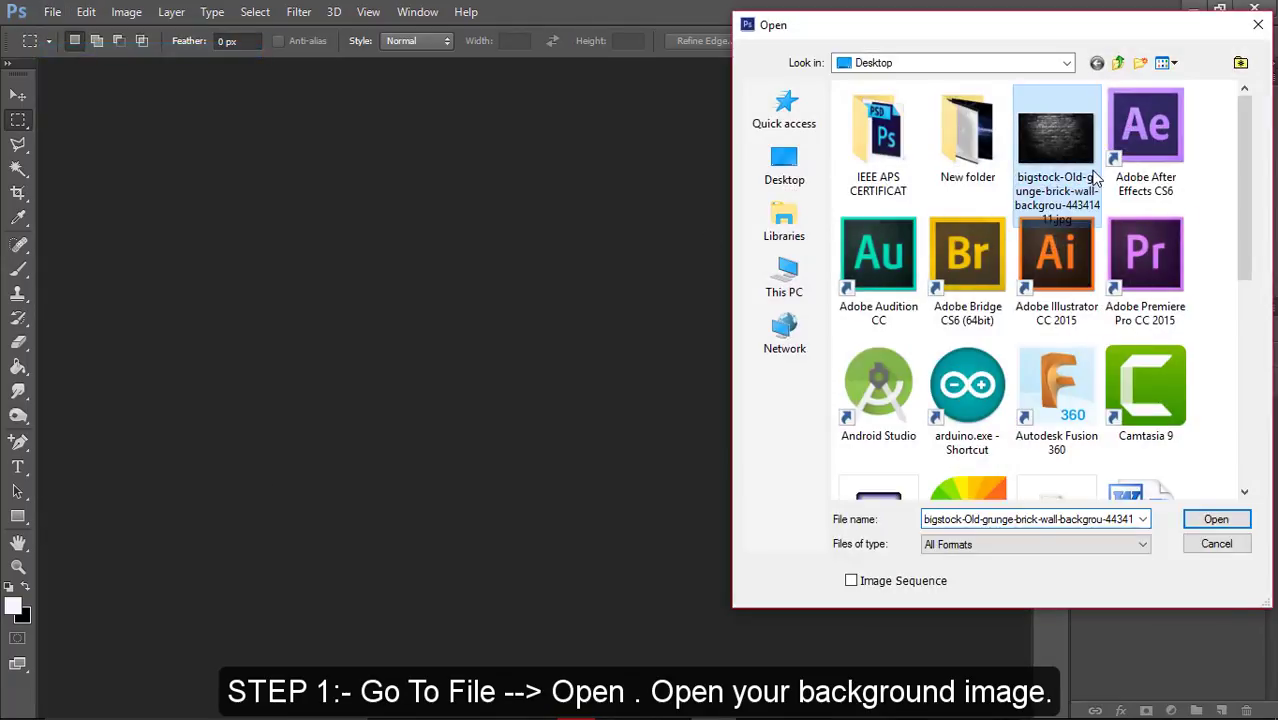
click(1210, 519)
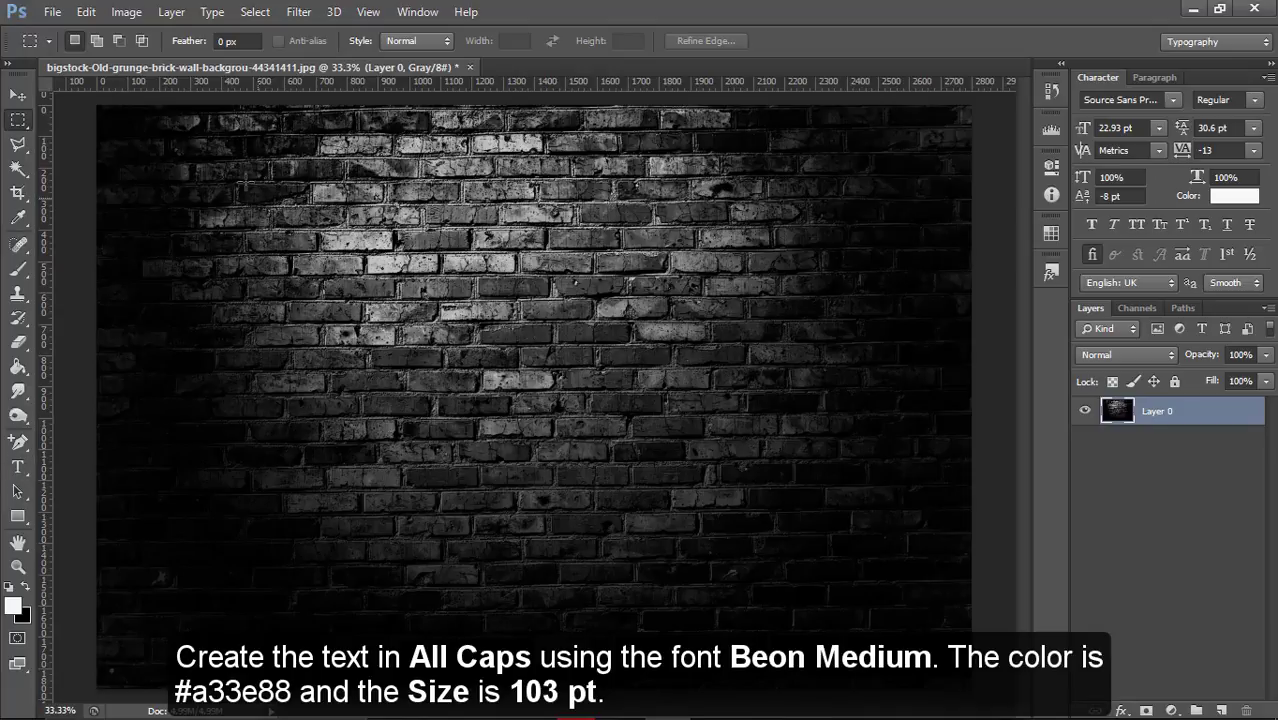
Type EPEX on the wall in the Beon font at about 98 pt
click(17, 467)
click(201, 41)
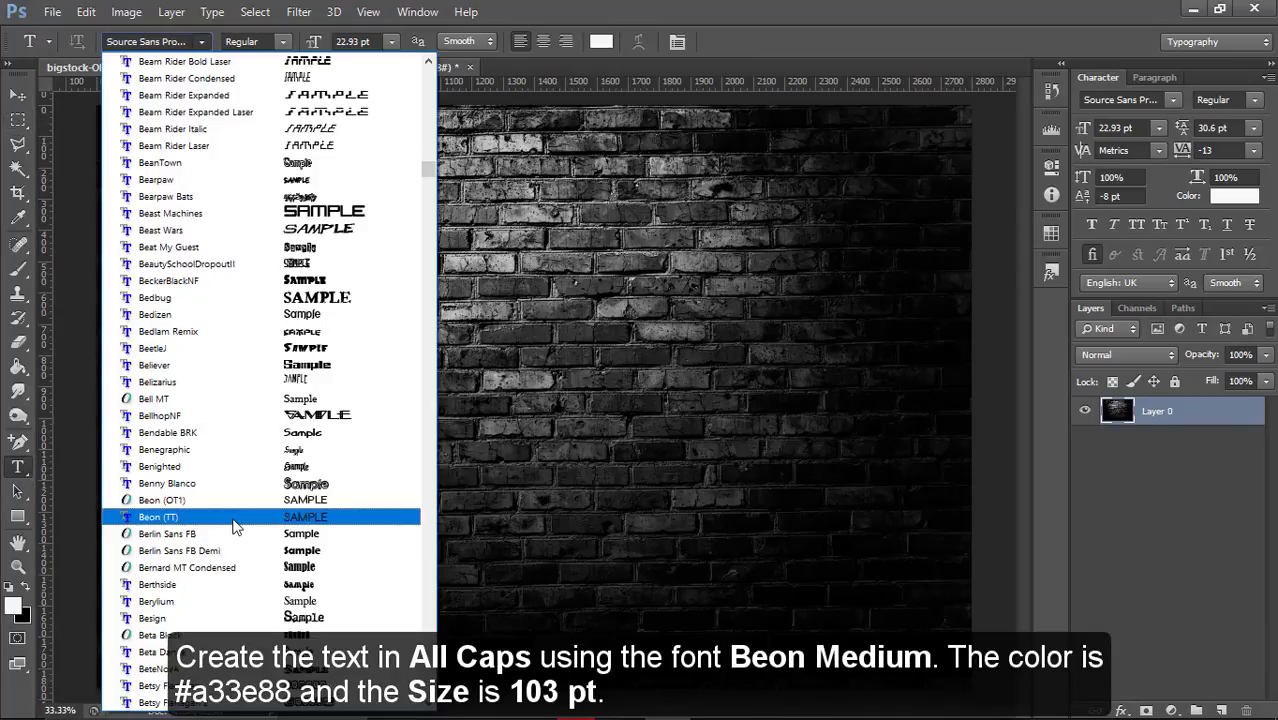
click(231, 523)
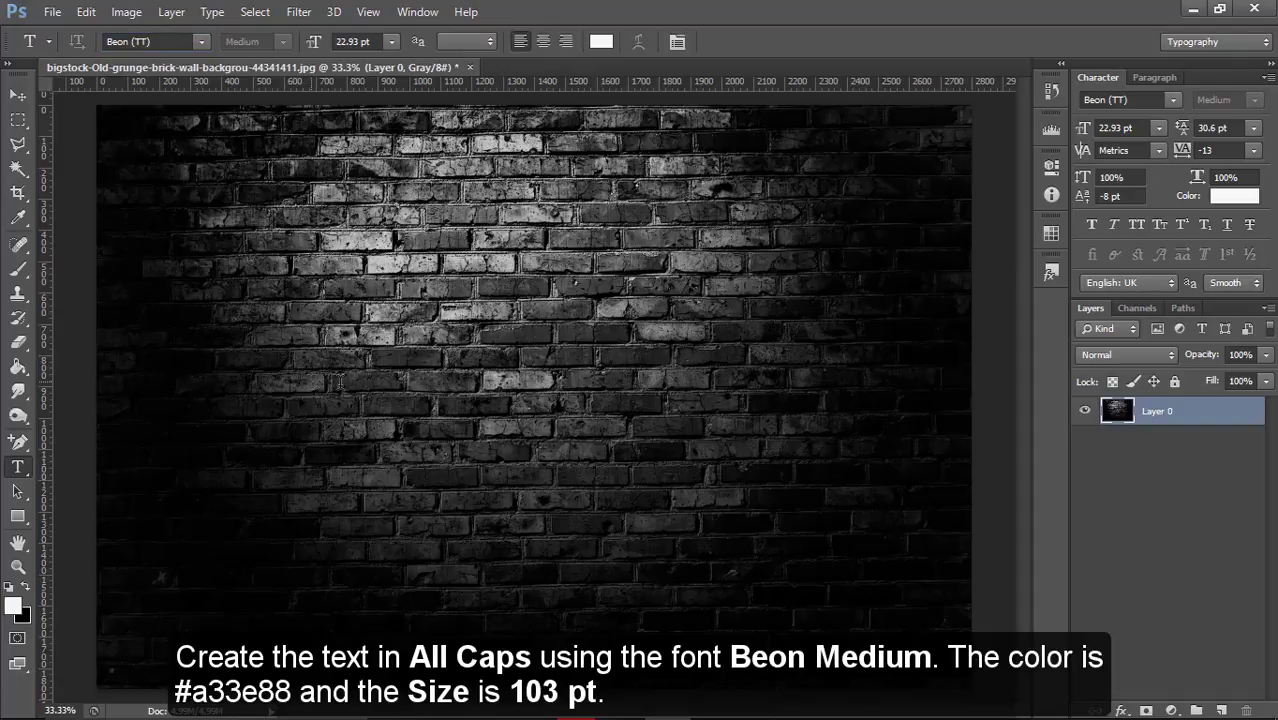
click(311, 381)
drag(313, 47, 388, 55)
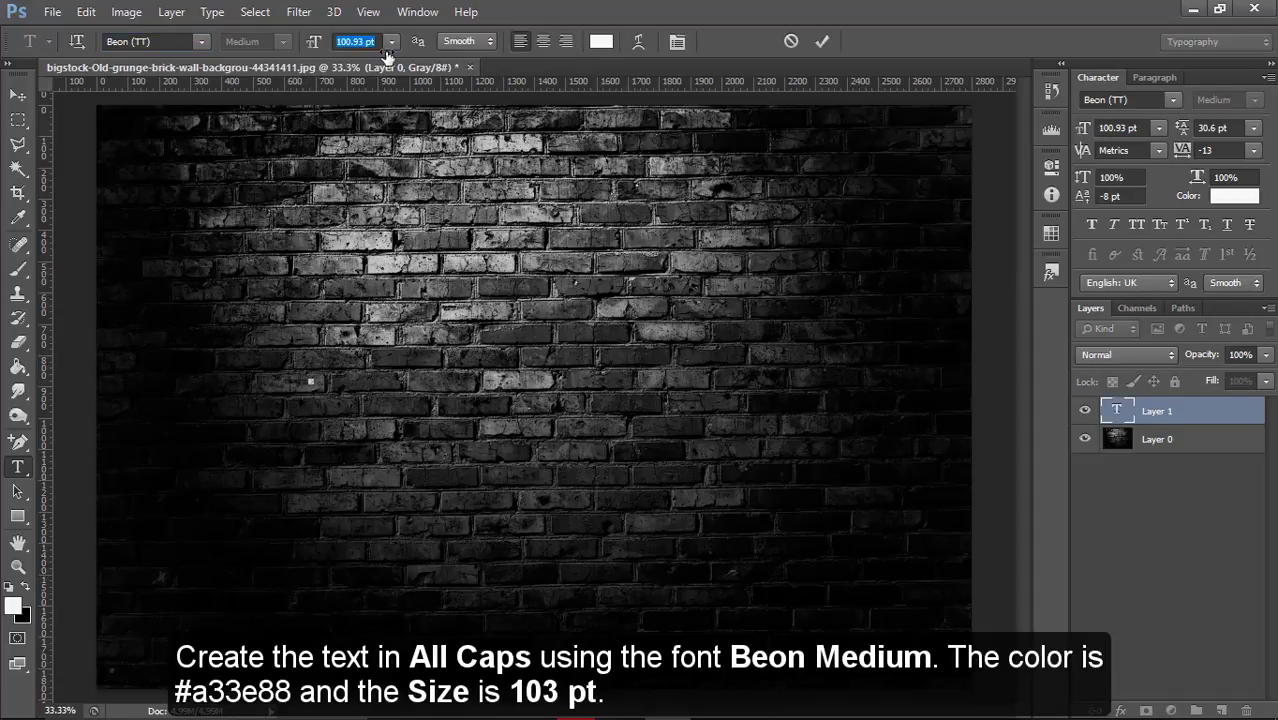
drag(315, 48, 313, 47)
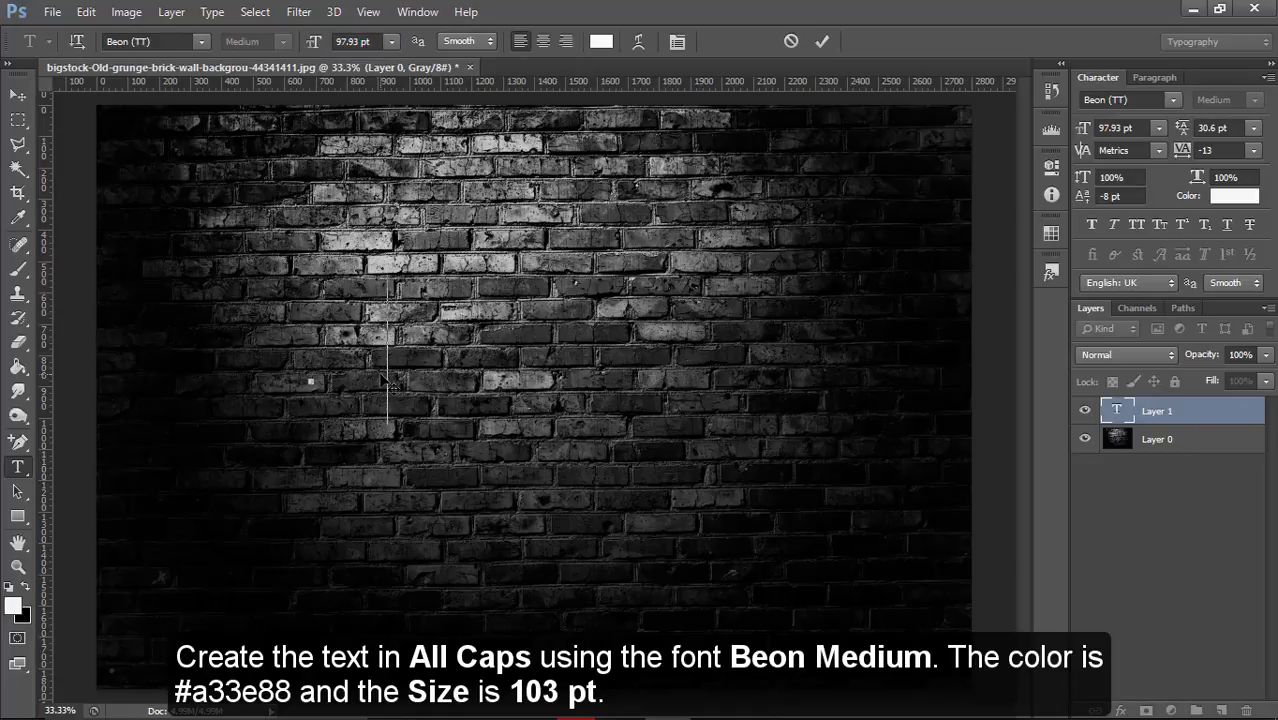
text(EP)
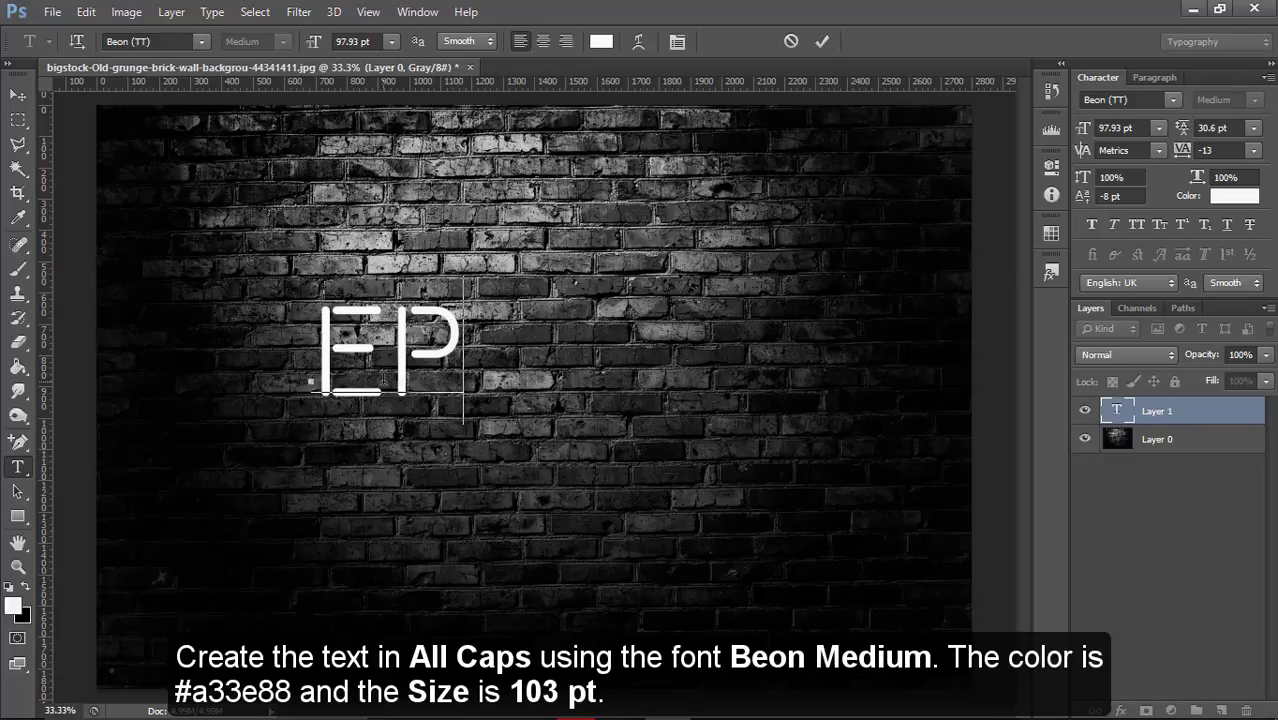
text(EX)
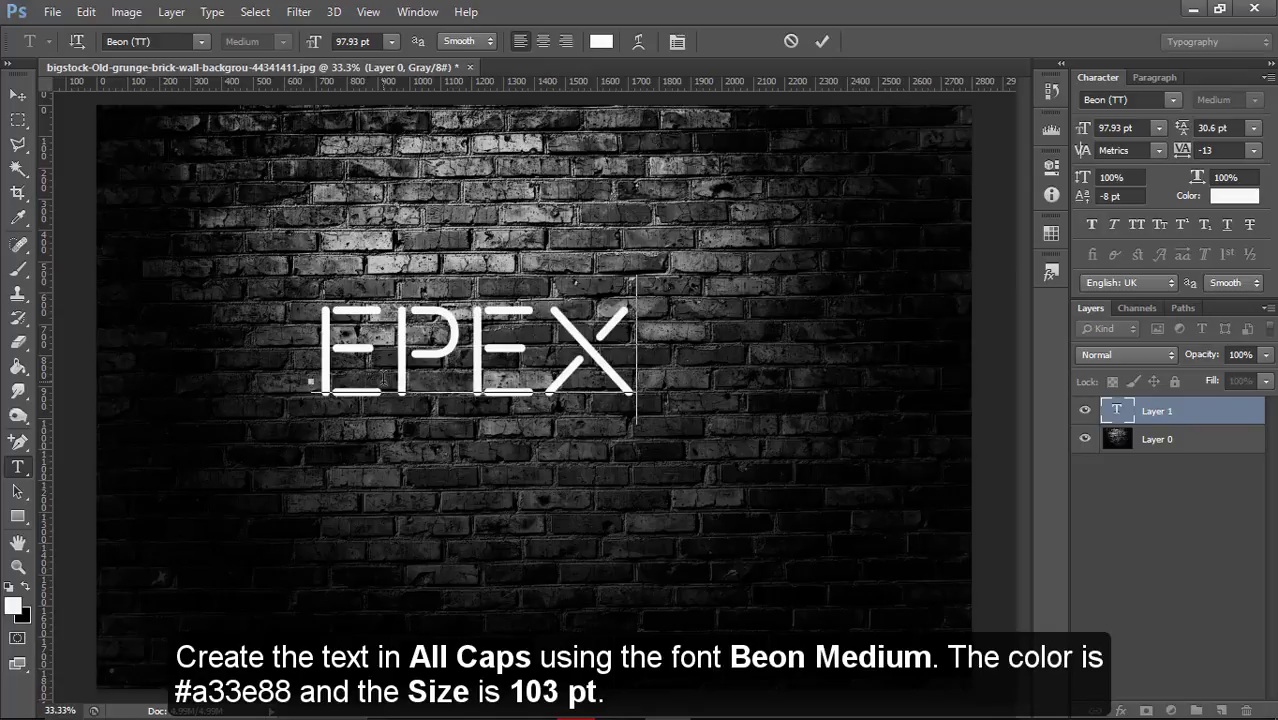
Enlarge EPEX to 113.93 pt and position it across the middle of the wall
drag(408, 455, 492, 461)
drag(681, 358, 270, 311)
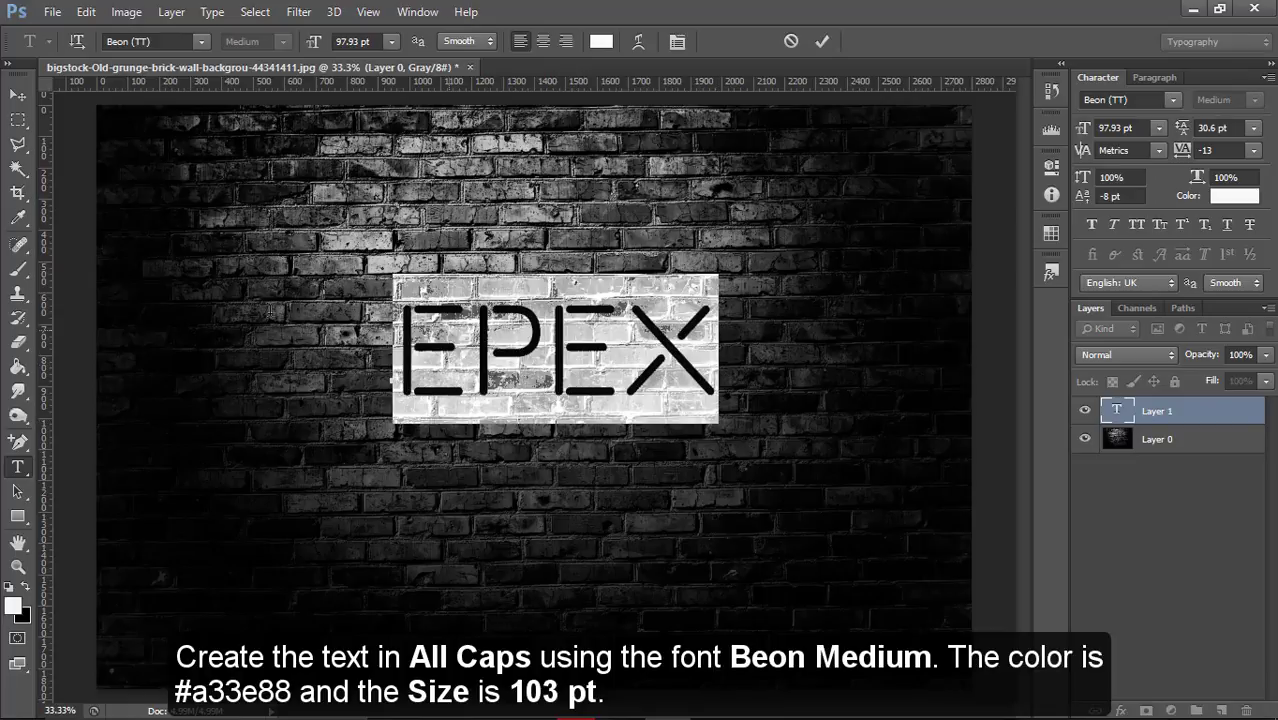
drag(311, 43, 327, 43)
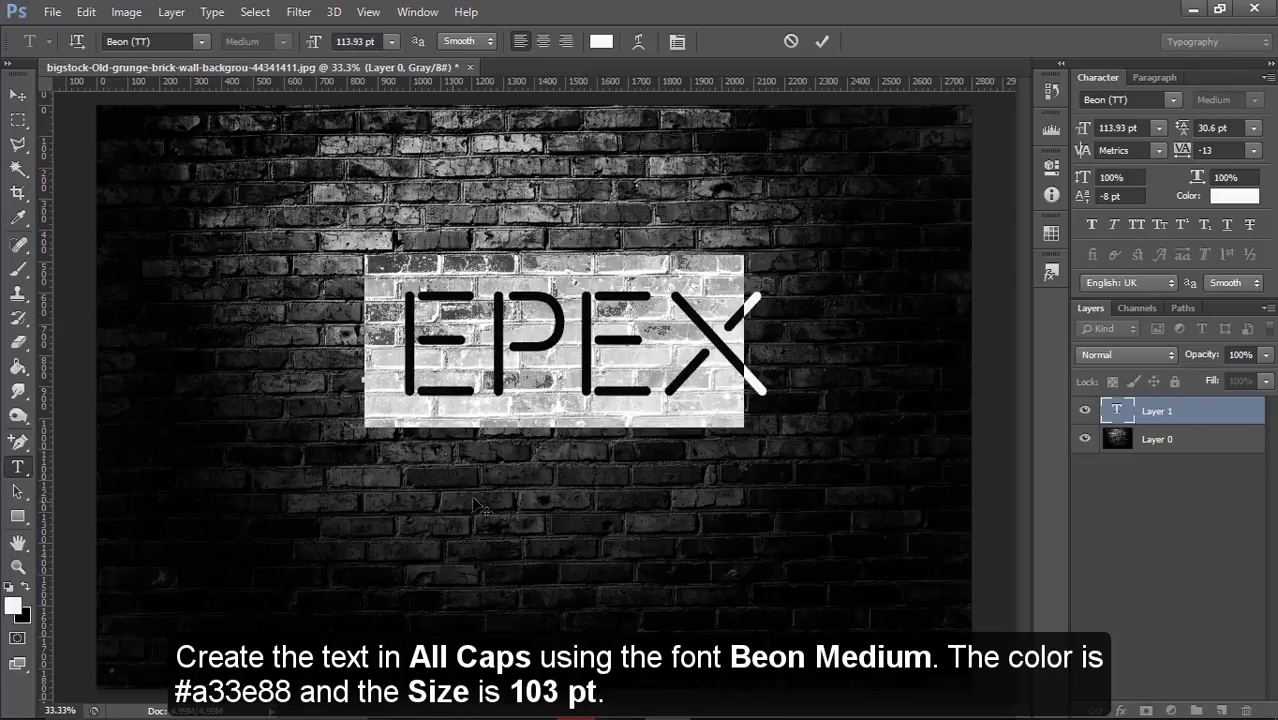
drag(462, 505, 455, 483)
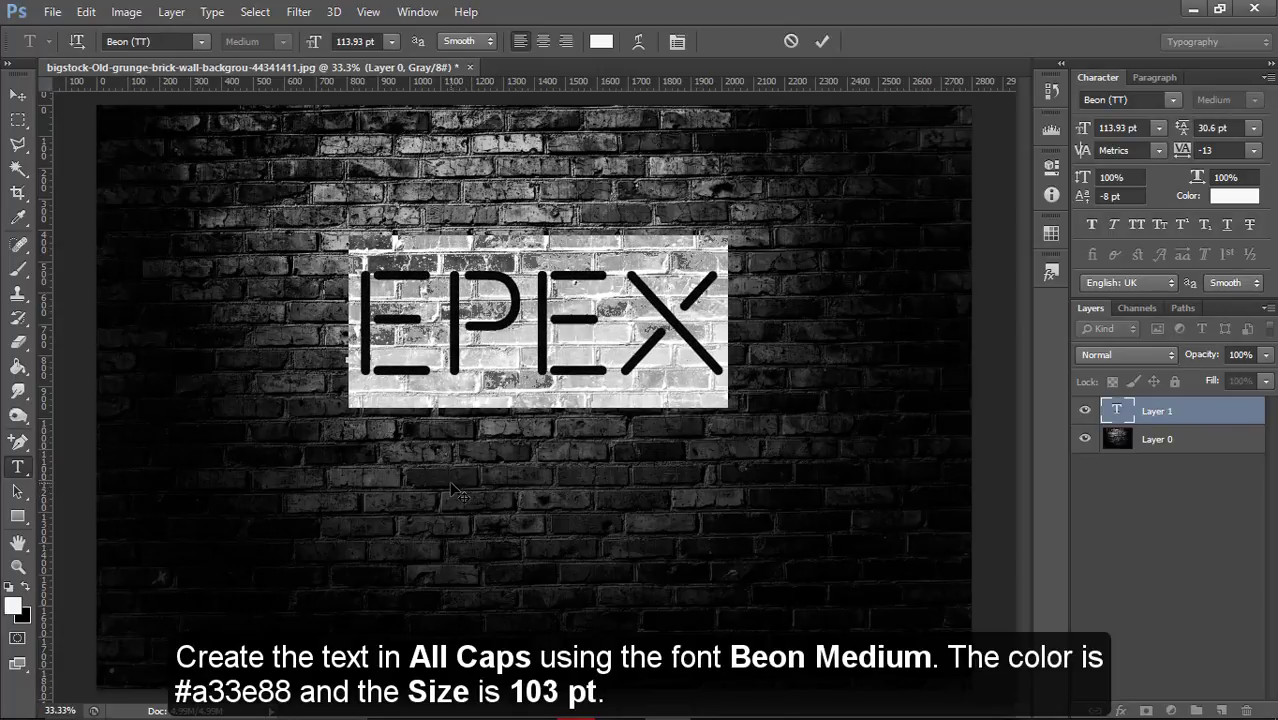
Colour the EPEX text bright magenta #f600ff and commit it
click(600, 41)
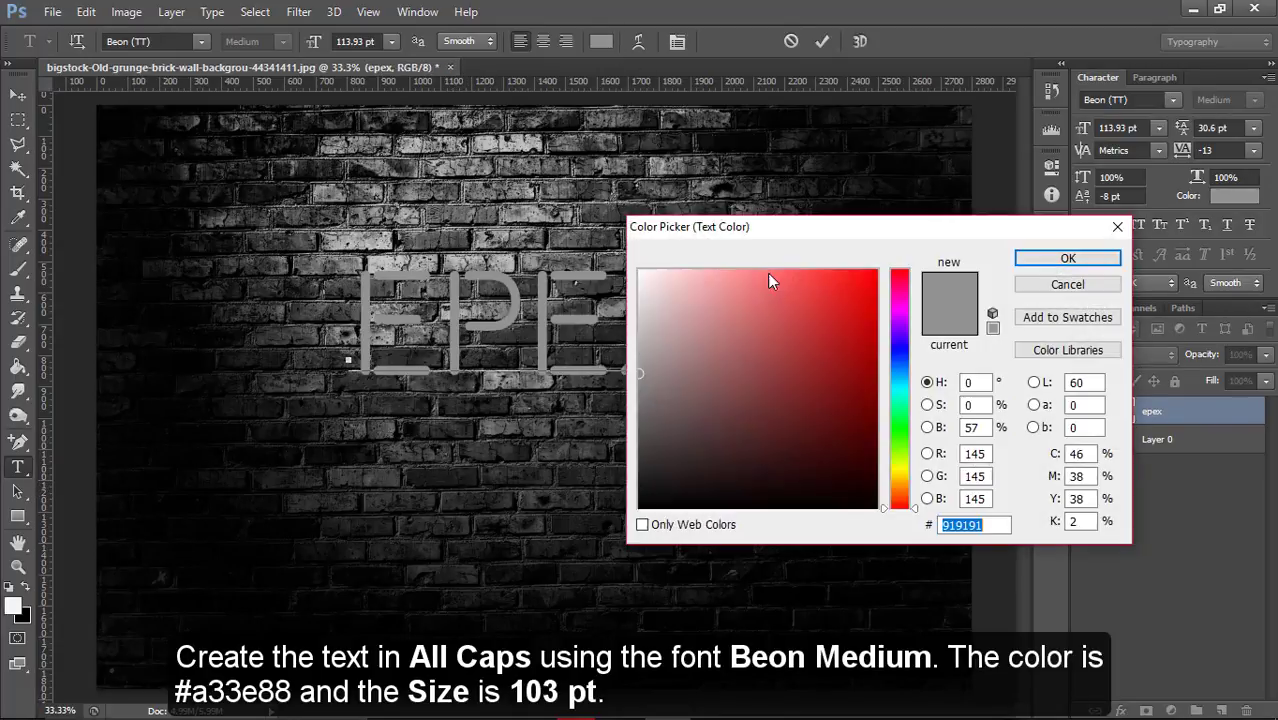
click(897, 311)
drag(853, 294, 906, 250)
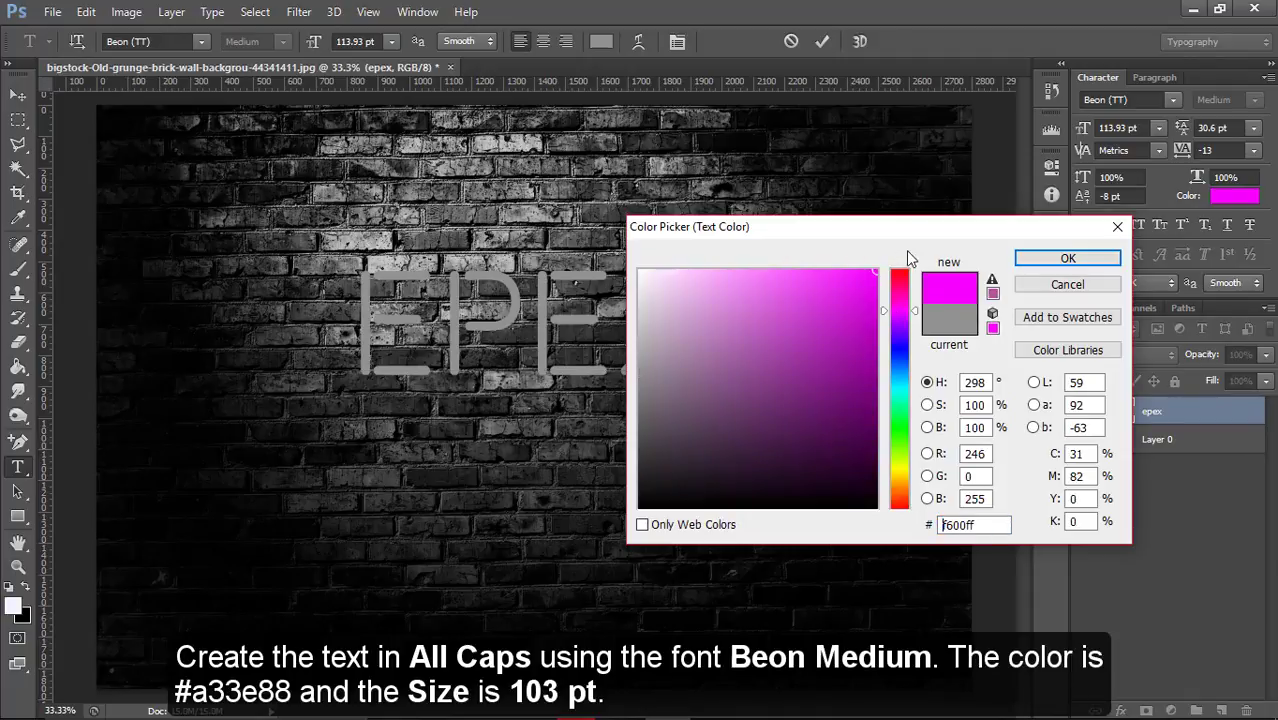
click(1021, 260)
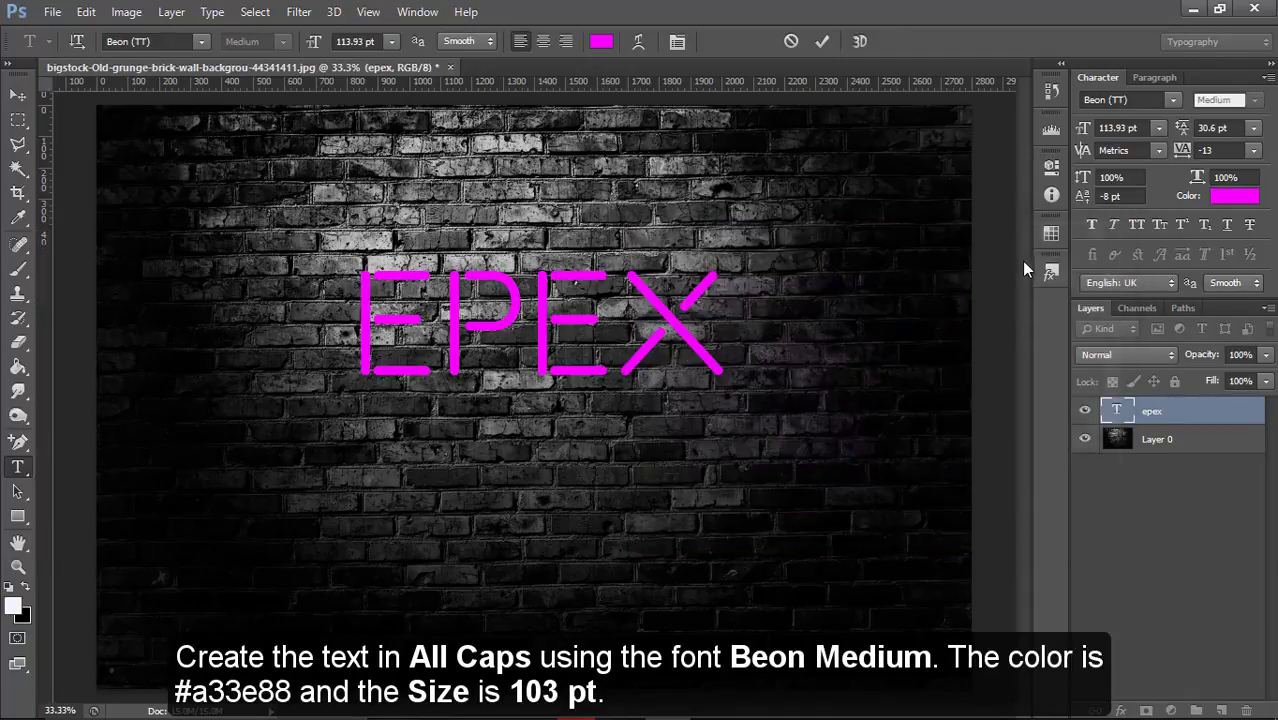
click(17, 119)
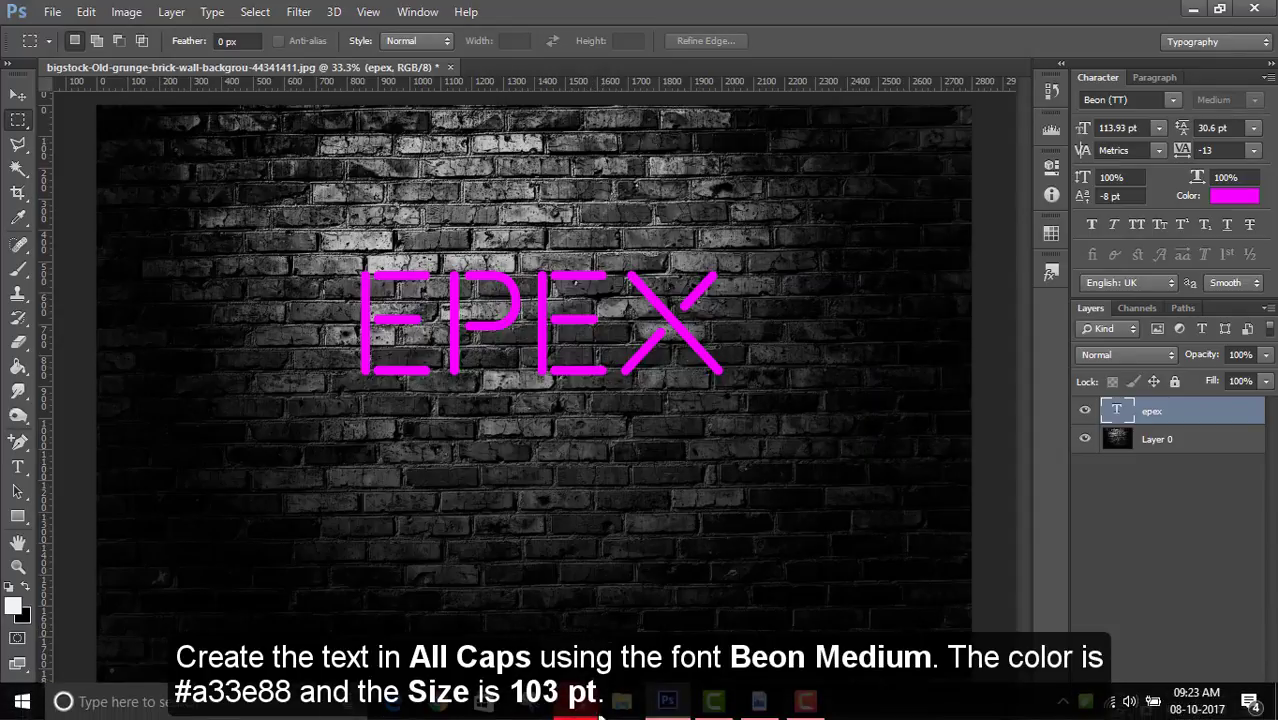
Start a second text layer below EPEX and type STUDIO
click(17, 467)
click(420, 420)
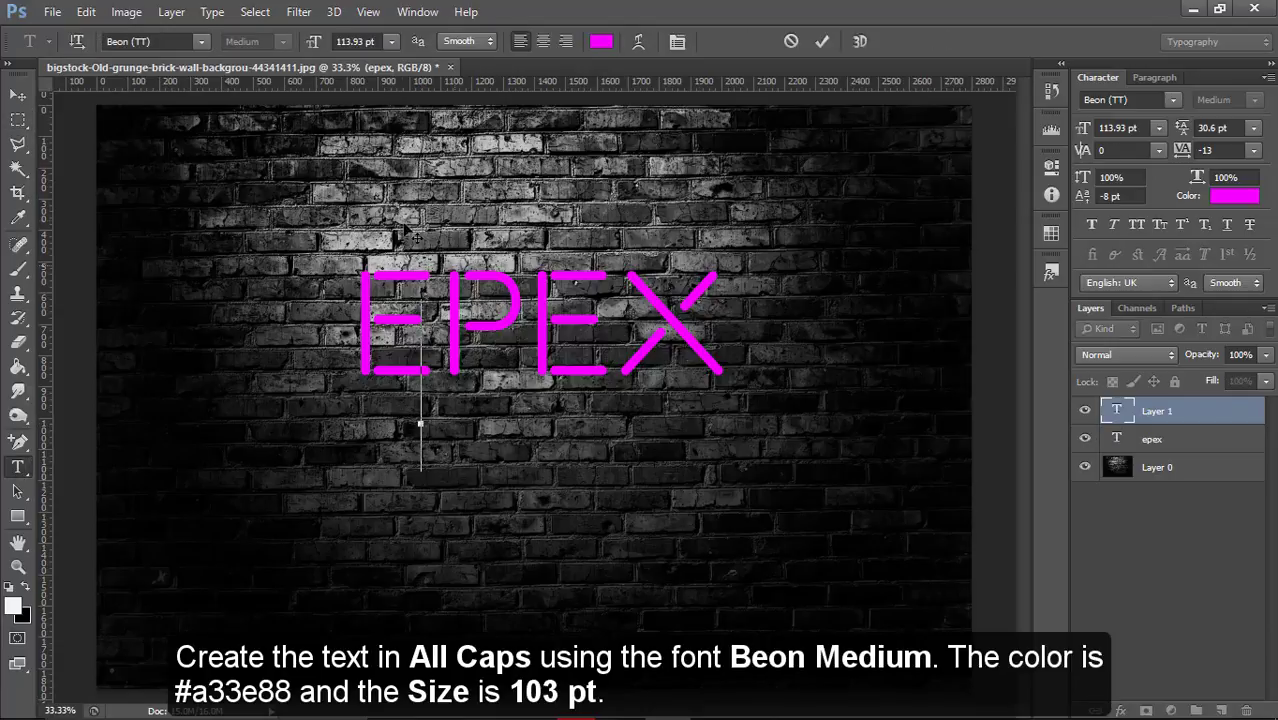
mouse_move(318, 48)
mouse_down()
mouse_move(263, 55)
mouse_move(318, 50)
mouse_up()
text(STUD)
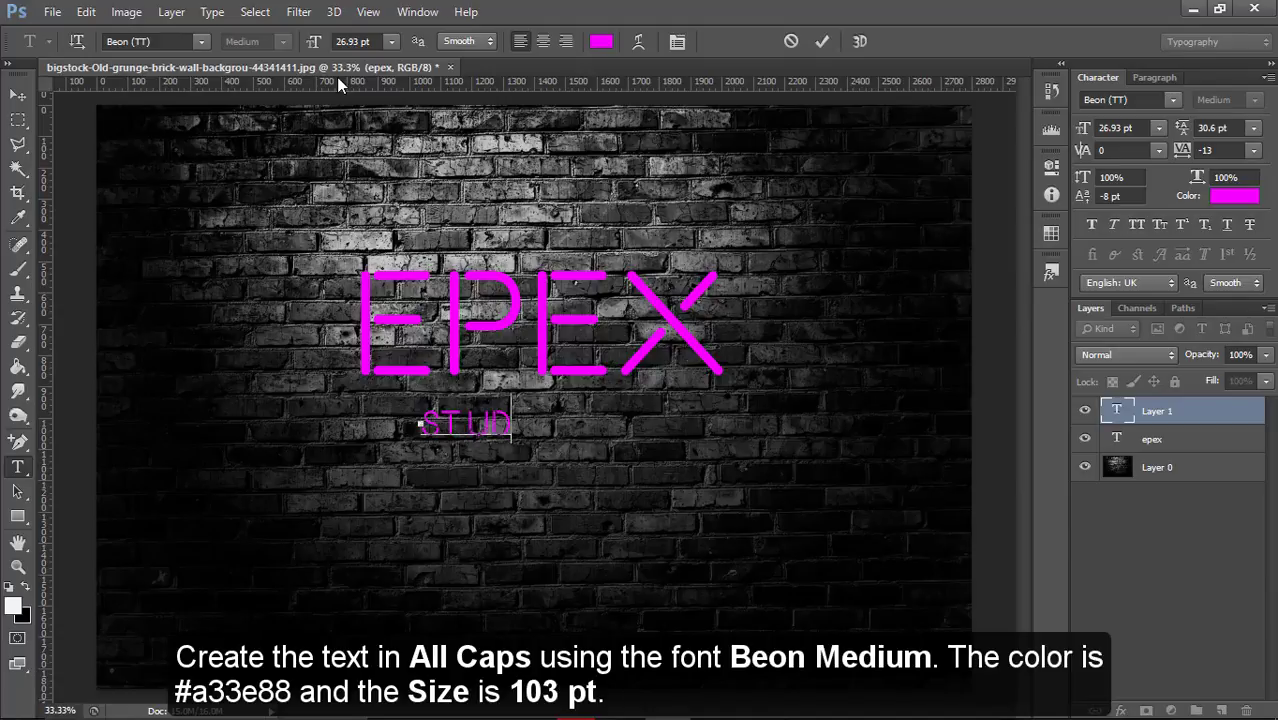
text(IO)
drag(548, 414, 420, 414)
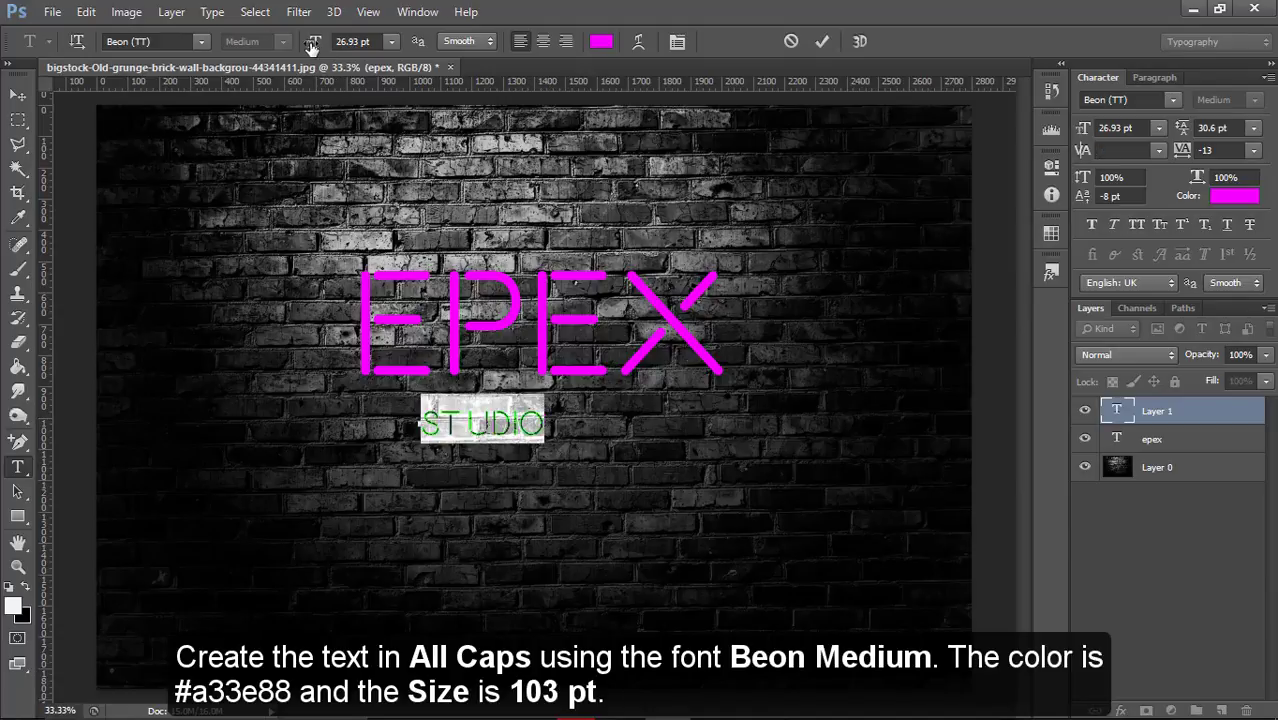
Resize STUDIO to 45.93 pt, centre it just beneath EPEX, and commit
drag(312, 47, 370, 364)
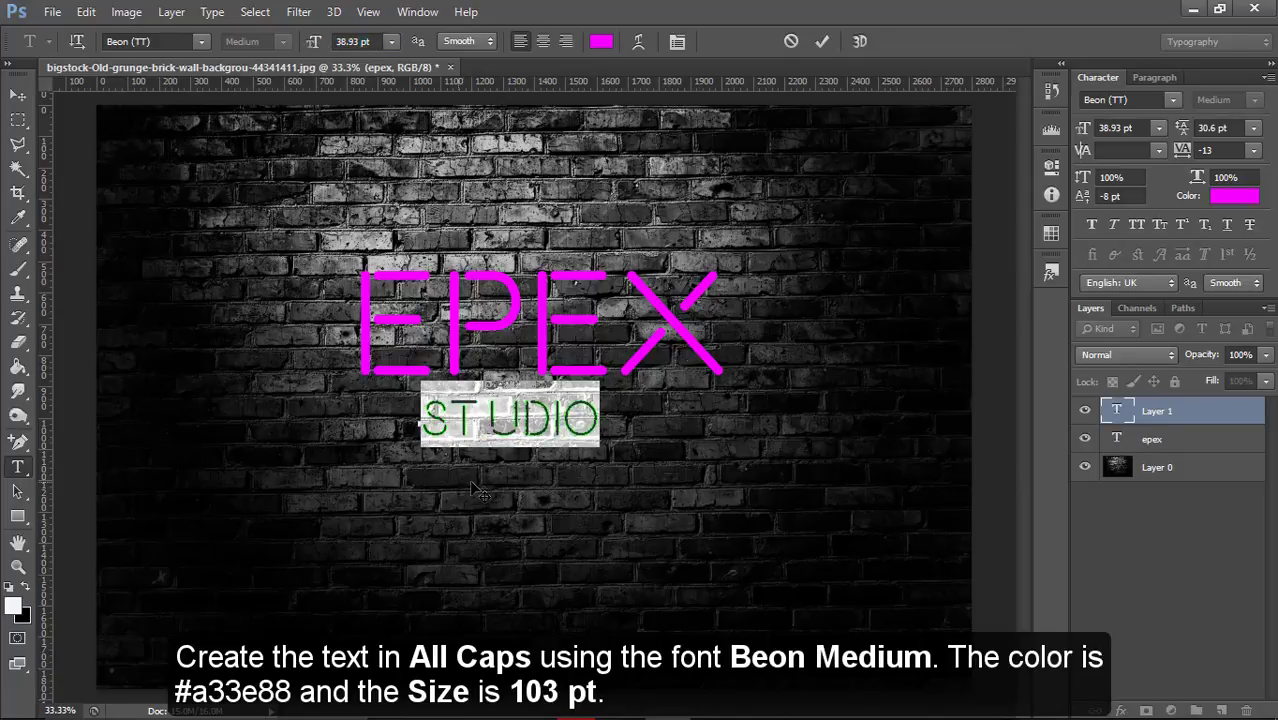
drag(478, 490, 478, 474)
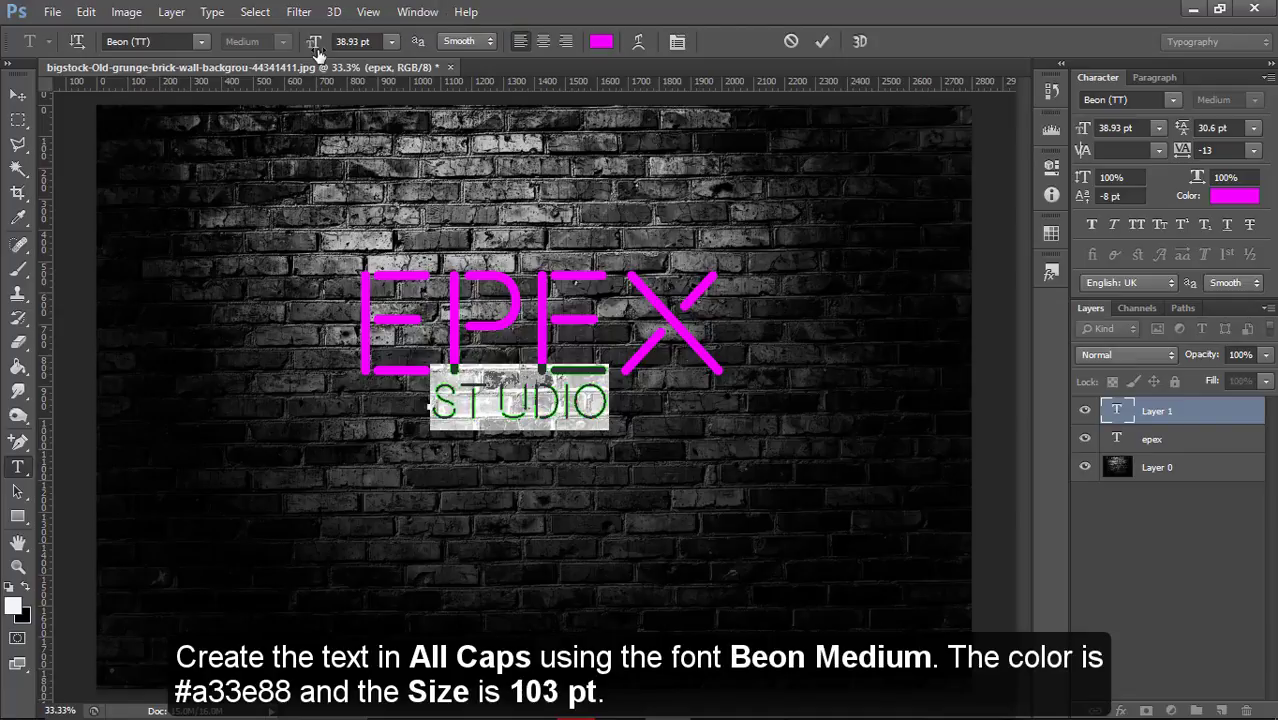
drag(318, 50, 372, 100)
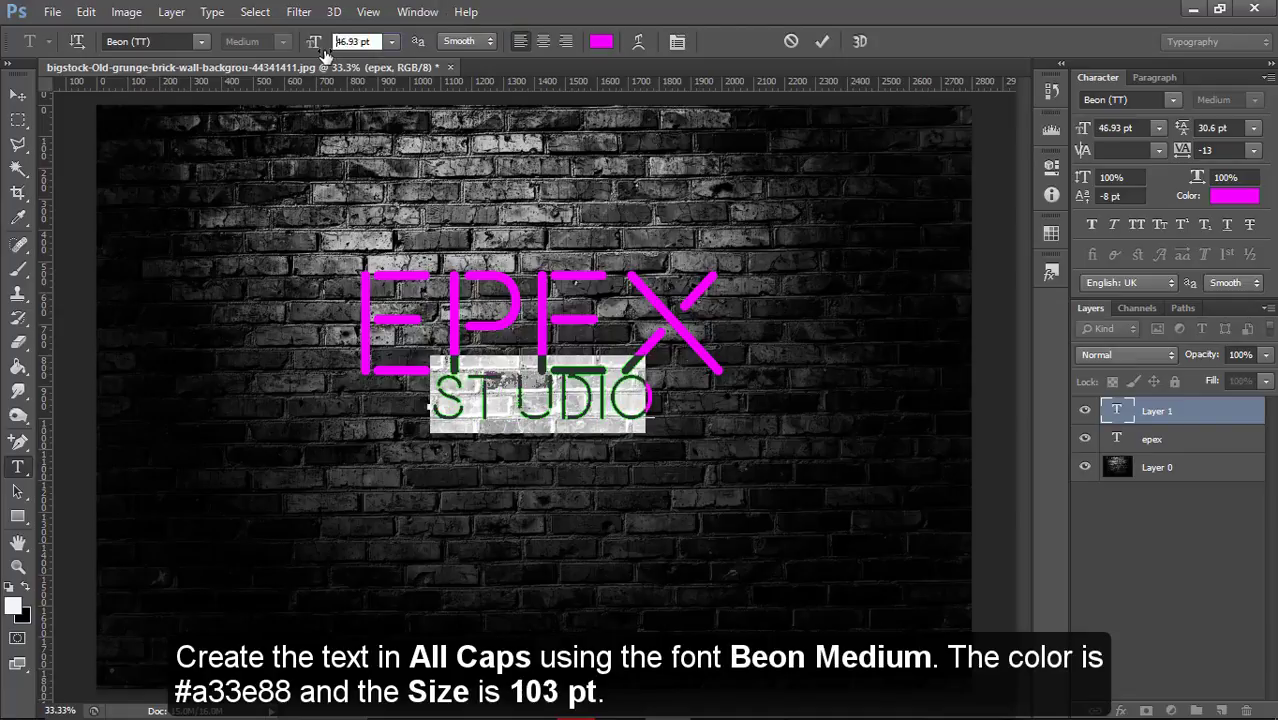
drag(532, 498, 518, 500)
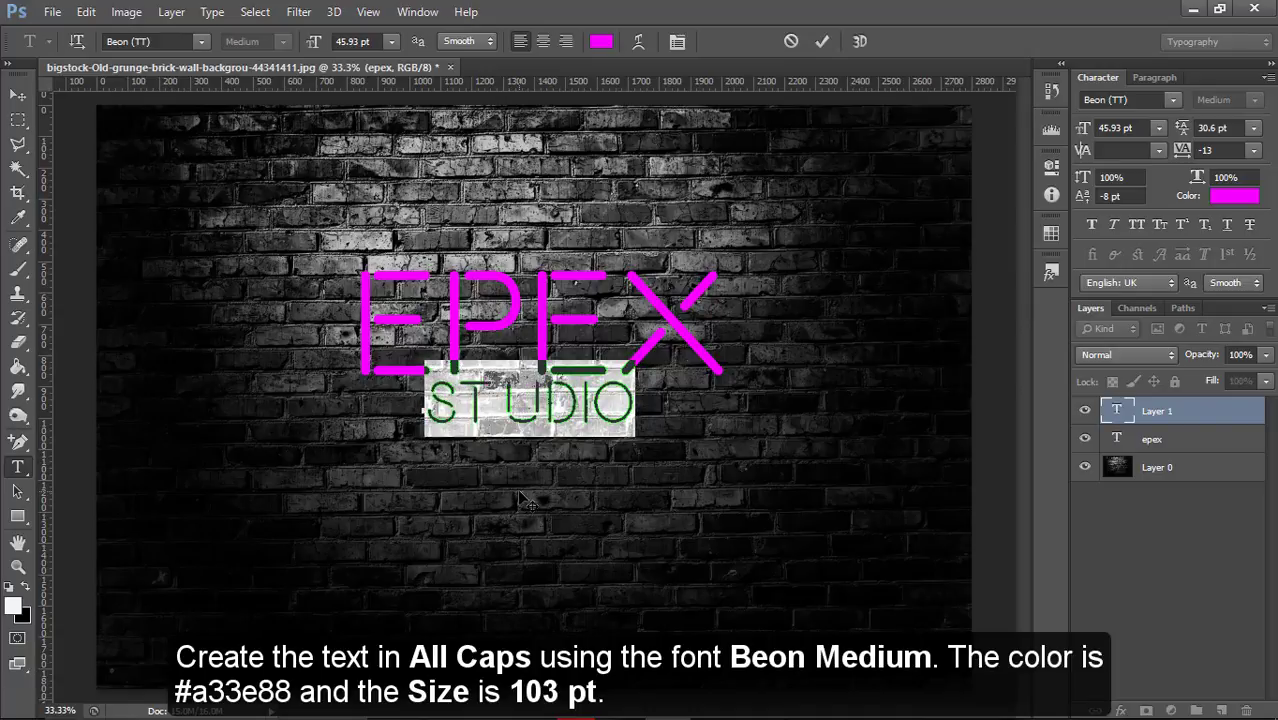
drag(518, 500, 517, 500)
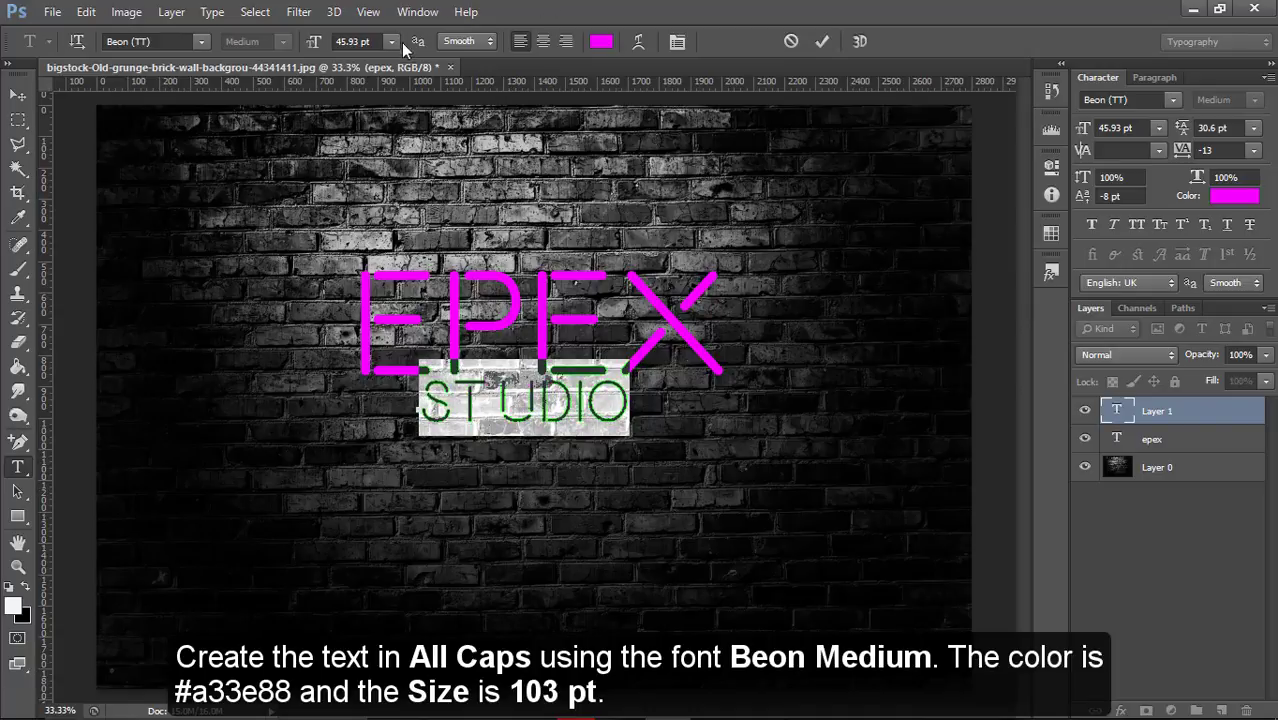
click(18, 119)
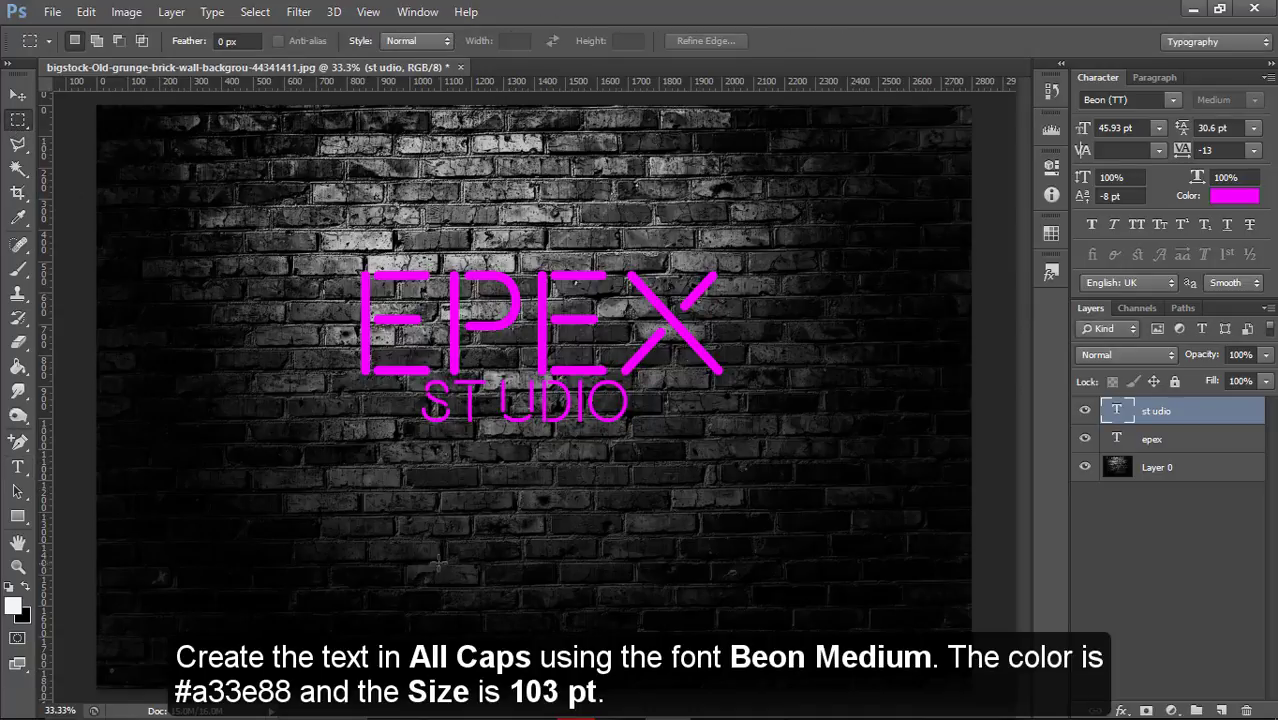
Duplicate the epex and studio layers and Rasterize Type on both copies
click(27, 97)
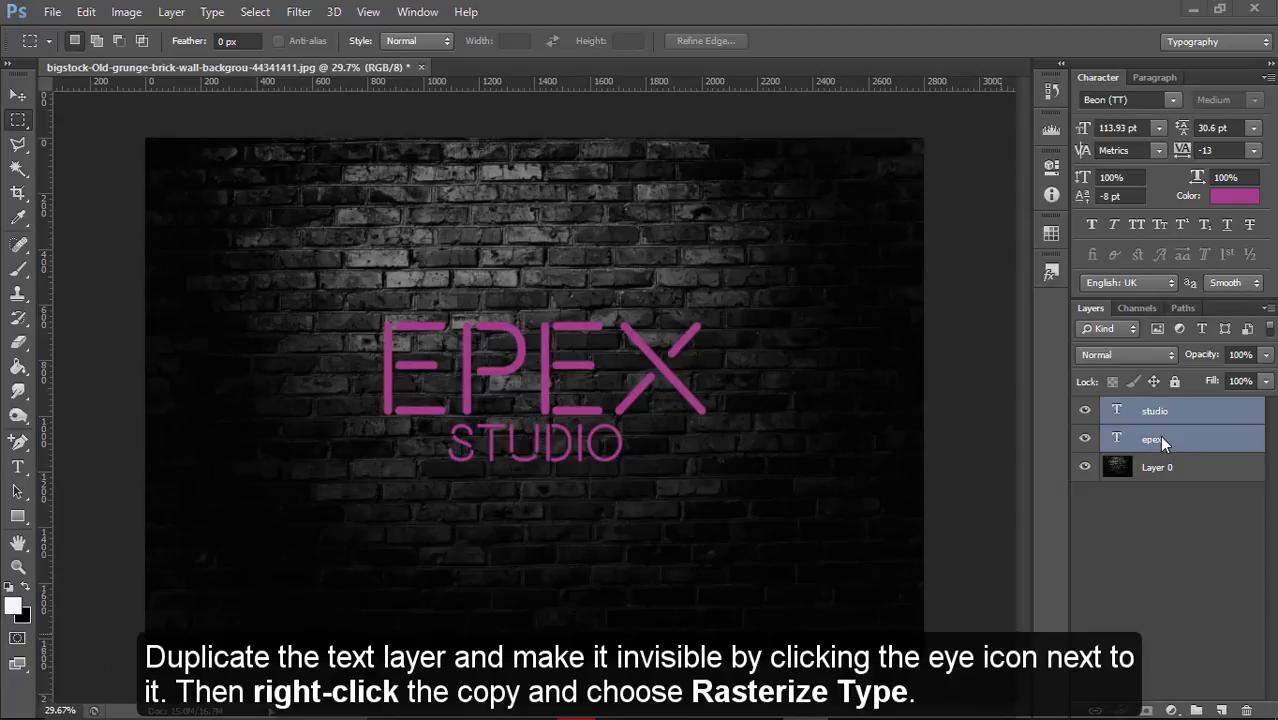
right_click(1160, 439)
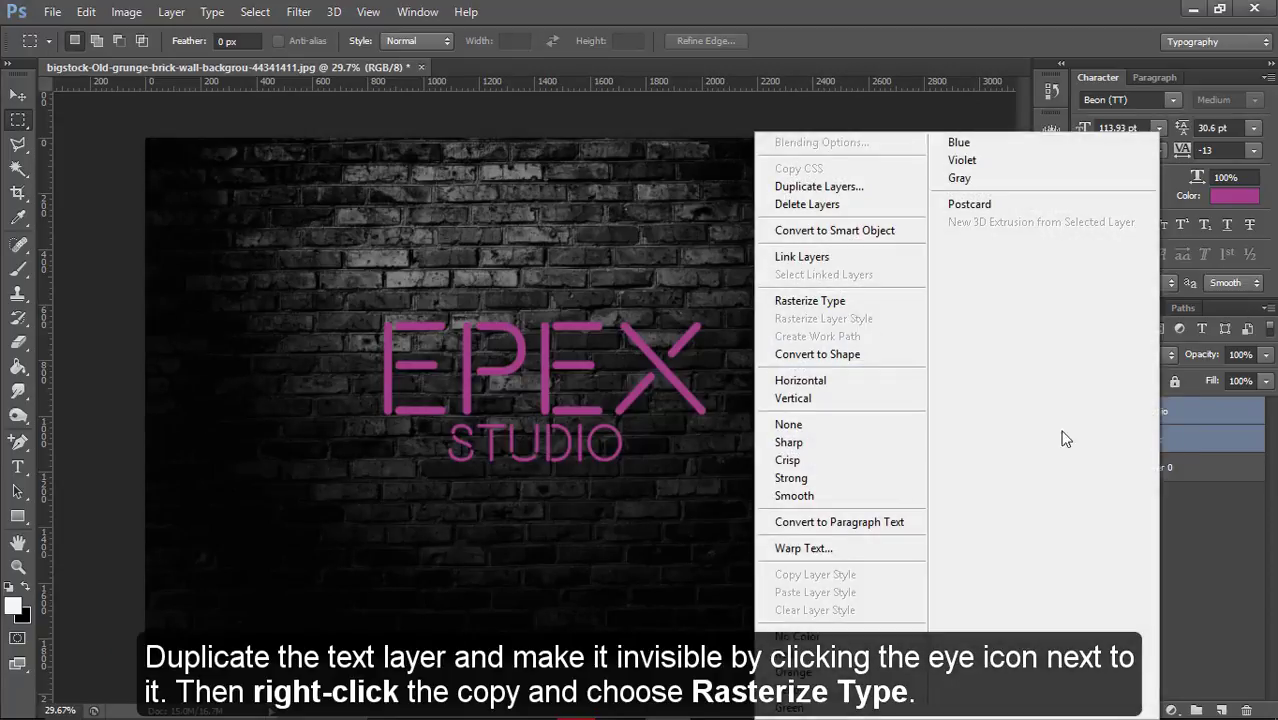
click(864, 186)
click(805, 208)
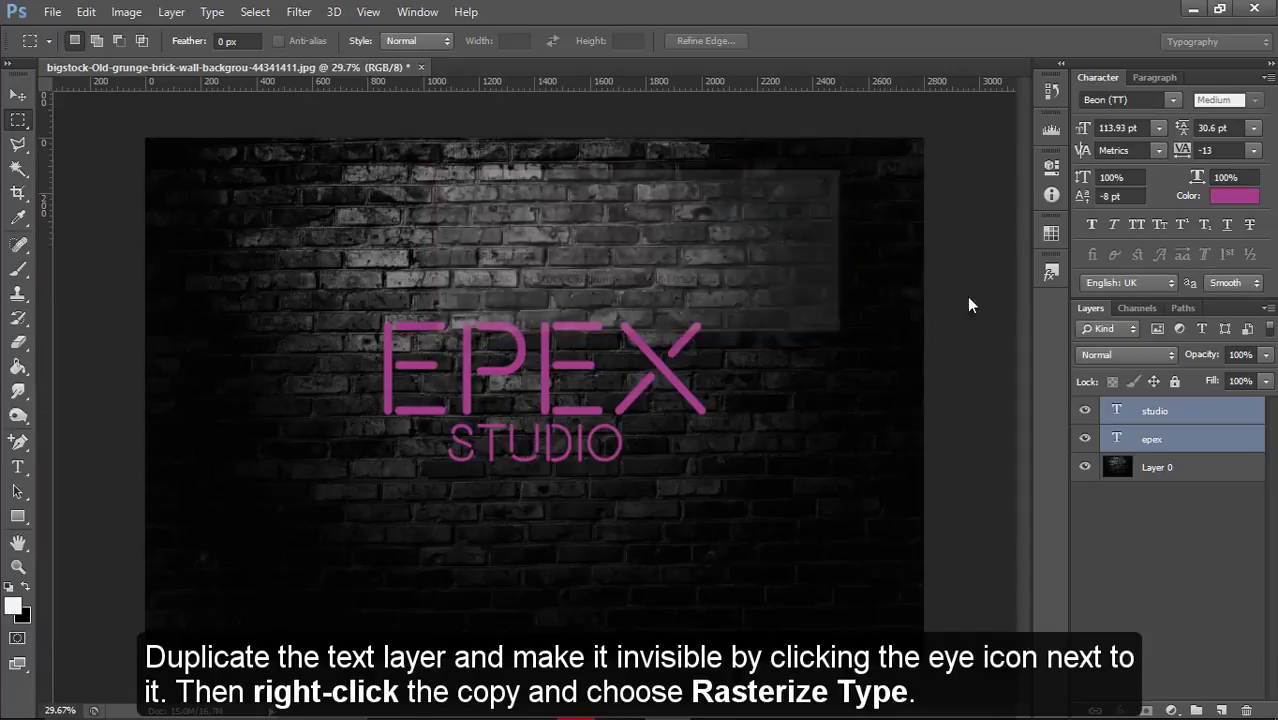
right_click(1176, 418)
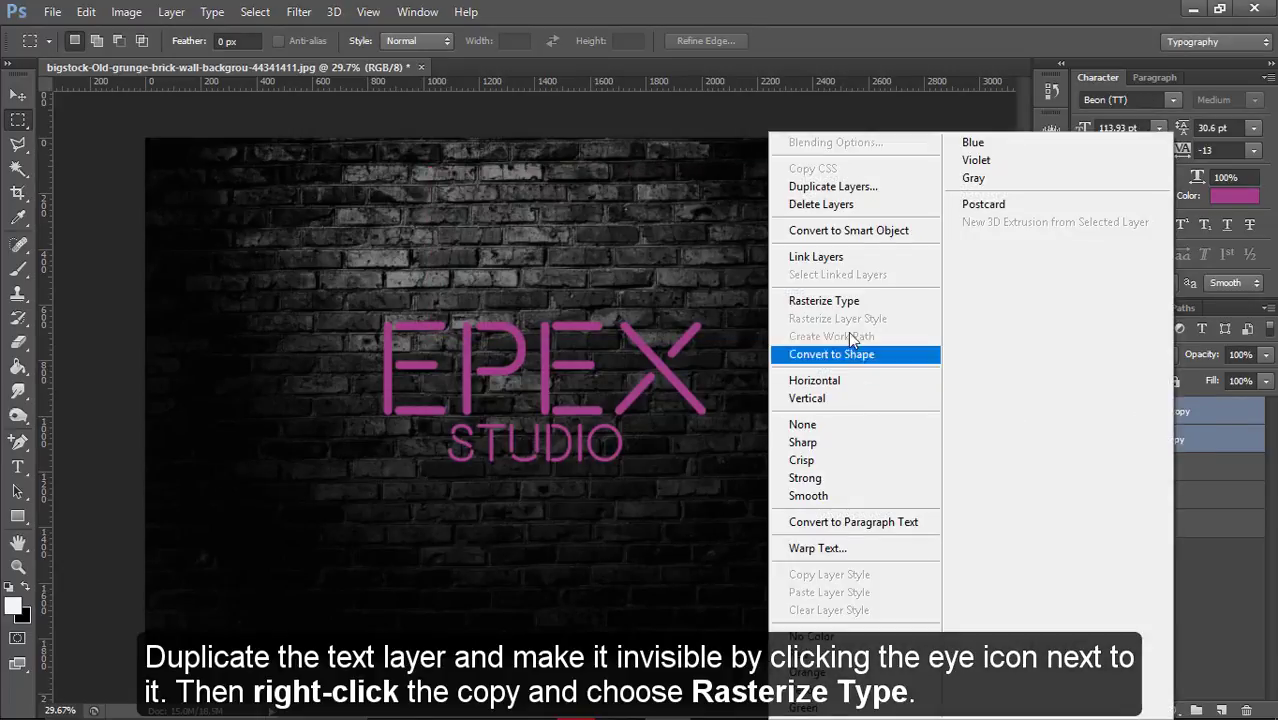
click(861, 308)
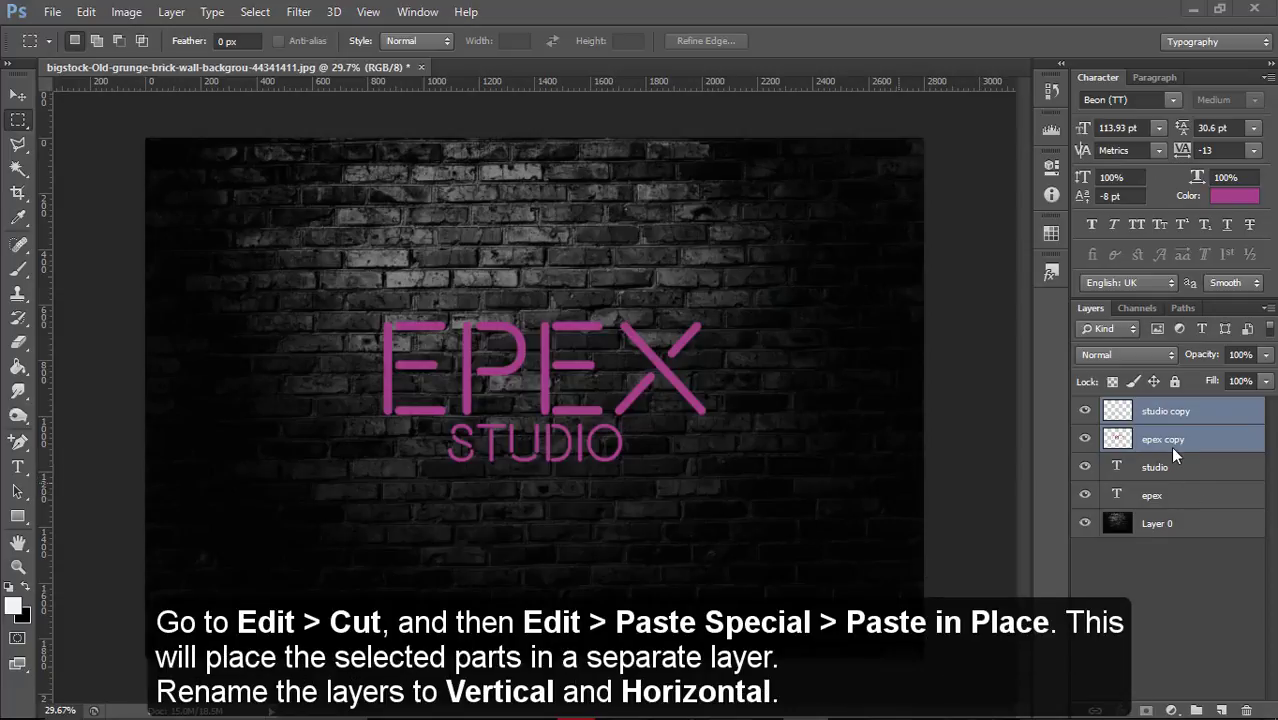
Marquee-select the vertical strokes of both E letters
scroll(570, 410, up, 5)
mouse_move(192, 213)
mouse_down()
mouse_move(221, 331)
mouse_move(313, 431)
mouse_up()
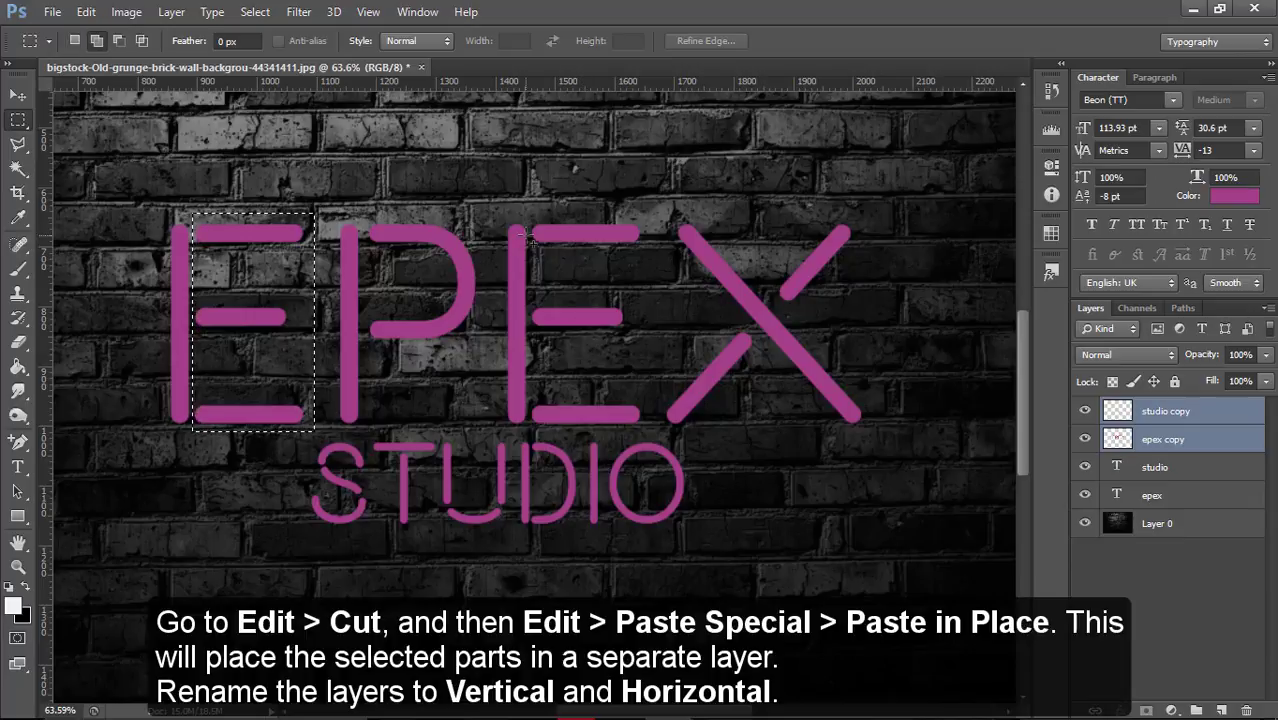
drag(530, 210, 648, 426)
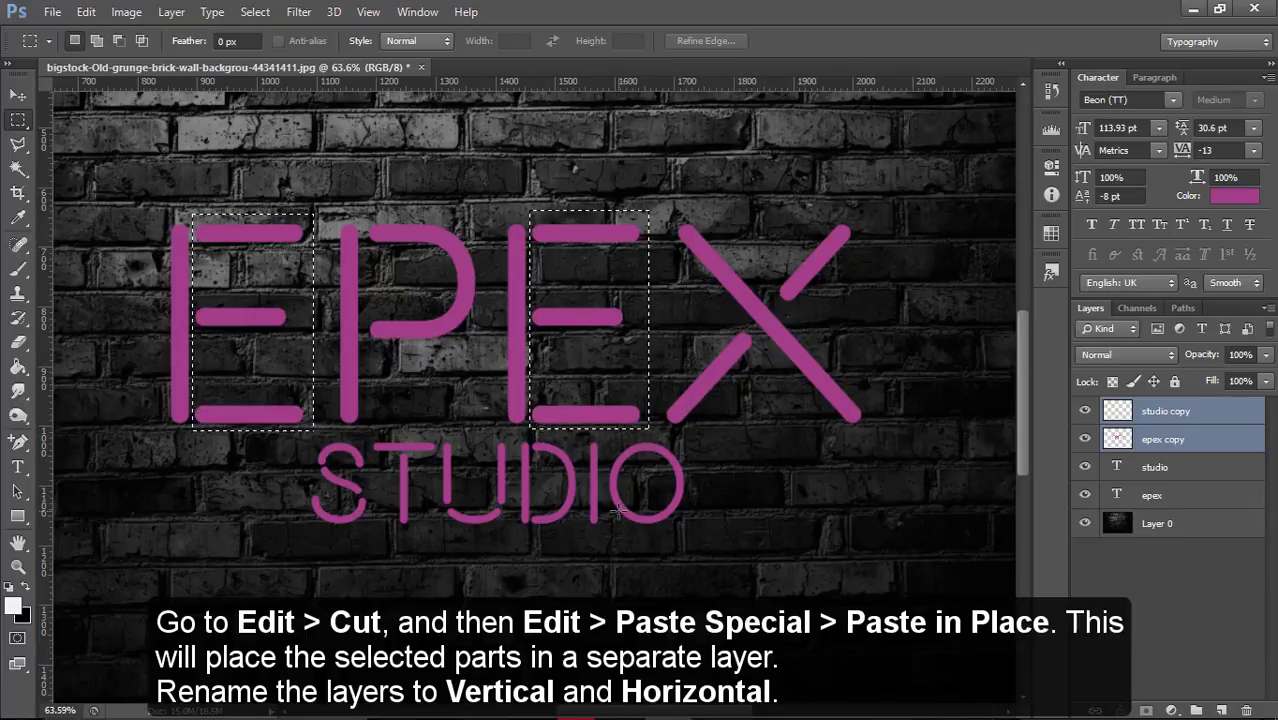
Add pieces of the S and the bottom of the U in STUDIO to the selection
scroll(377, 550, up, 2)
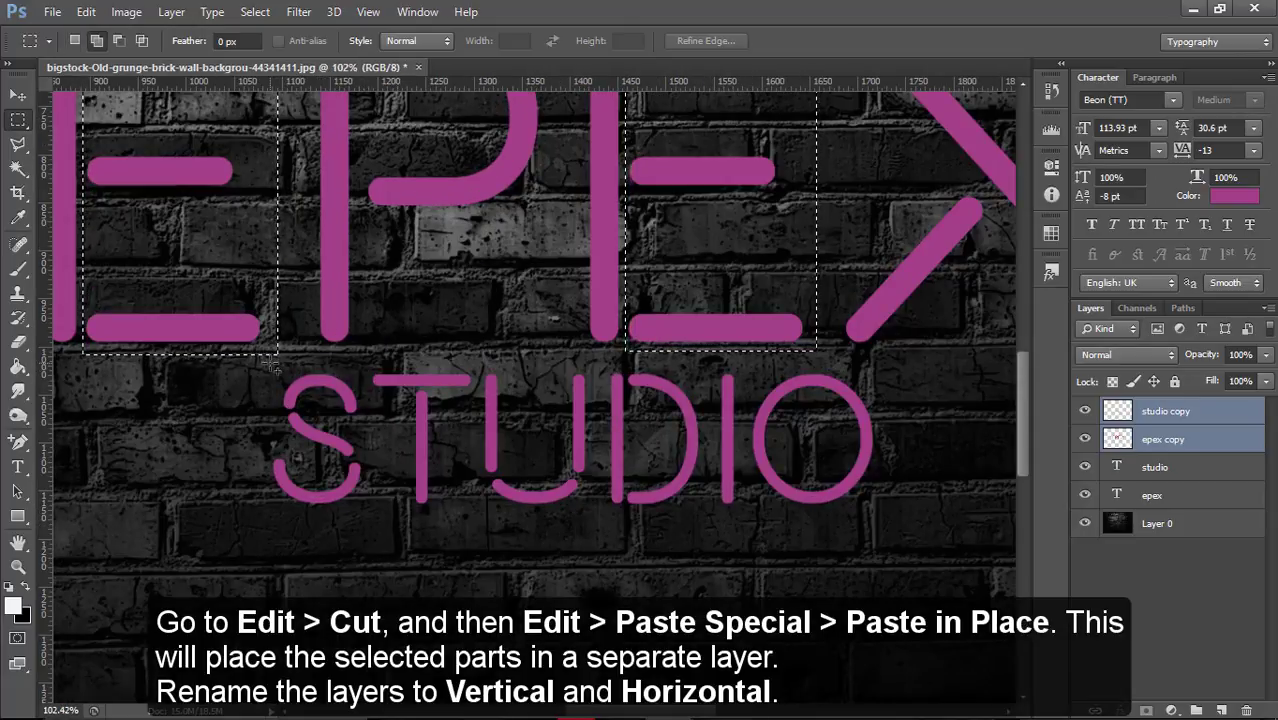
mouse_move(276, 358)
shift+mouse_down()
mouse_move(298, 409)
mouse_move(377, 411)
shift+mouse_up()
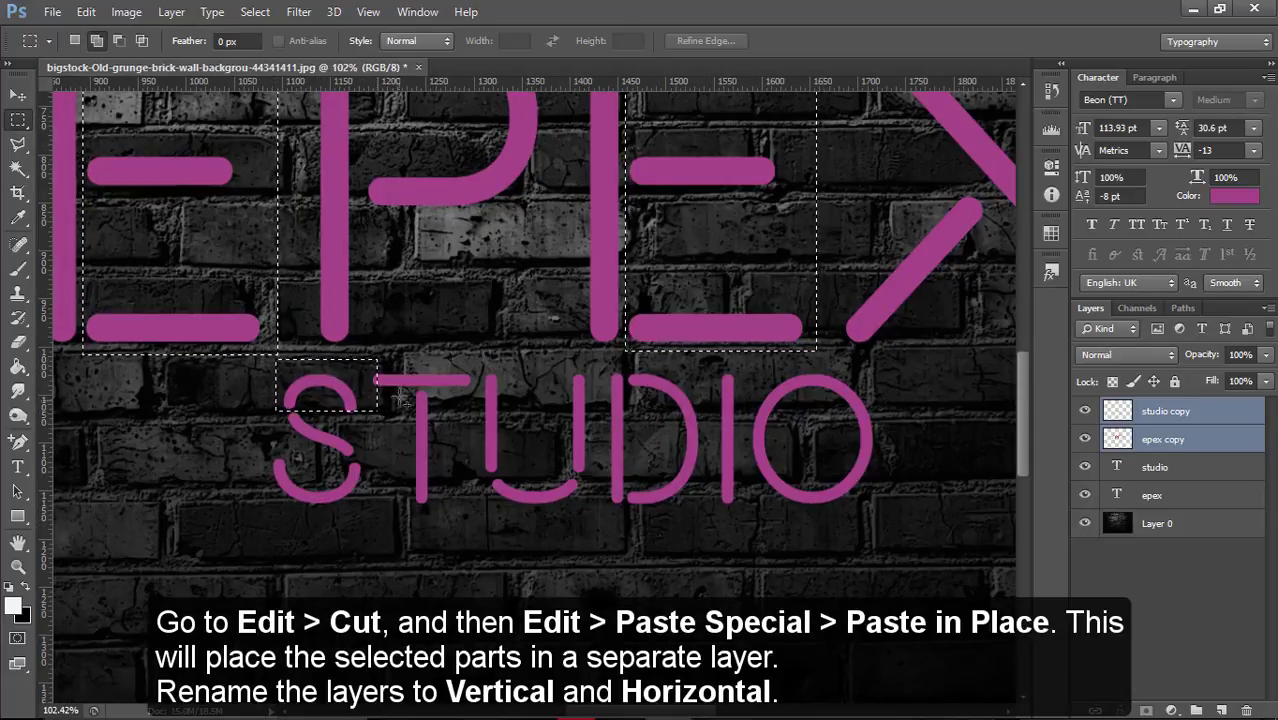
drag(372, 358, 477, 391)
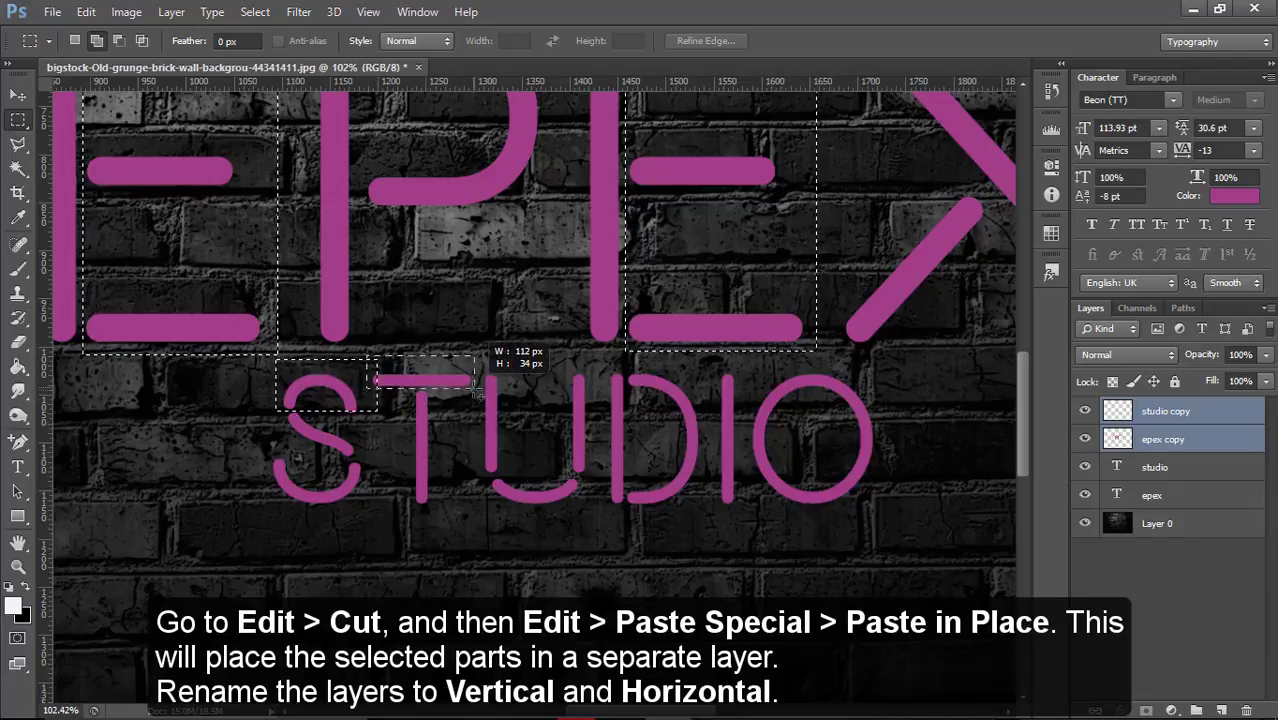
drag(486, 474, 585, 536)
drag(372, 460, 248, 511)
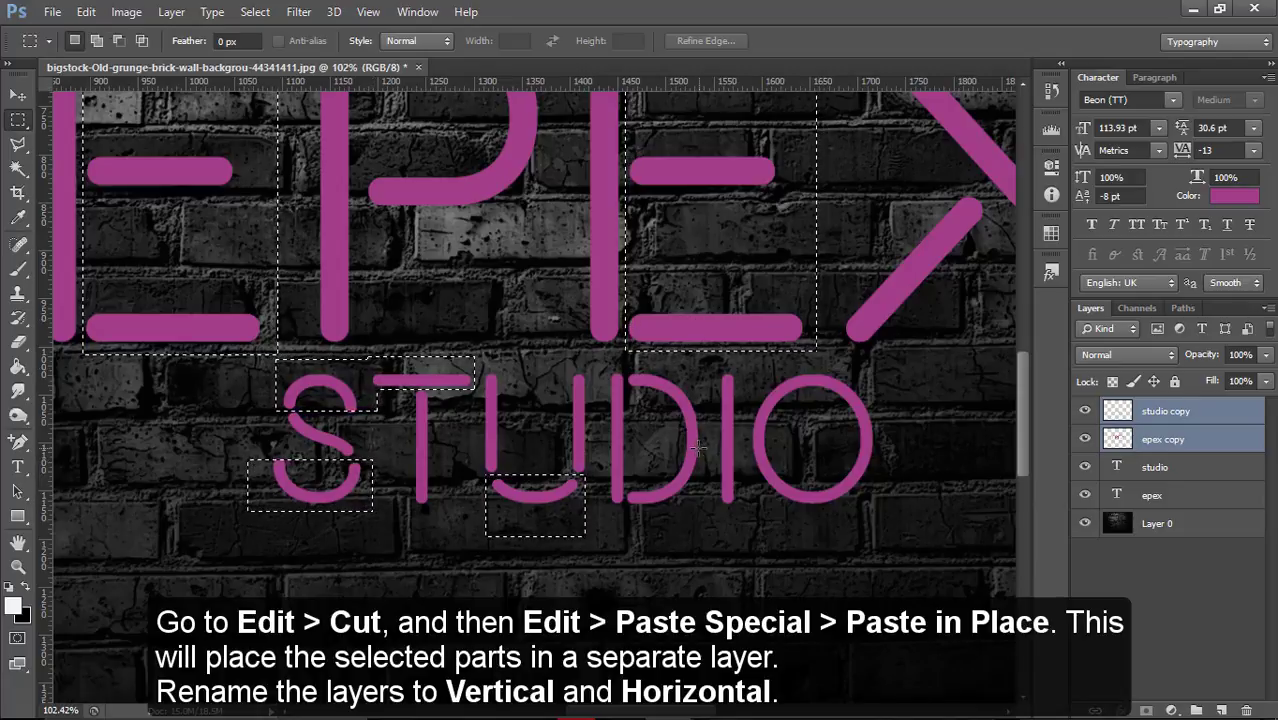
scroll(697, 449, down, 3)
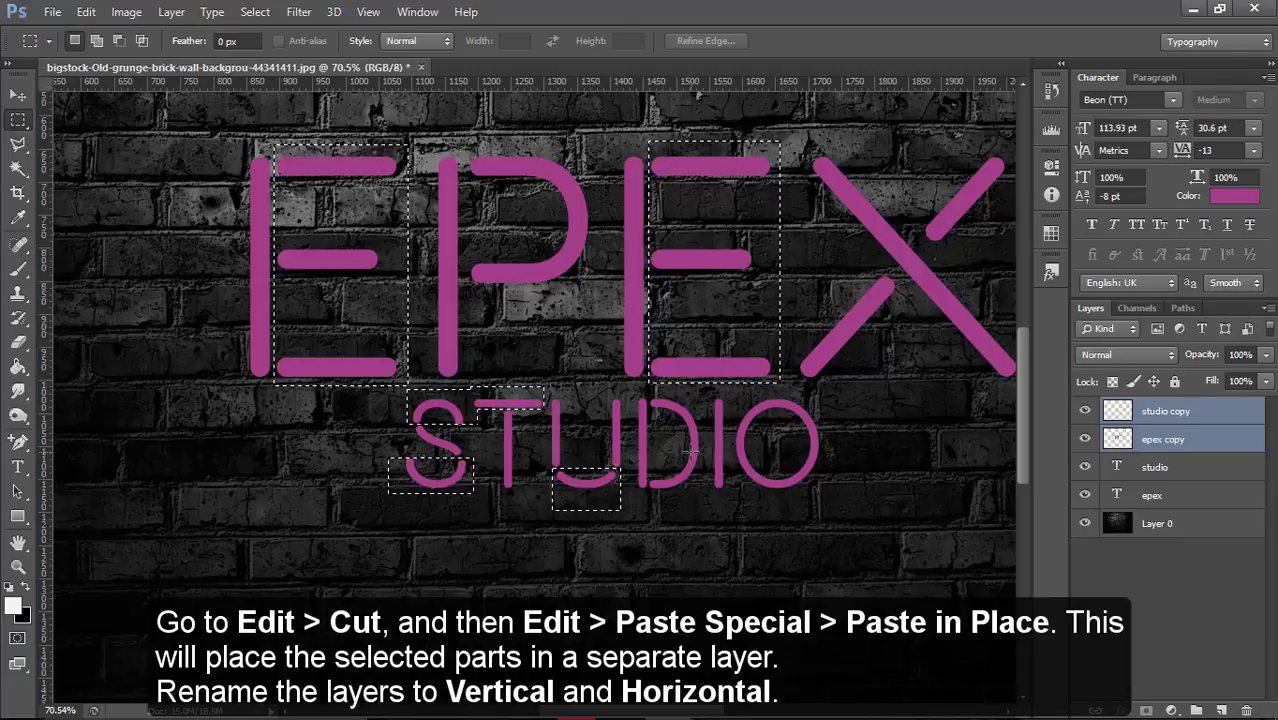
scroll(693, 455, down, 2)
scroll(697, 458, down, 1)
Merge studio copy into epex copy, cut the marked strokes, and Paste in Place on a new layer
click(86, 12)
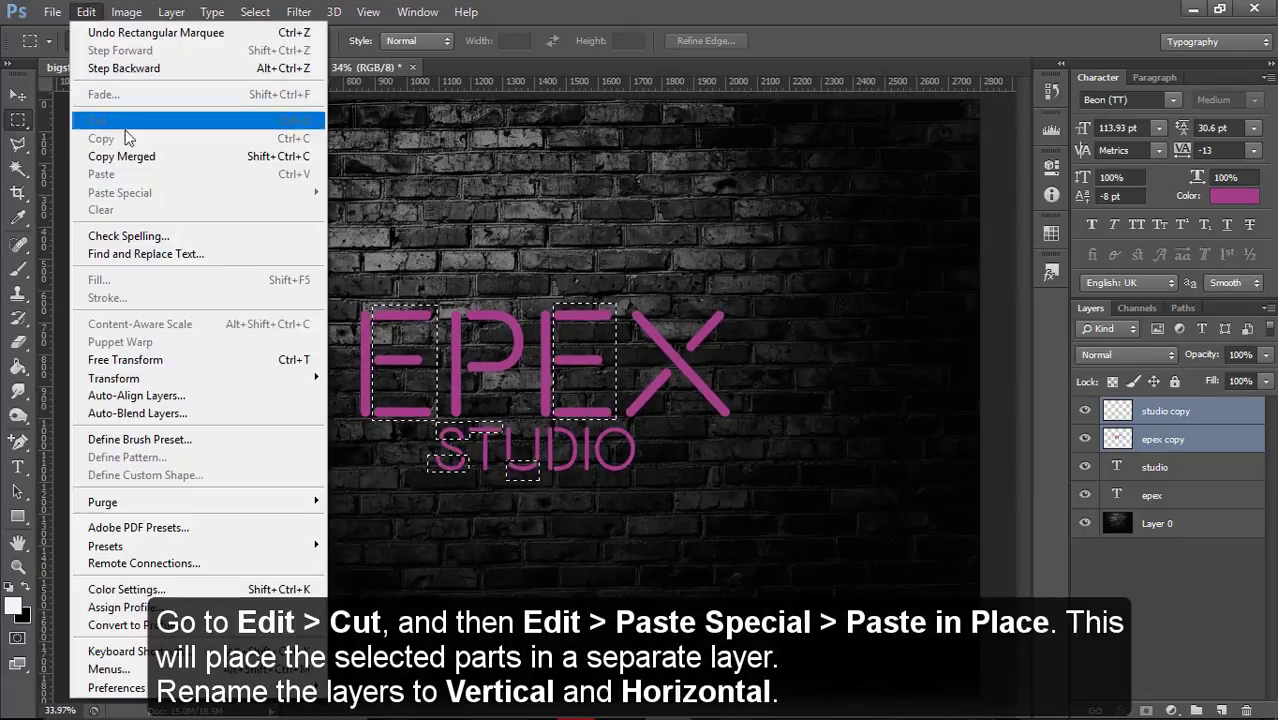
key(Escape)
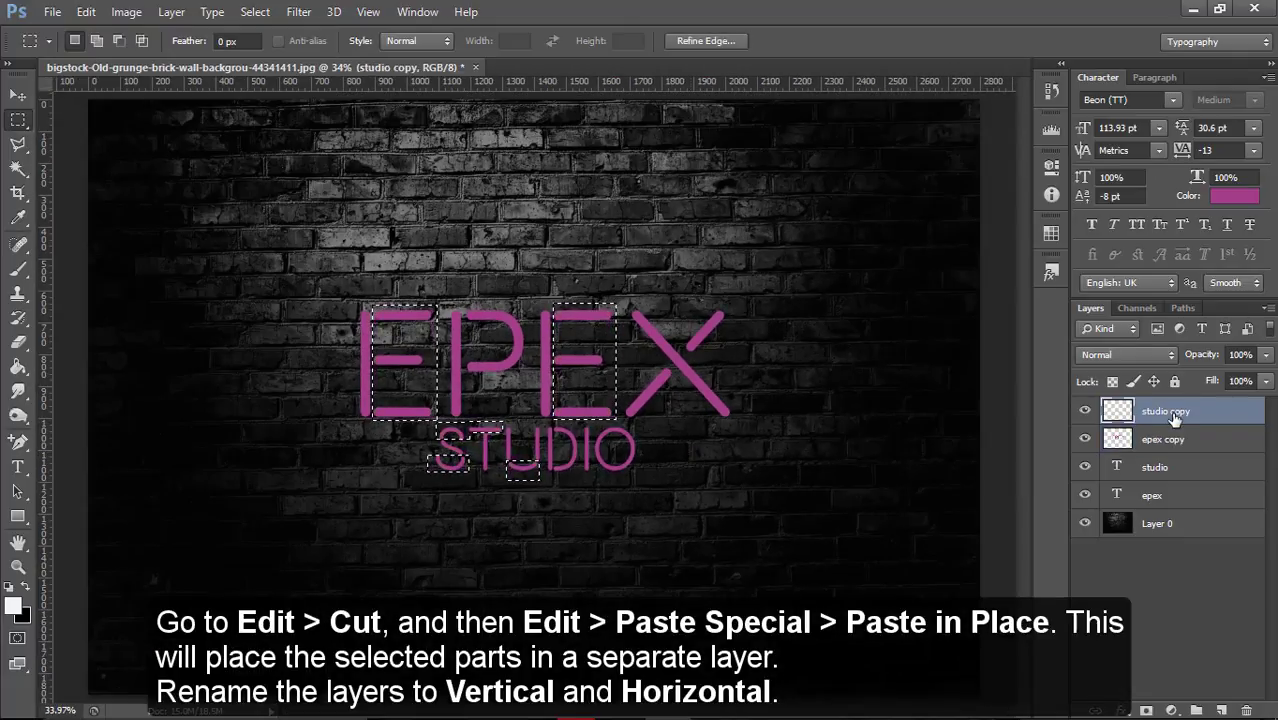
right_click(1160, 411)
click(888, 540)
click(86, 12)
click(135, 118)
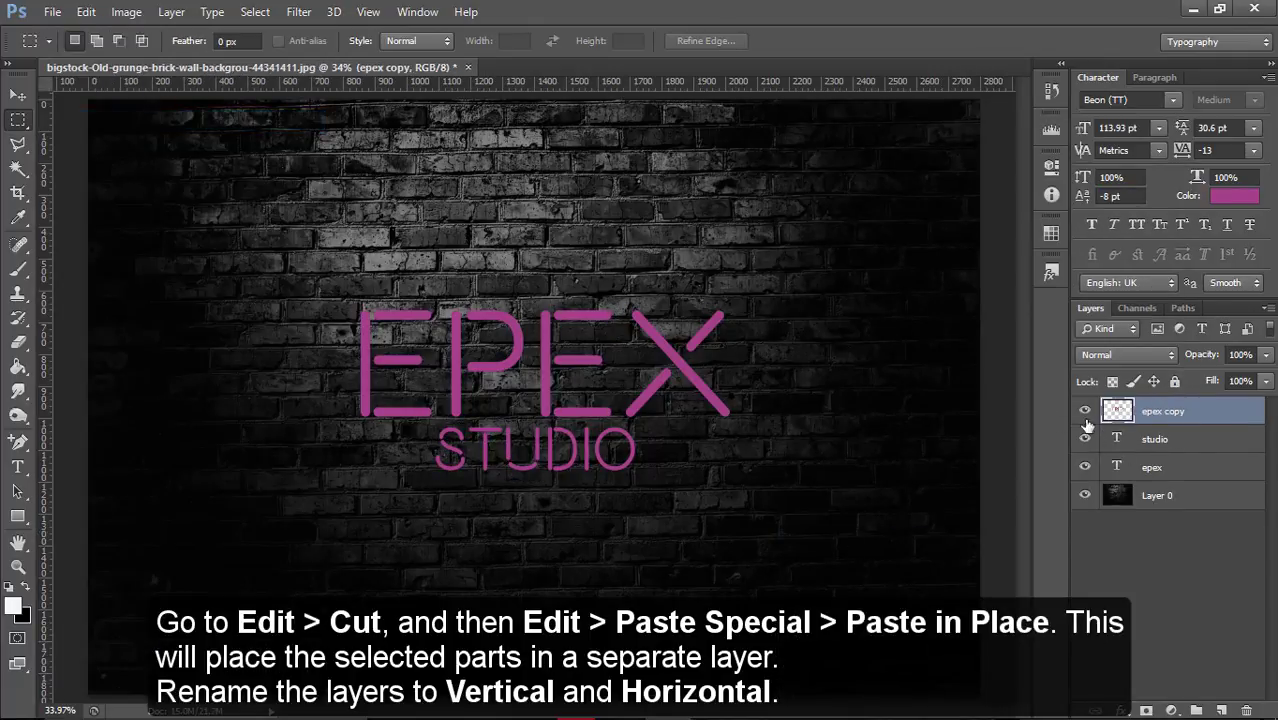
click(86, 12)
click(380, 188)
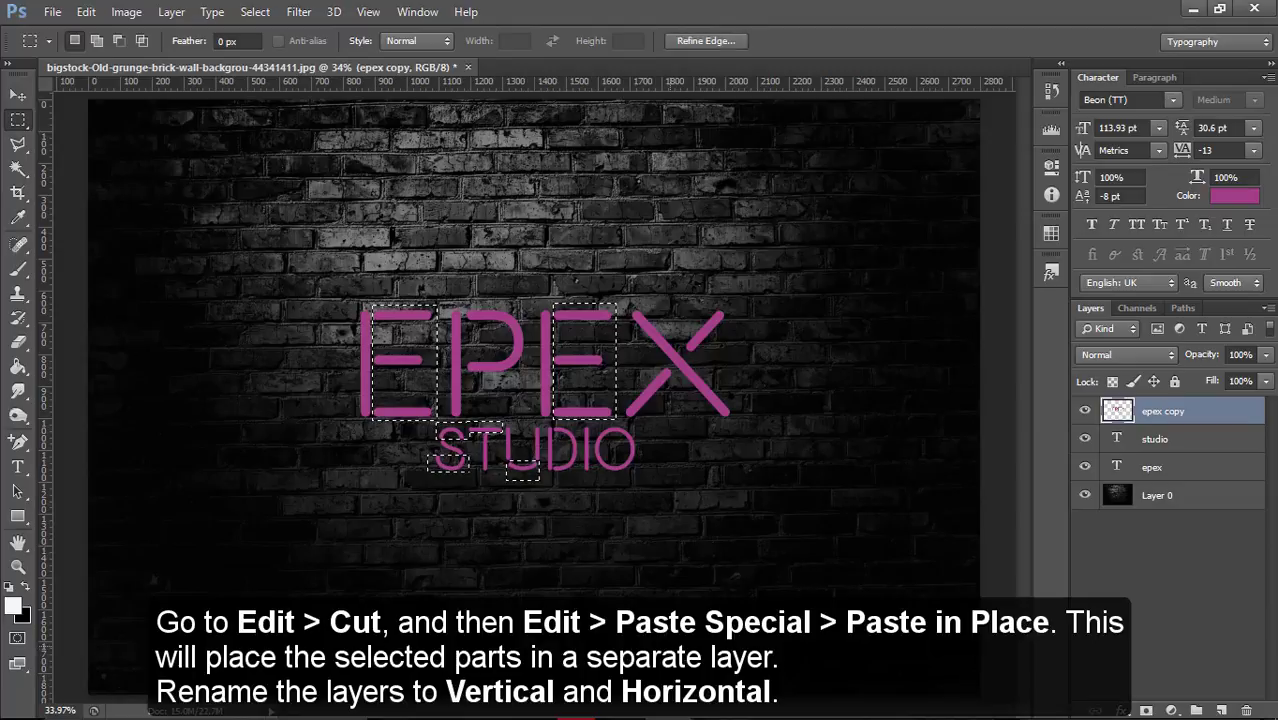
click(850, 569)
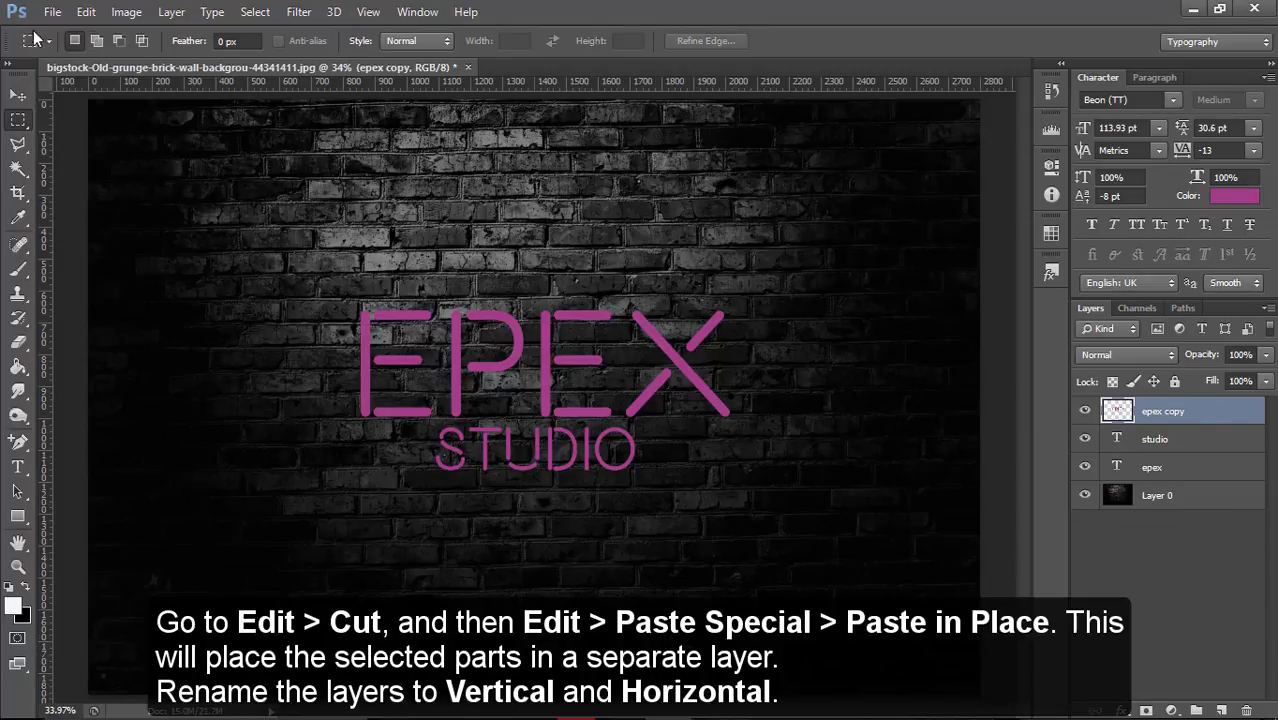
click(126, 12)
mouse_move(120, 192)
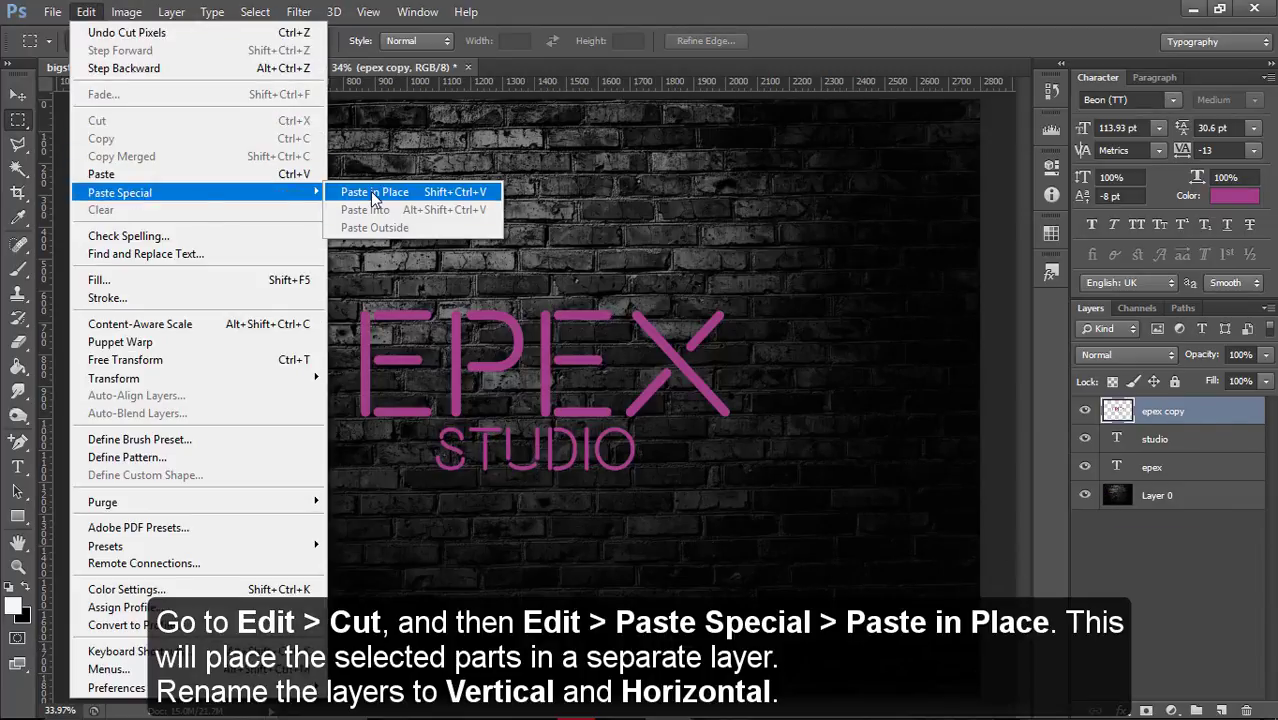
click(374, 193)
Rename the pasted layer Vertical and the epex copy layer Horizondal
click(1085, 467)
click(1085, 467)
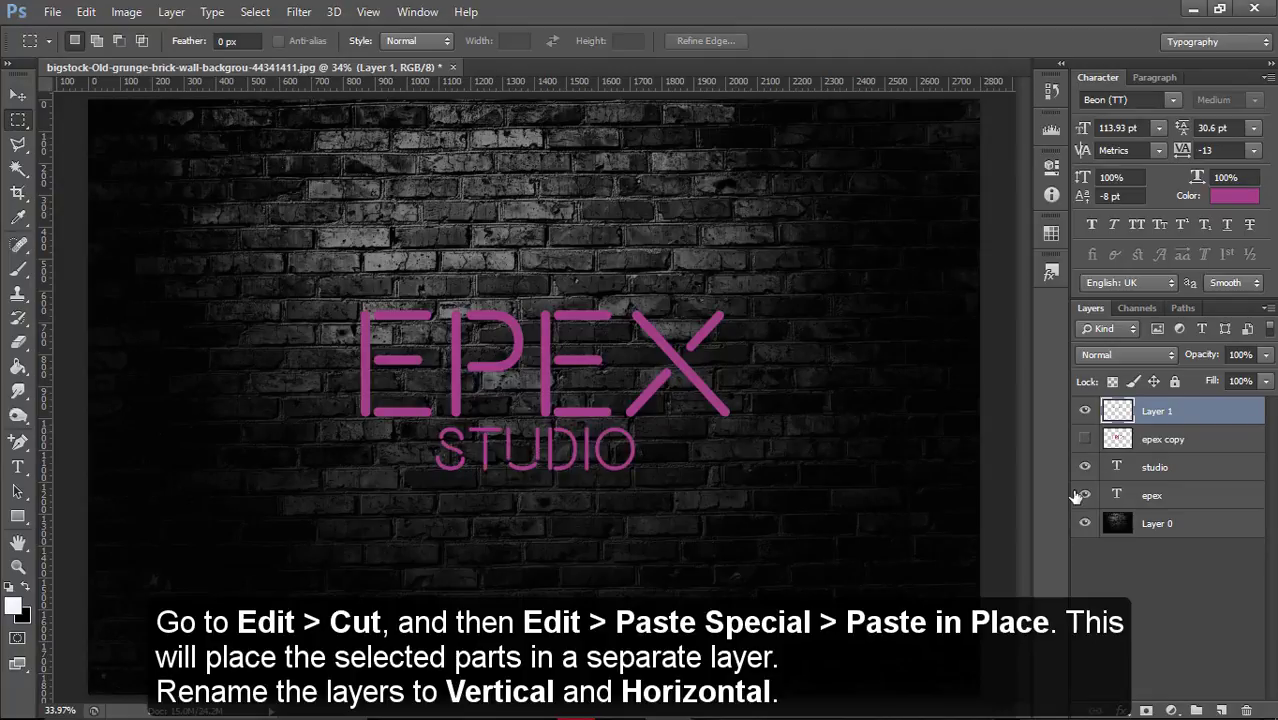
click(1085, 495)
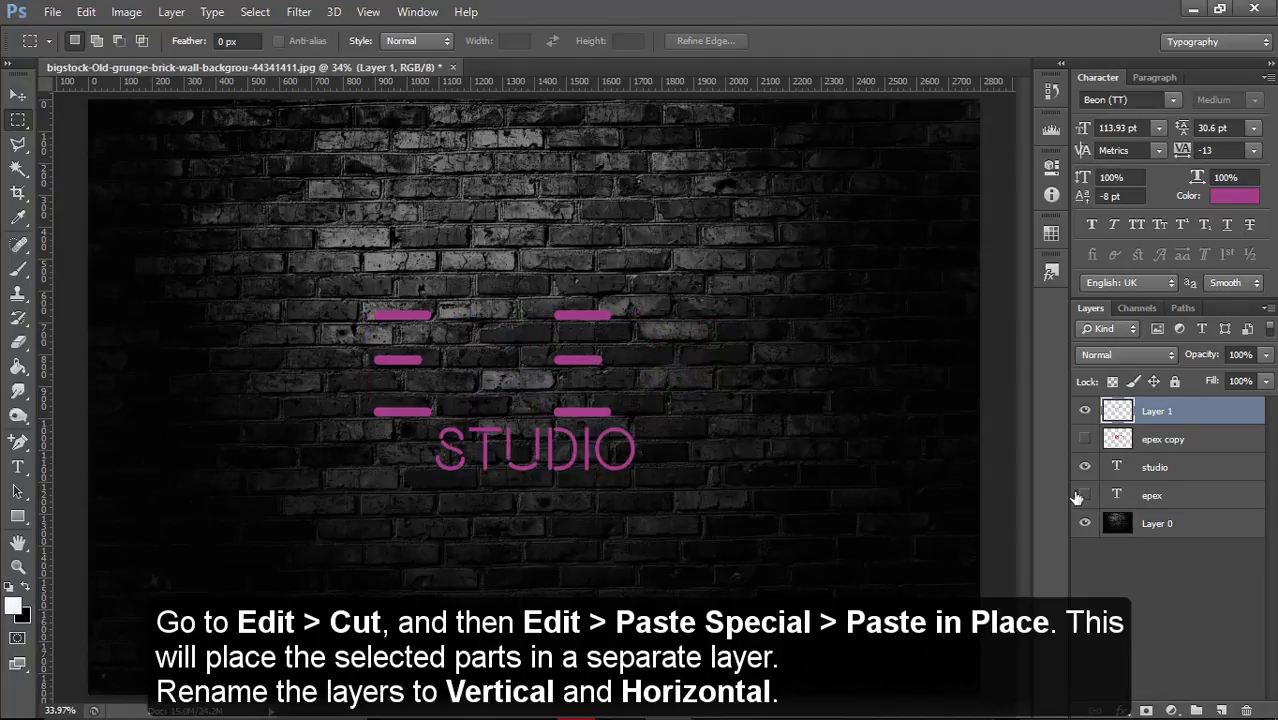
double_click(1160, 411)
text(Vertical)
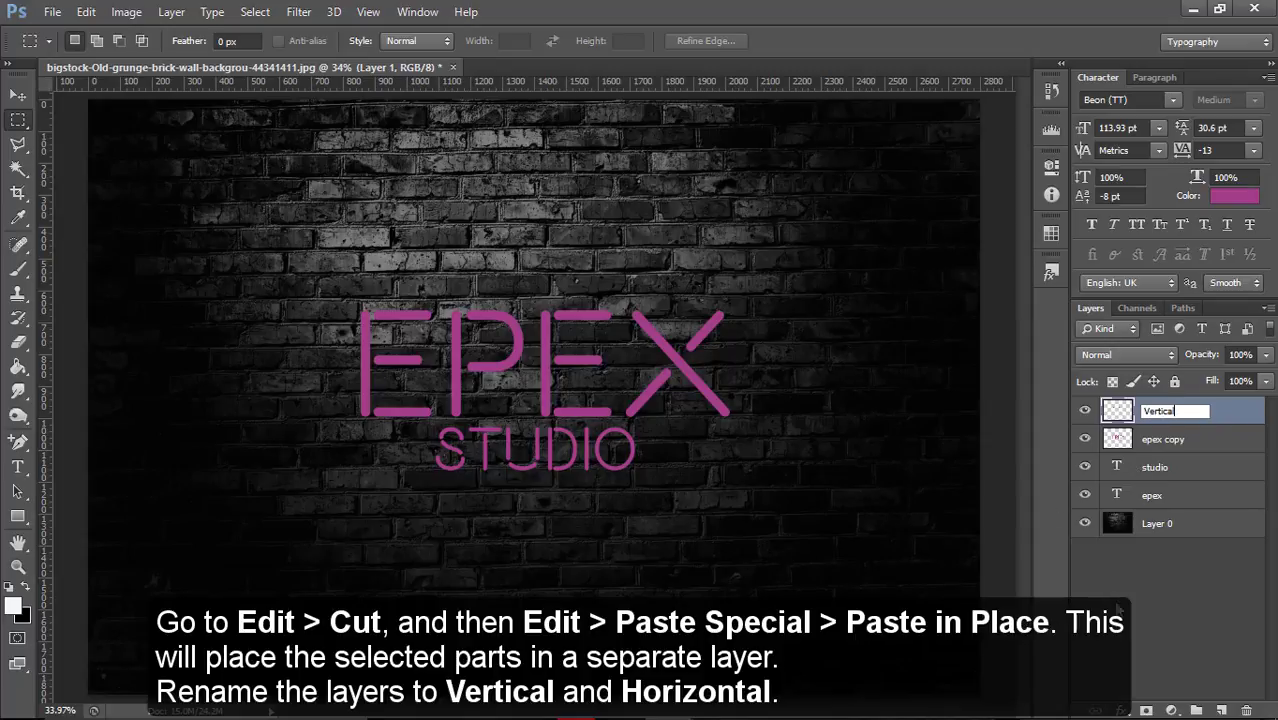
key(Return)
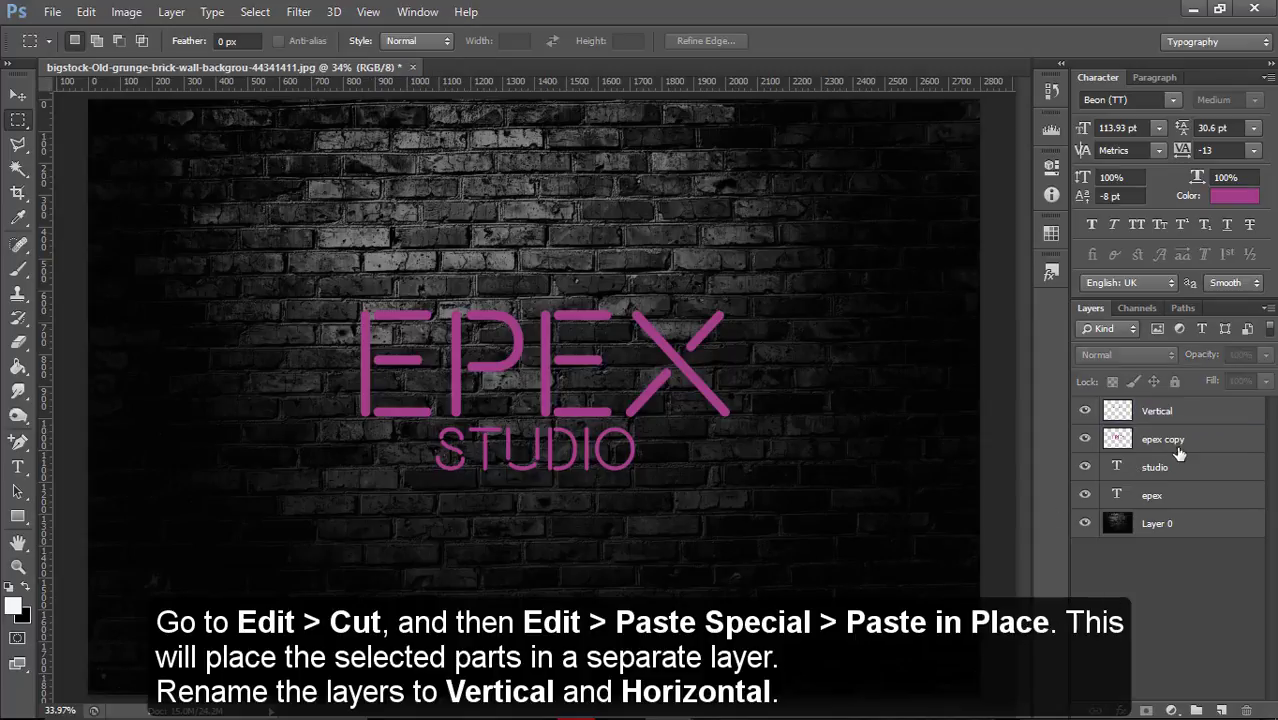
double_click(1172, 440)
text(Horizontal)
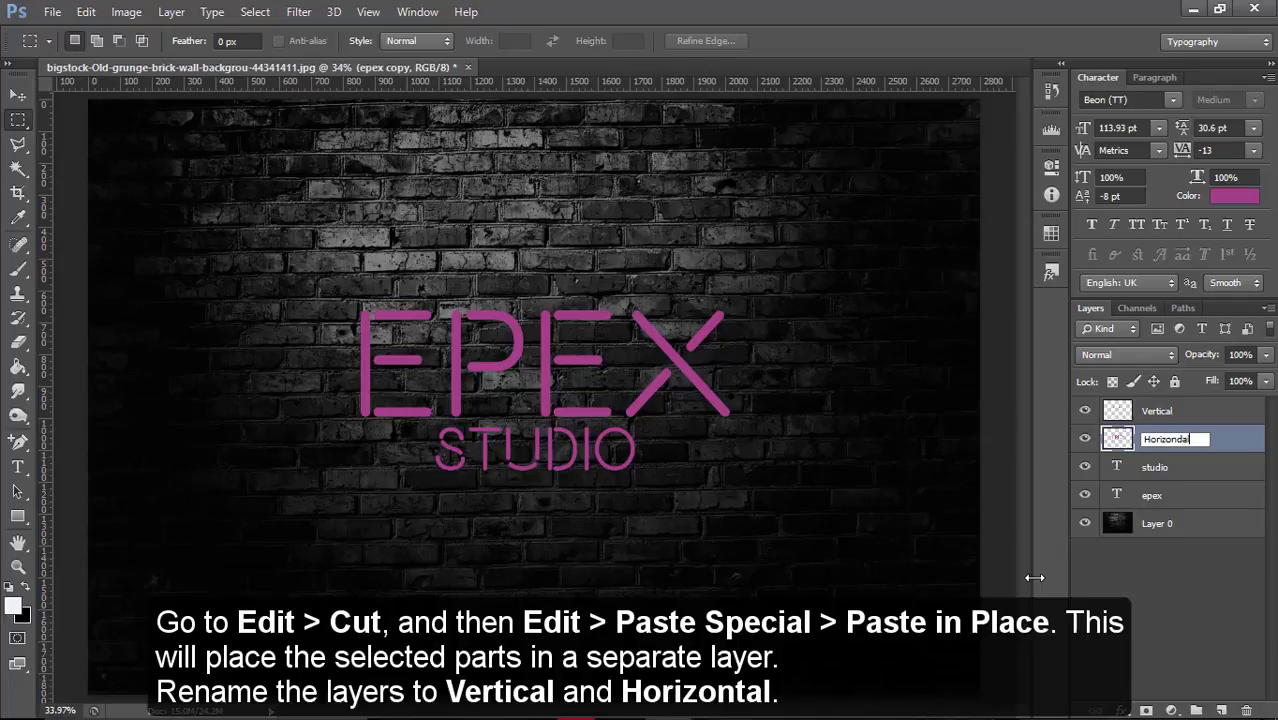
click(1119, 586)
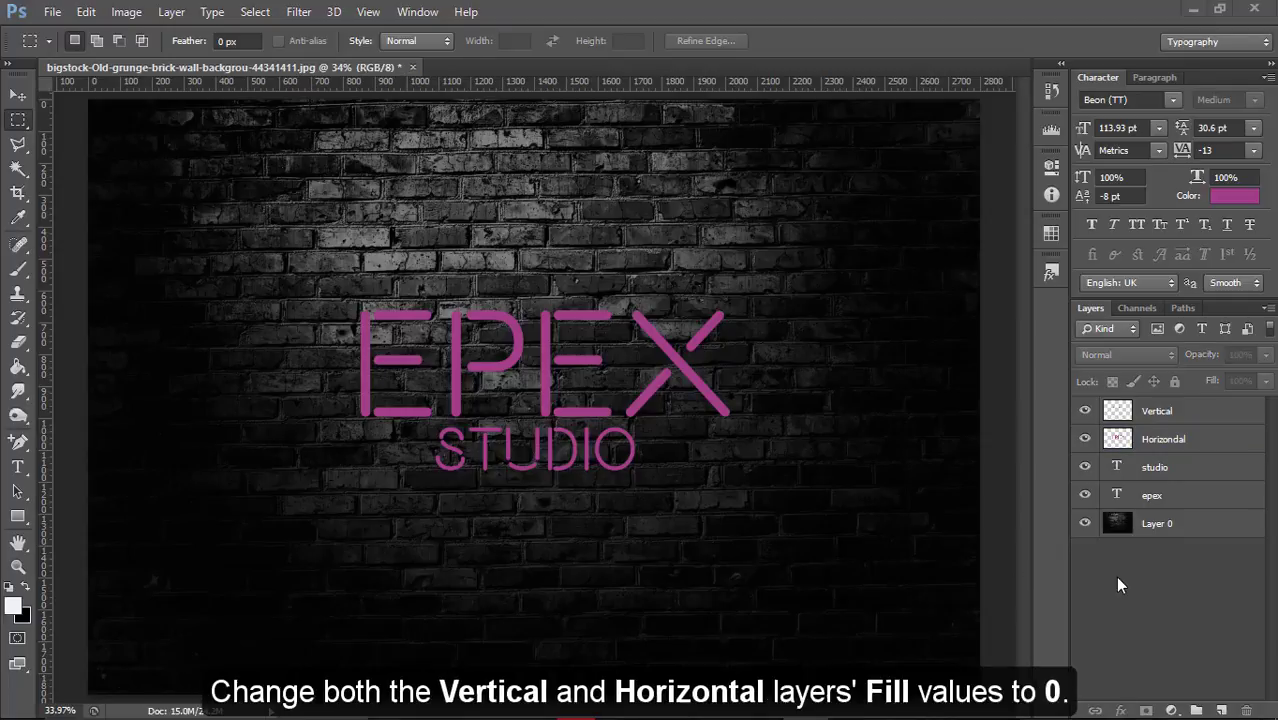
Set Fill to 0% on both the Vertical and Horizondal layers
click(1158, 416)
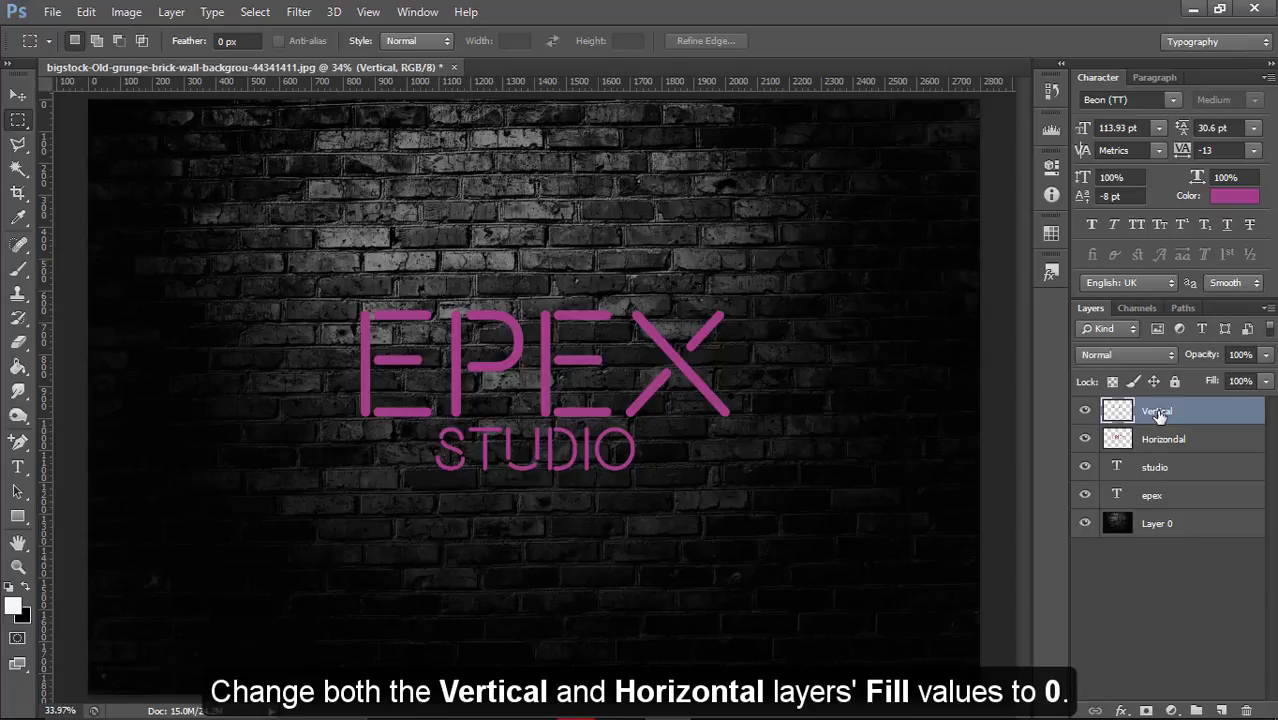
shift+click(1158, 442)
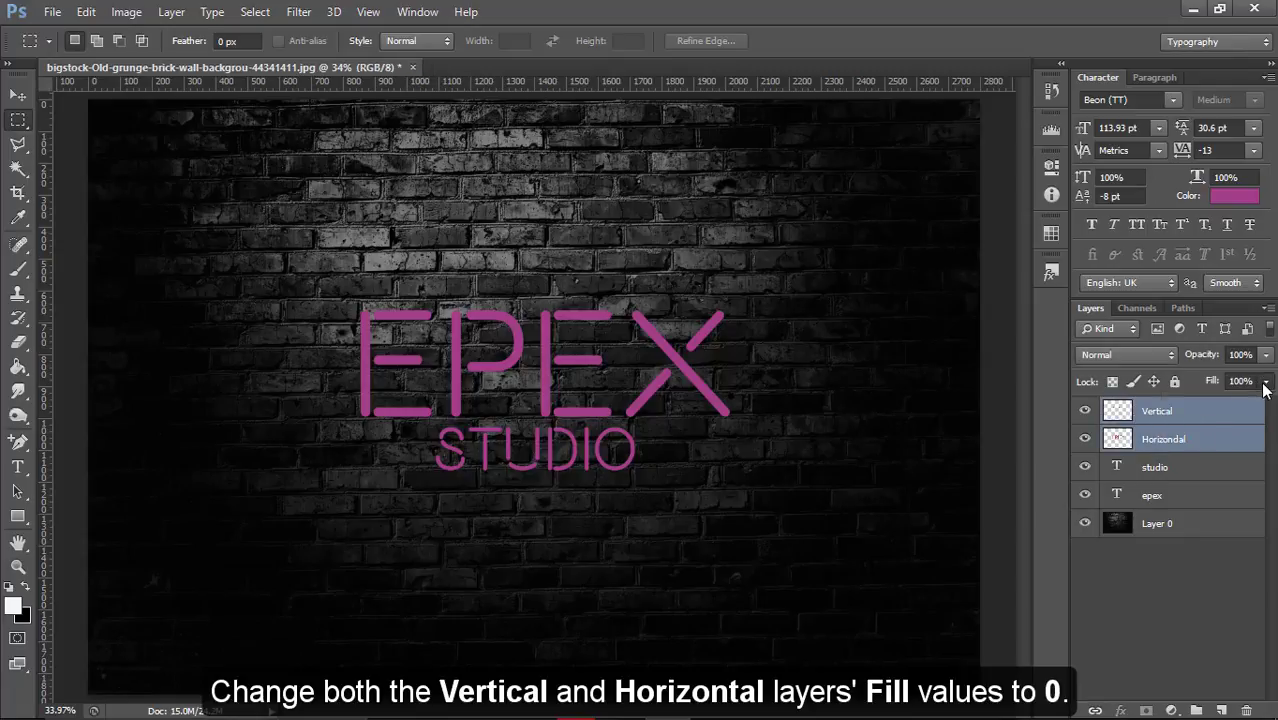
click(1263, 381)
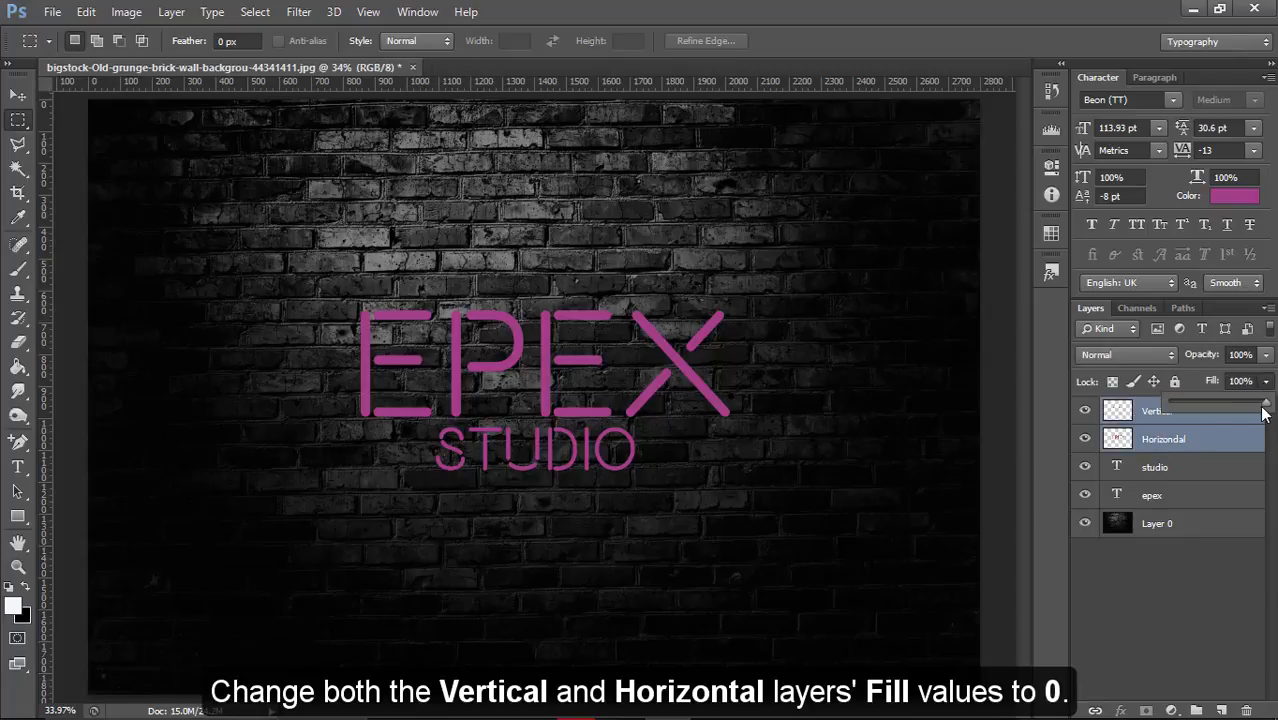
click(1120, 595)
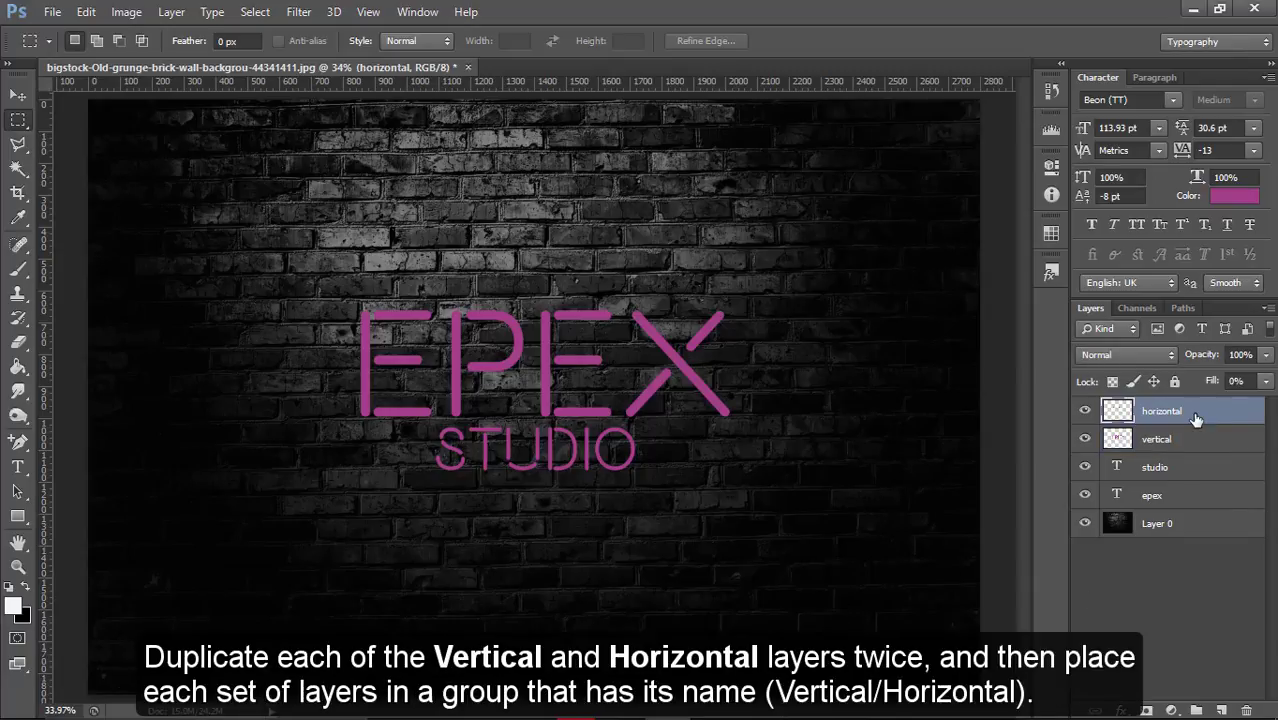
Make two copies of the vertical layer and one copy of the horizontal layer
right_click(1175, 440)
click(827, 191)
click(803, 210)
right_click(1170, 439)
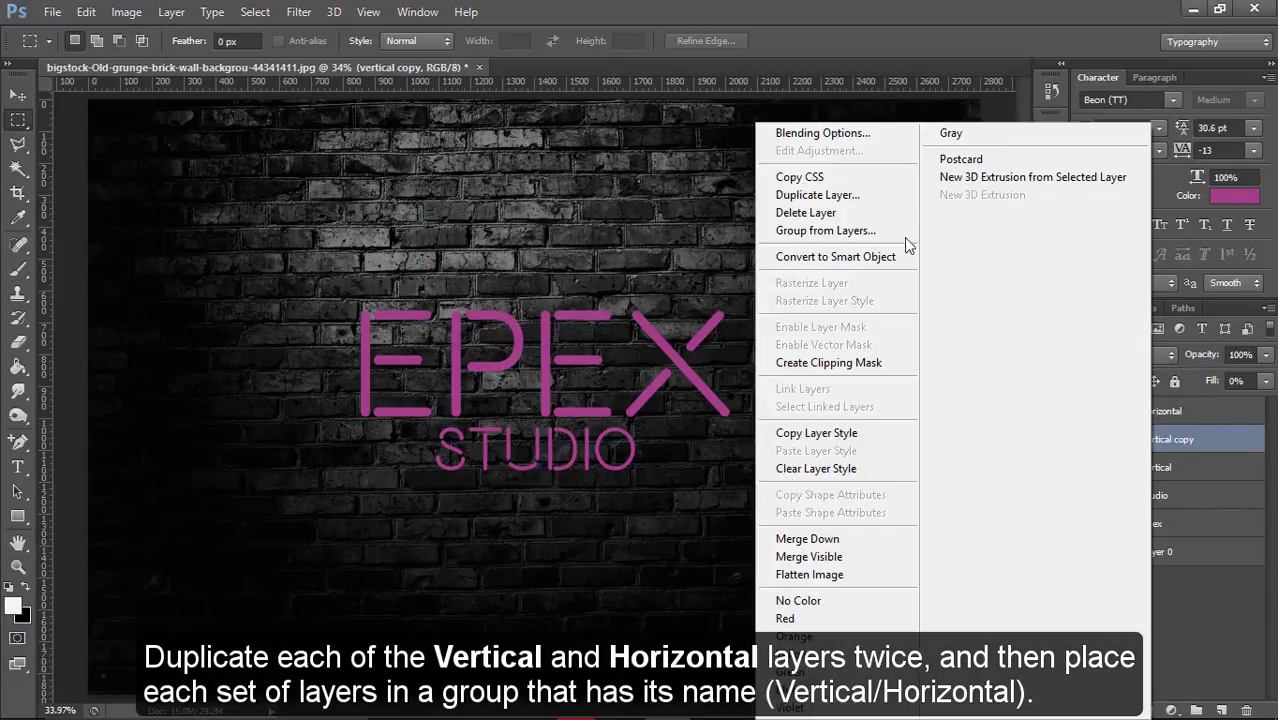
click(815, 191)
right_click(1160, 411)
click(815, 191)
right_click(1160, 411)
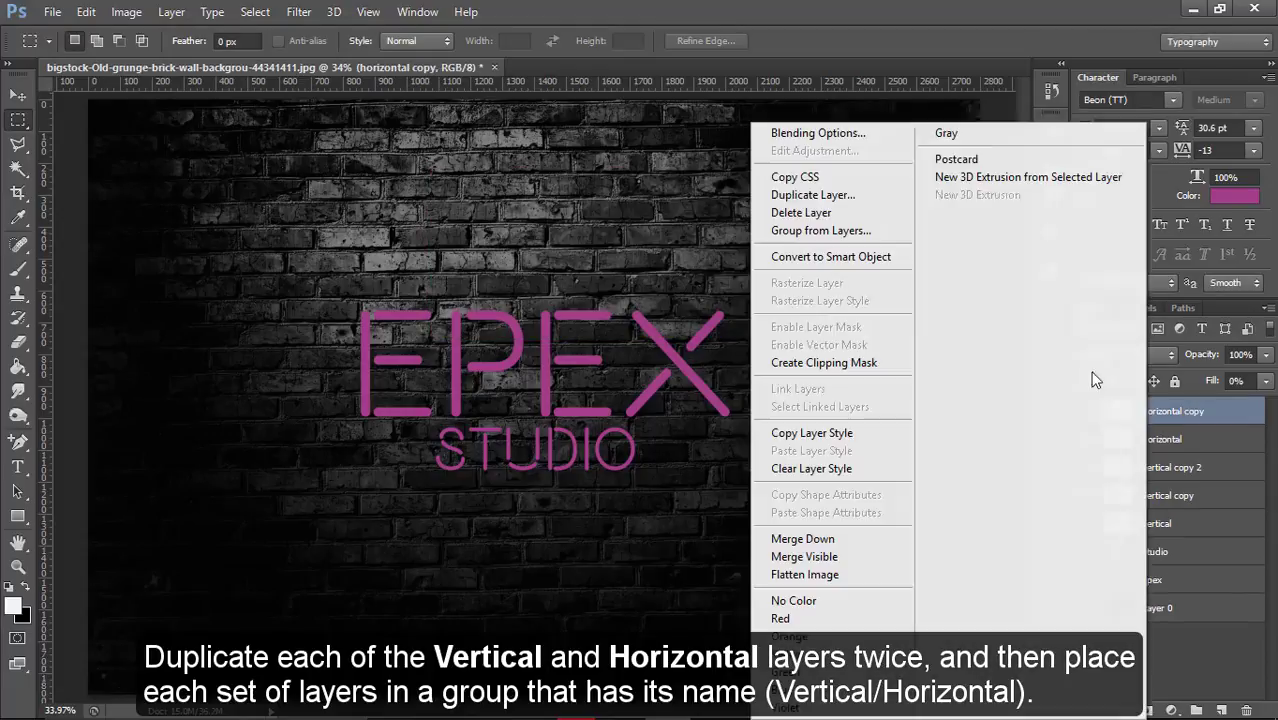
click(819, 191)
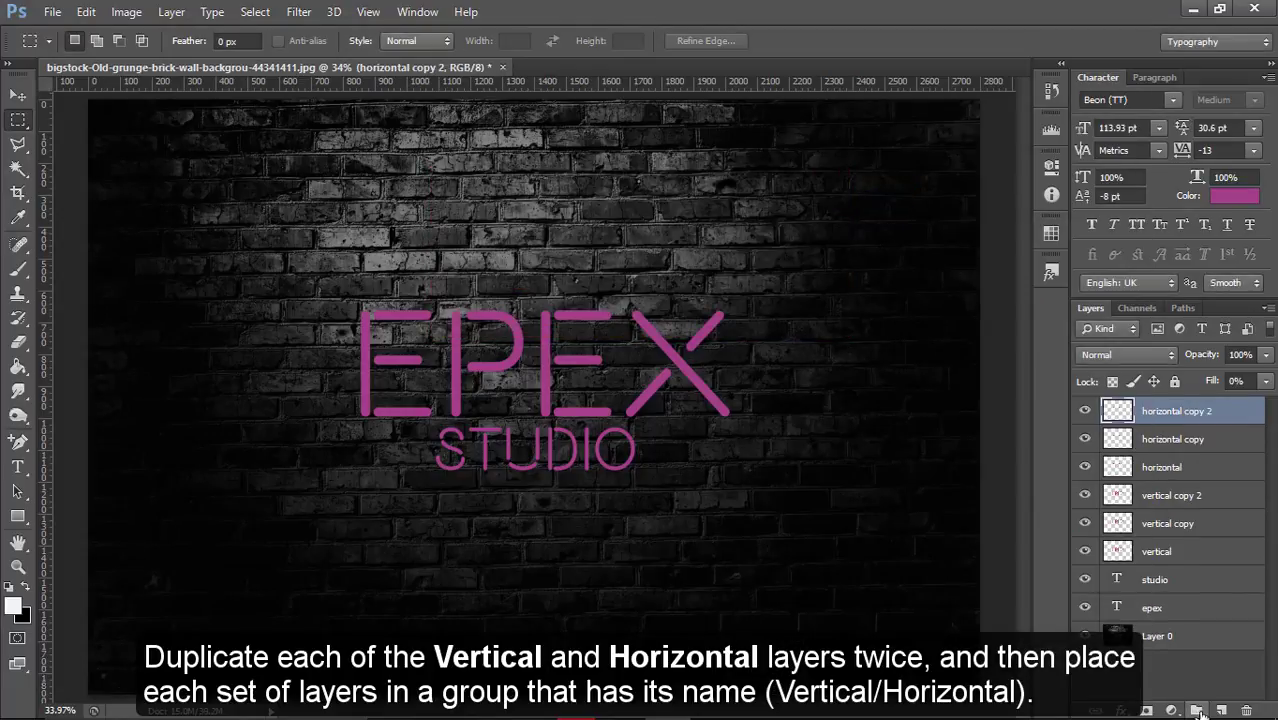
Create layer groups and gather the vertical copies into the Vertical group
click(1197, 710)
drag(1150, 439, 1170, 412)
click(1197, 710)
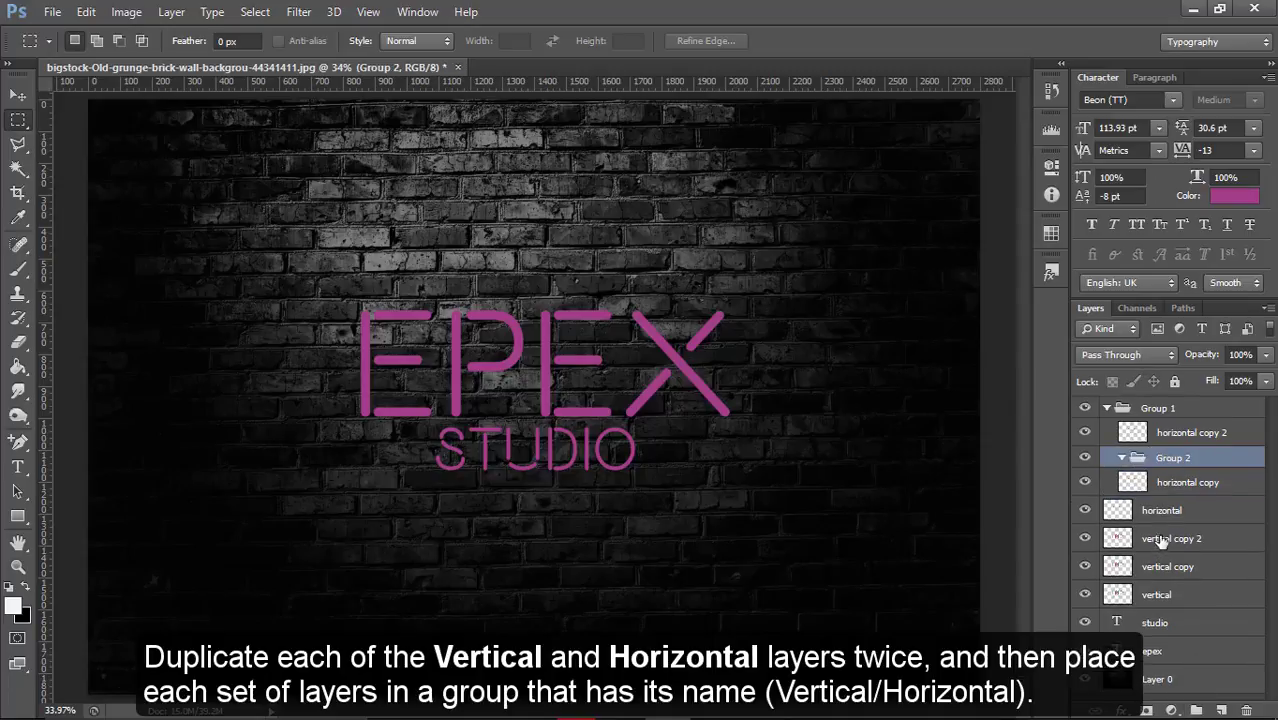
drag(1162, 543, 1165, 460)
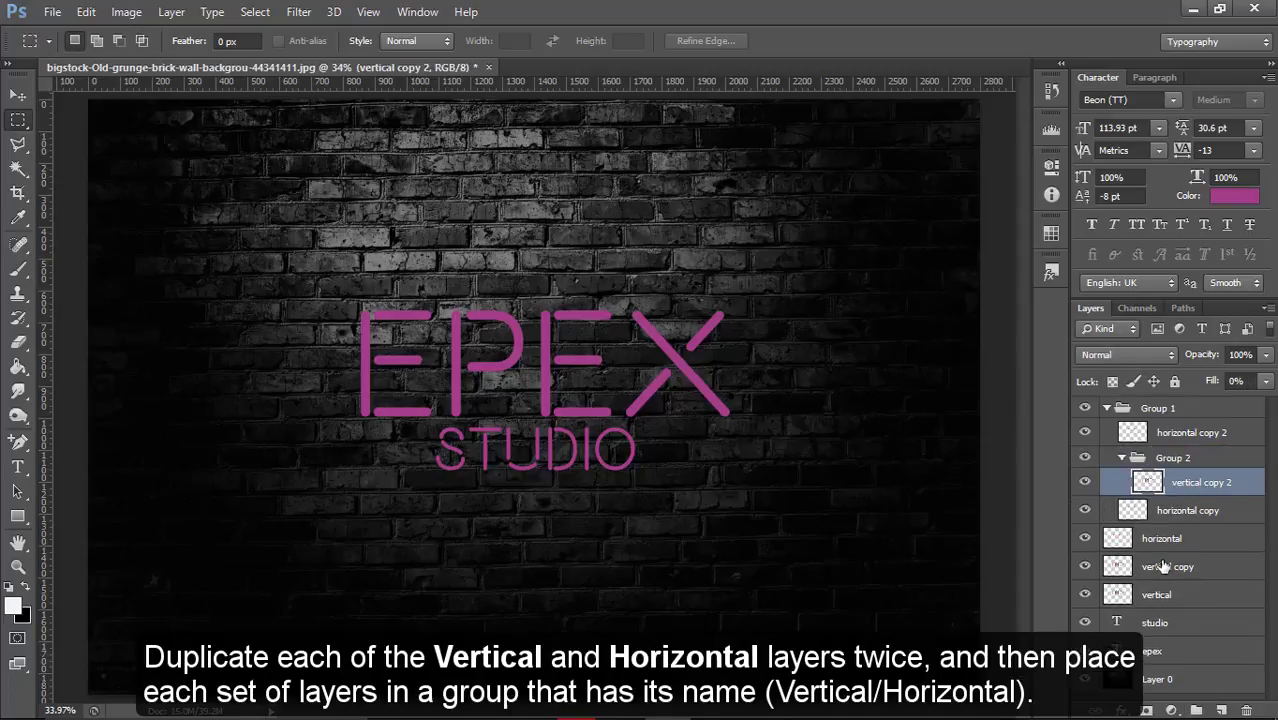
drag(1160, 566, 1165, 460)
double_click(1177, 458)
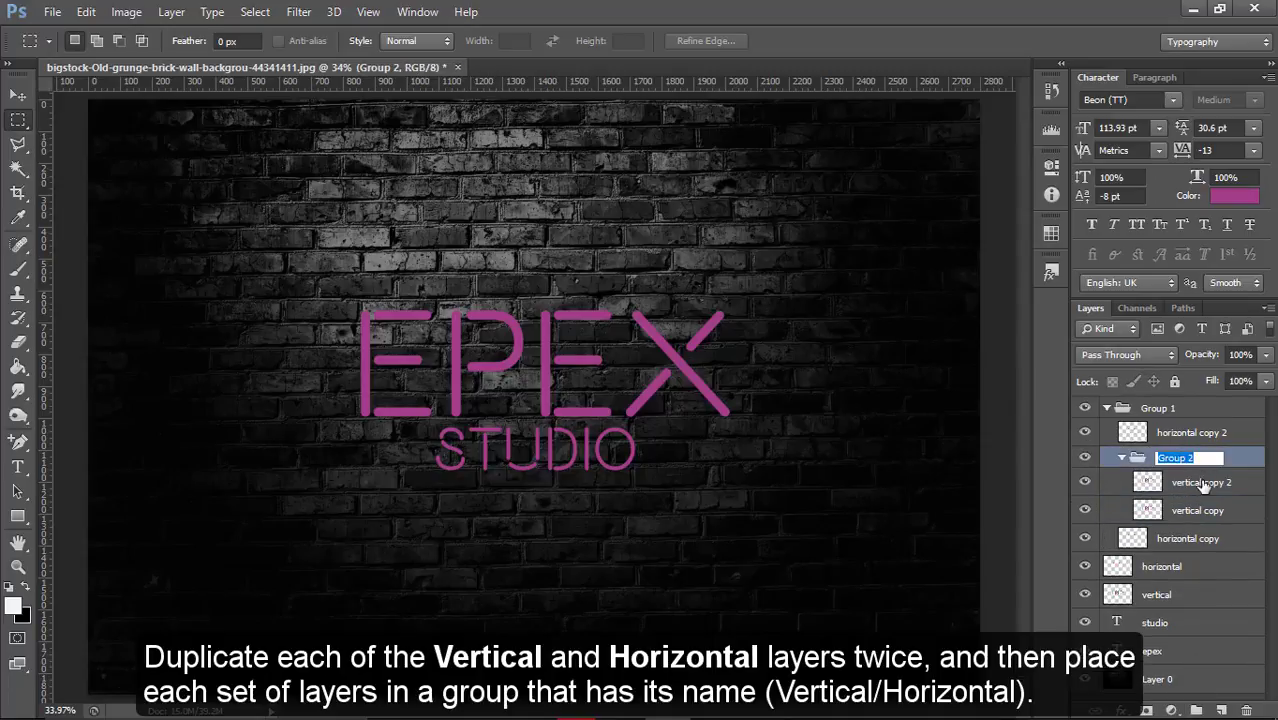
text(Vertical)
double_click(1200, 410)
key(Escape)
Move the horizontal copies into Group 1 and collapse both groups
mouse_move(1150, 538)
mouse_down()
mouse_move(1176, 418)
mouse_move(1196, 412)
mouse_up()
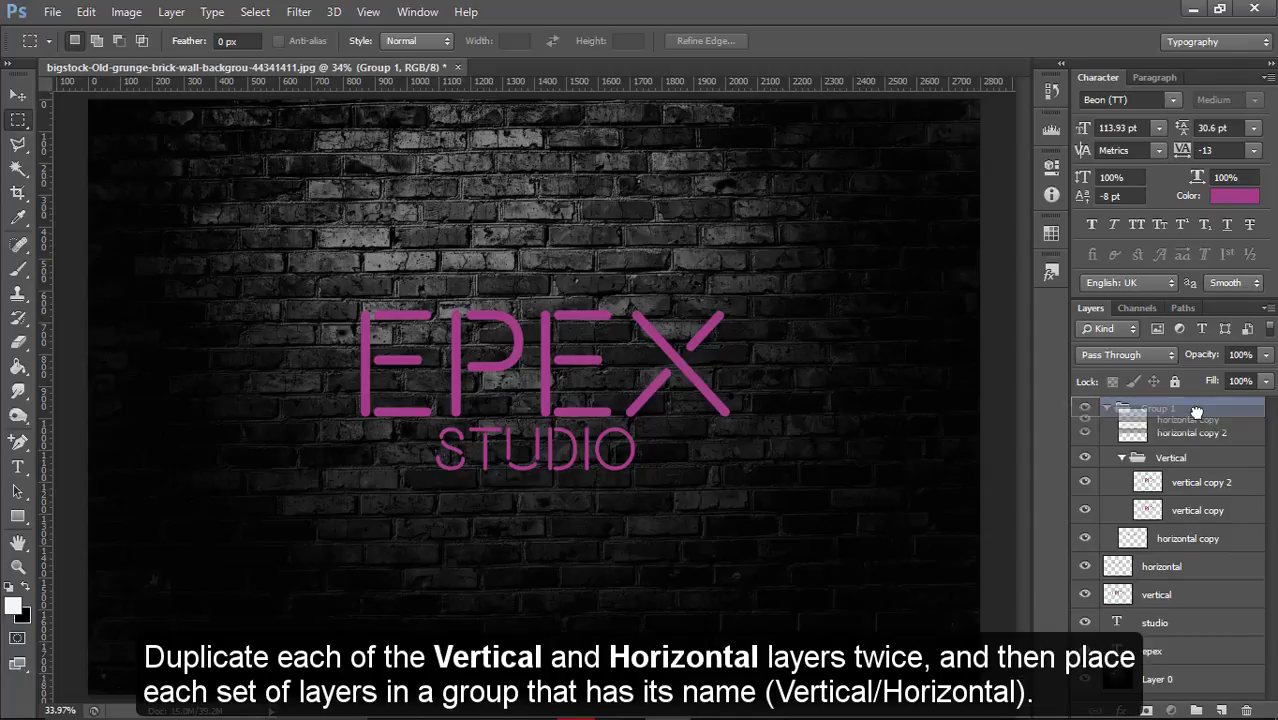
drag(1150, 538, 1180, 425)
click(1108, 408)
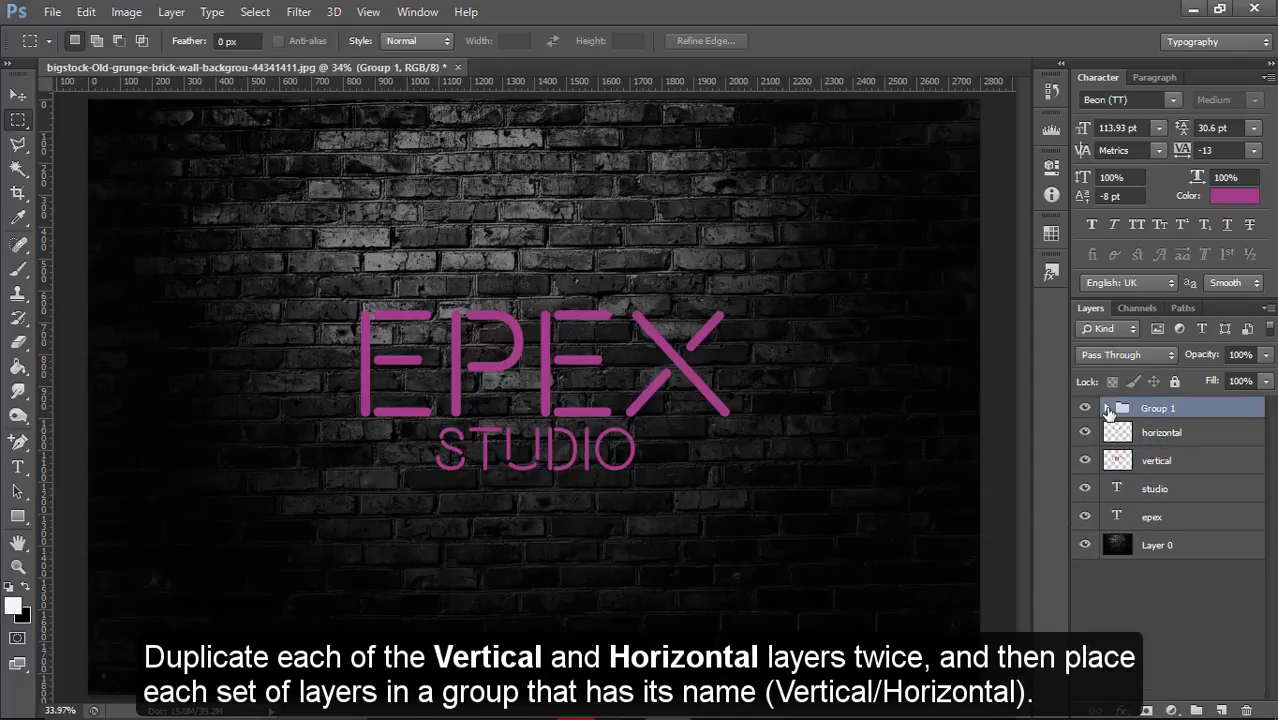
drag(1110, 486, 1128, 548)
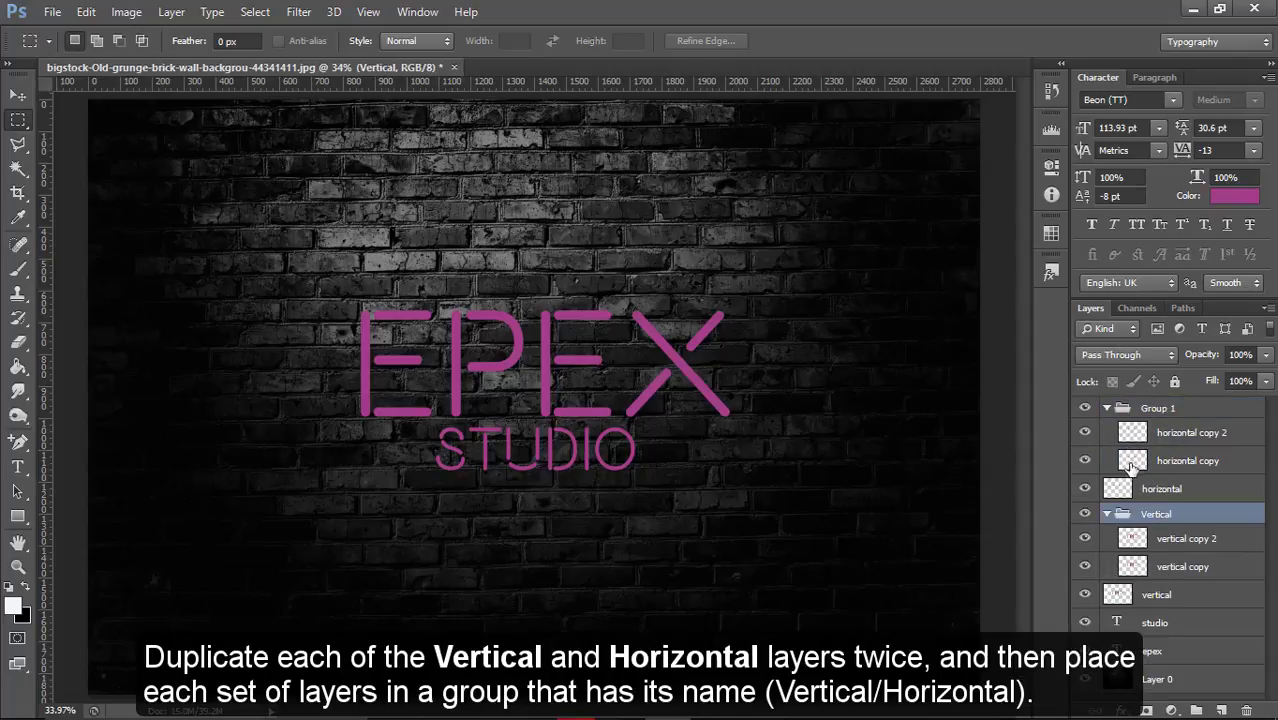
click(1107, 408)
click(1107, 457)
Rename Group 1 to Horizontal and reposition the Vertical group in the stack
double_click(1157, 408)
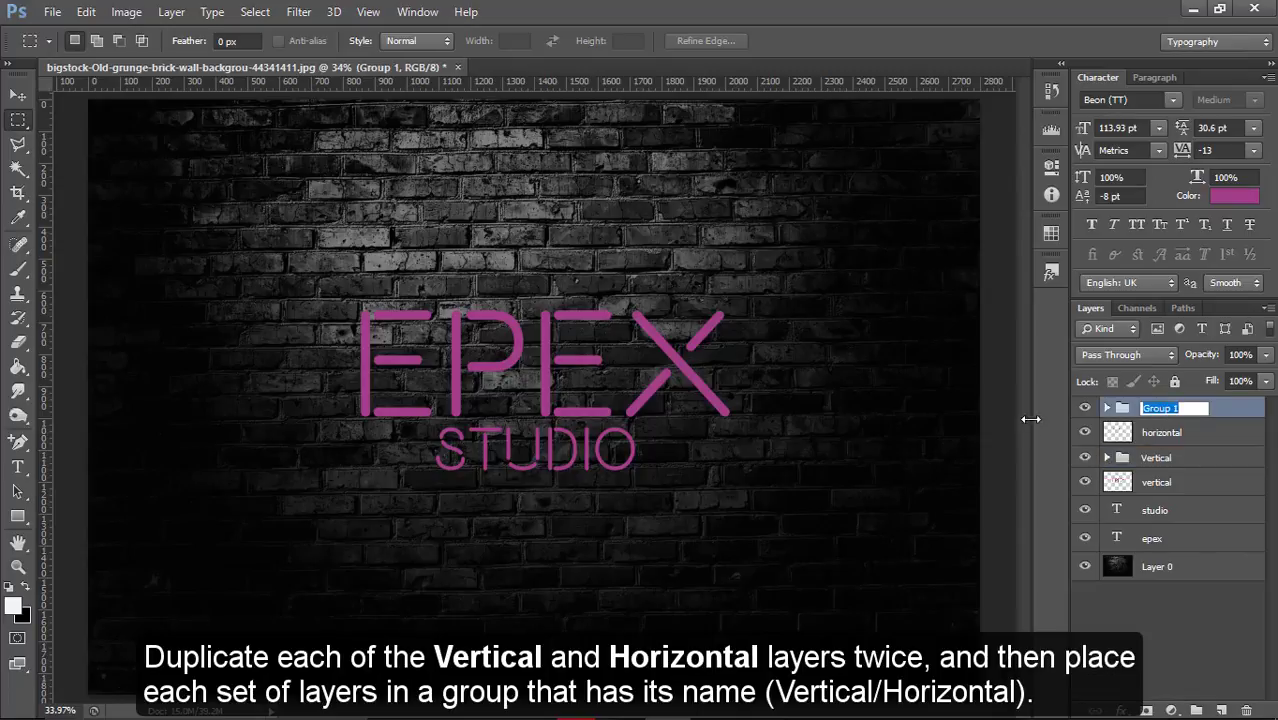
text(Horizont)
text(al)
key(Return)
drag(1156, 457, 1156, 420)
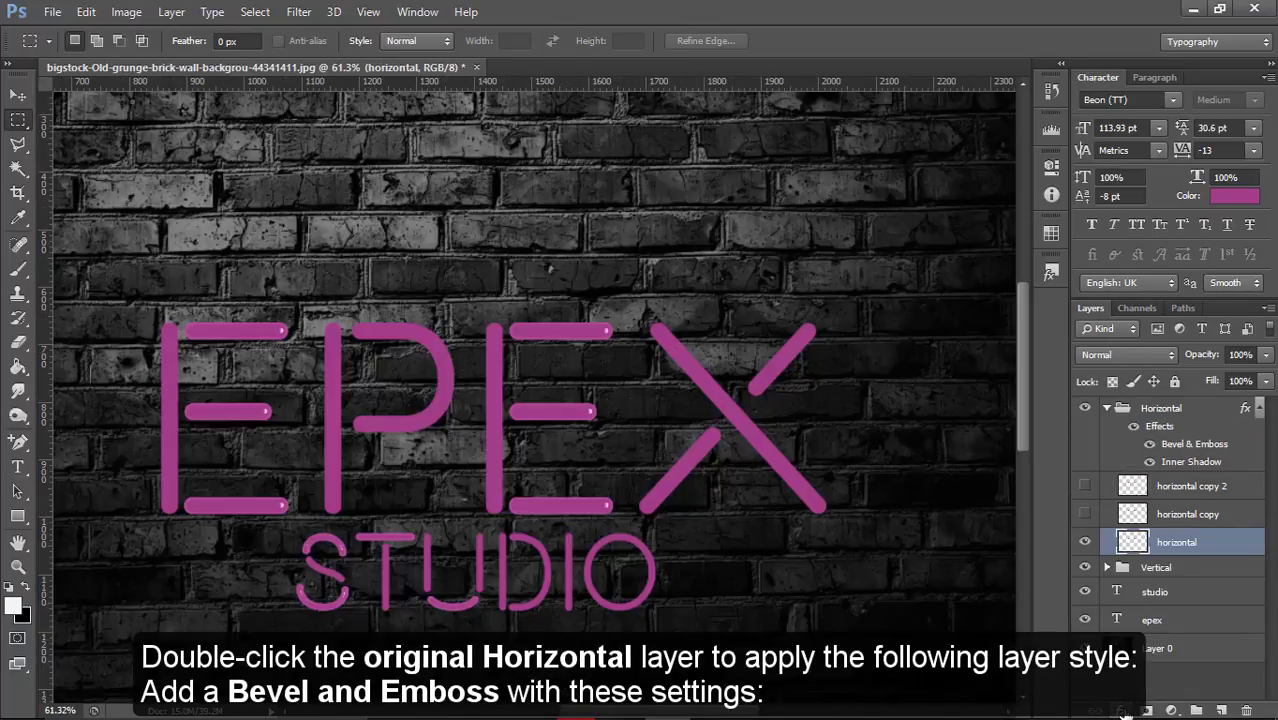
Add Bevel & Emboss: no global light, altitude 70, anti-aliased, Linear Light highlights, 0% shadow
click(1121, 710)
click(1190, 485)
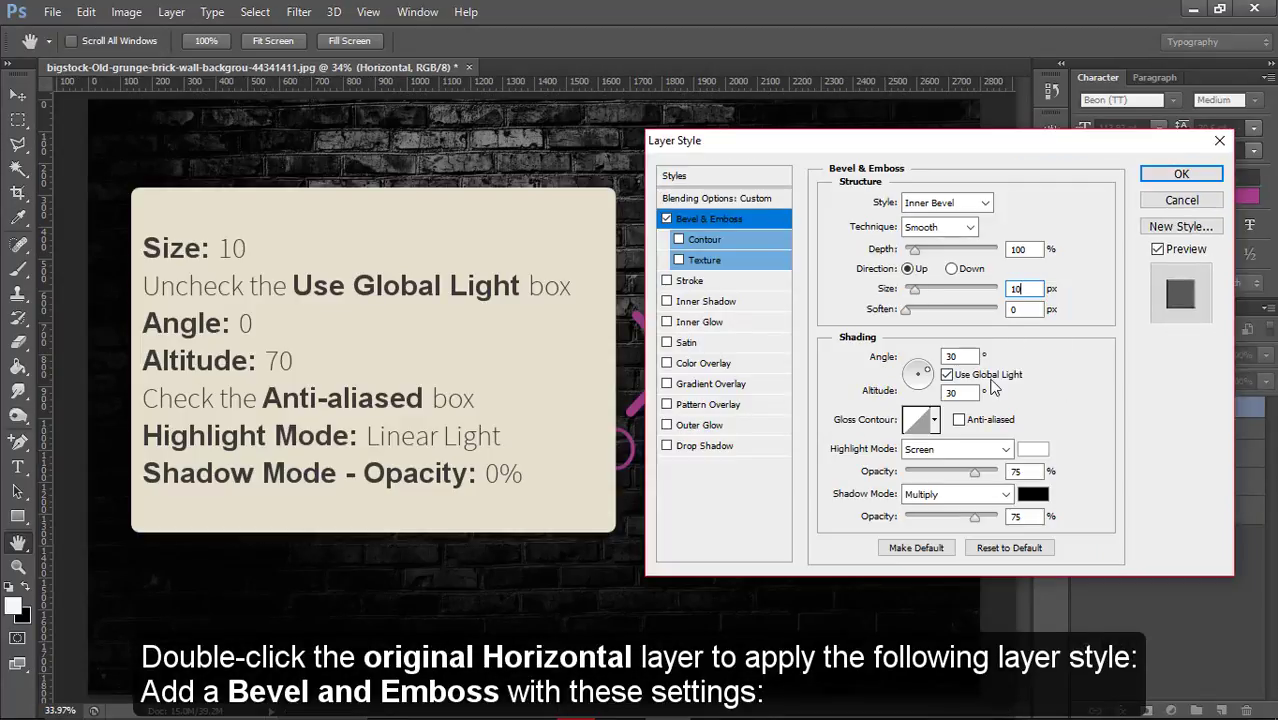
click(946, 375)
double_click(953, 392)
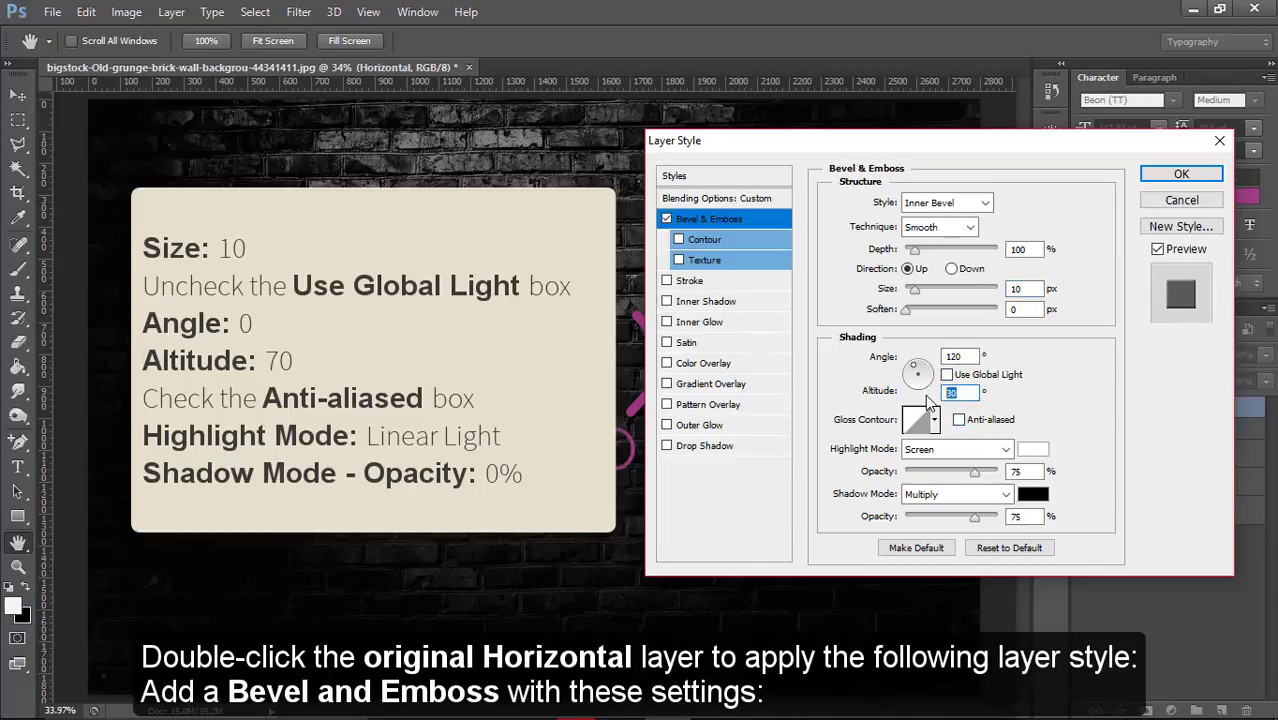
text(7)
text(0)
click(959, 420)
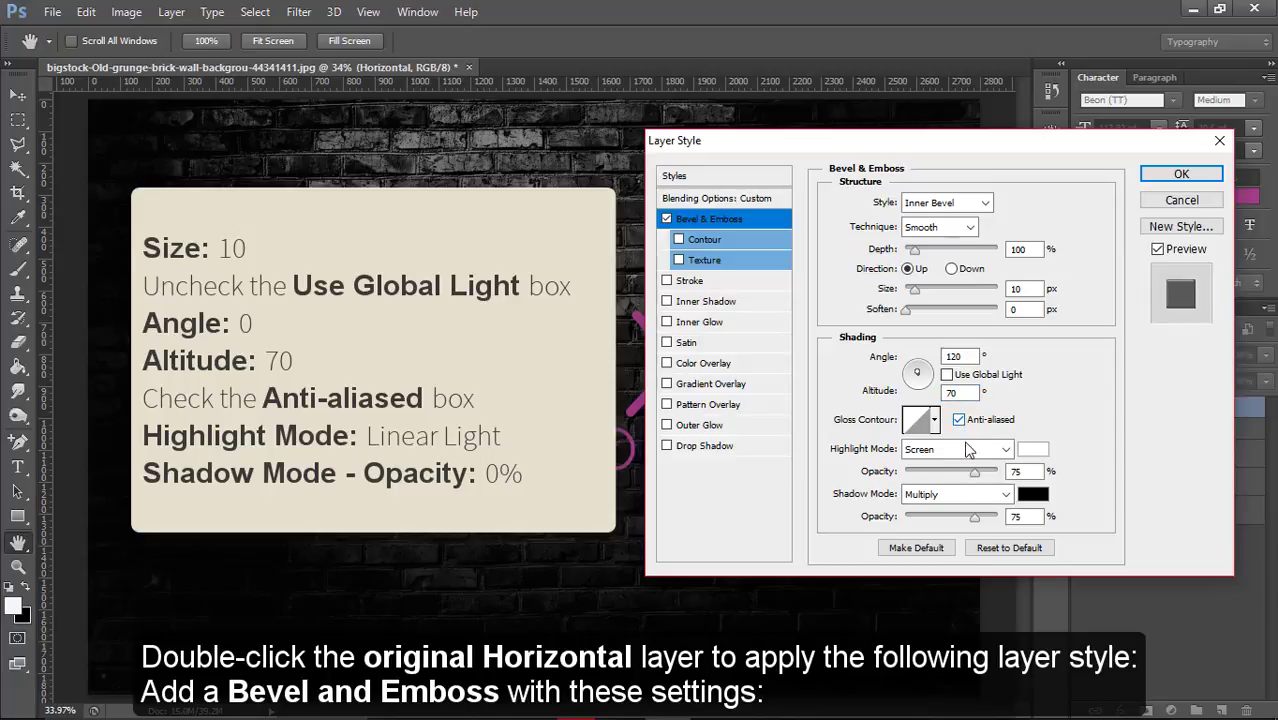
click(957, 449)
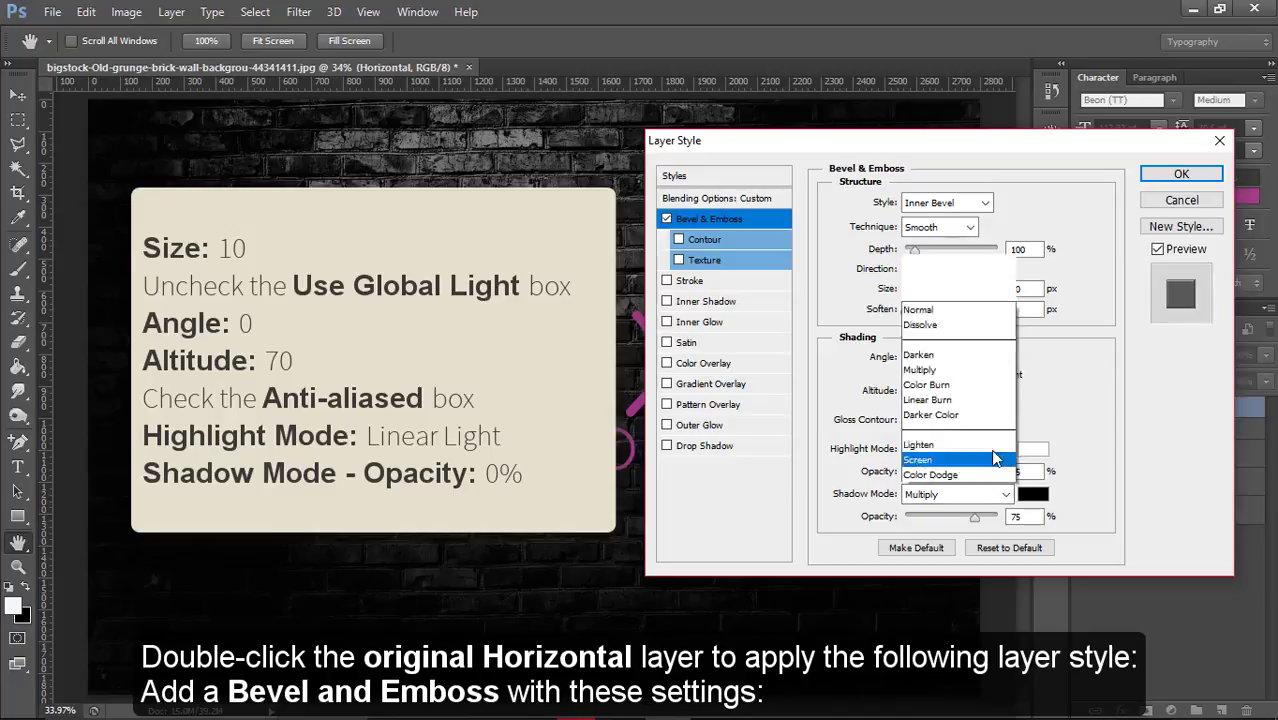
click(928, 294)
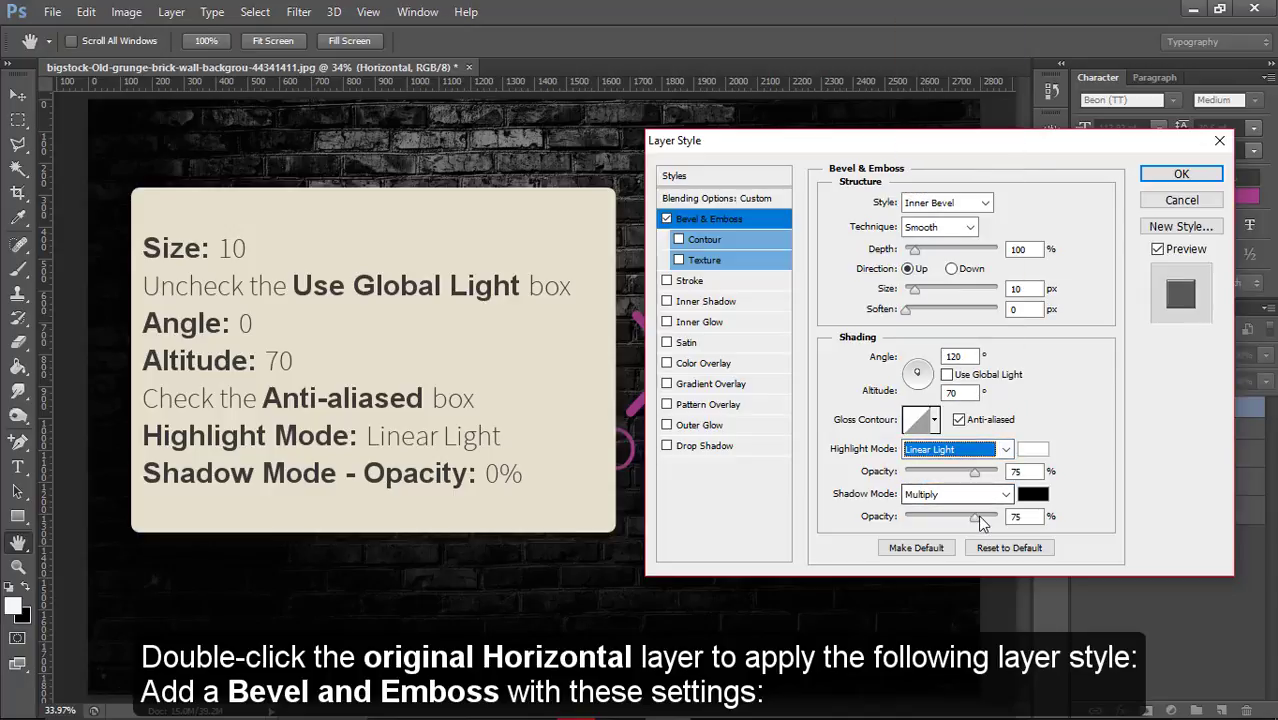
drag(979, 519, 870, 516)
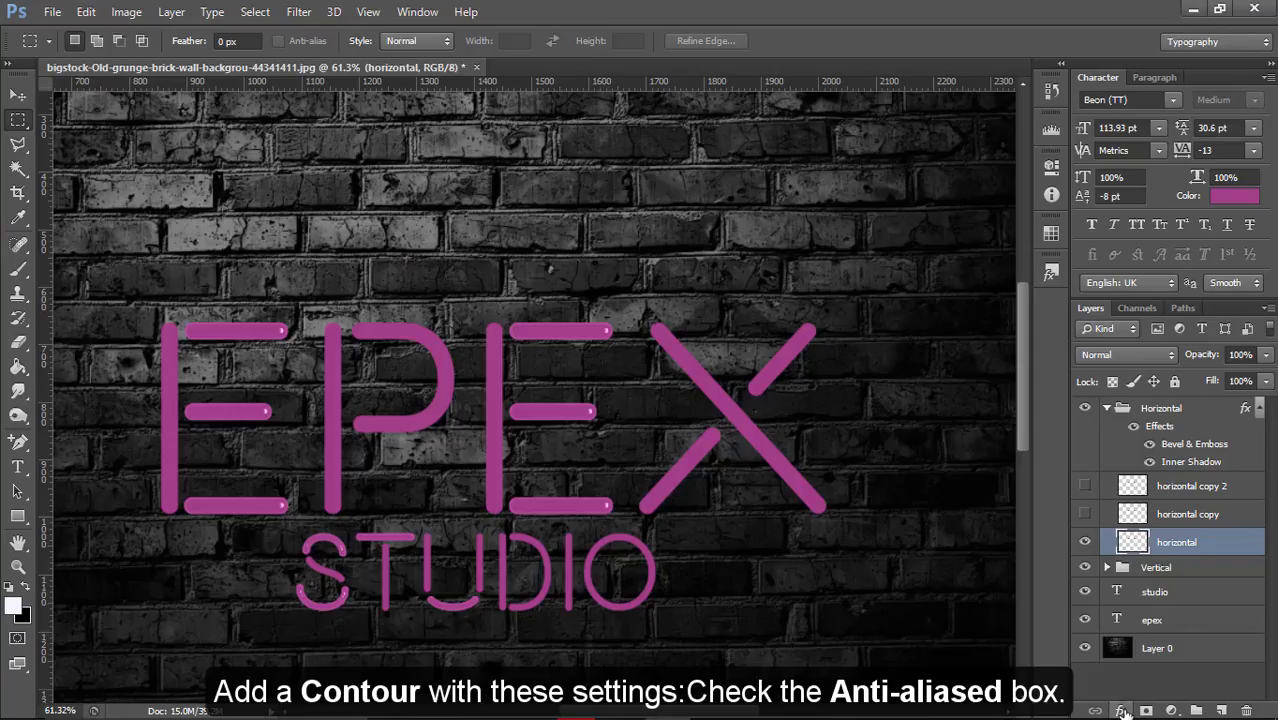
Add an anti-aliased Contour to the bevel
click(1121, 710)
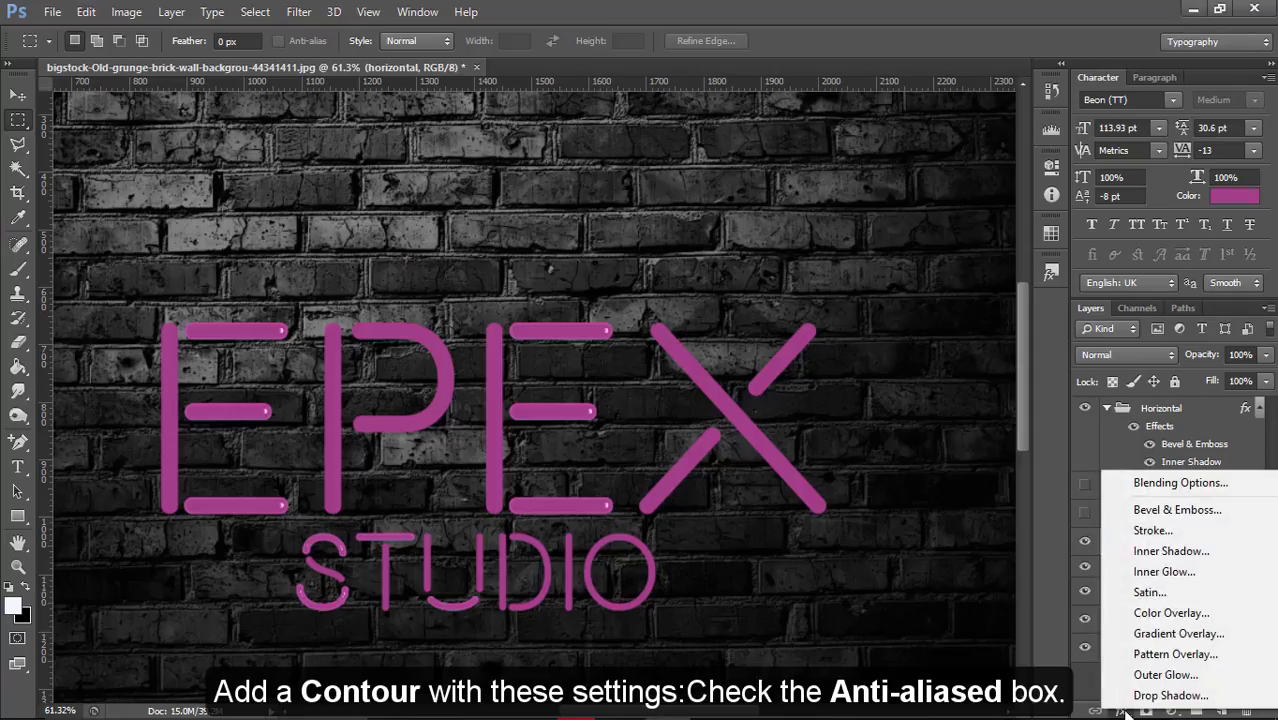
click(1191, 491)
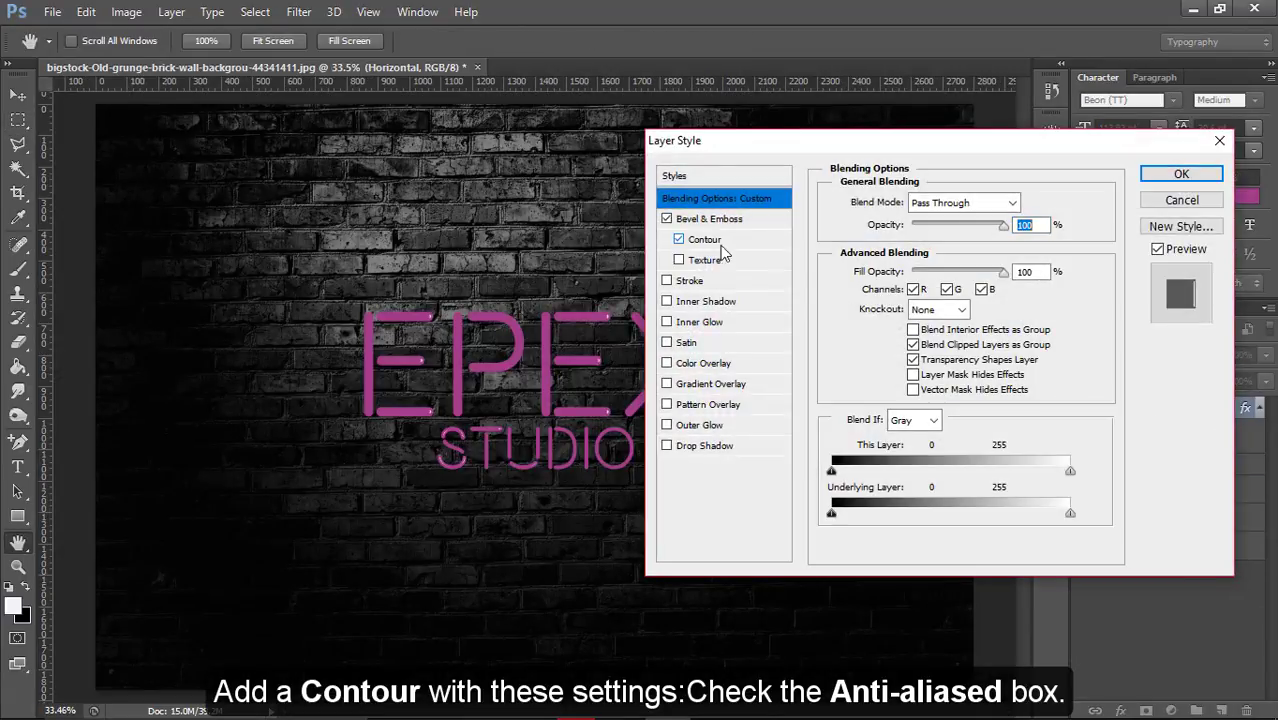
click(725, 239)
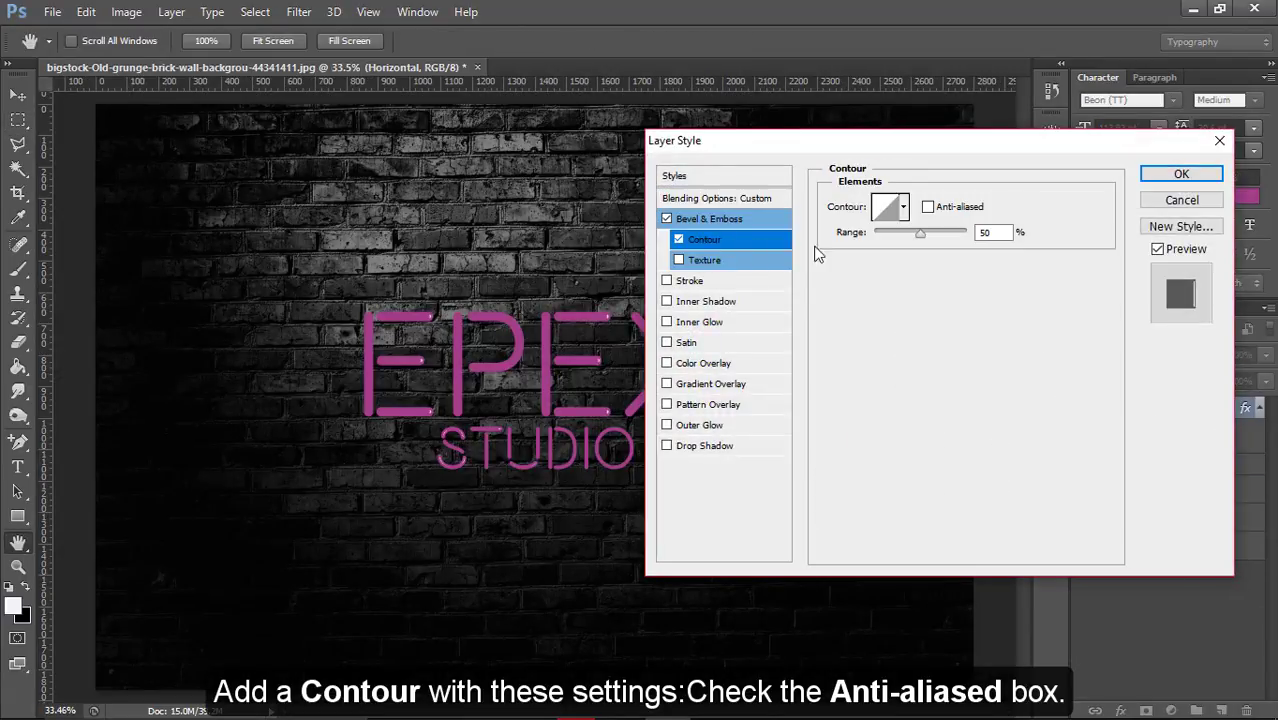
click(927, 208)
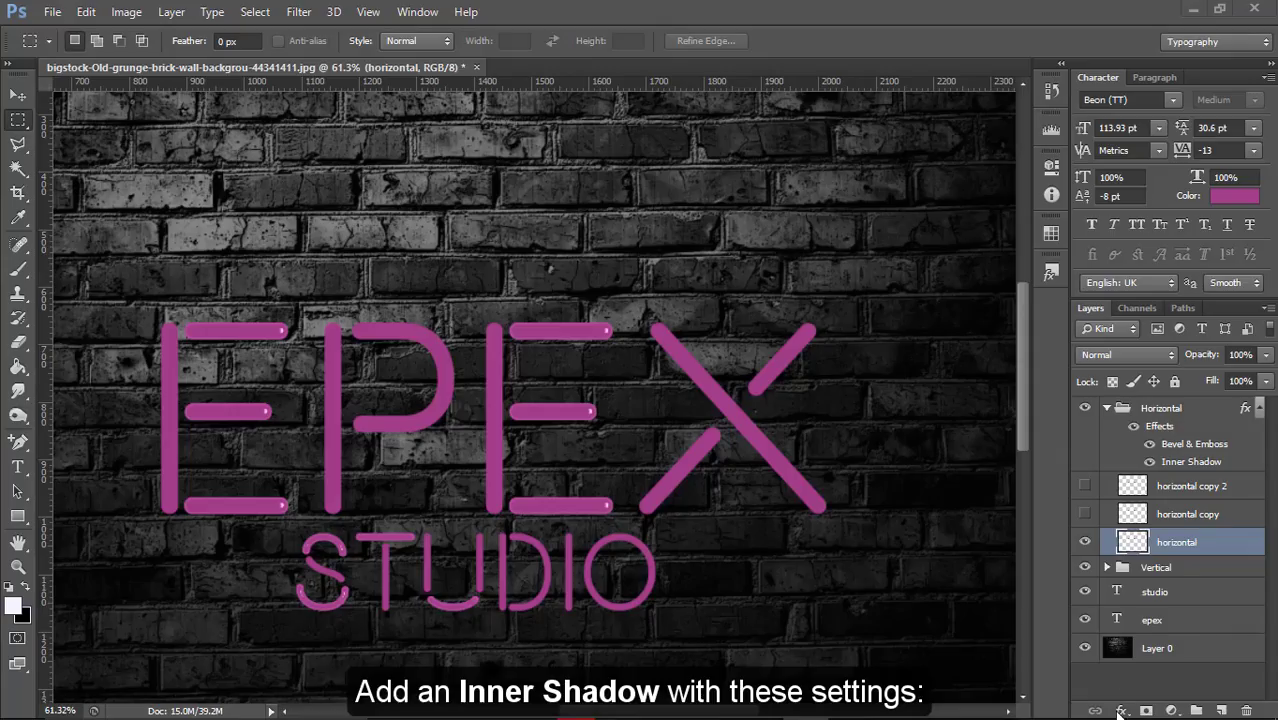
Add an Inner Shadow effect set to Screen blend mode
click(1122, 712)
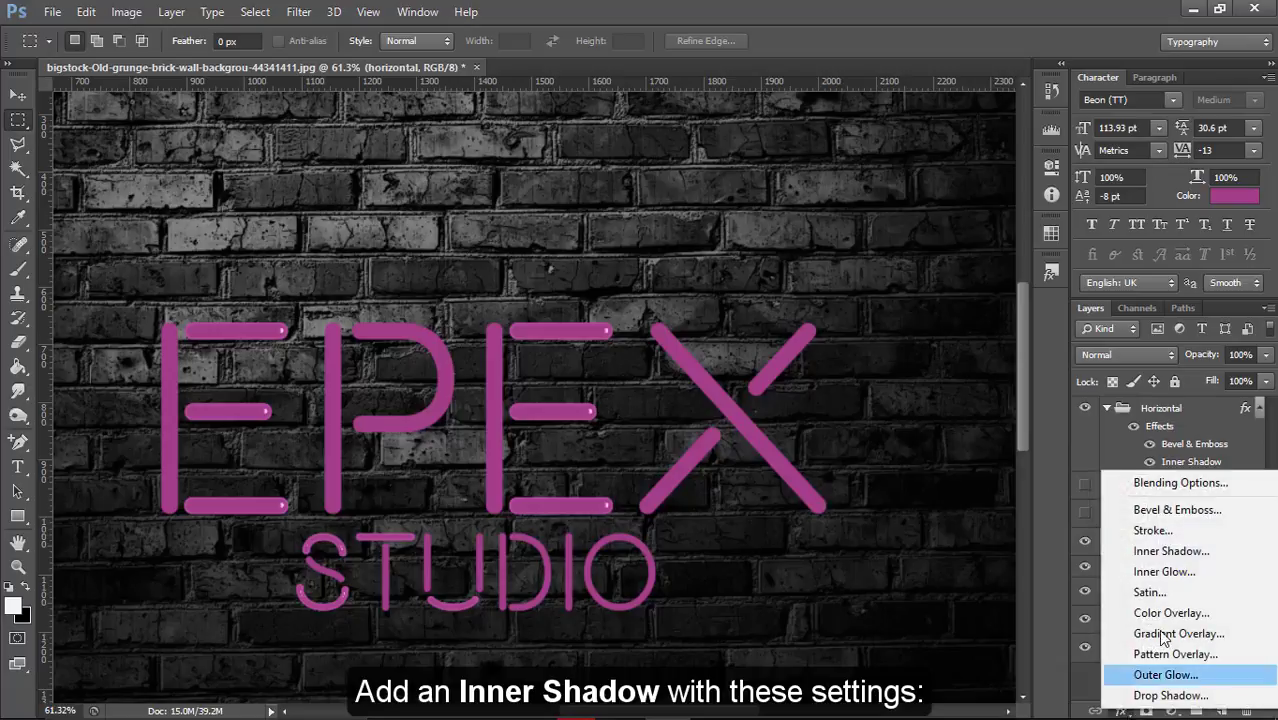
click(1191, 488)
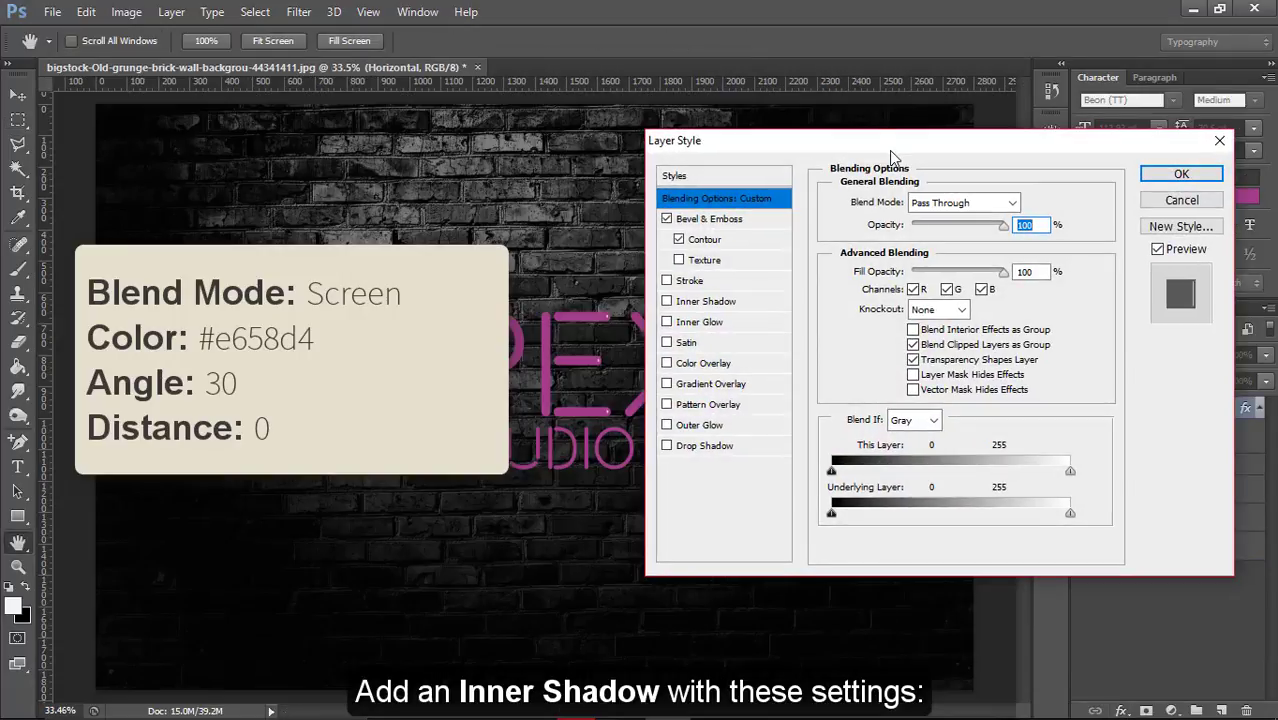
drag(889, 150, 765, 153)
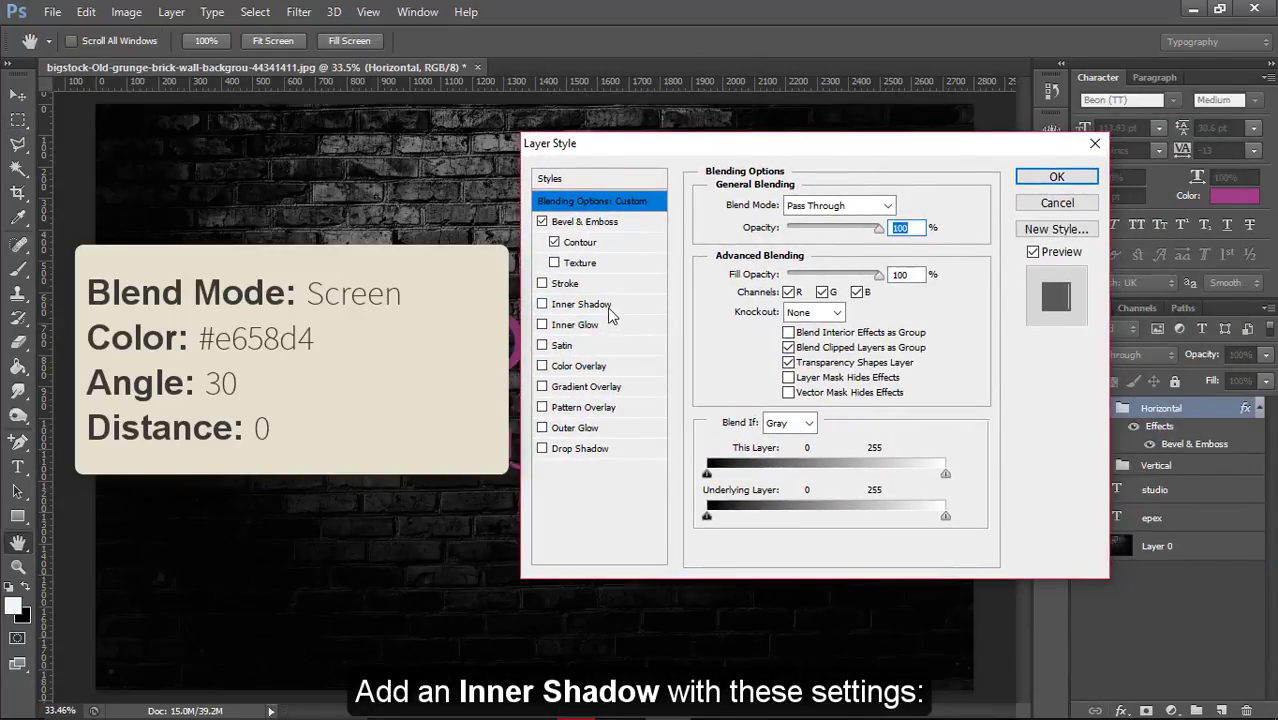
click(580, 304)
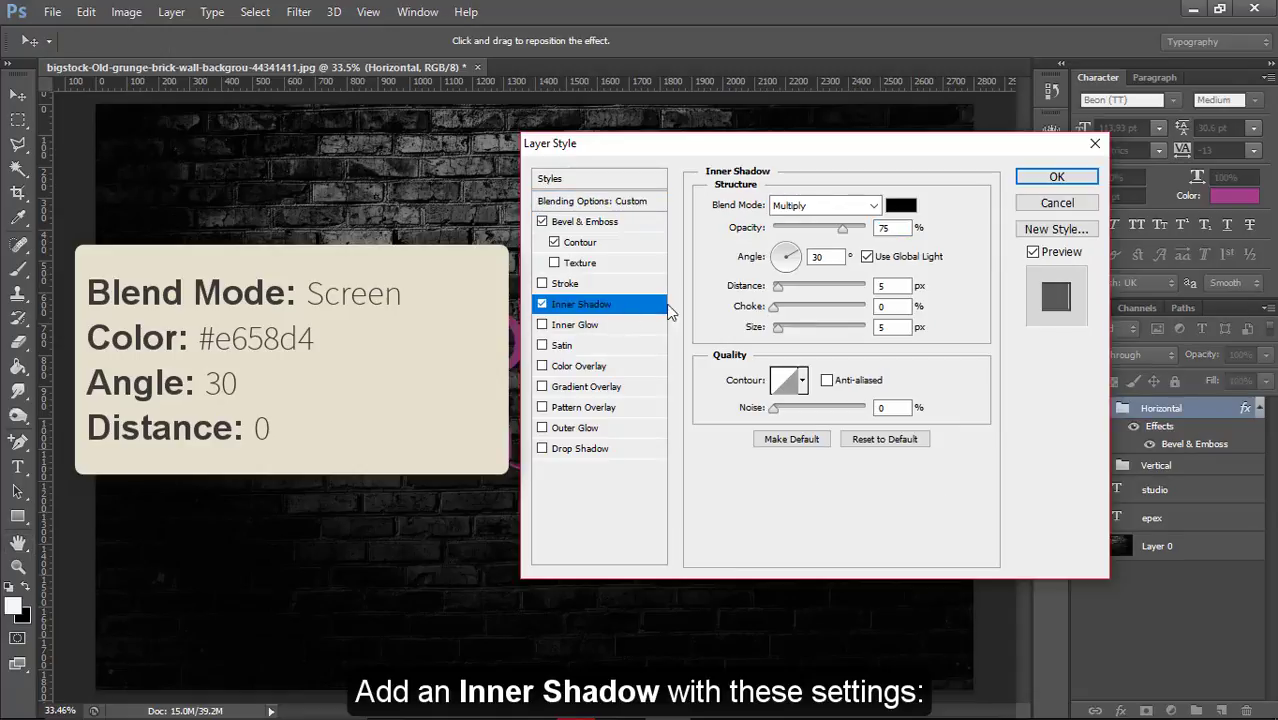
click(858, 210)
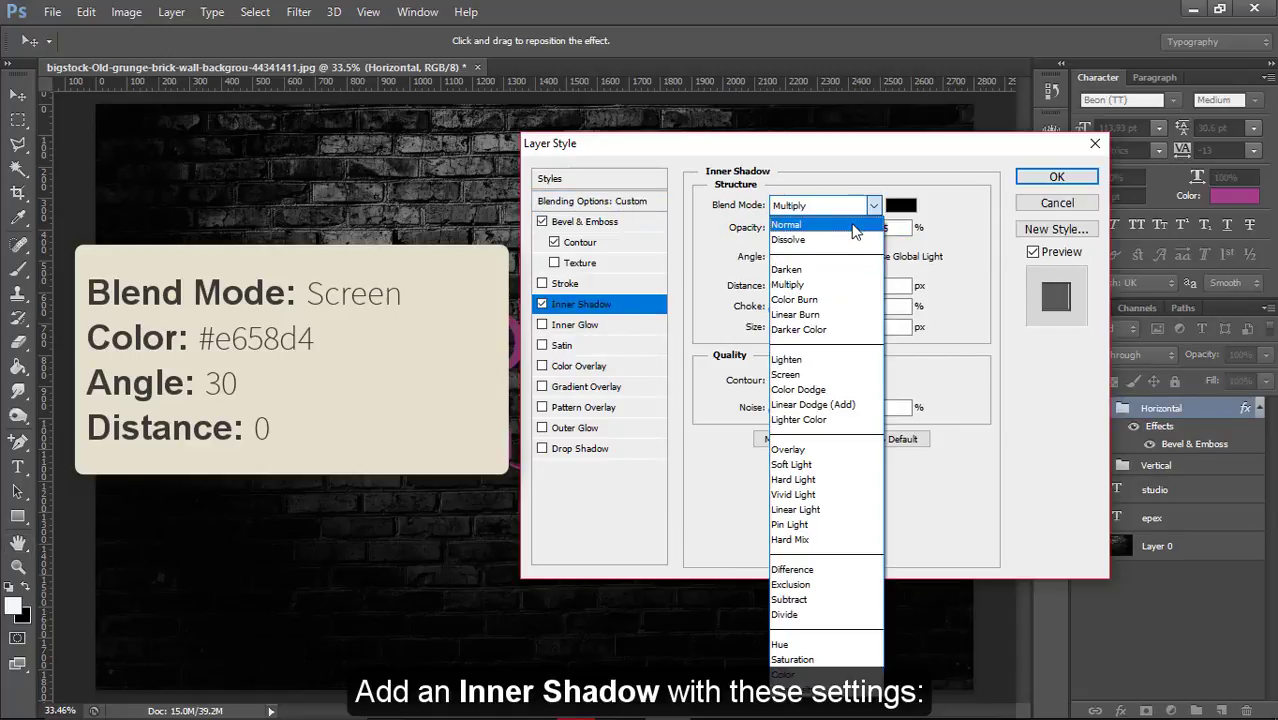
click(830, 374)
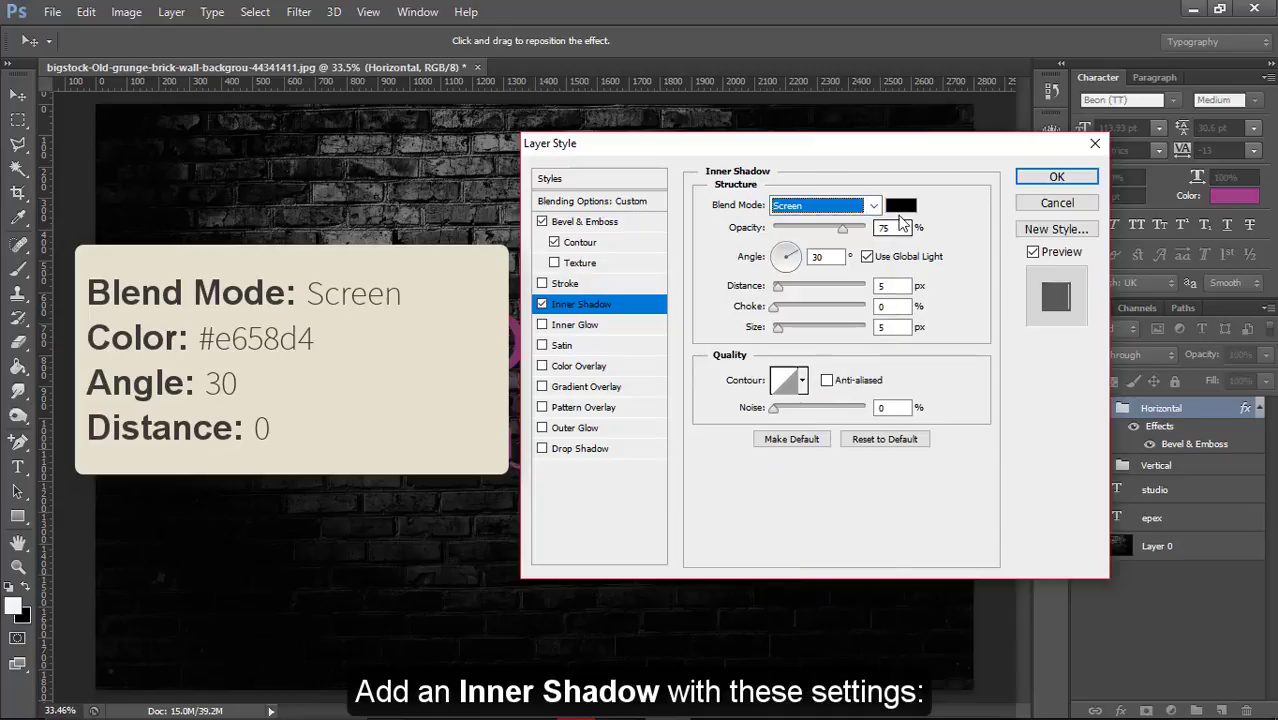
Colour the inner shadow pink #e658d4, set its distance to 0, and apply it
click(899, 207)
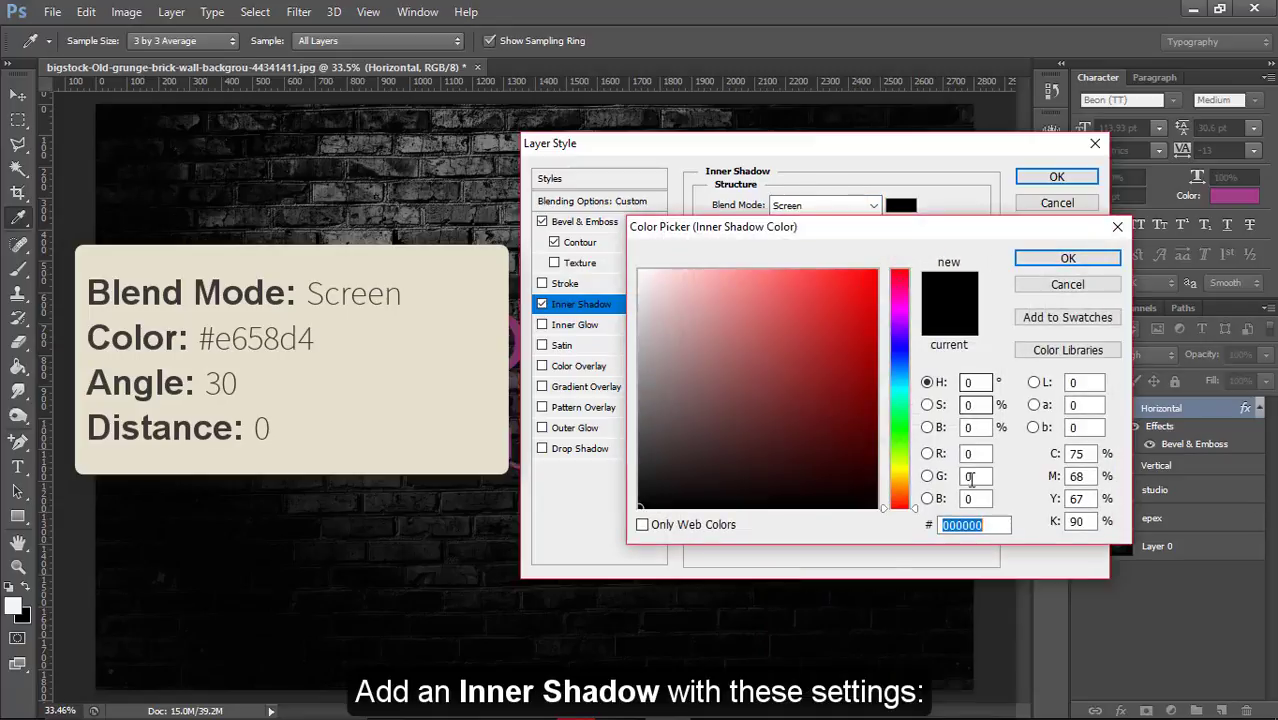
click(993, 524)
drag(993, 524, 950, 527)
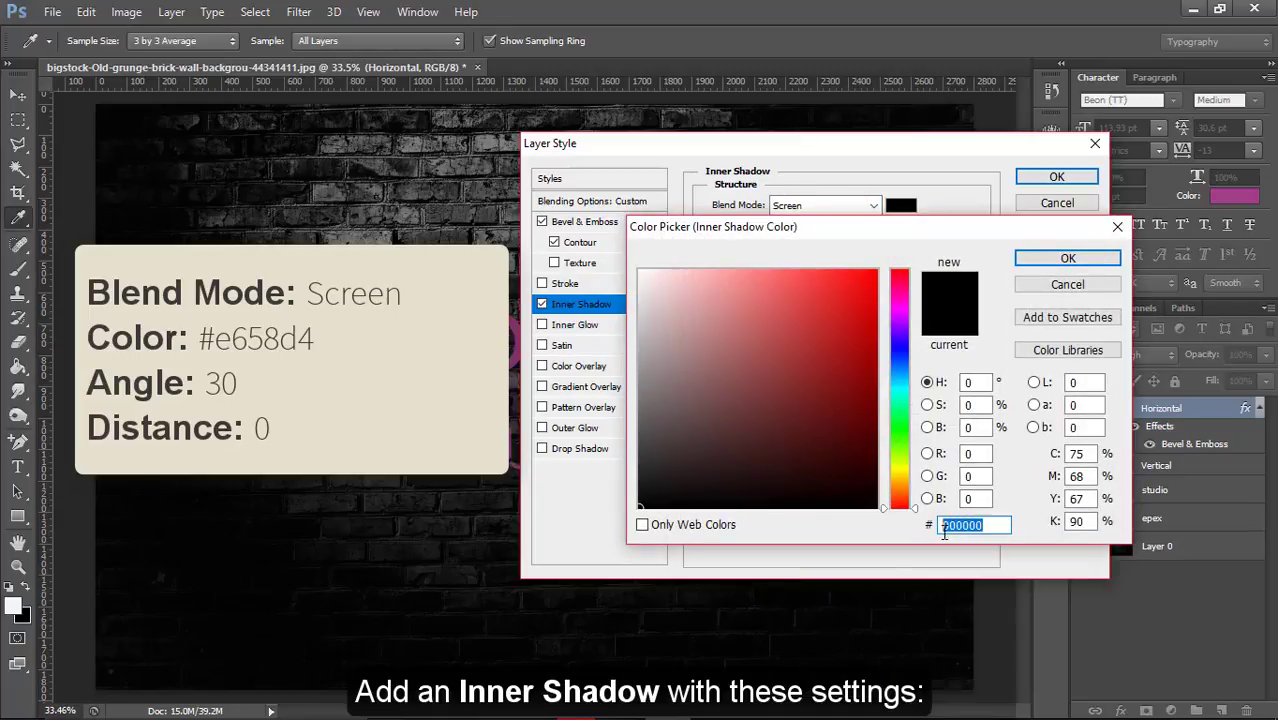
right_click(954, 528)
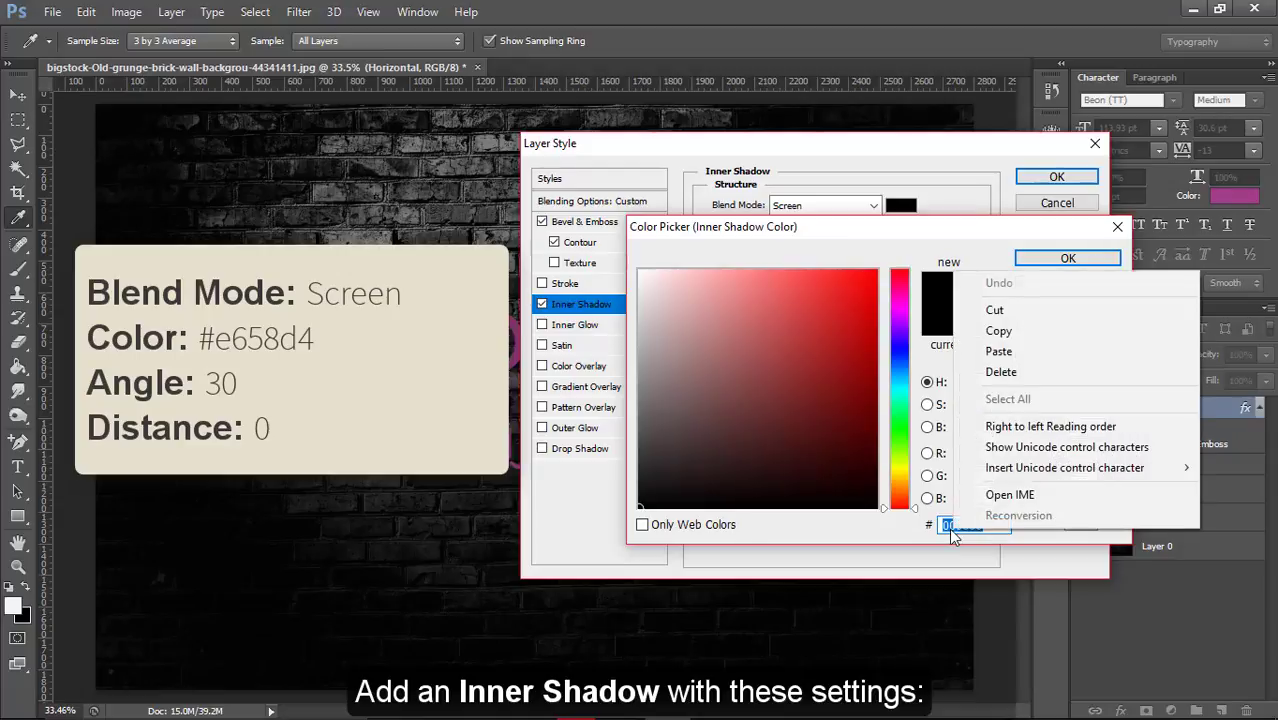
click(1014, 350)
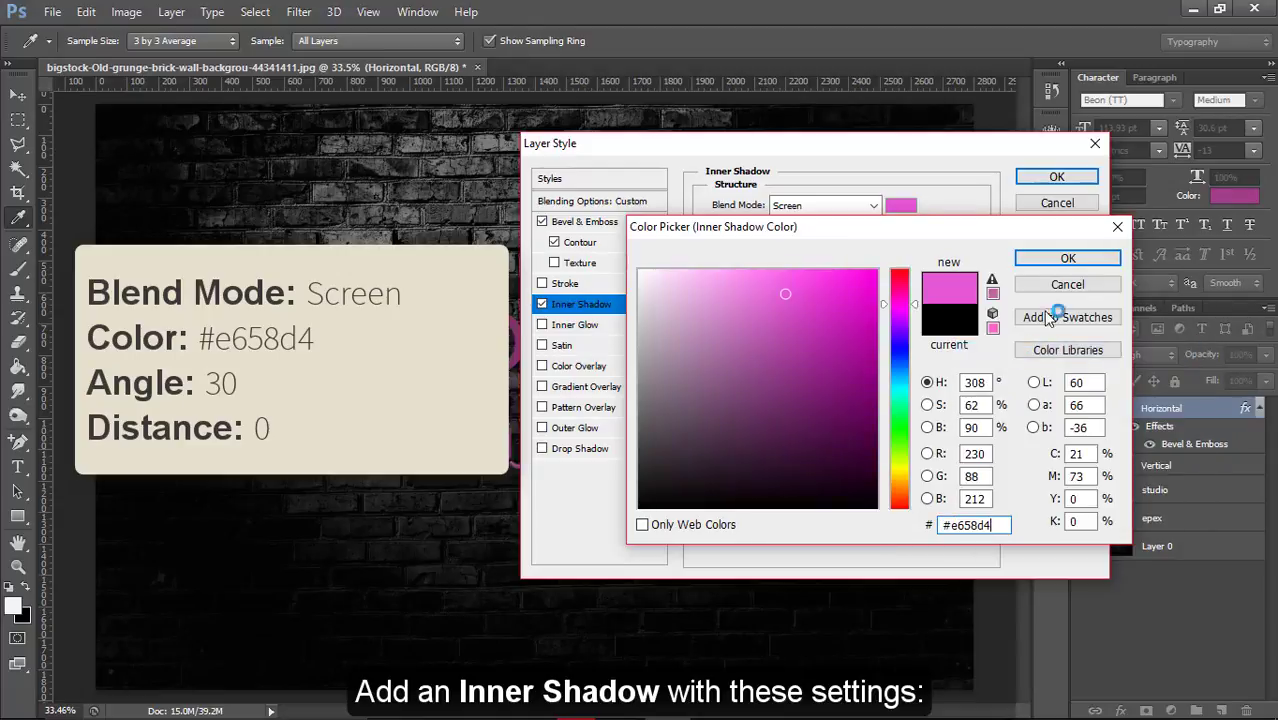
click(1068, 260)
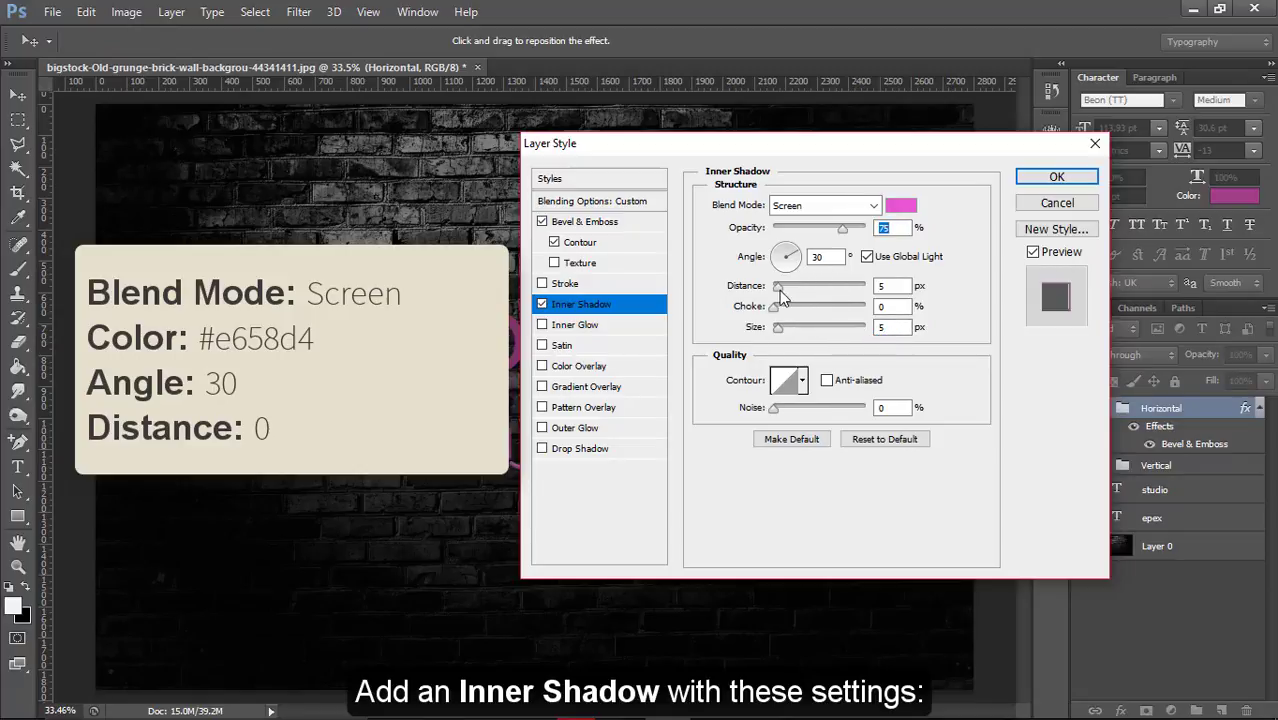
drag(779, 290, 771, 290)
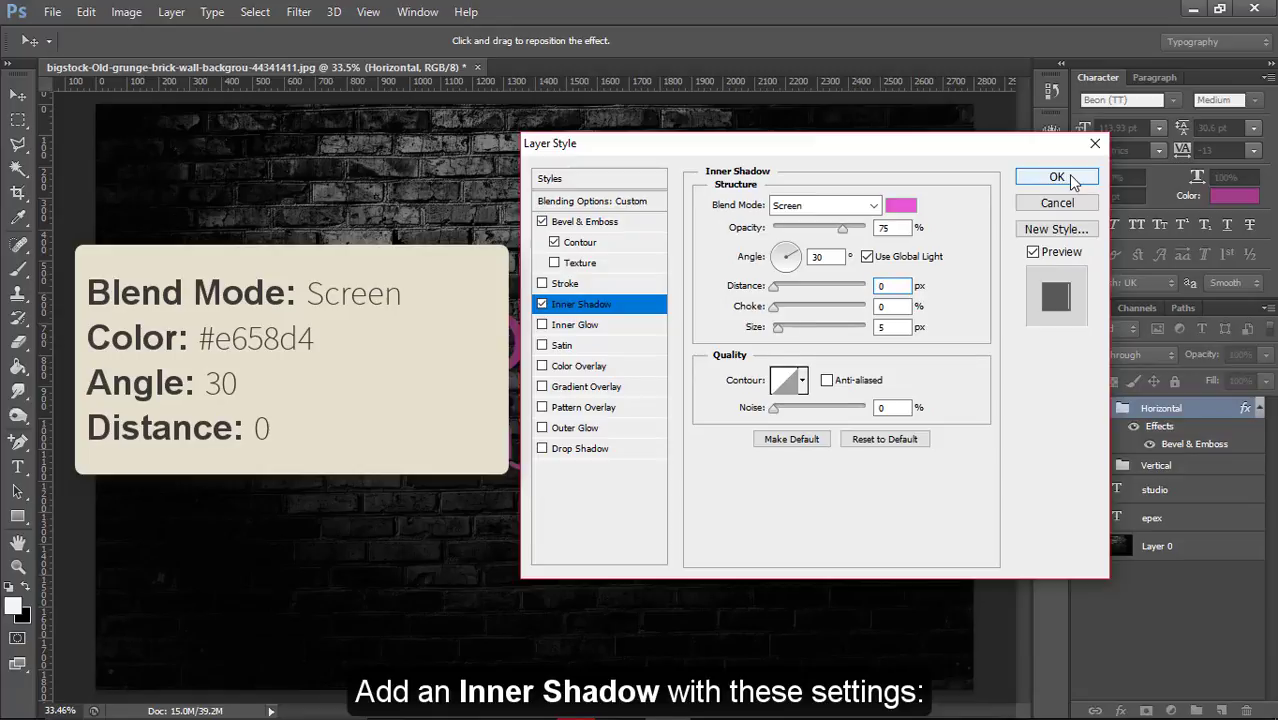
click(1057, 177)
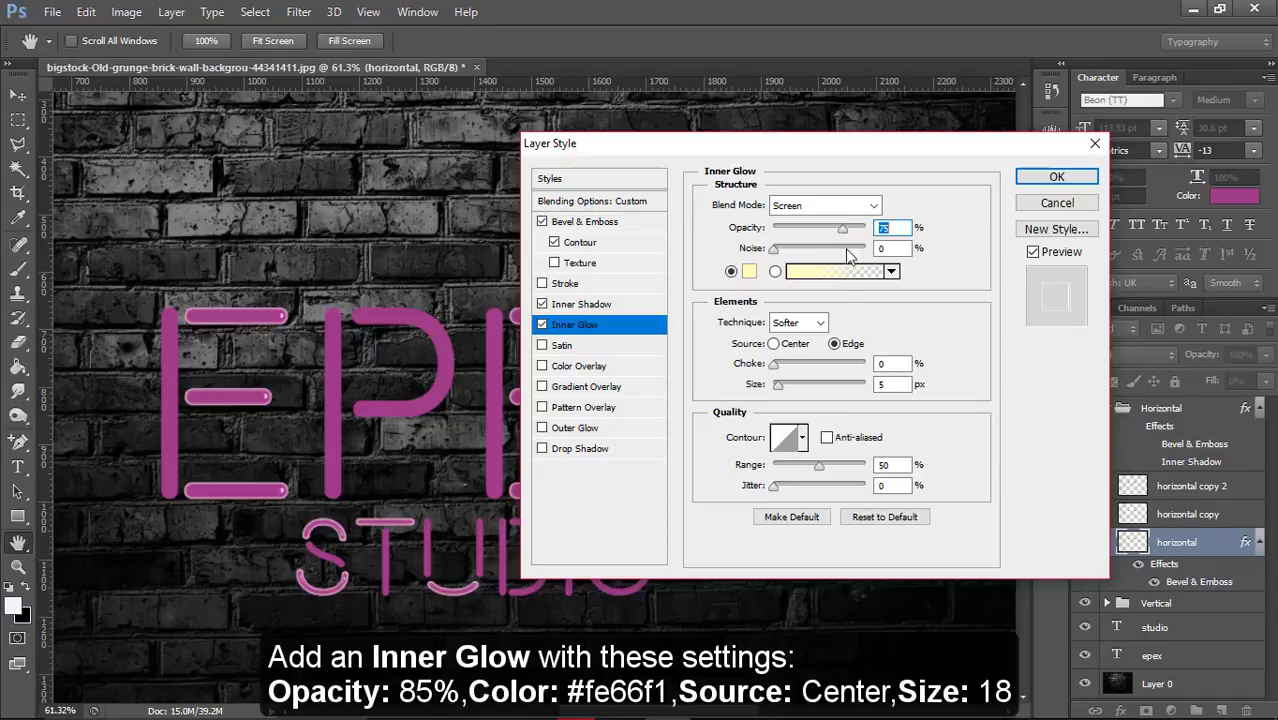
Set the Inner Glow colour to pink #fe66f1
click(749, 271)
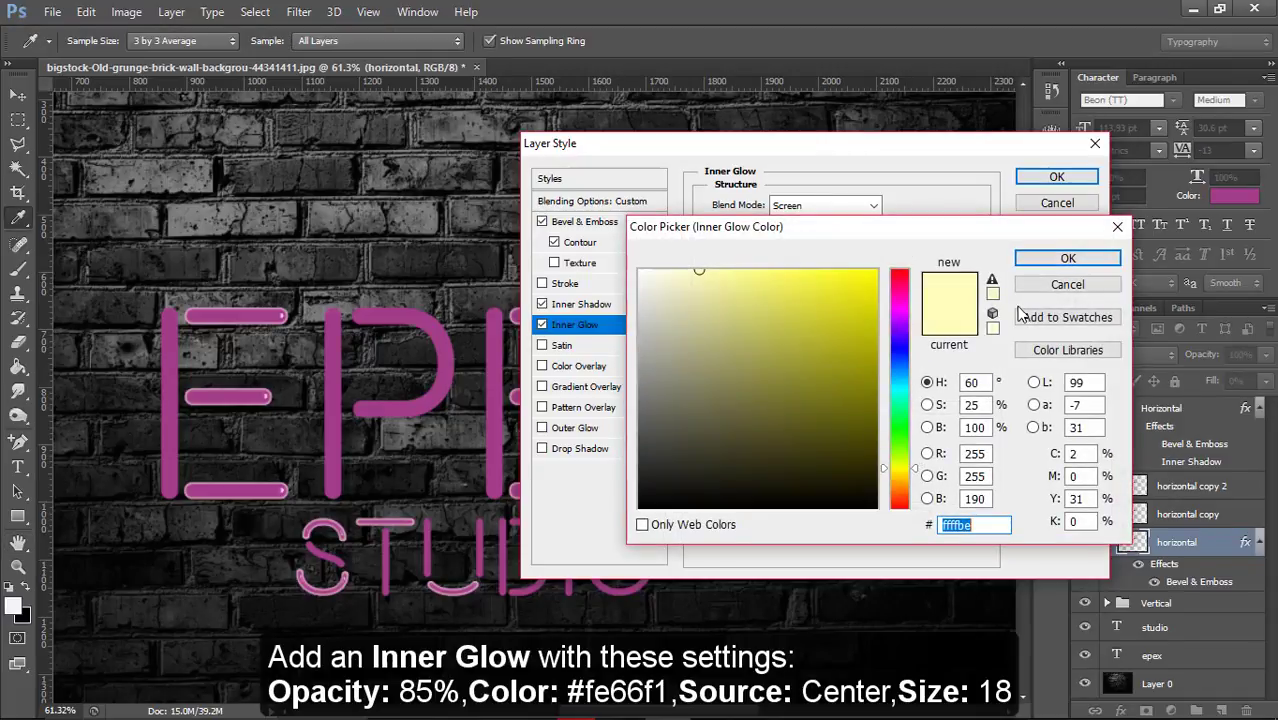
click(977, 531)
right_click(977, 531)
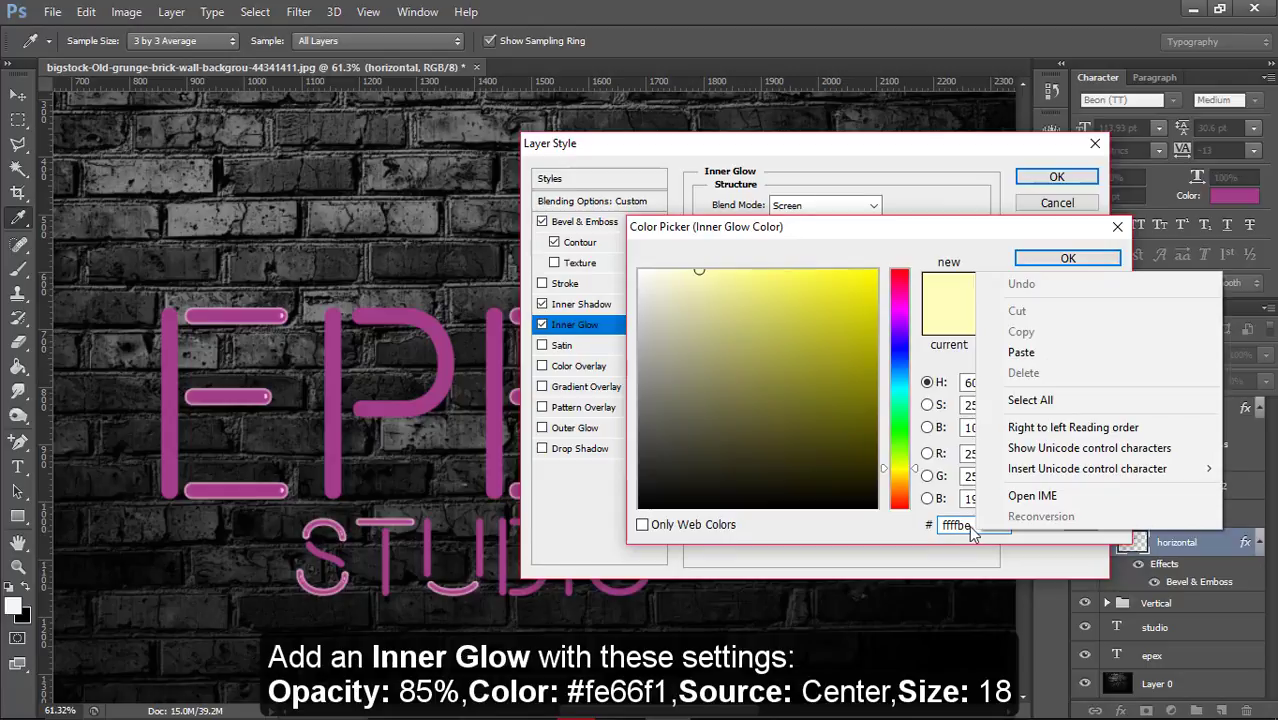
click(977, 531)
double_click(957, 526)
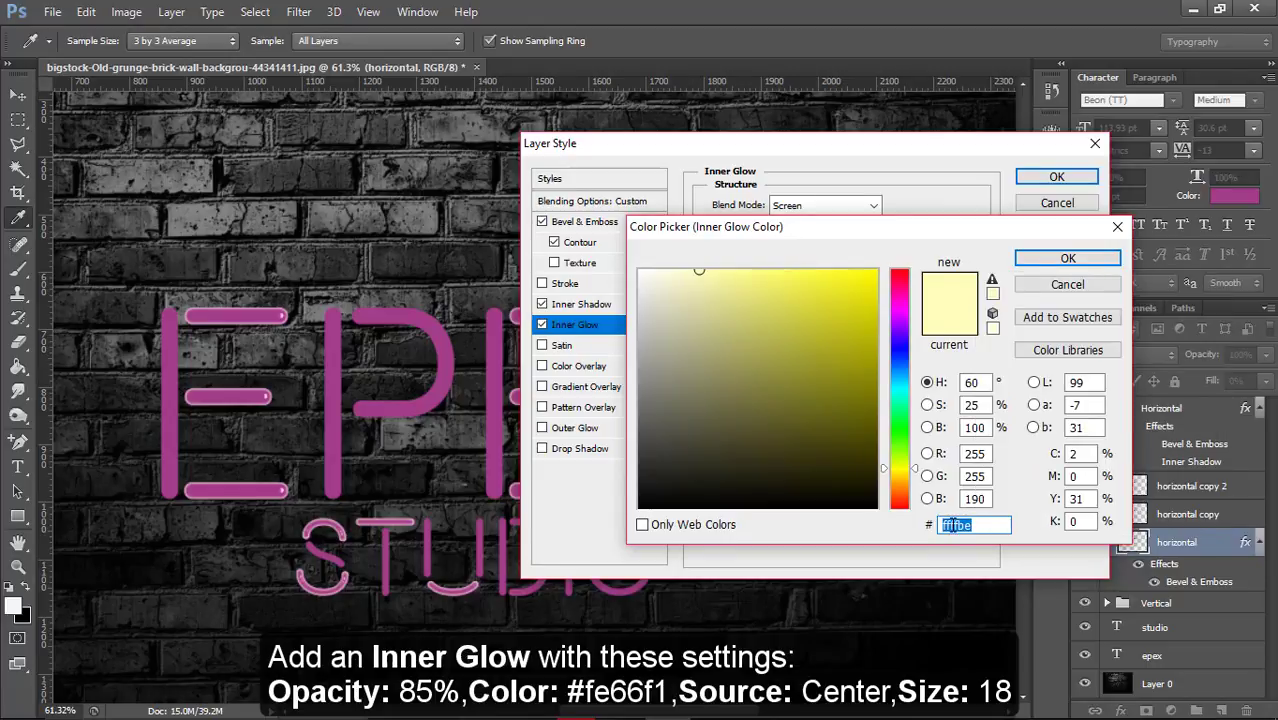
right_click(957, 526)
click(1020, 346)
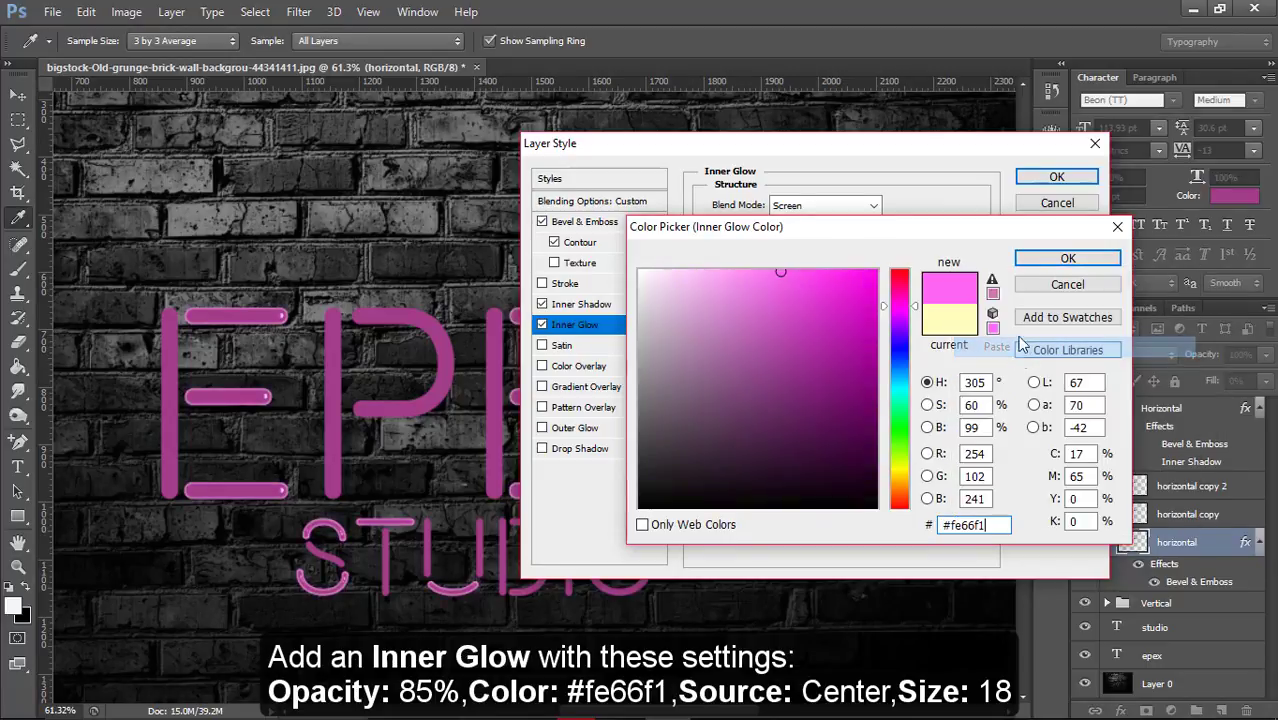
click(1068, 258)
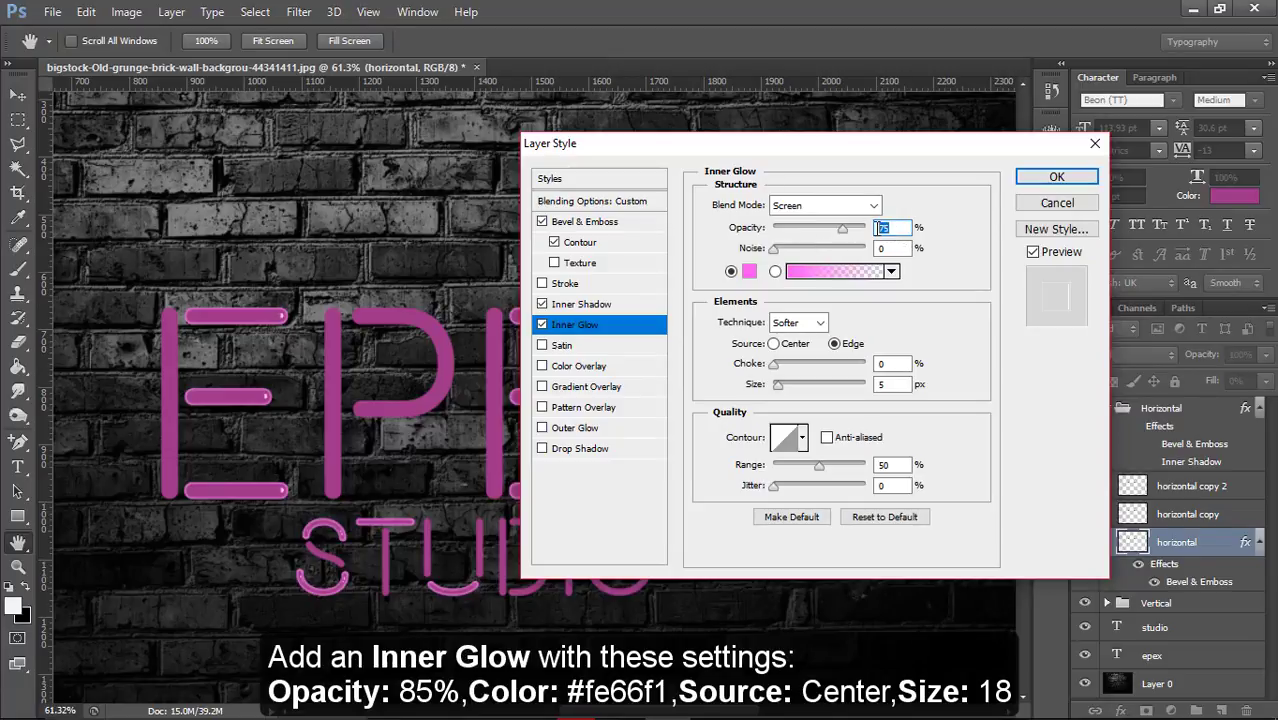
Give the inner glow 85% opacity, Center source and size 18
text(85)
click(785, 348)
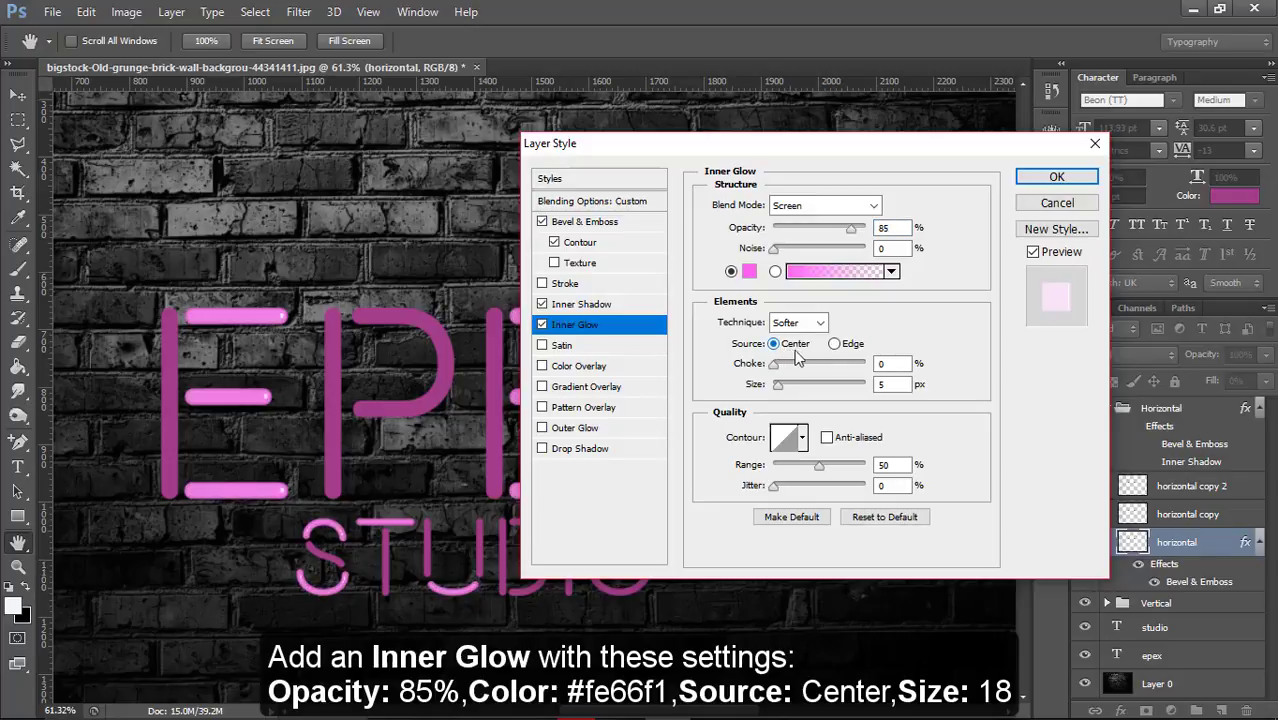
click(847, 230)
drag(776, 386, 784, 391)
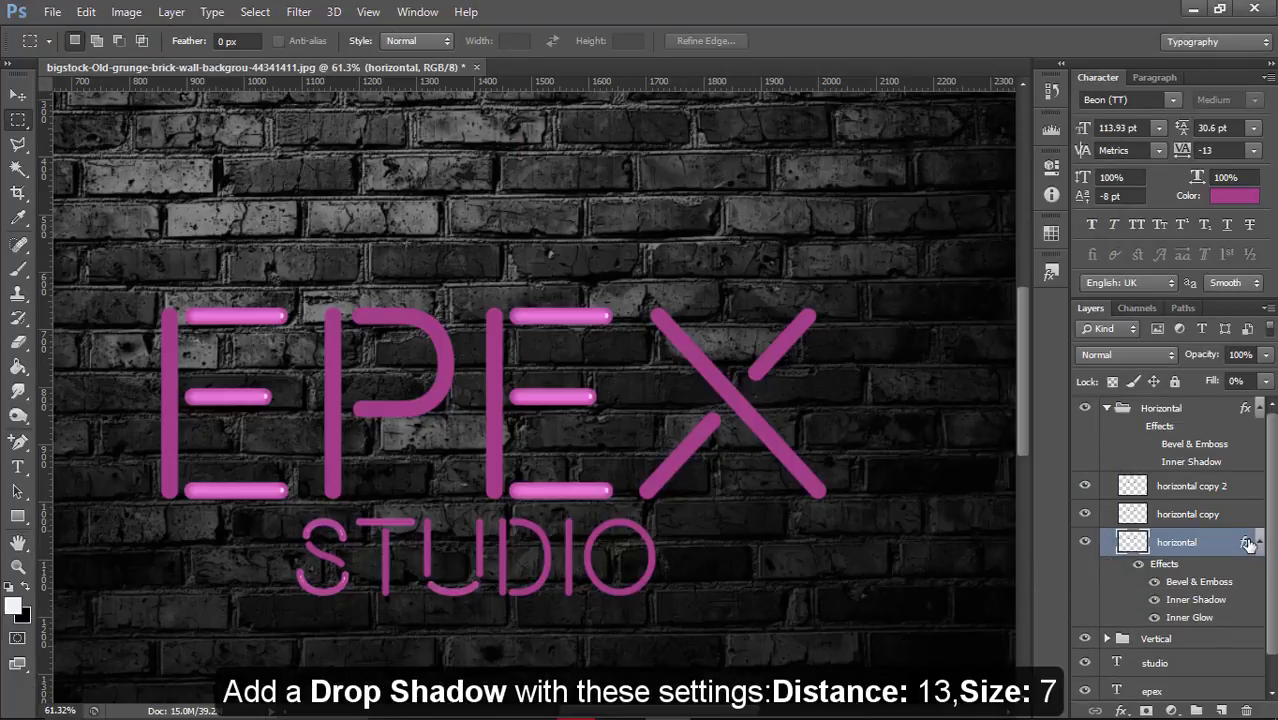
Add a Multiply drop shadow with 13 px distance and 7 px size to the horizontal tube layer
double_click(1247, 543)
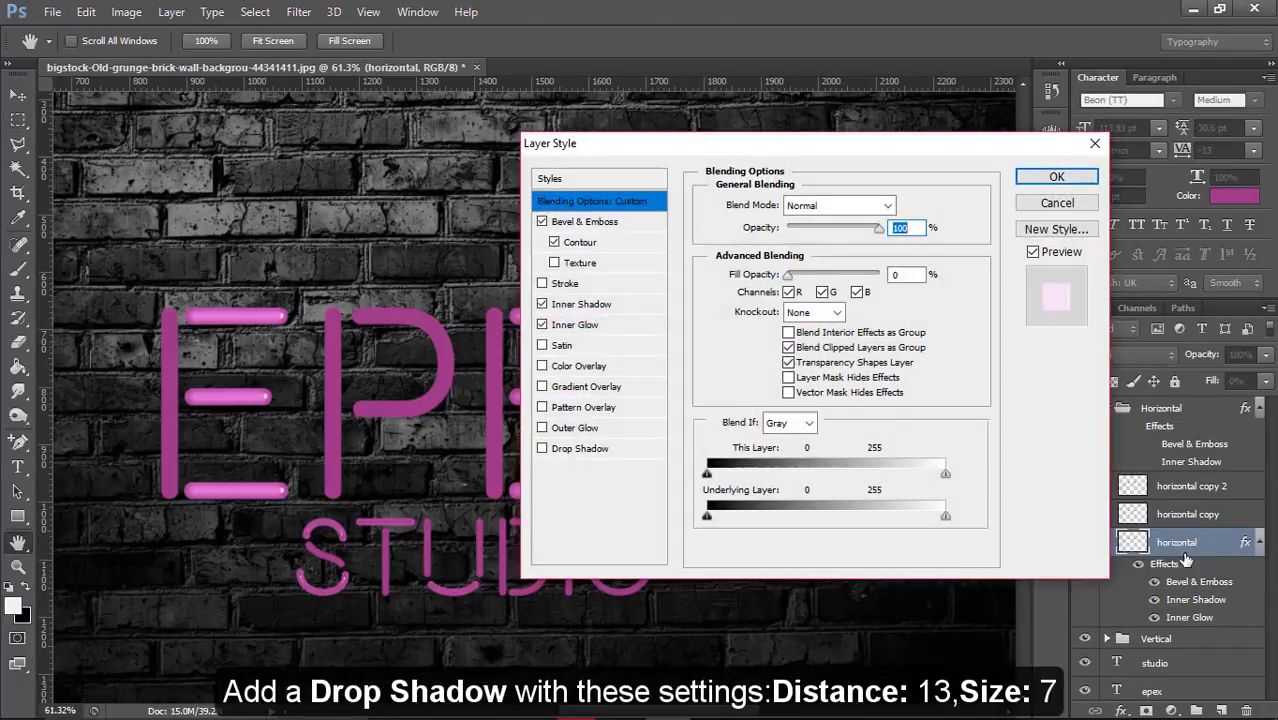
click(553, 449)
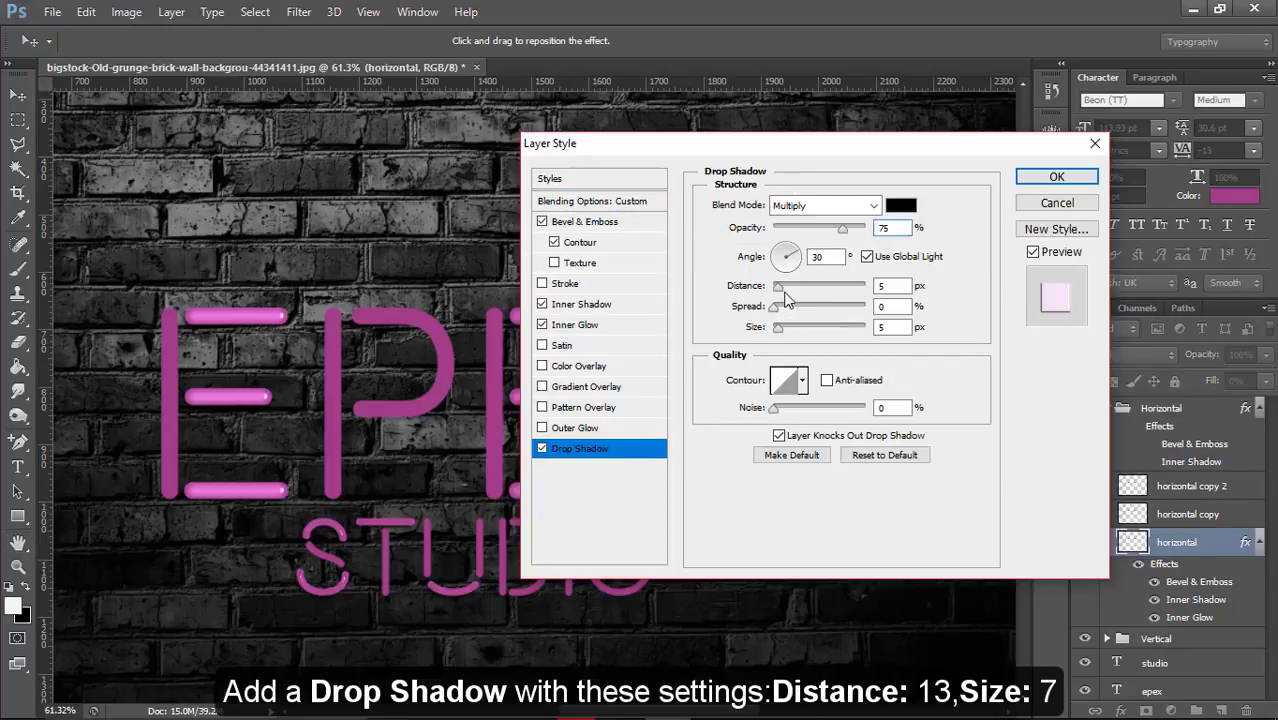
mouse_move(784, 293)
mouse_down()
mouse_move(796, 295)
mouse_move(783, 296)
mouse_up()
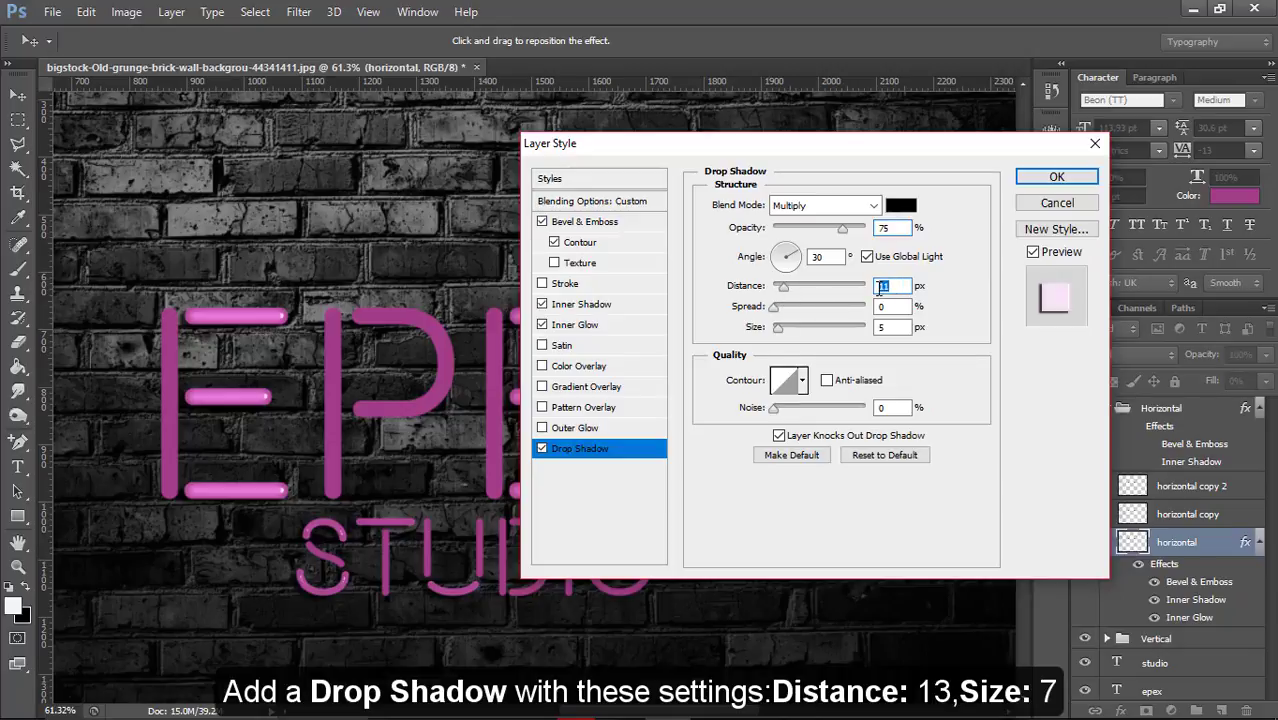
key(Up)
key(Up)
click(882, 327)
click(1055, 177)
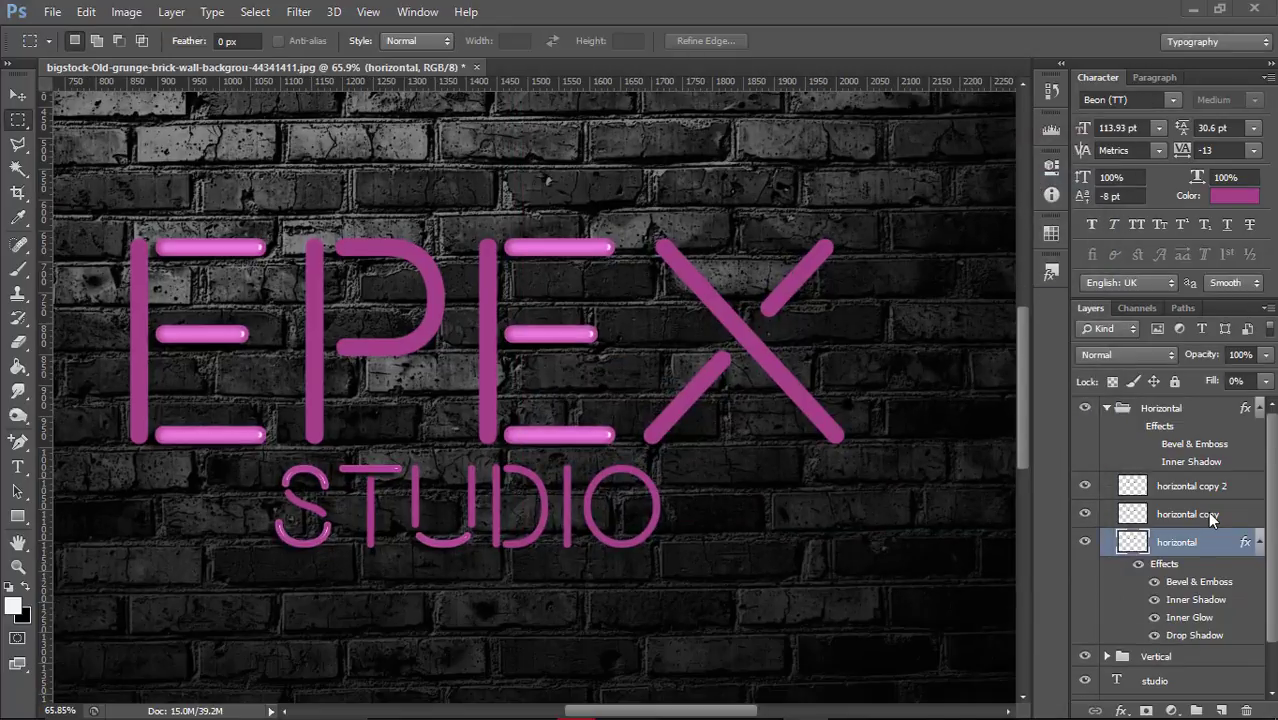
Select the horizontal copy layer and turn on a 16 px Bevel & Emboss
click(1206, 515)
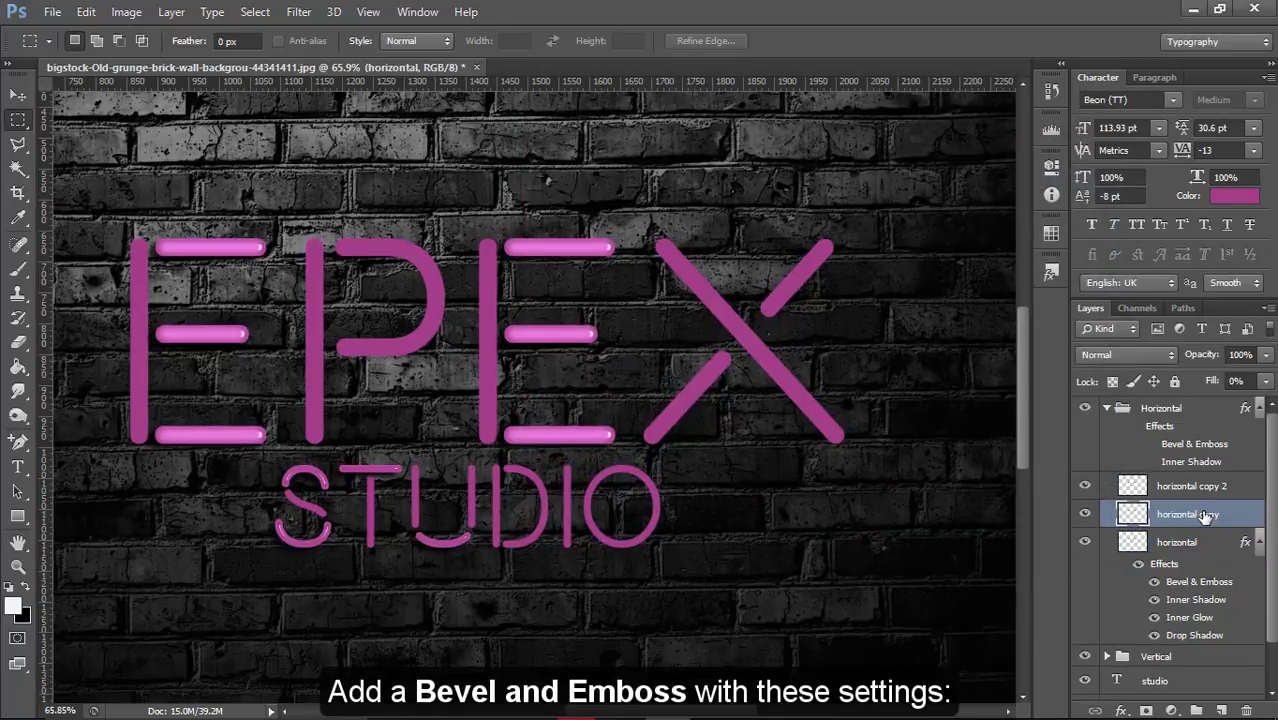
click(1121, 711)
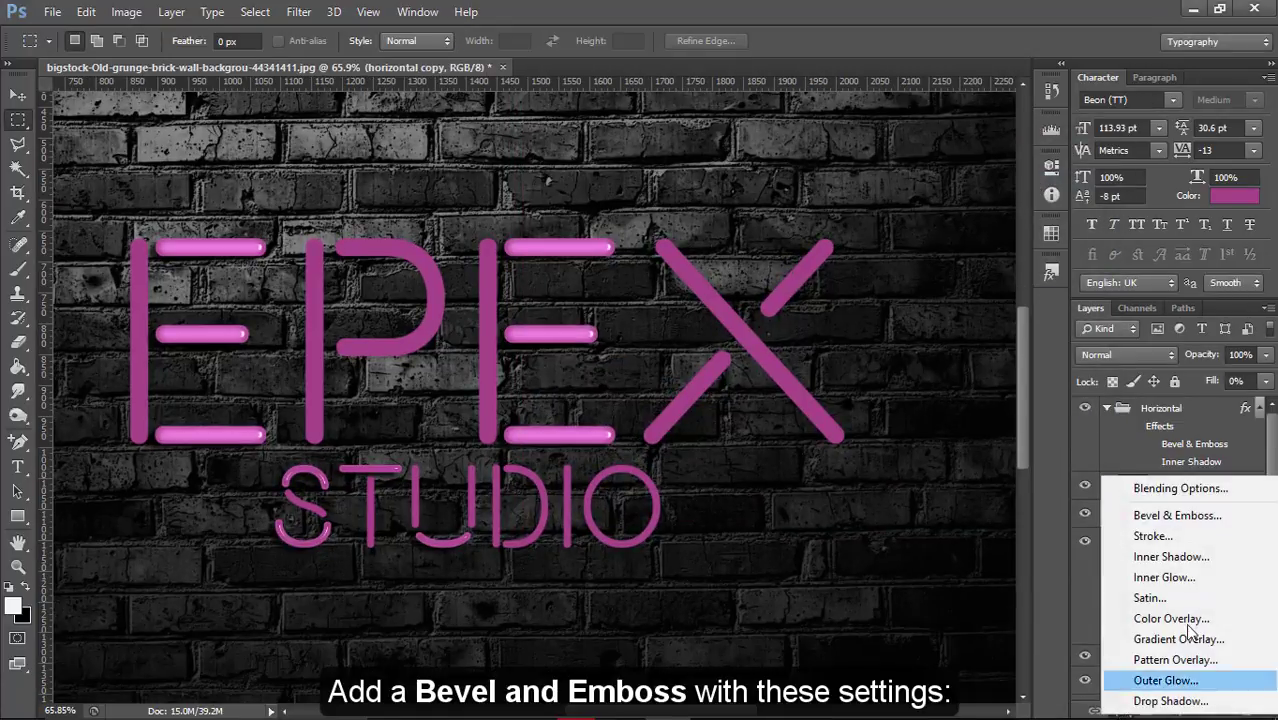
click(1152, 489)
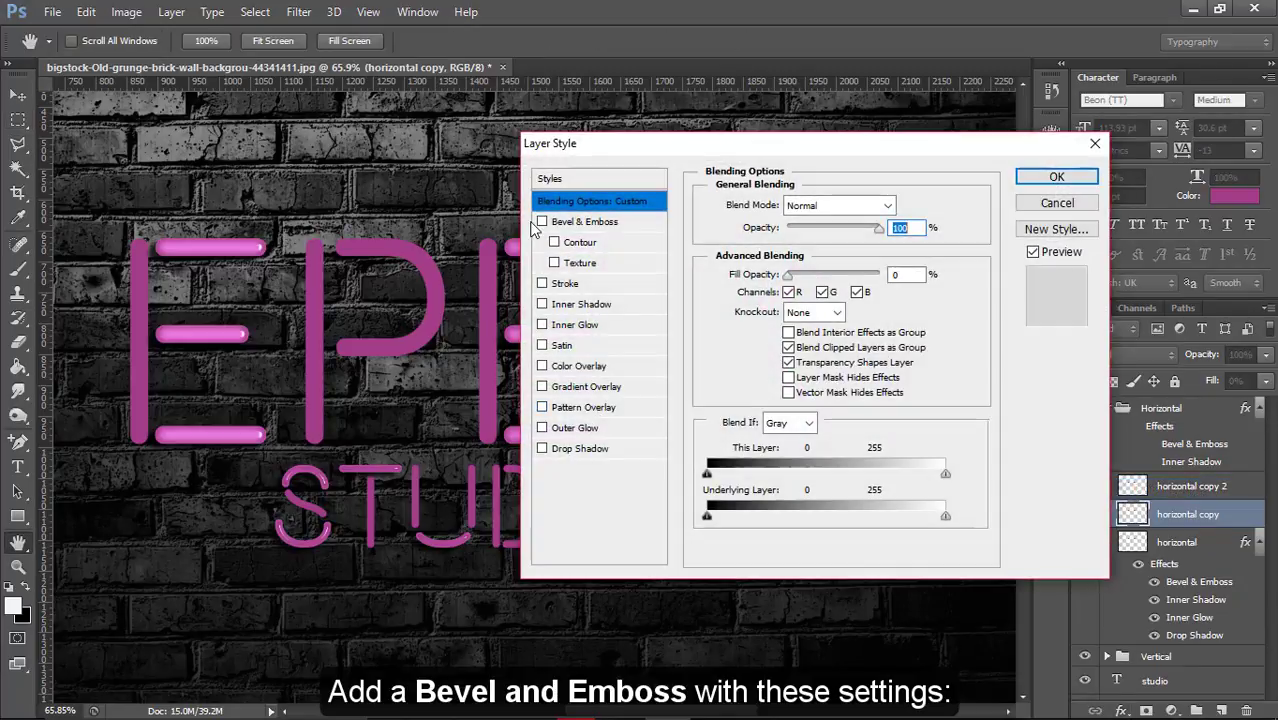
click(542, 222)
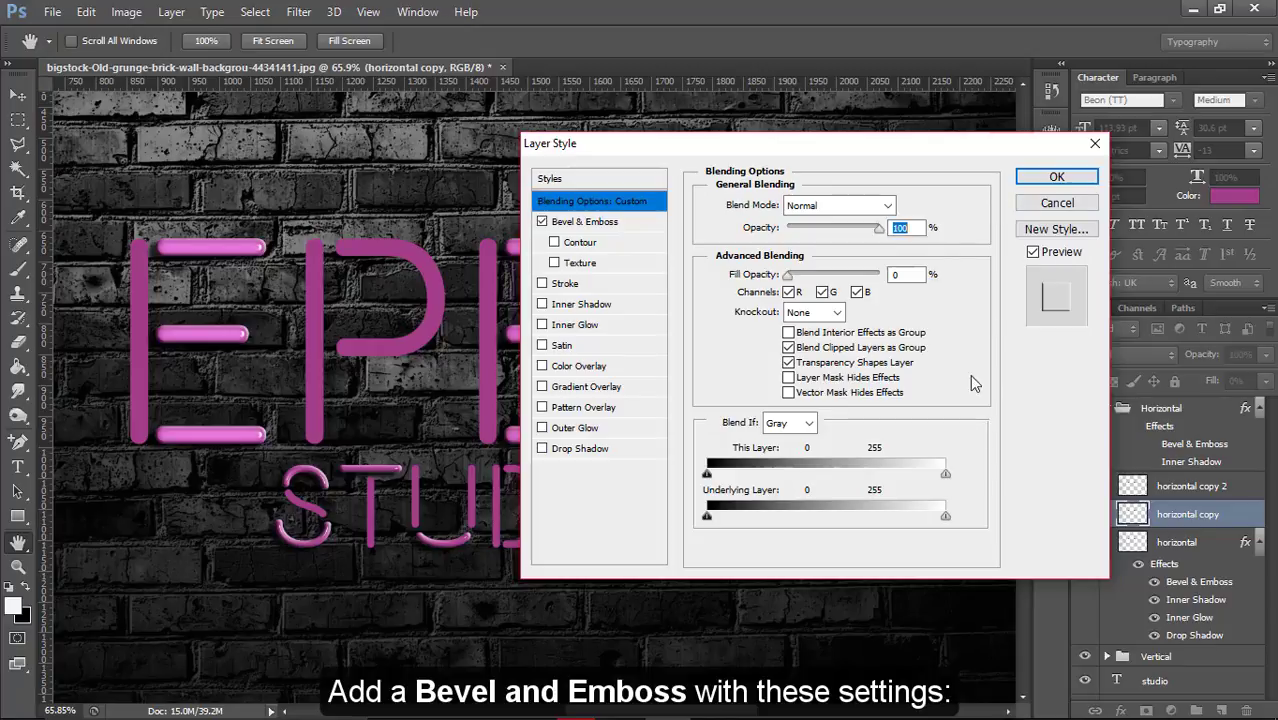
click(639, 230)
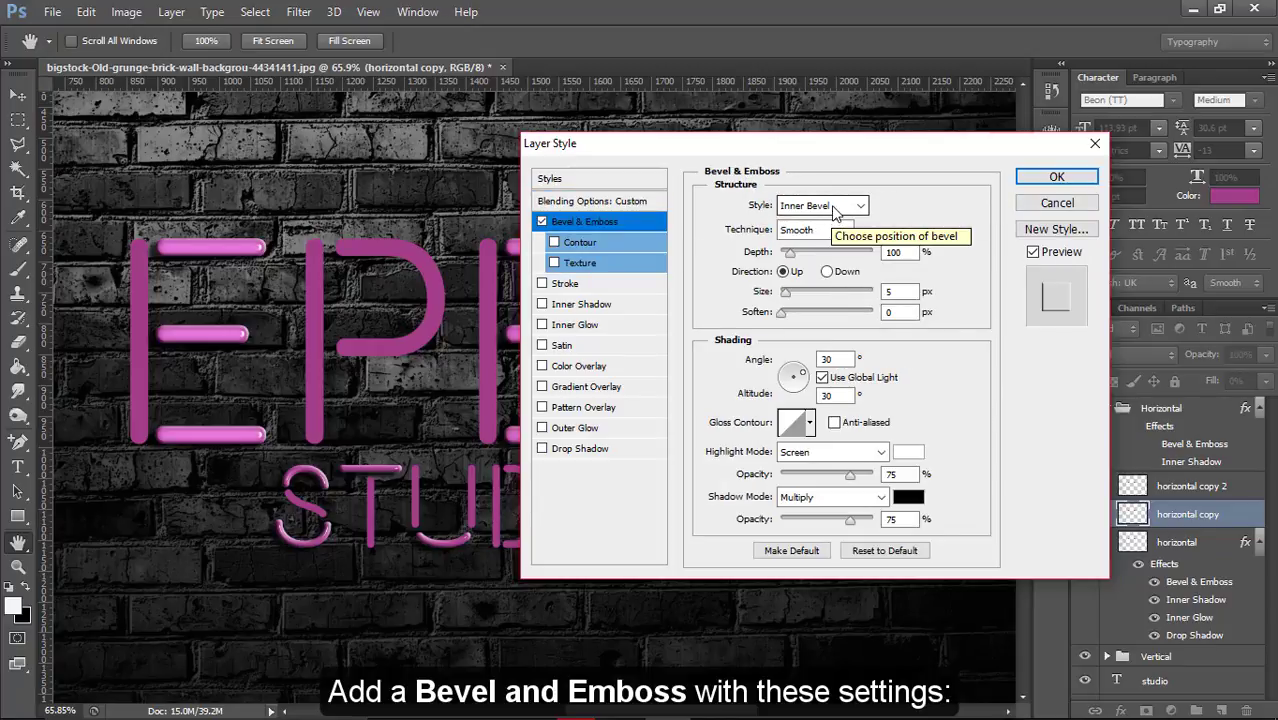
double_click(887, 291)
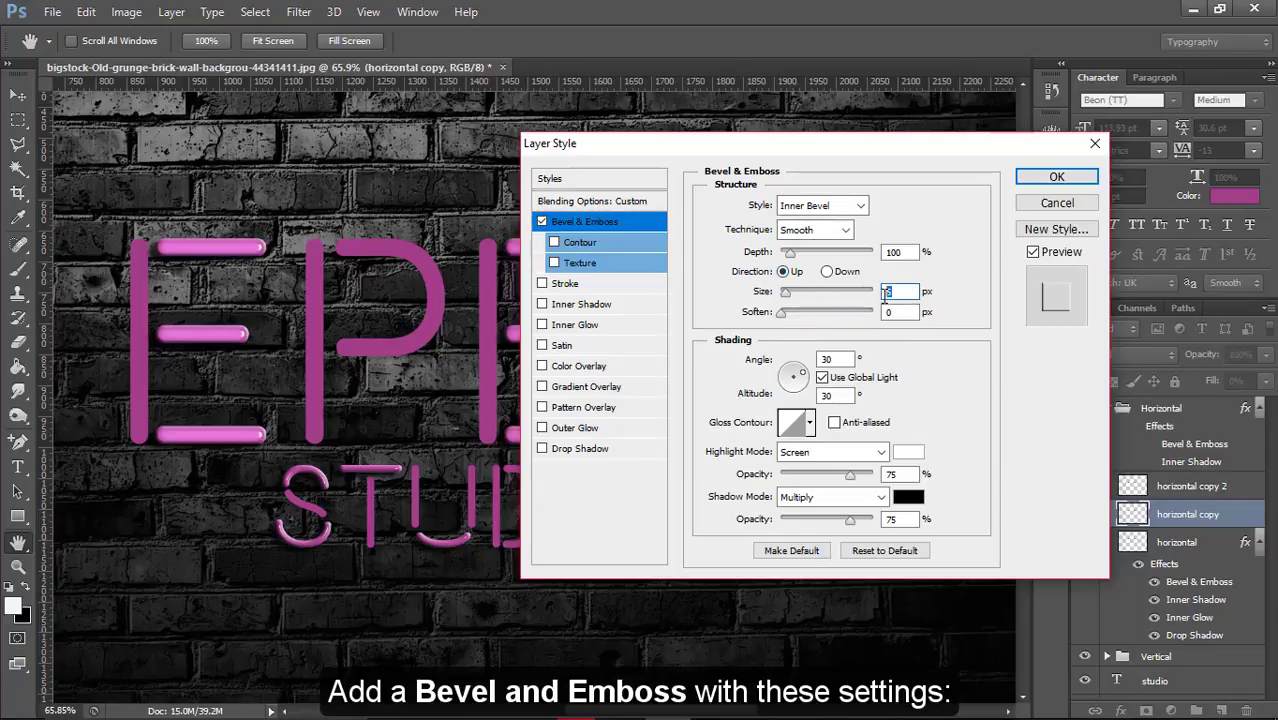
text(16)
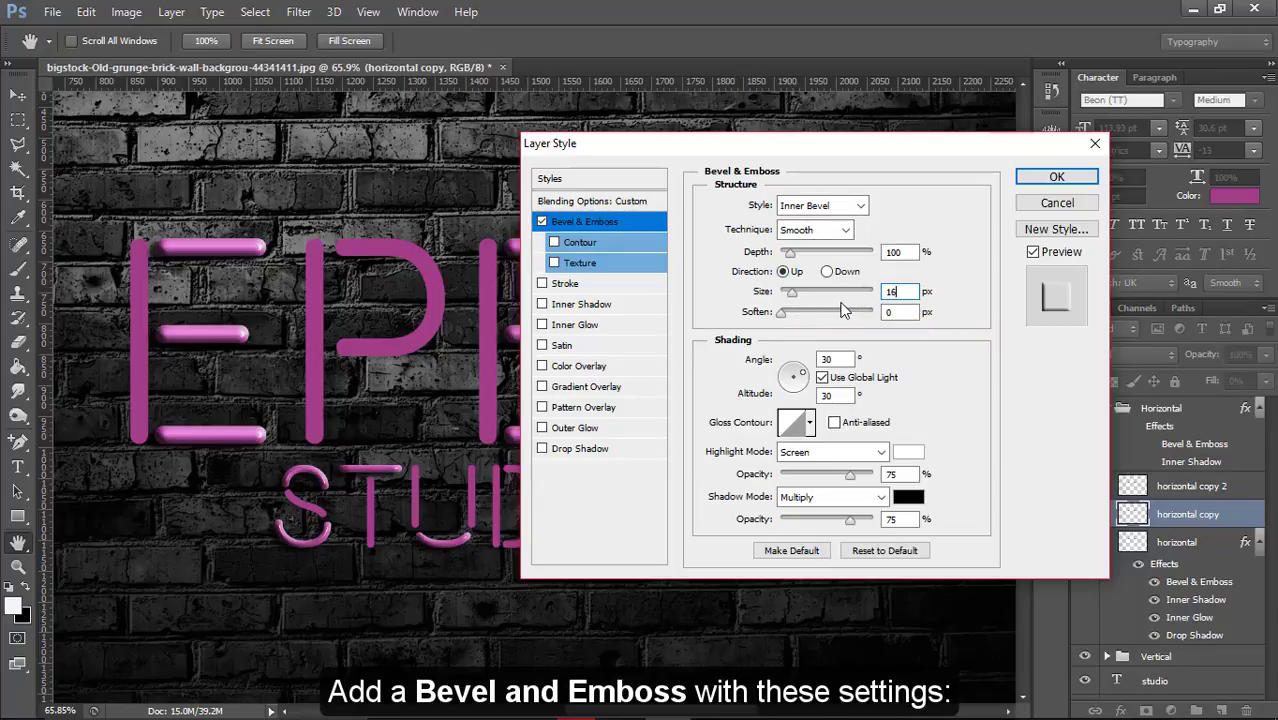
Light the bevel independently of the global light at a 36° angle and 42° altitude
click(822, 378)
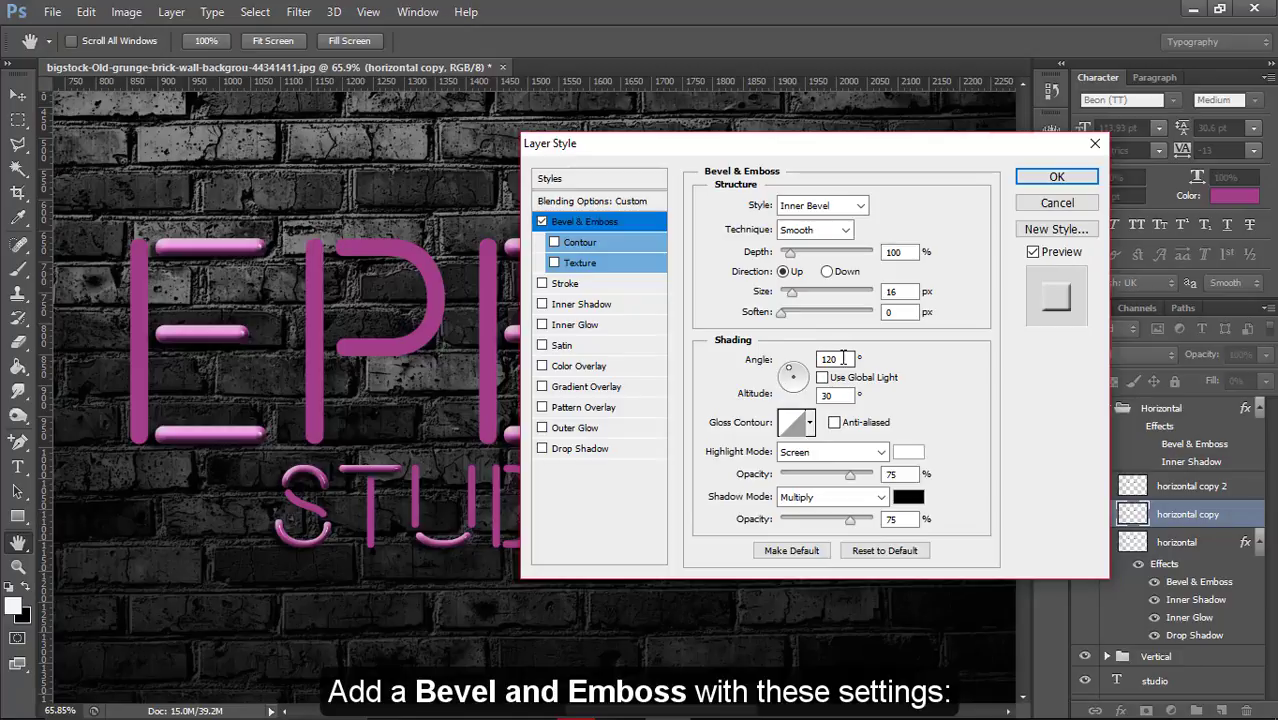
drag(848, 358, 810, 357)
text(36)
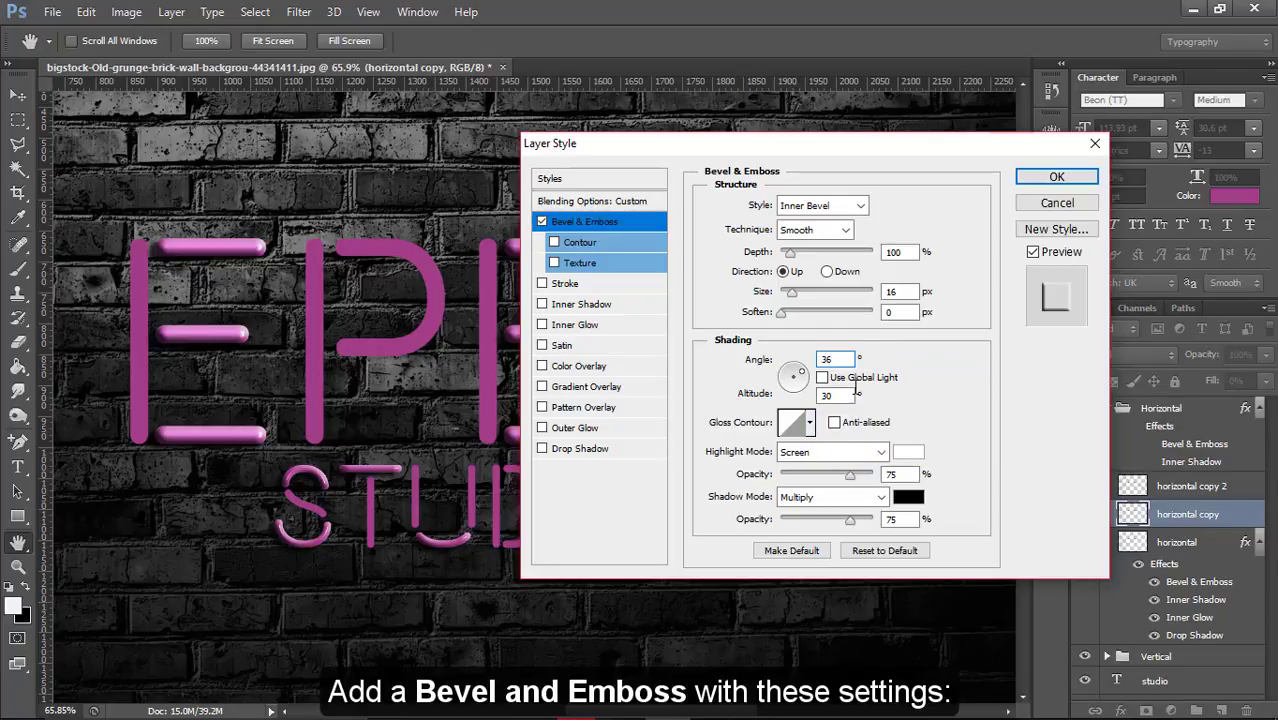
double_click(818, 396)
text(42)
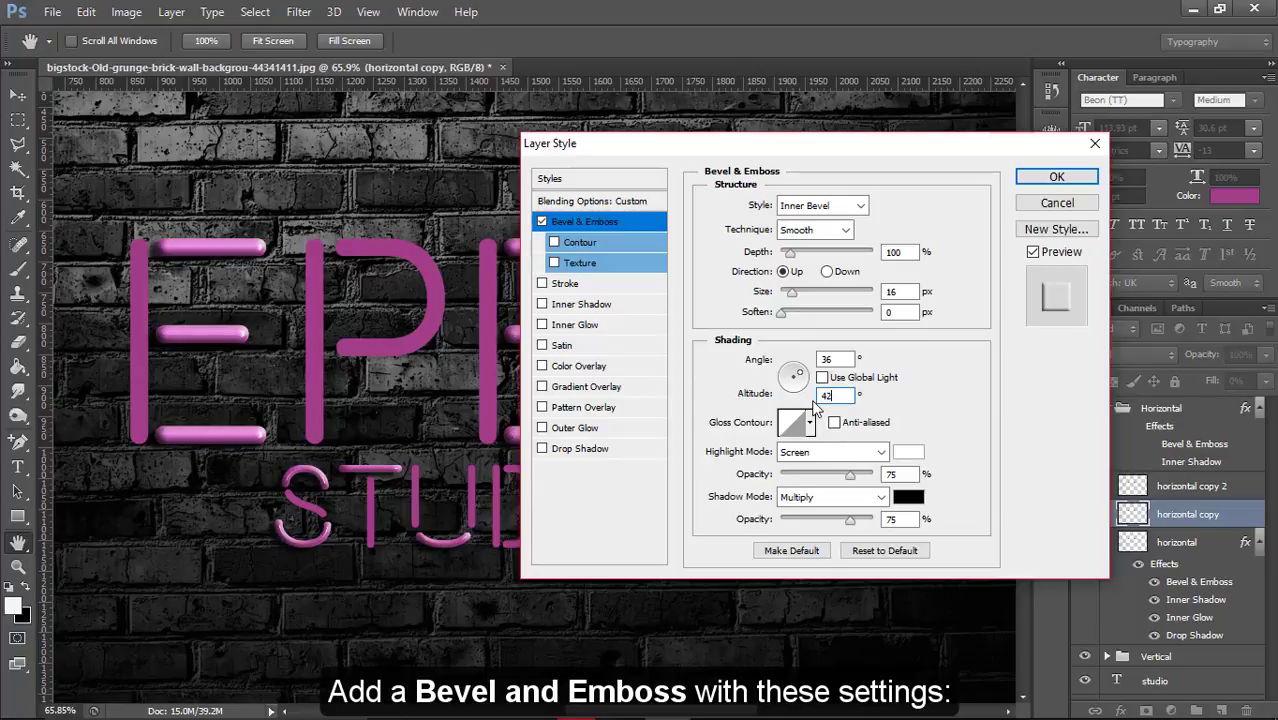
click(811, 424)
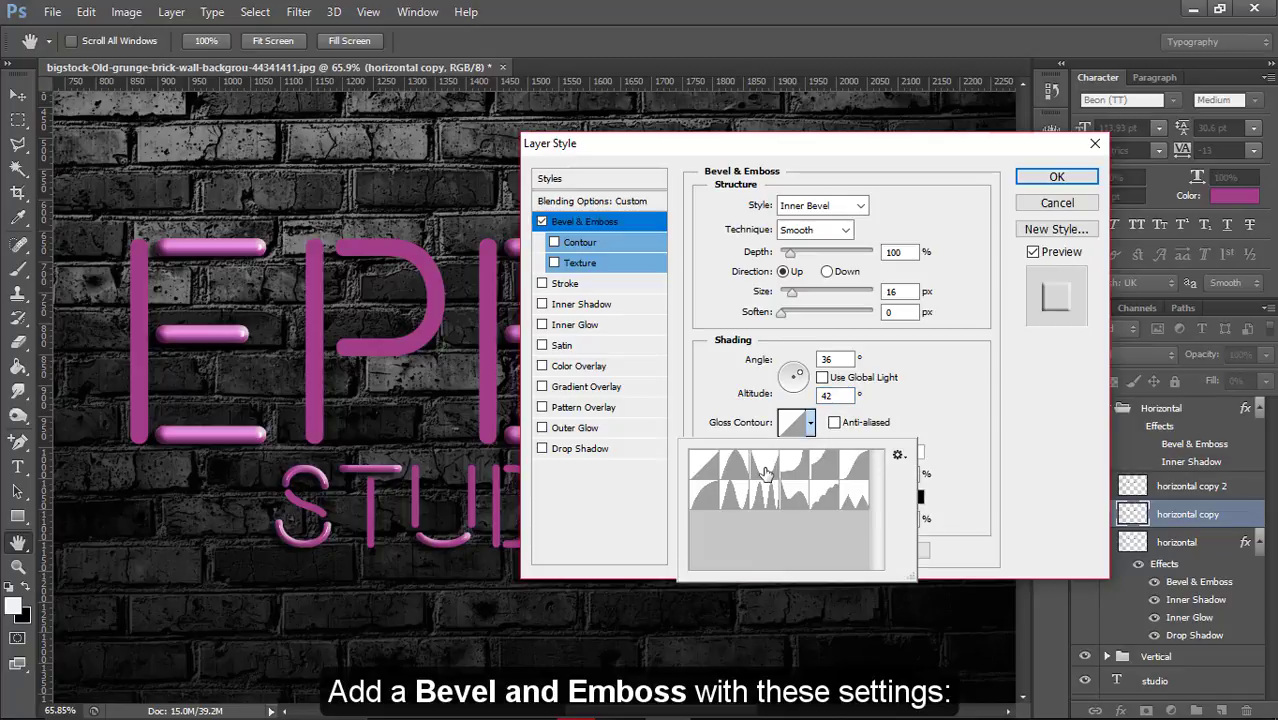
Set the bevel's gloss contour to Cove - Deep, choosing it from the named preset list
click(897, 455)
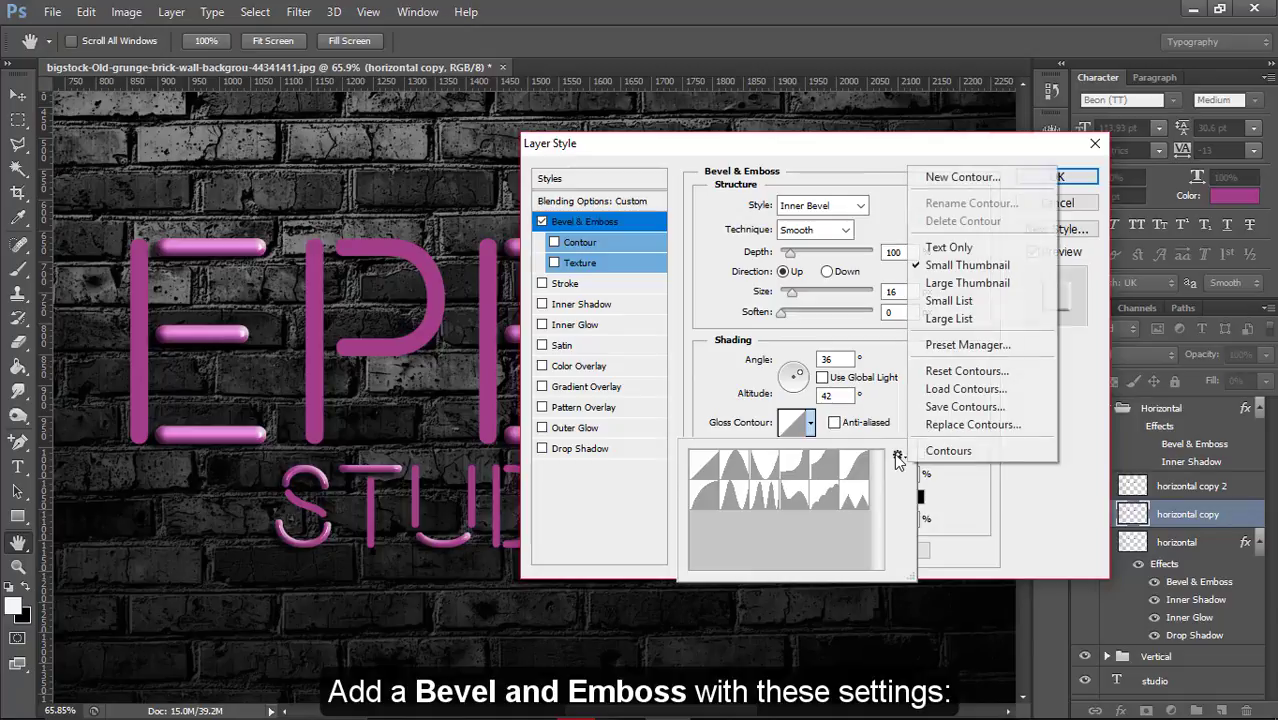
click(967, 265)
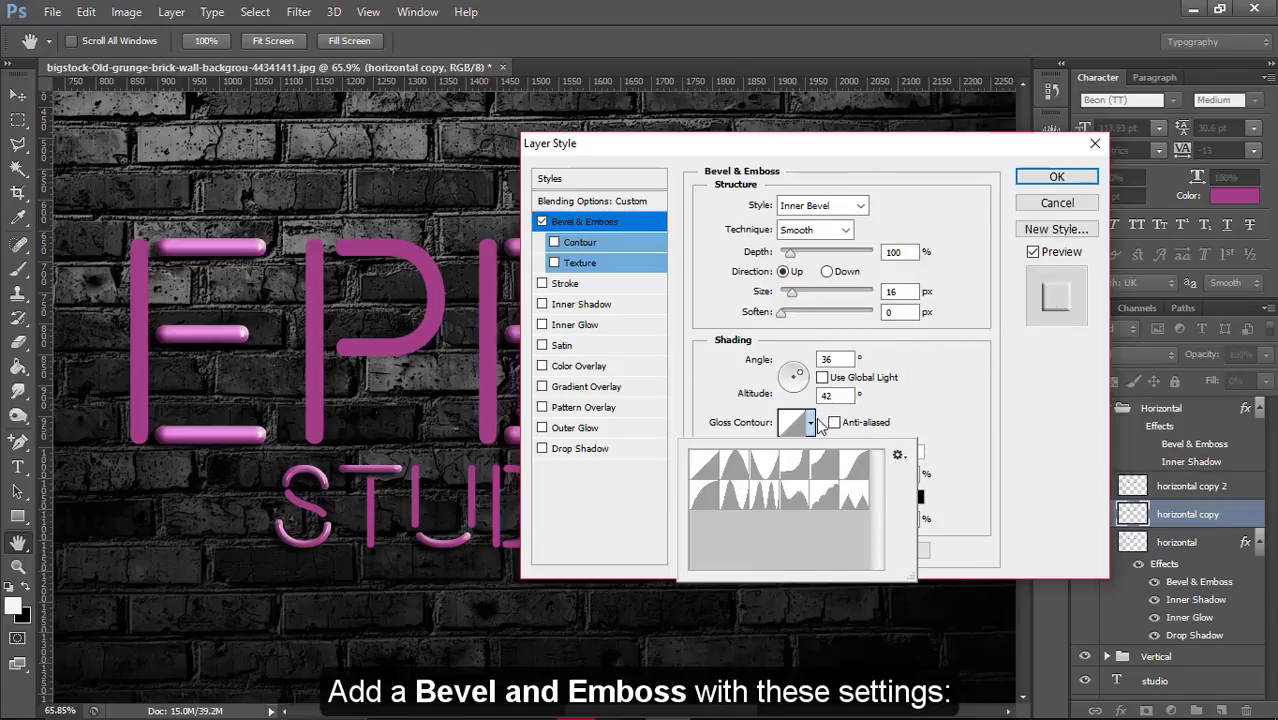
click(812, 423)
click(812, 423)
click(897, 455)
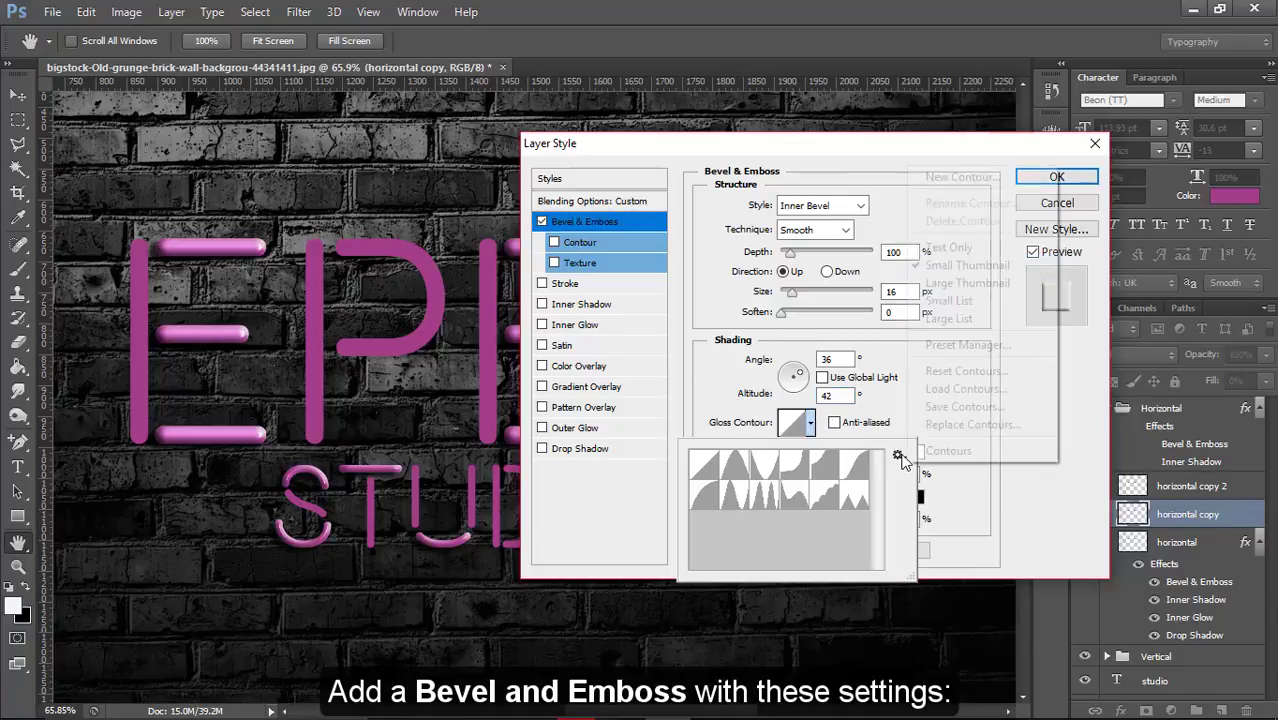
click(958, 248)
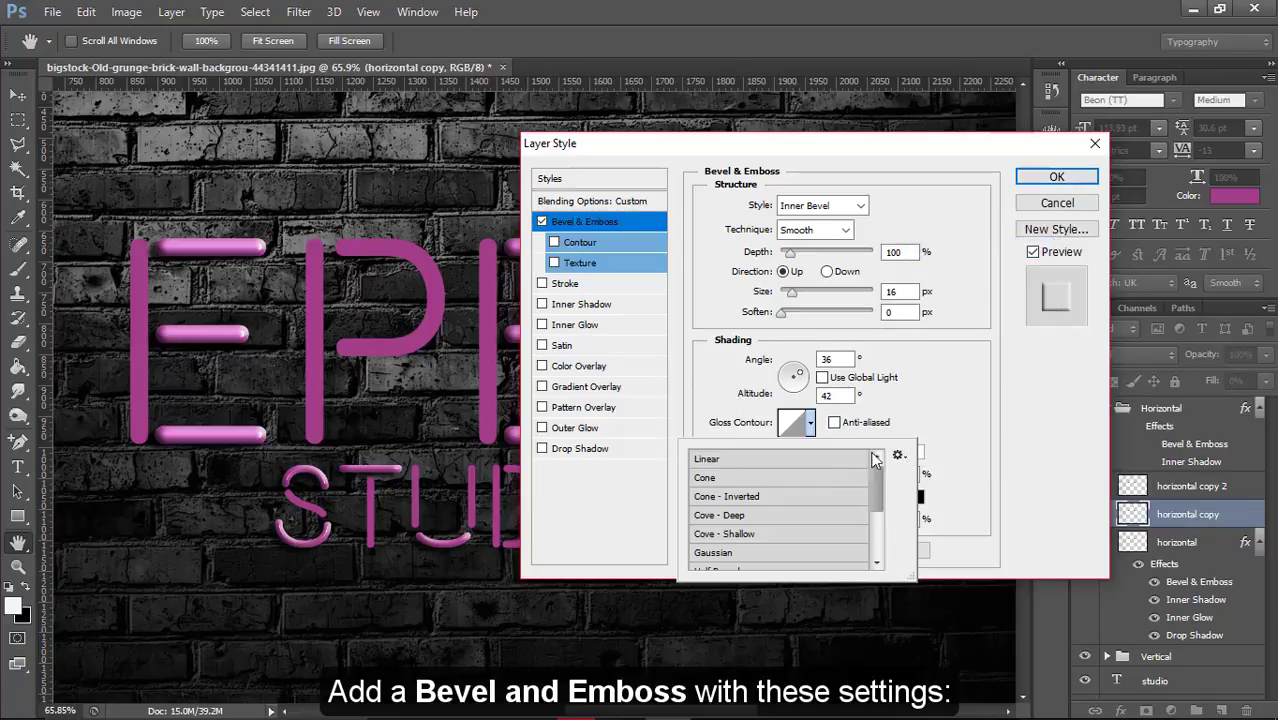
drag(885, 490, 840, 507)
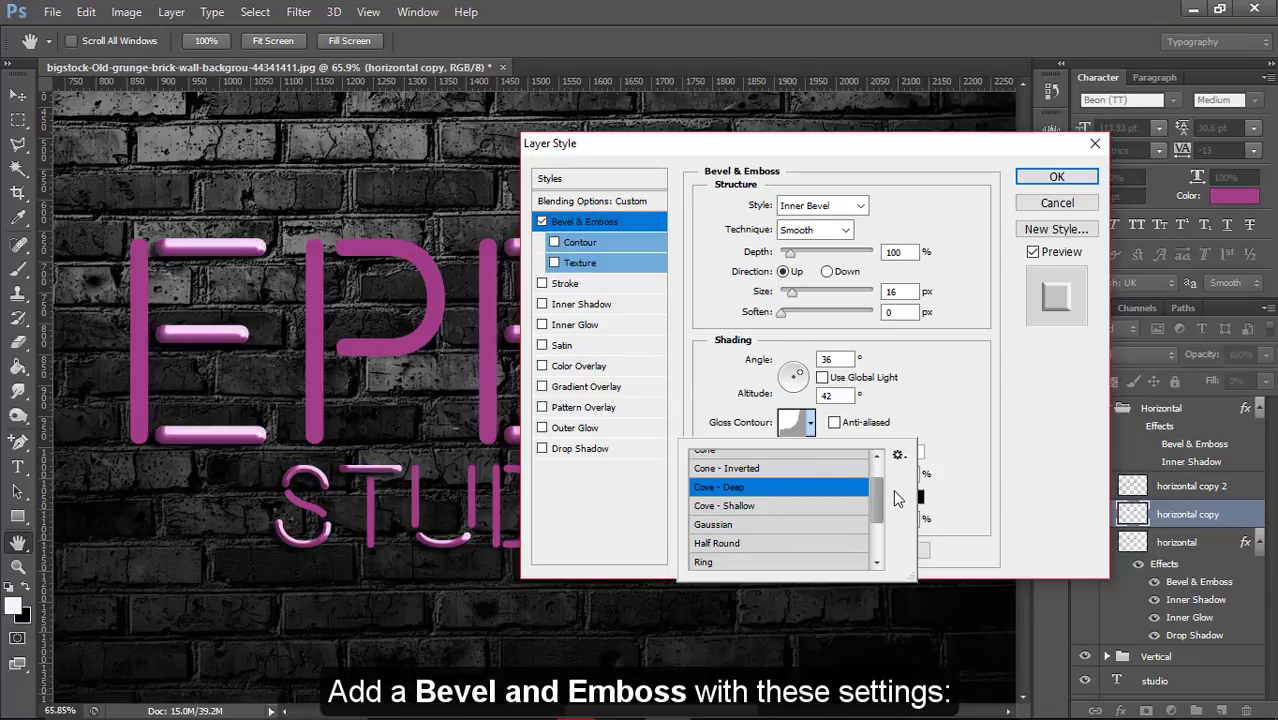
click(952, 450)
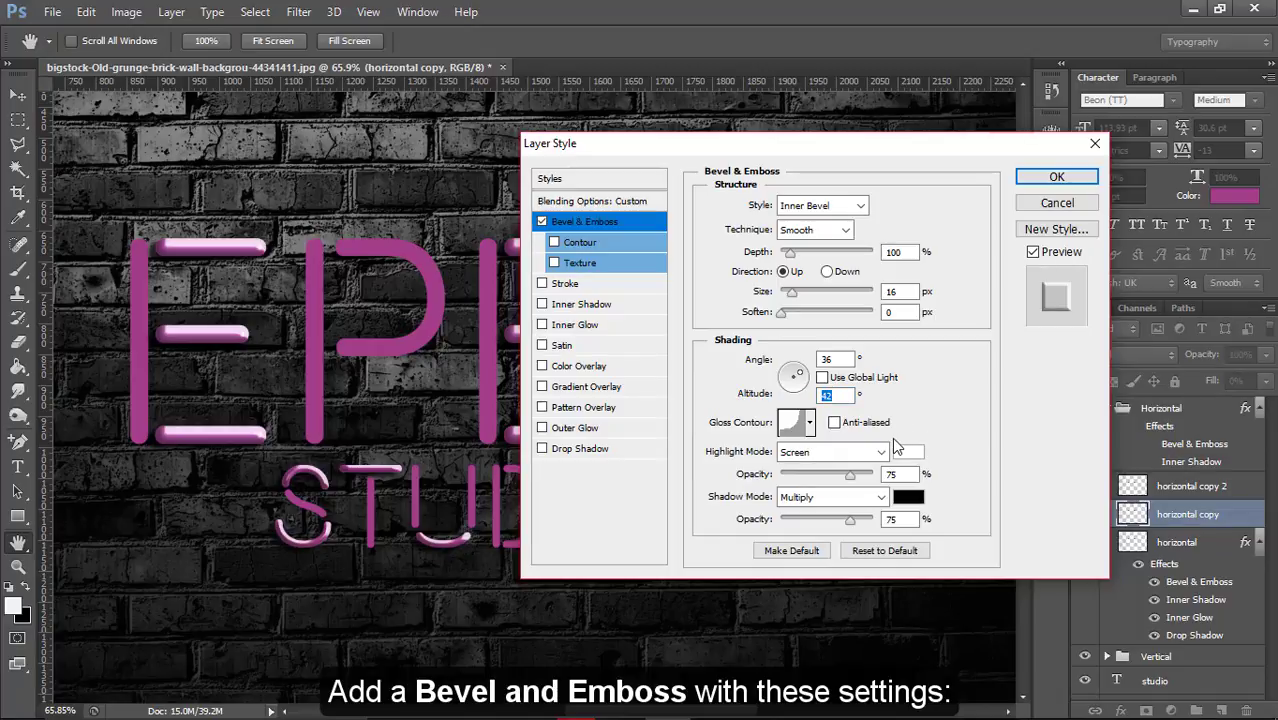
Anti-alias the gloss contour, set Vivid Light highlights and drop shadow opacity to 0%
click(838, 424)
click(836, 456)
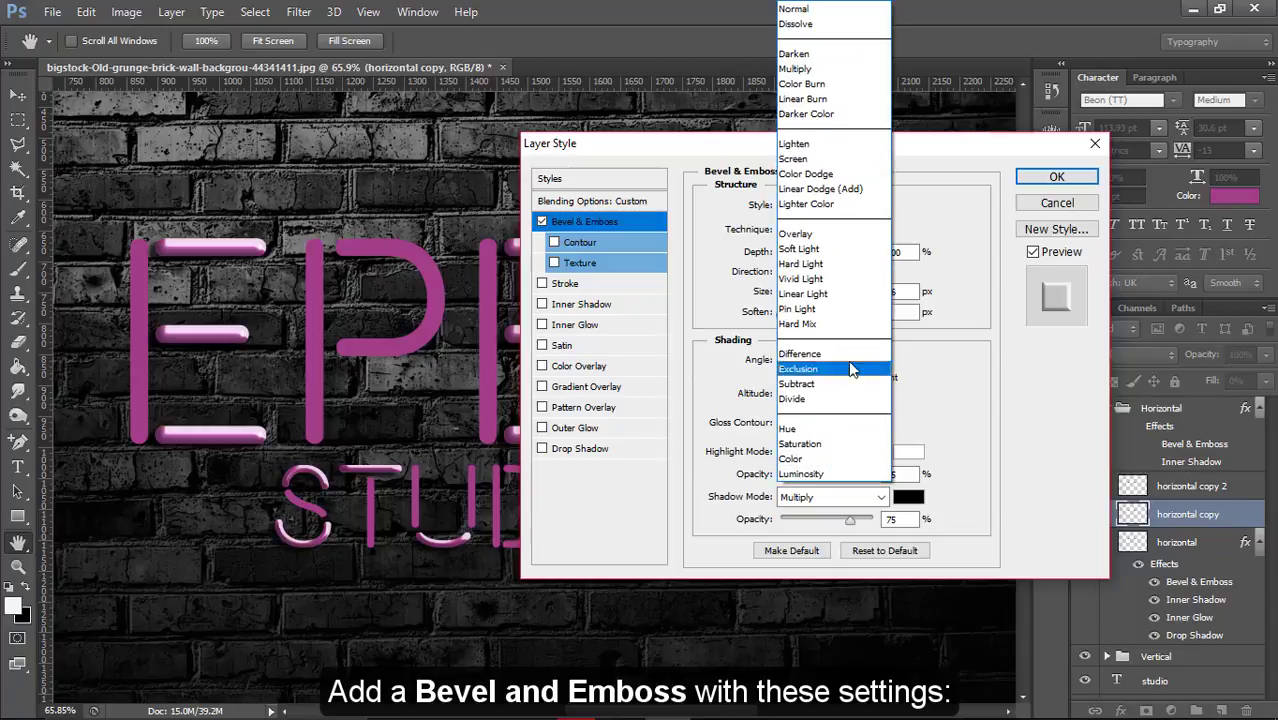
click(857, 284)
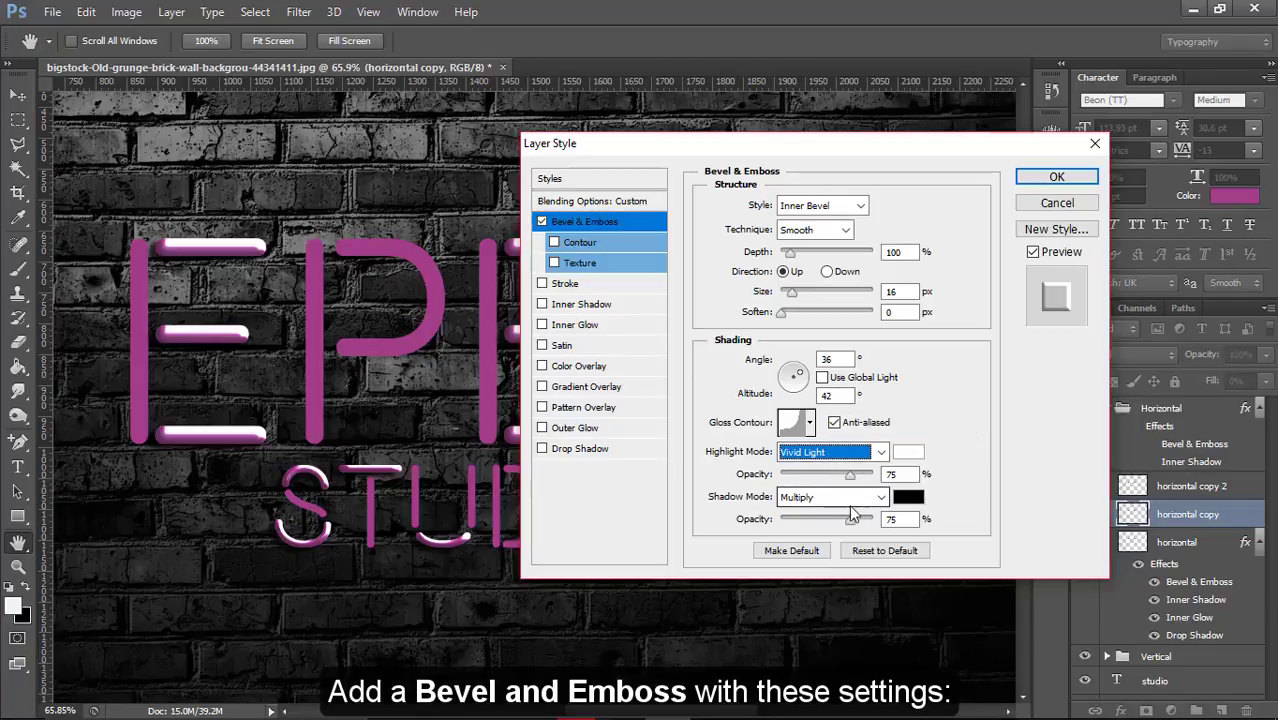
drag(848, 518, 776, 518)
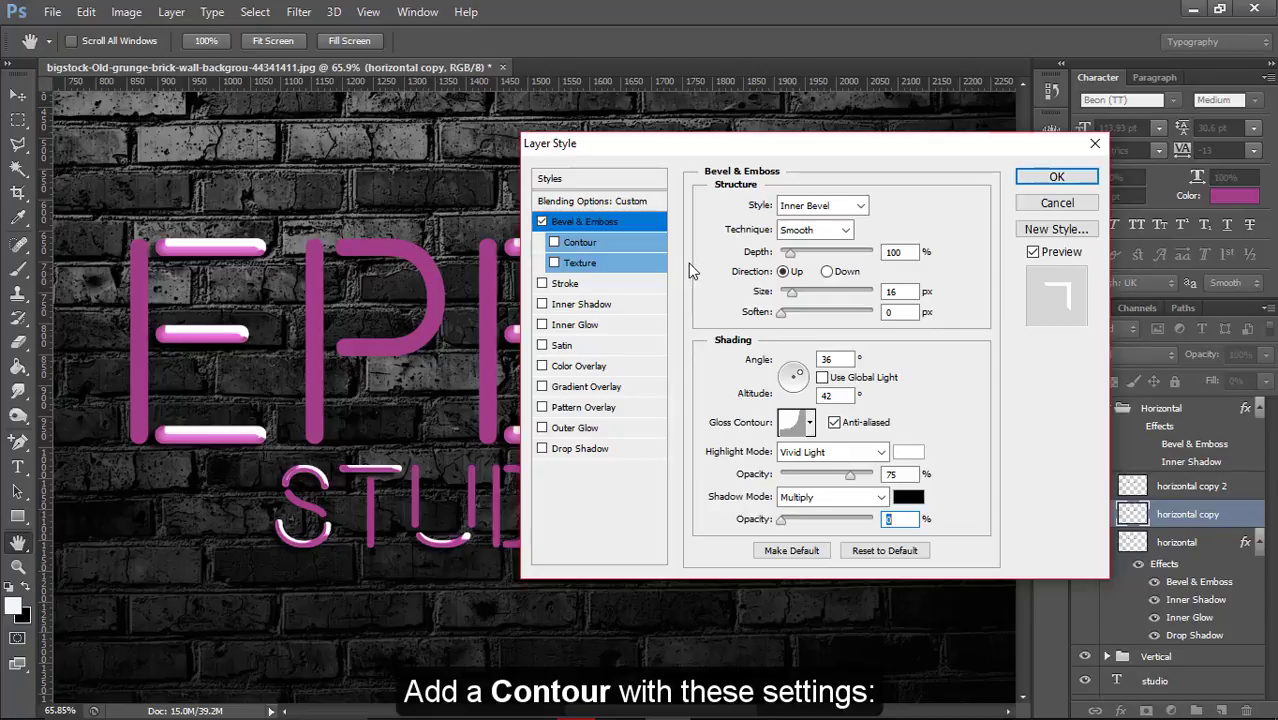
Add an anti-aliased Cone - Inverted contour at 50% range to the bevel and apply the style
click(632, 244)
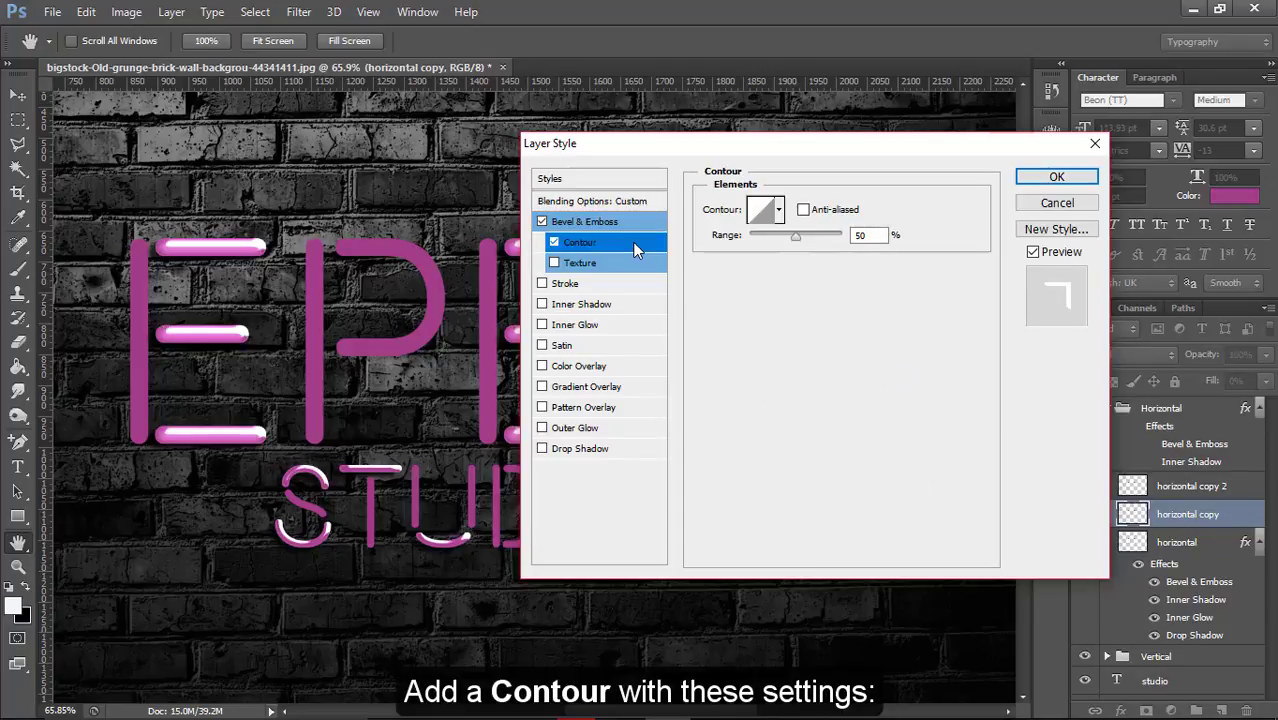
click(779, 212)
click(770, 257)
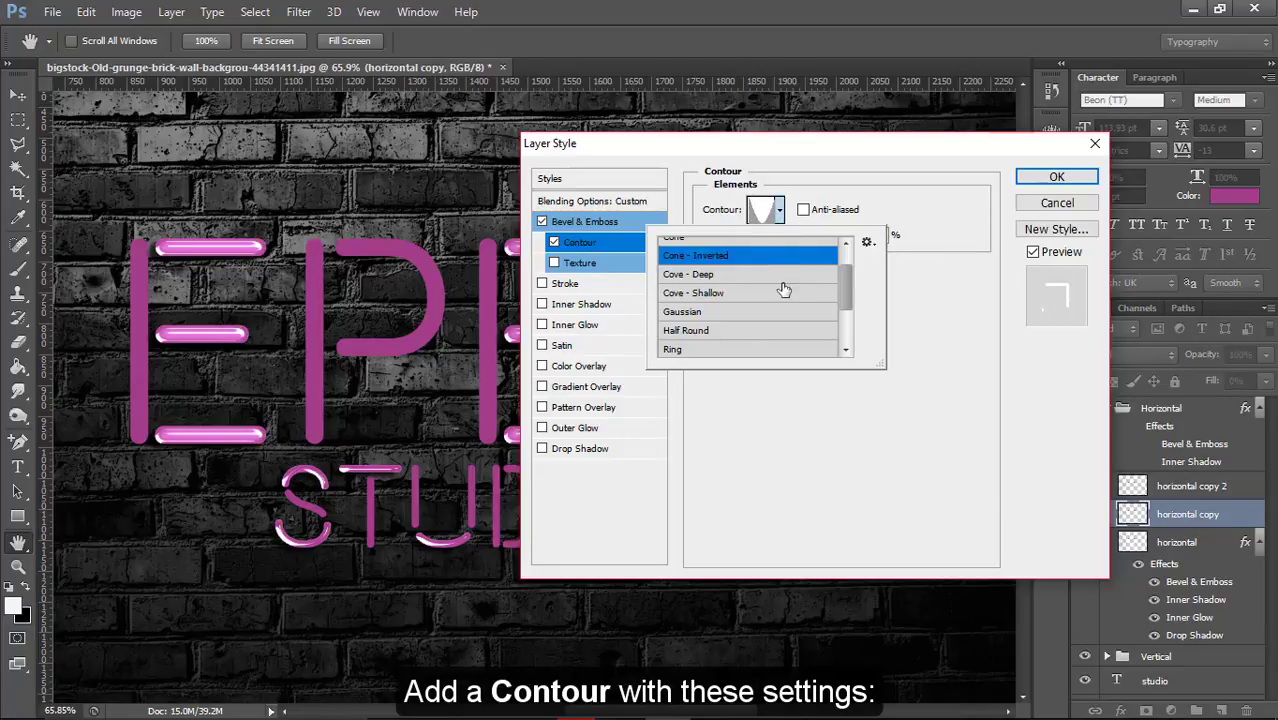
click(937, 460)
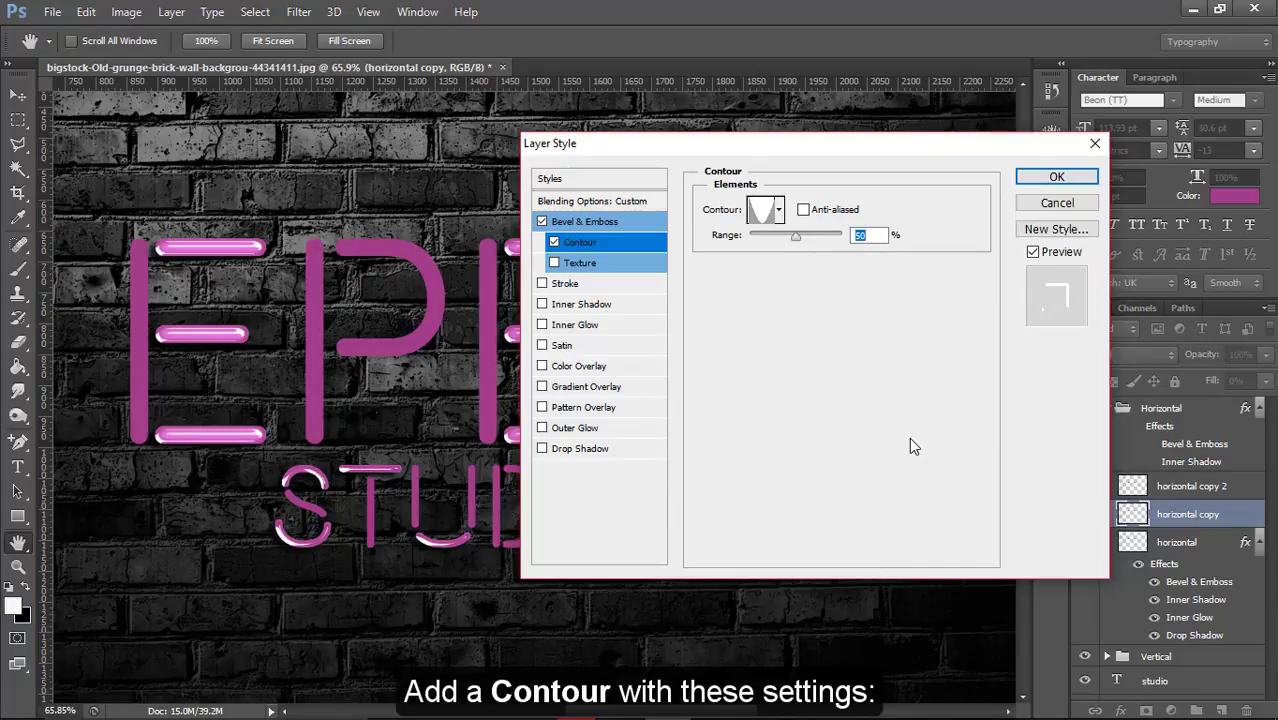
click(803, 210)
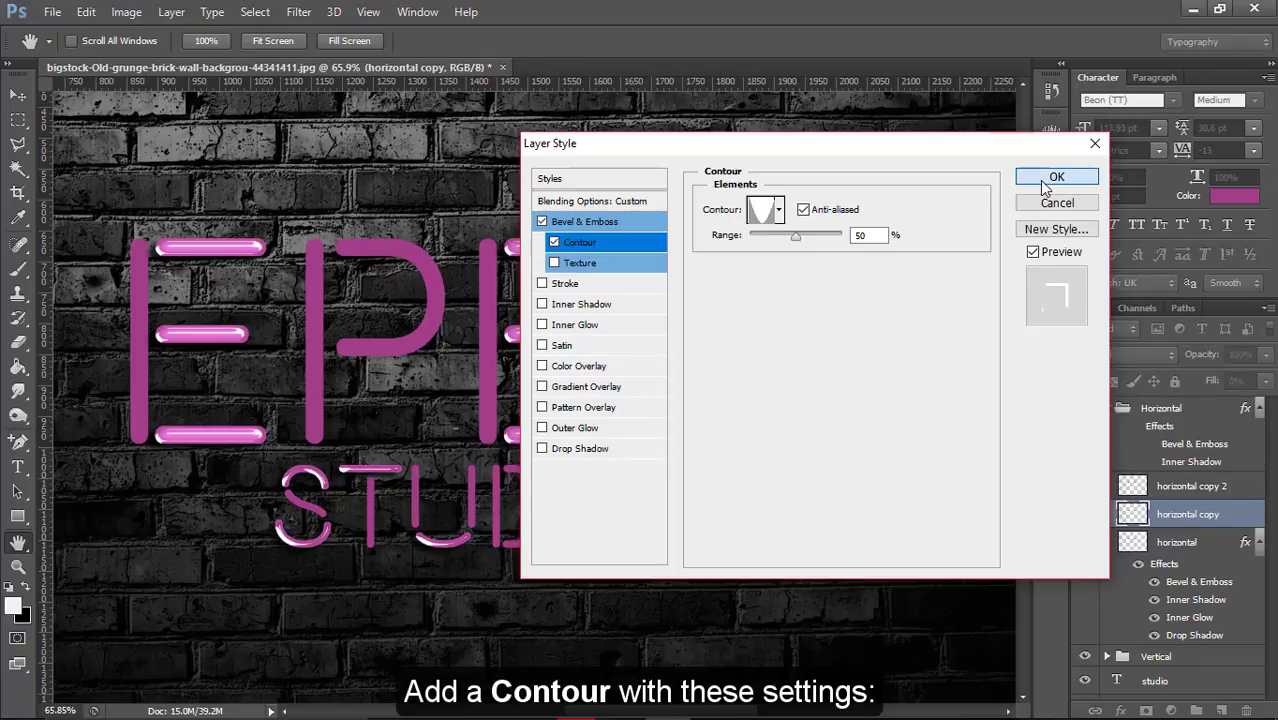
click(1050, 177)
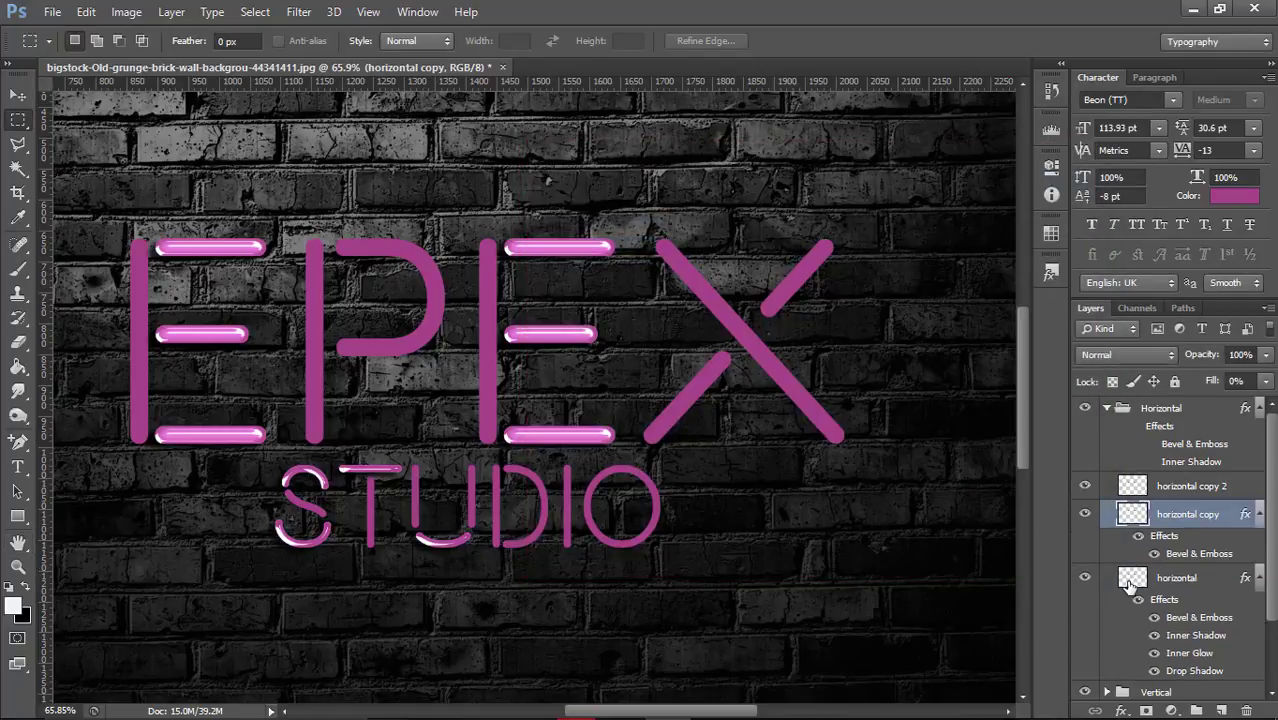
Select the horizontal copy 2 layer and enable a 16 px Bevel & Emboss
click(1160, 493)
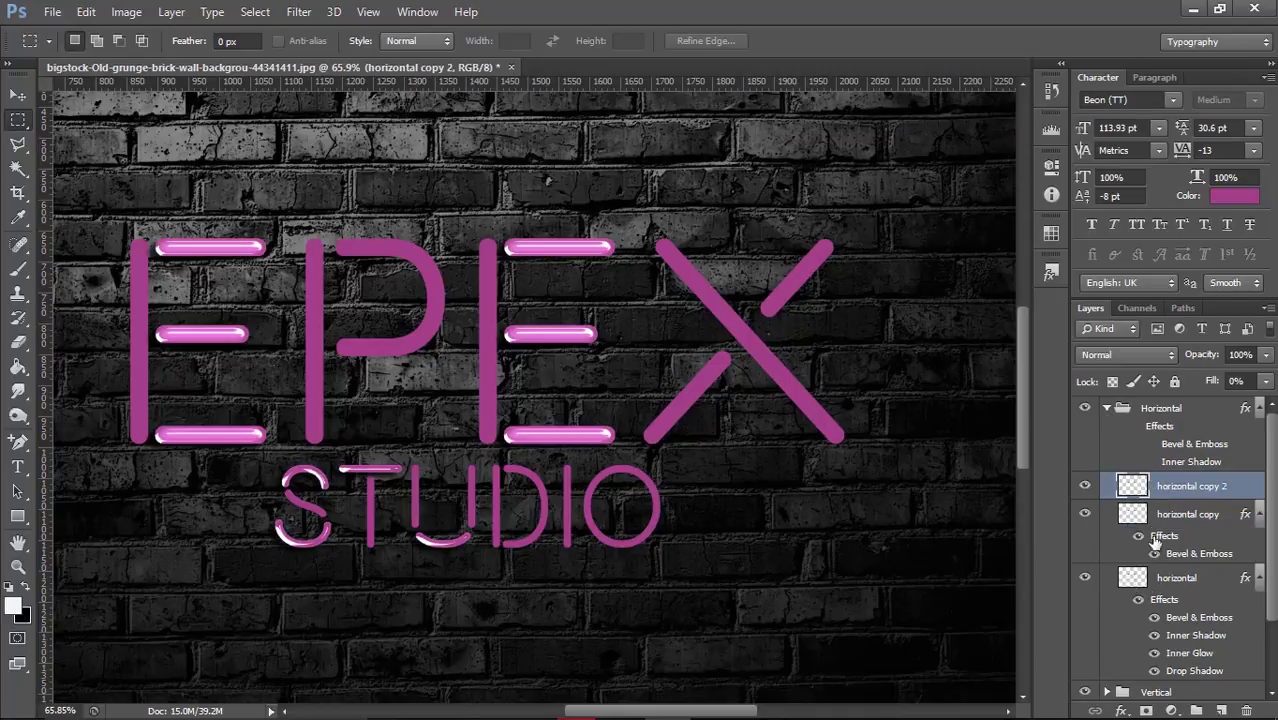
click(1121, 710)
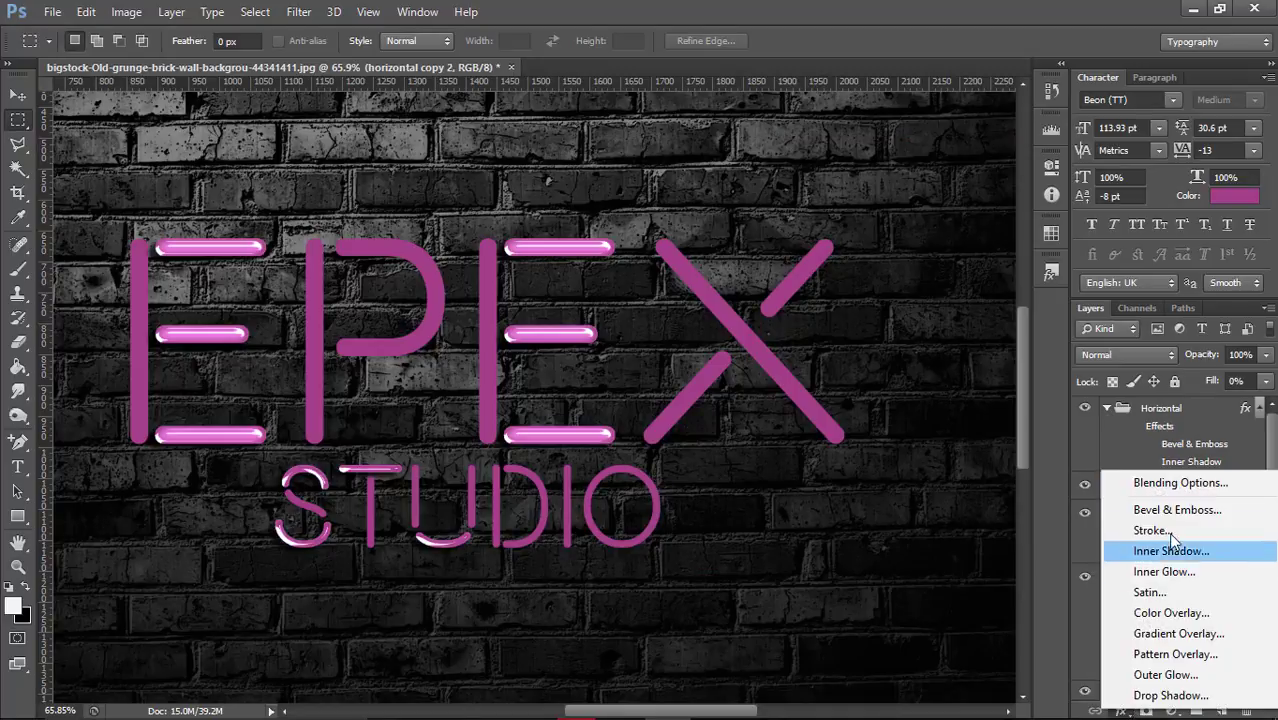
click(1180, 483)
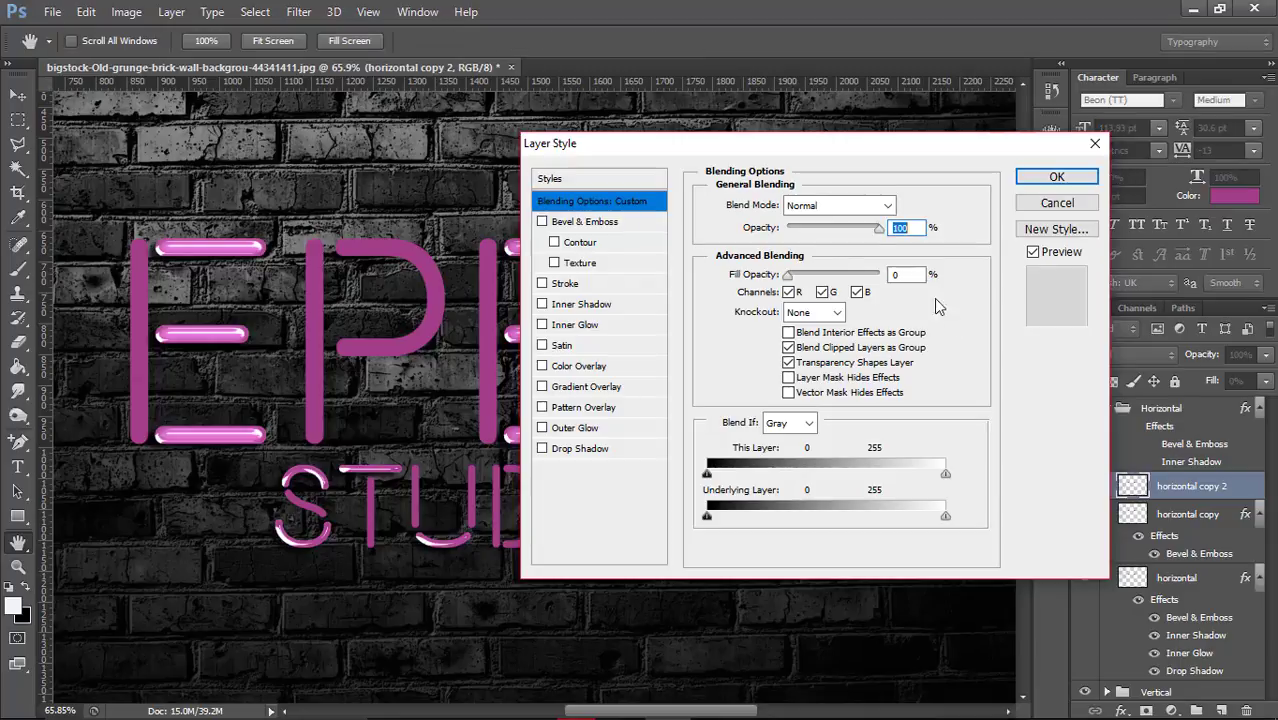
click(619, 224)
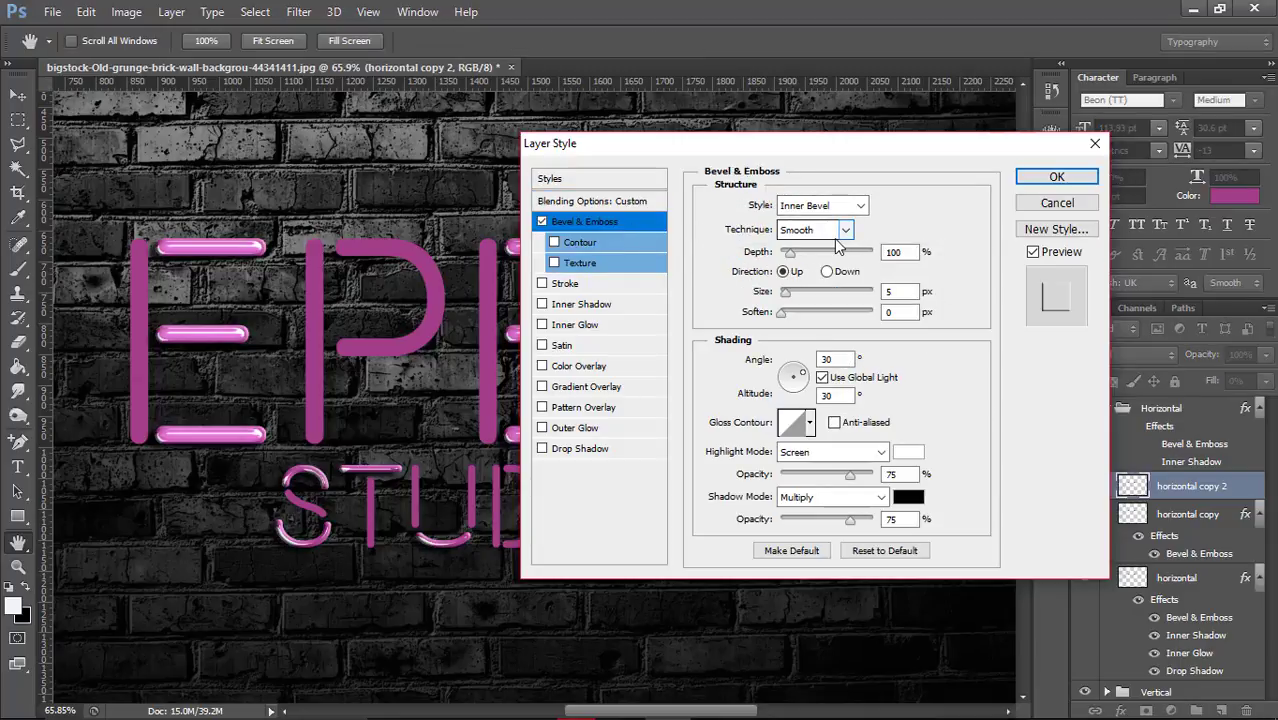
double_click(886, 291)
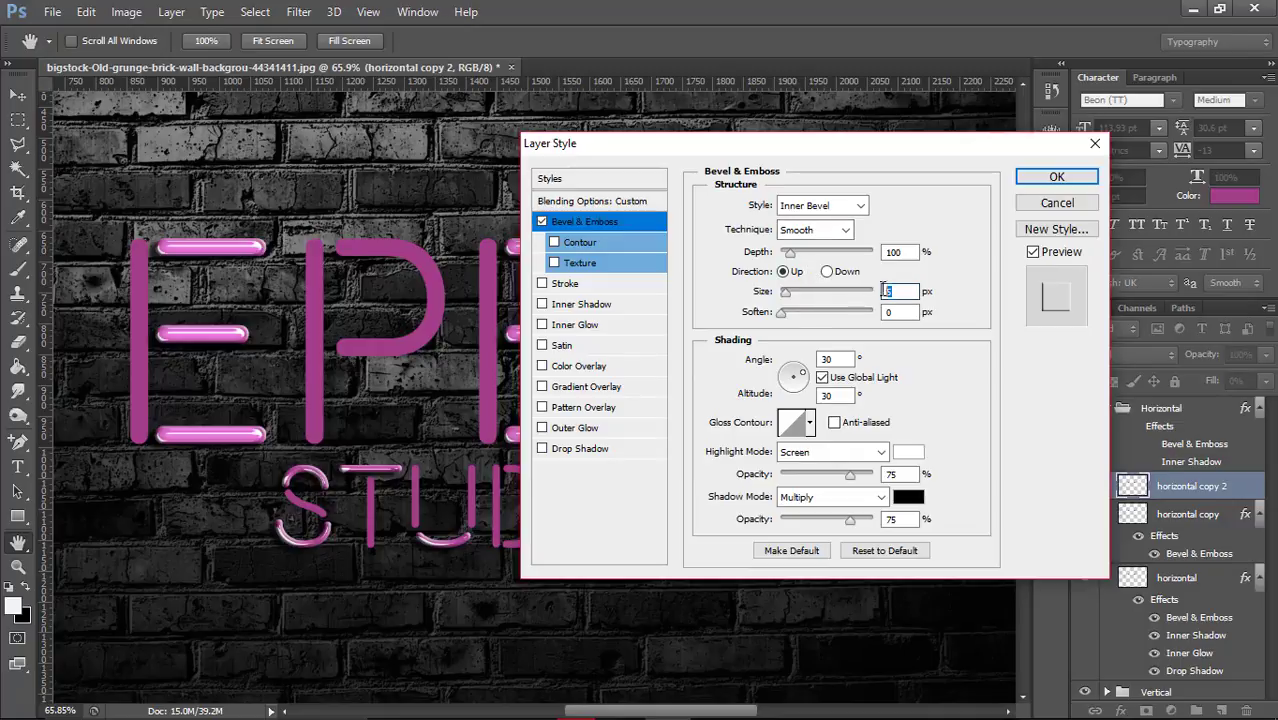
text(16)
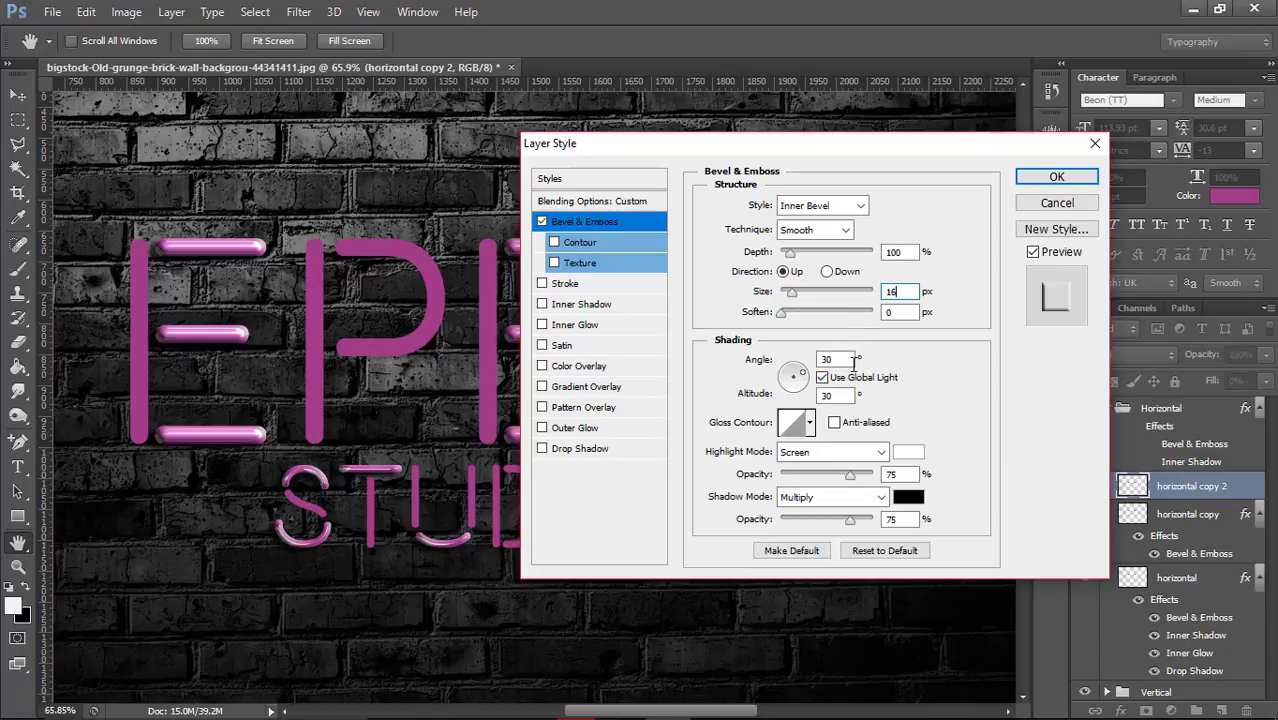
Light the bevel at an 18° angle with 58° altitude
double_click(823, 360)
double_click(826, 395)
text(58)
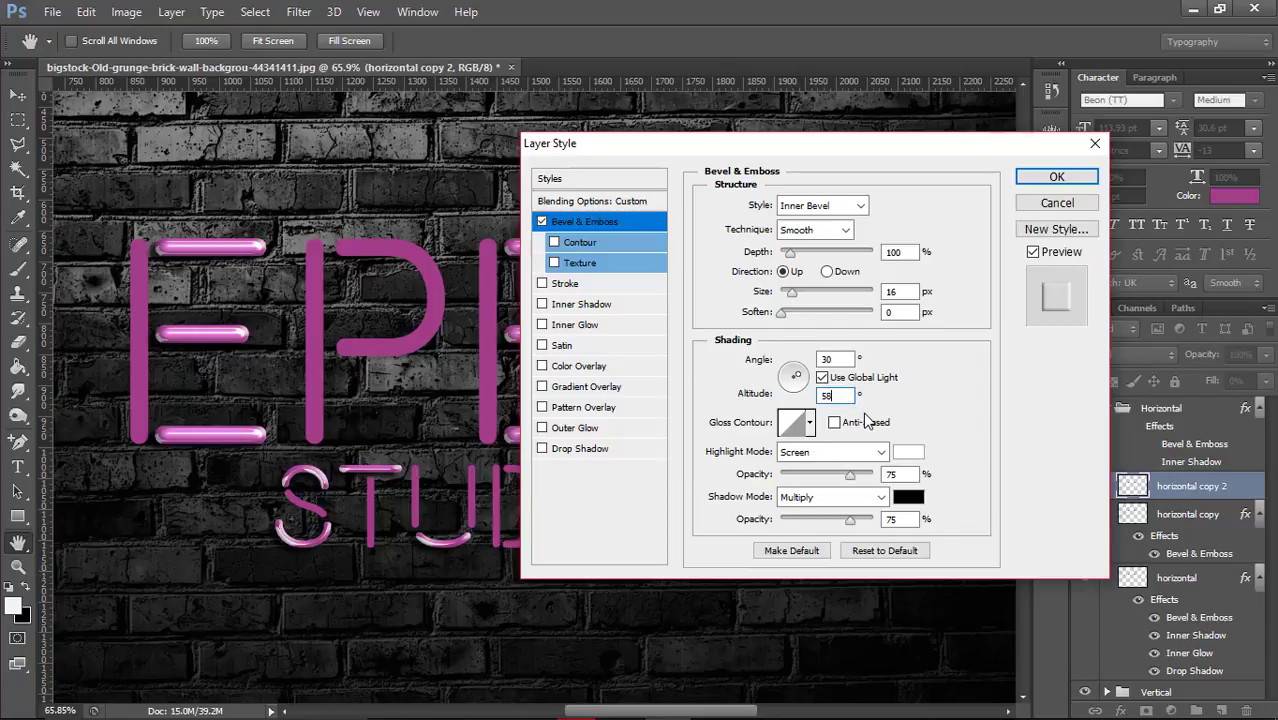
double_click(812, 358)
text(18)
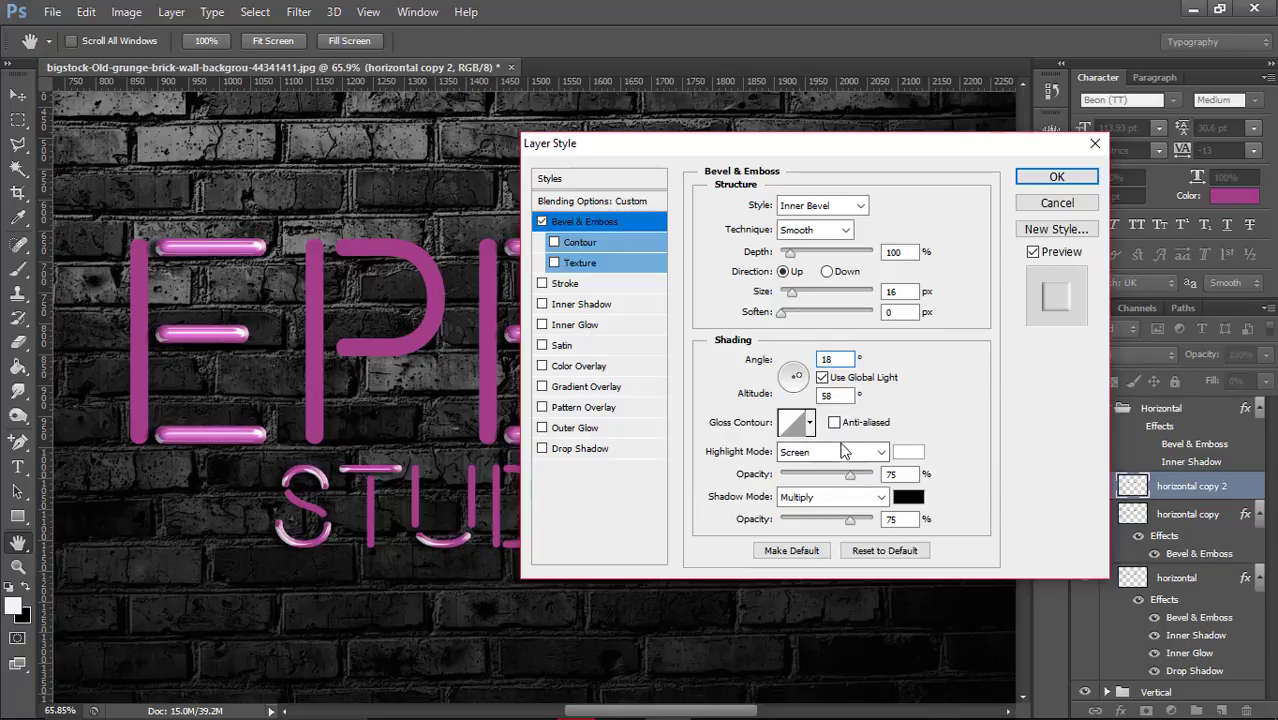
Give the bevel a Half Round gloss contour, Vivid Light highlights and 0% shadow opacity
click(811, 425)
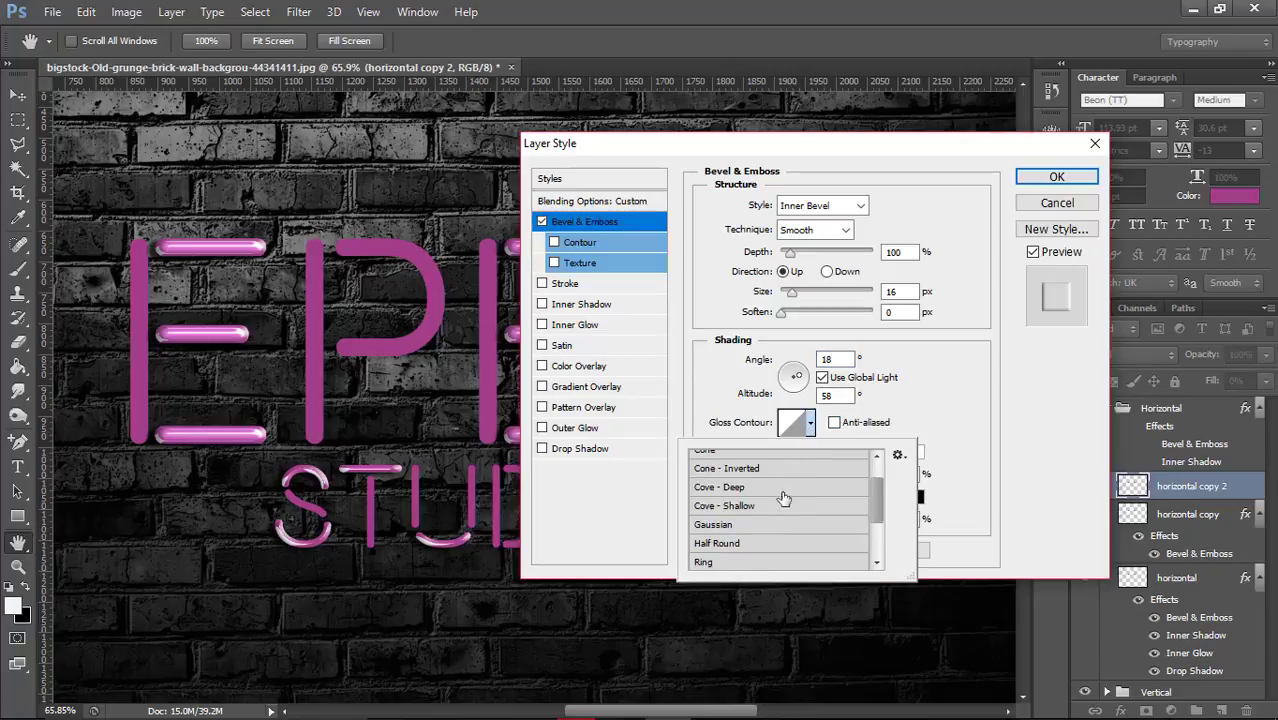
scroll(770, 505, down, 1)
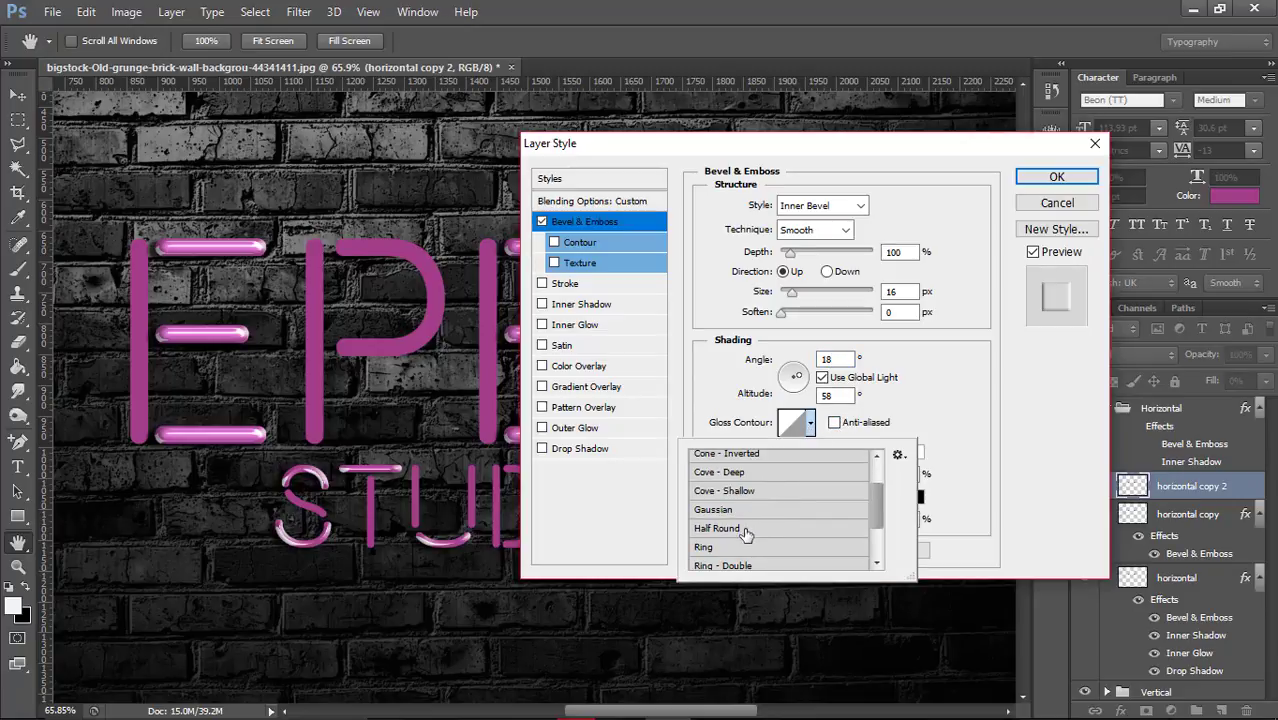
click(747, 530)
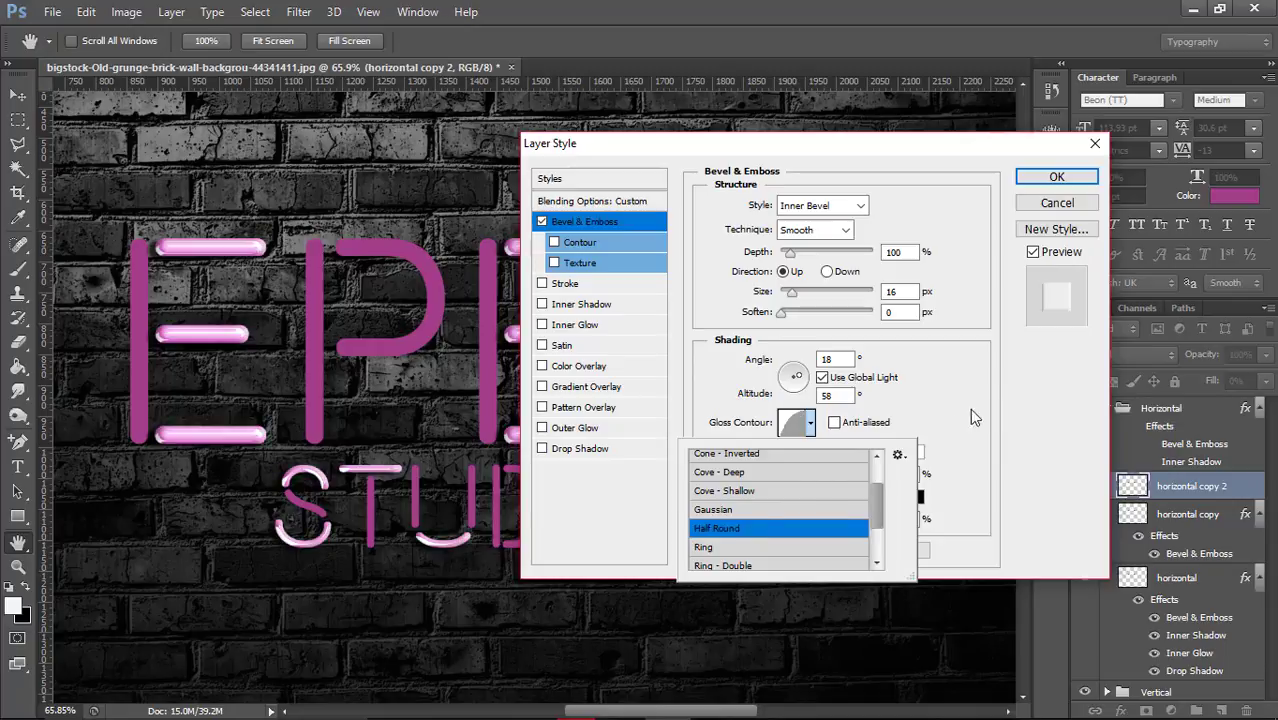
click(1004, 386)
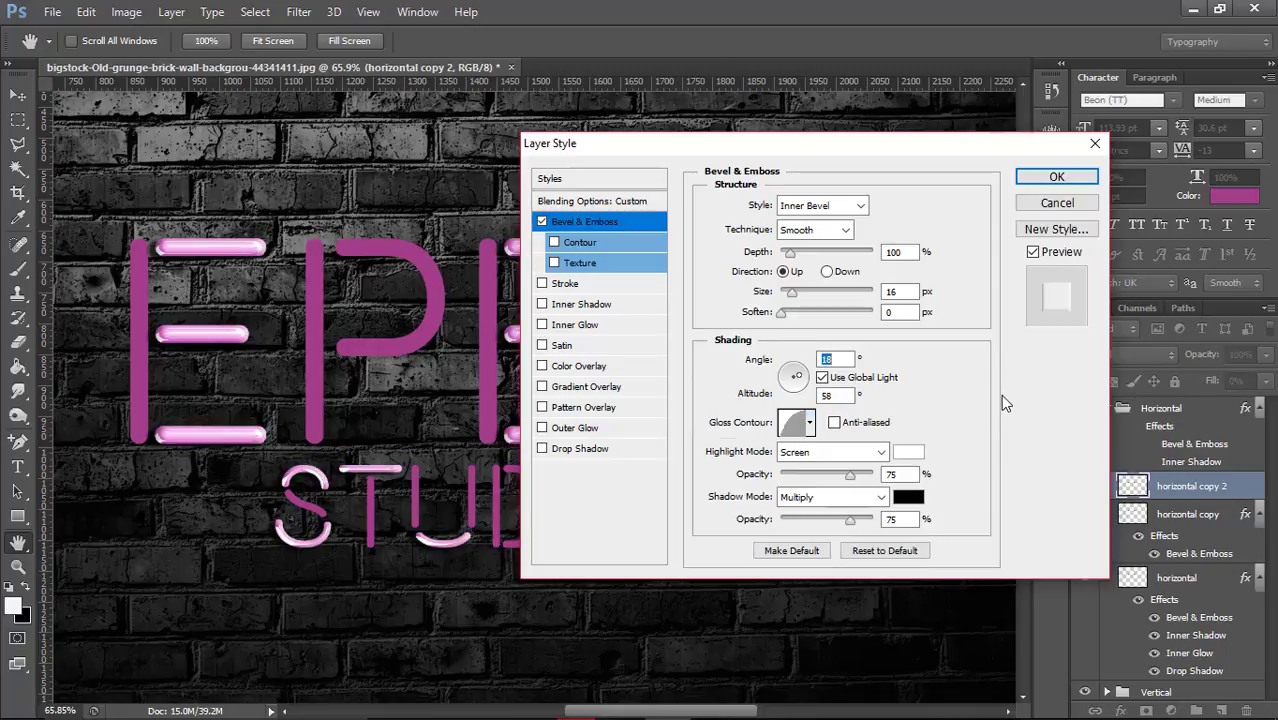
click(839, 455)
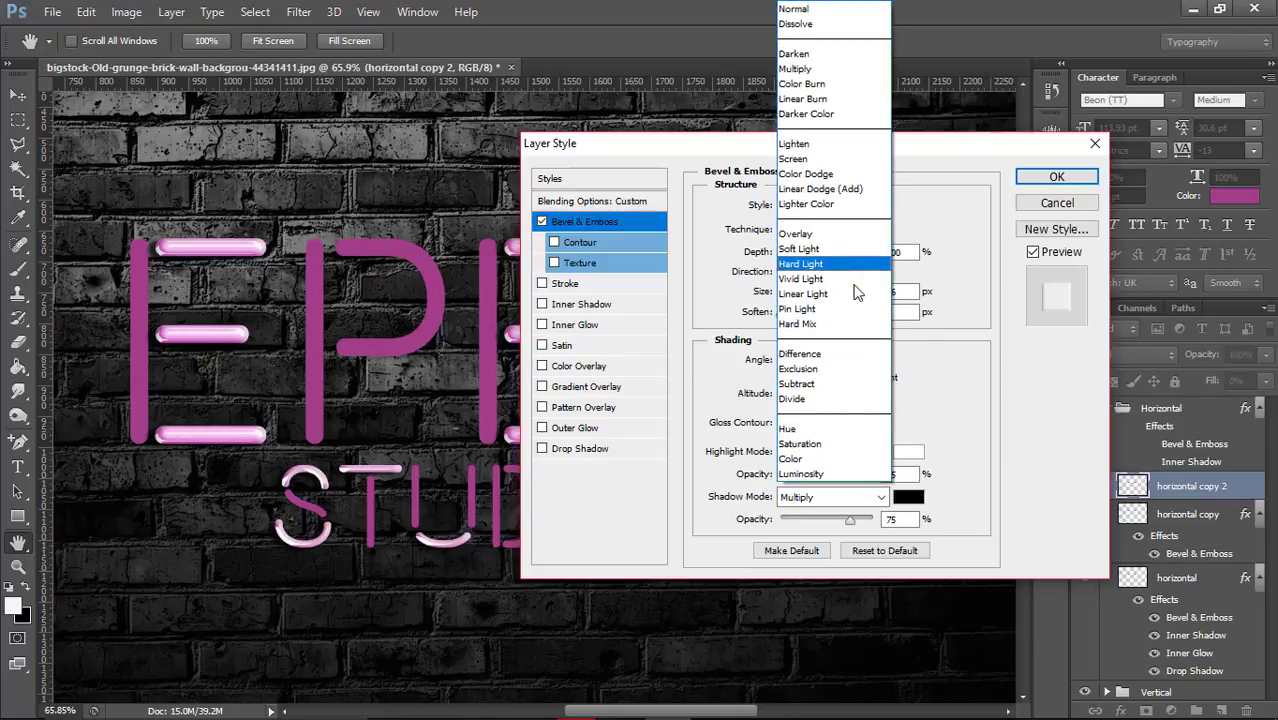
click(855, 295)
click(825, 452)
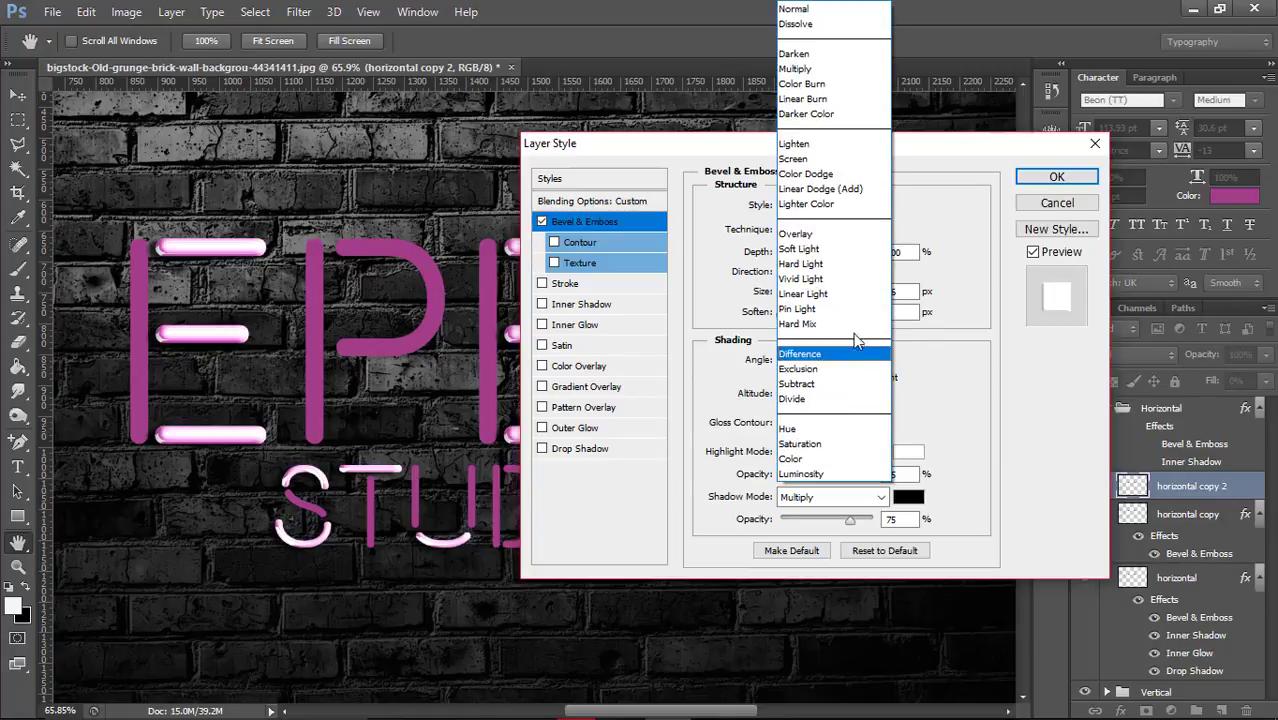
click(862, 279)
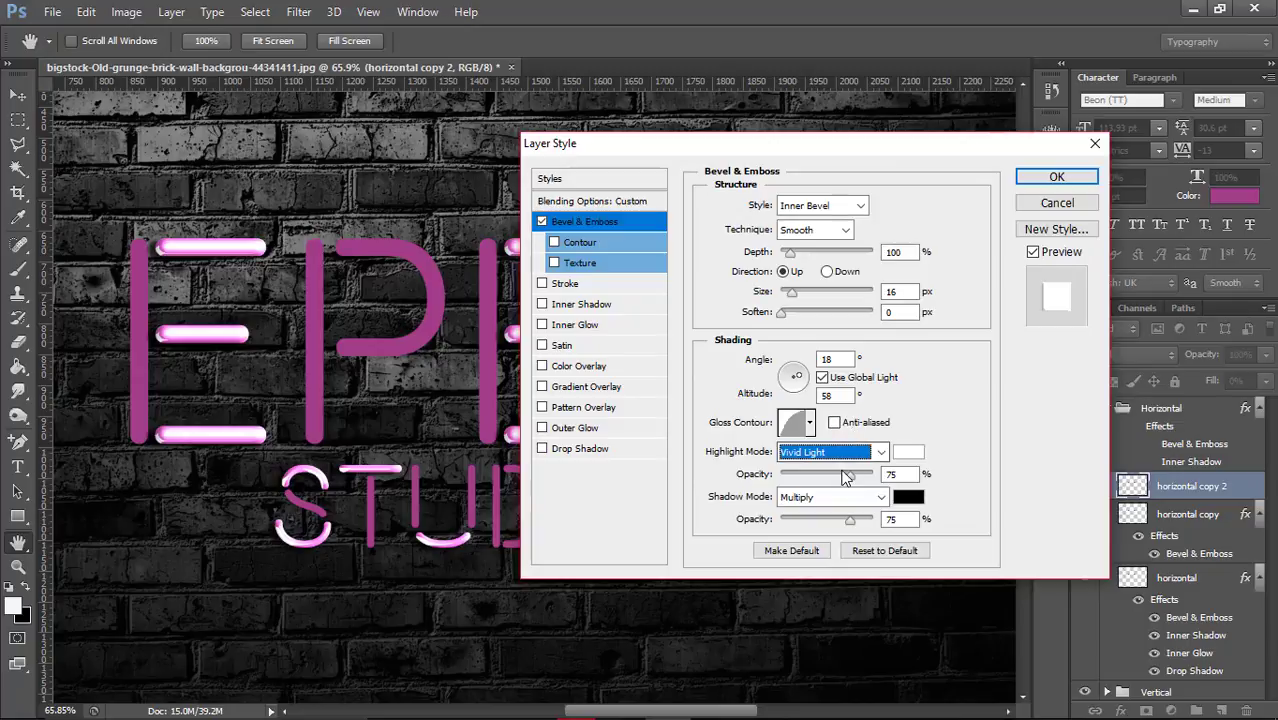
click(851, 522)
drag(851, 522, 776, 520)
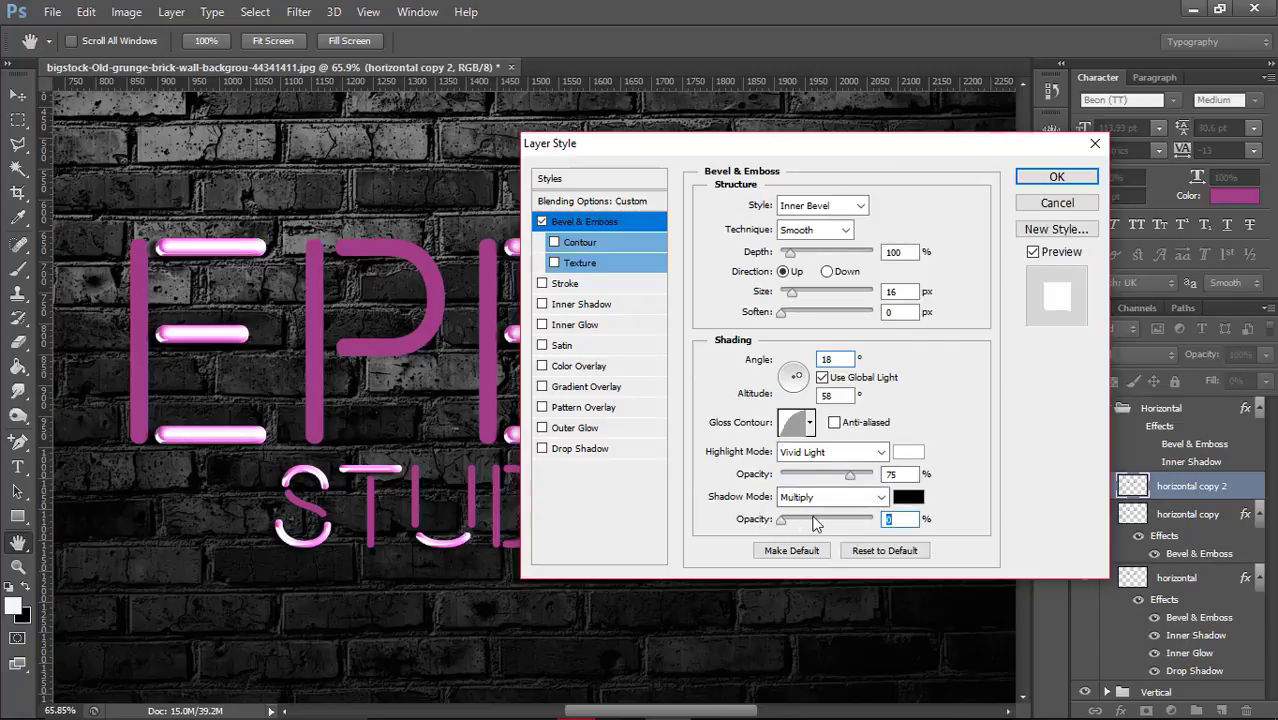
Give the bevel its own light angle instead of global light and anti-alias the gloss contour
click(891, 380)
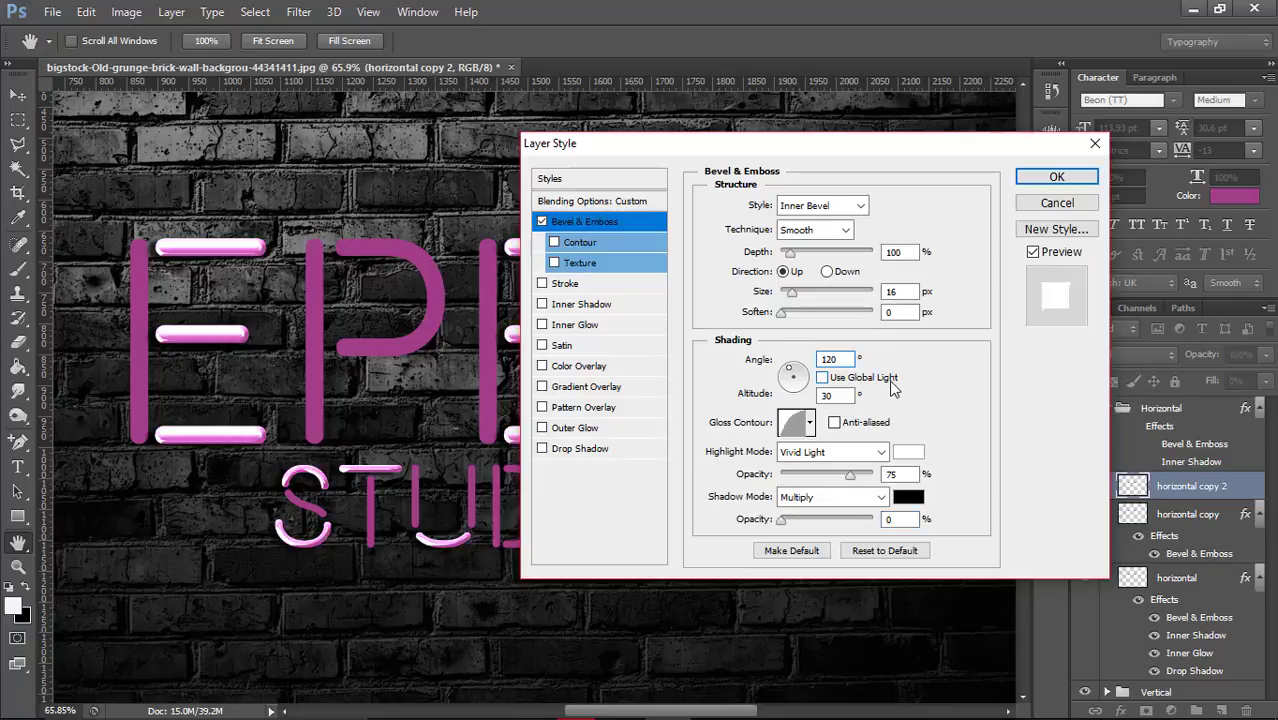
click(891, 380)
click(891, 380)
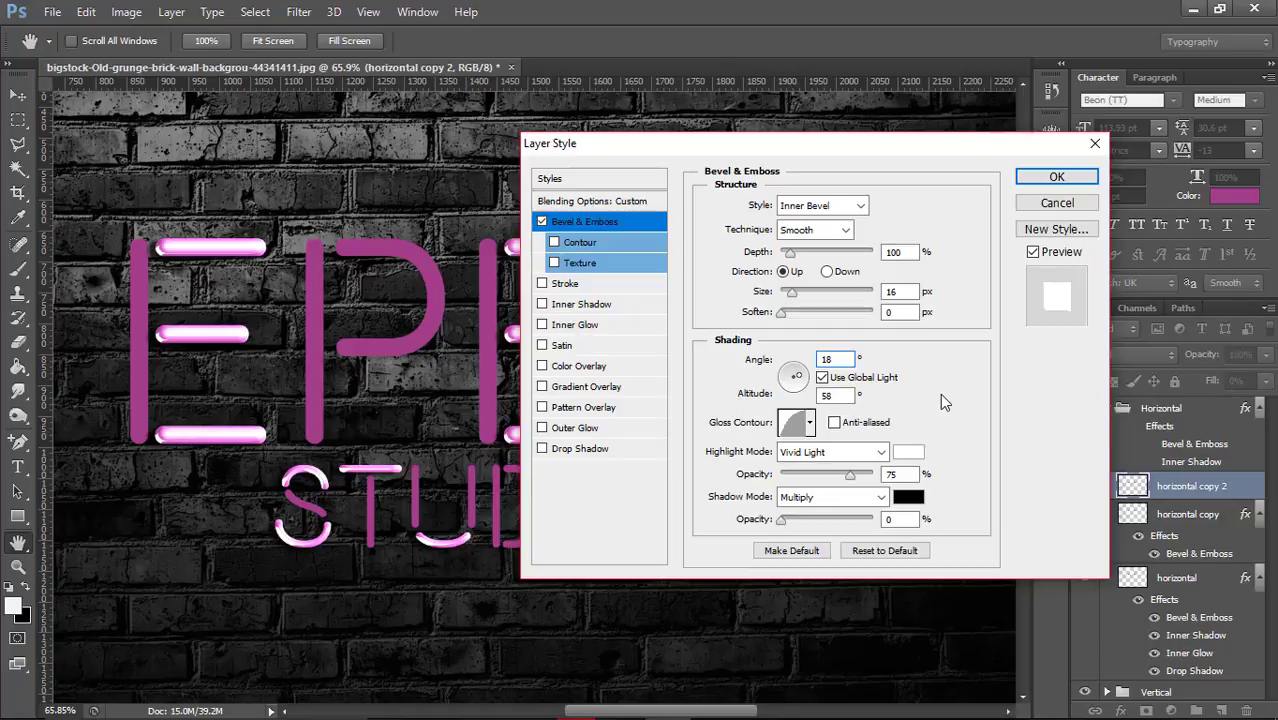
click(857, 380)
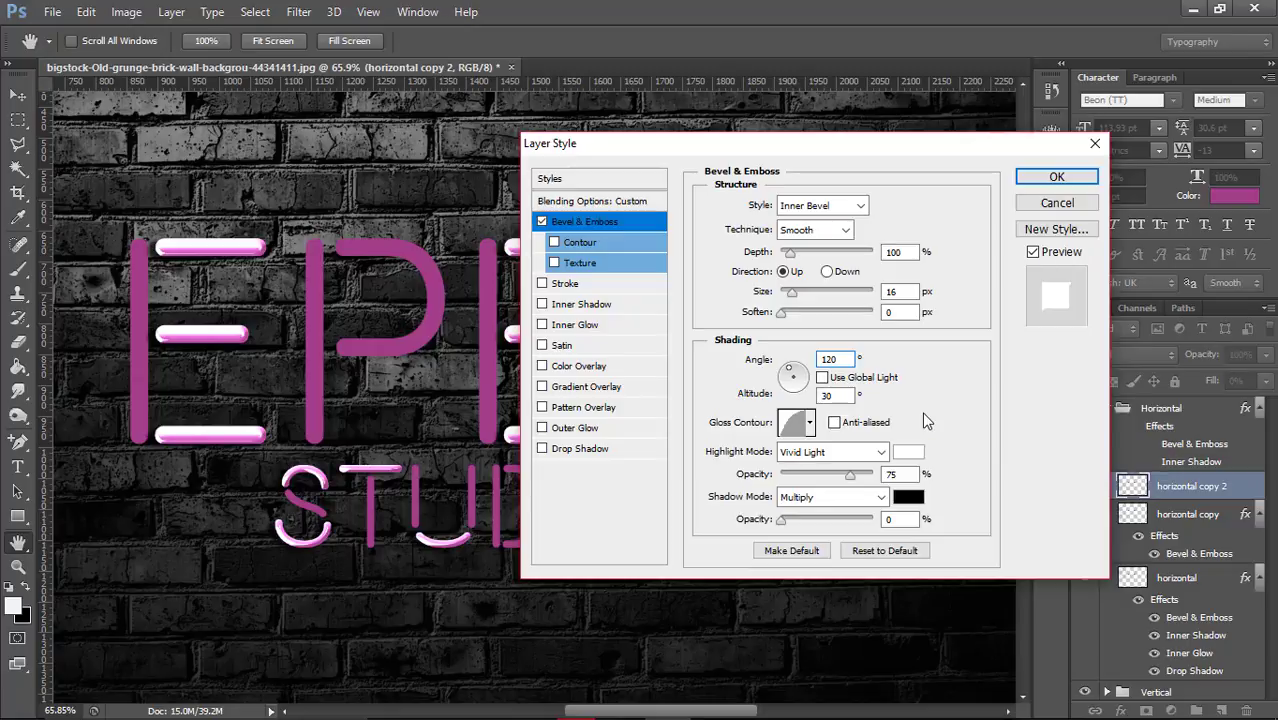
click(862, 420)
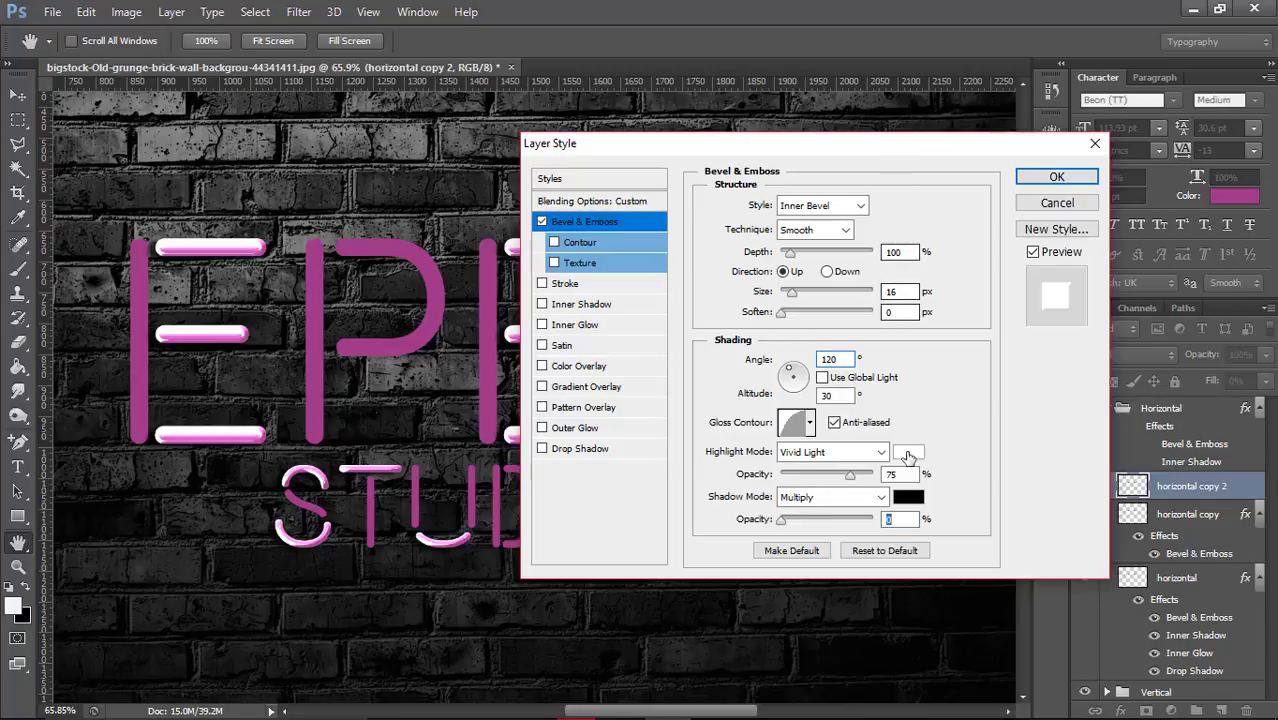
Preview the lighting, return it to 120° at 30° altitude, and tick Contour
mouse_move(932, 151)
mouse_down()
mouse_move(913, 477)
mouse_move(967, 150)
mouse_up()
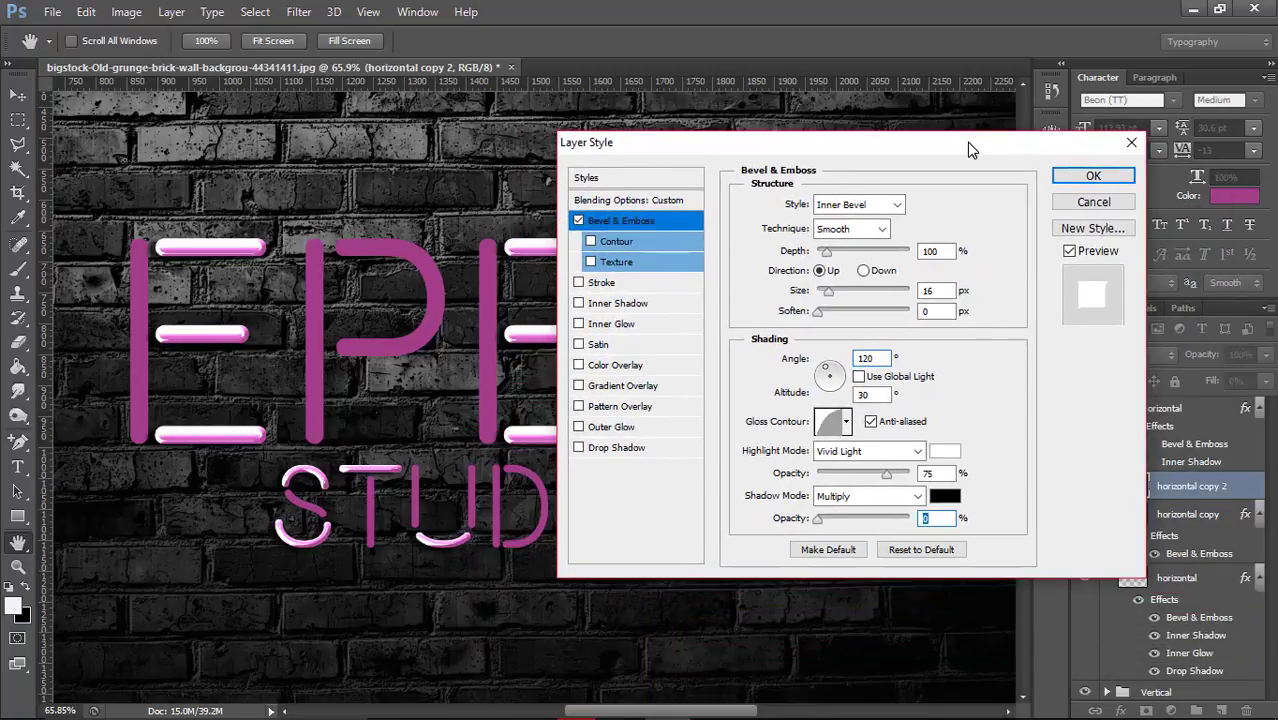
click(901, 424)
double_click(926, 380)
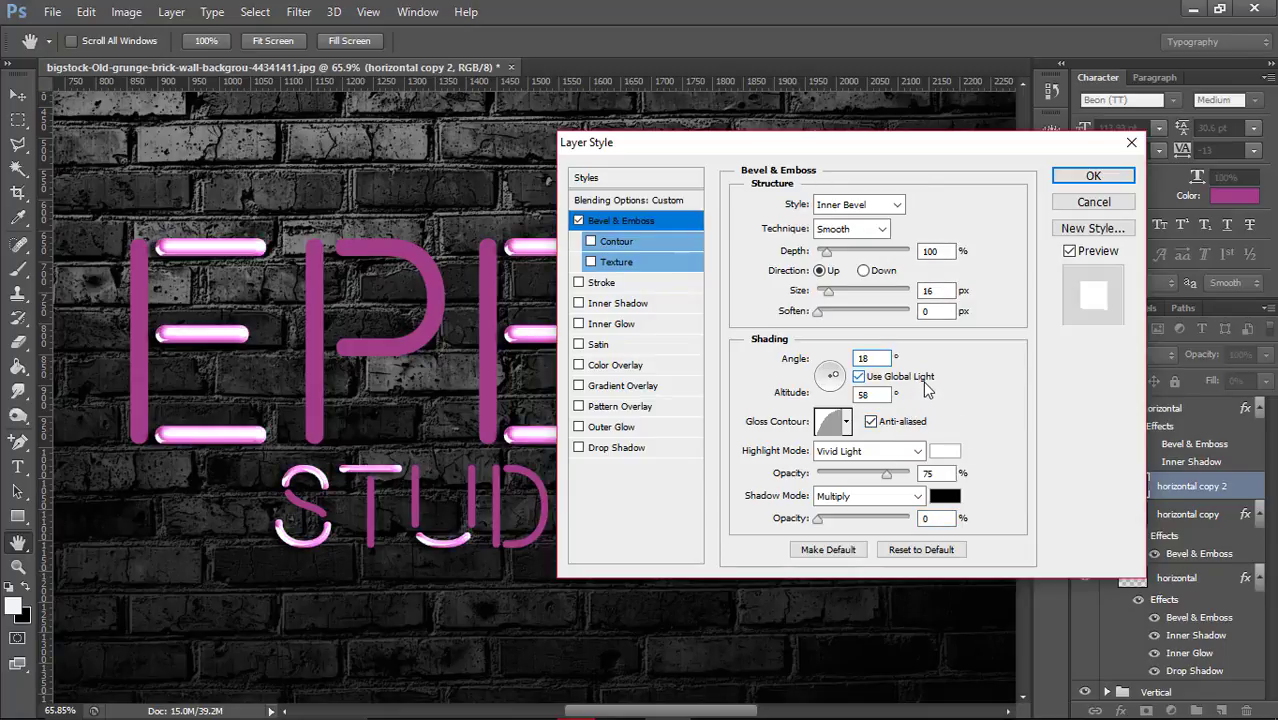
double_click(925, 384)
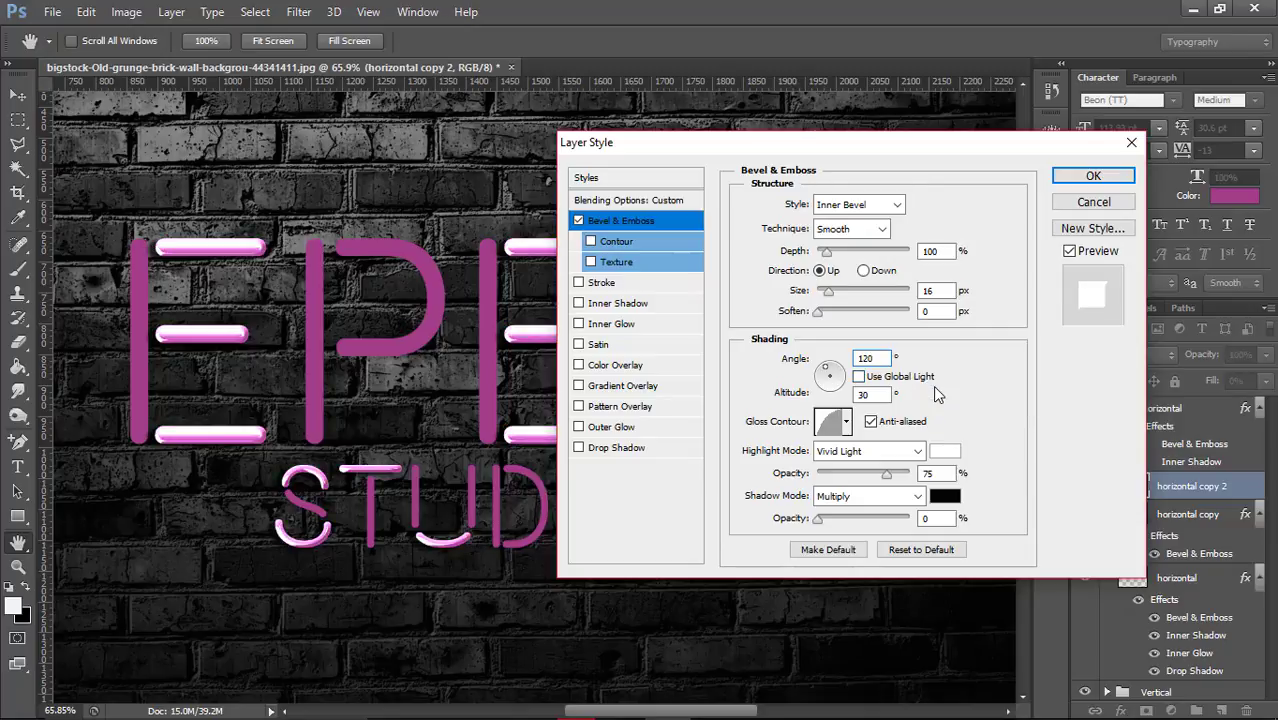
click(650, 243)
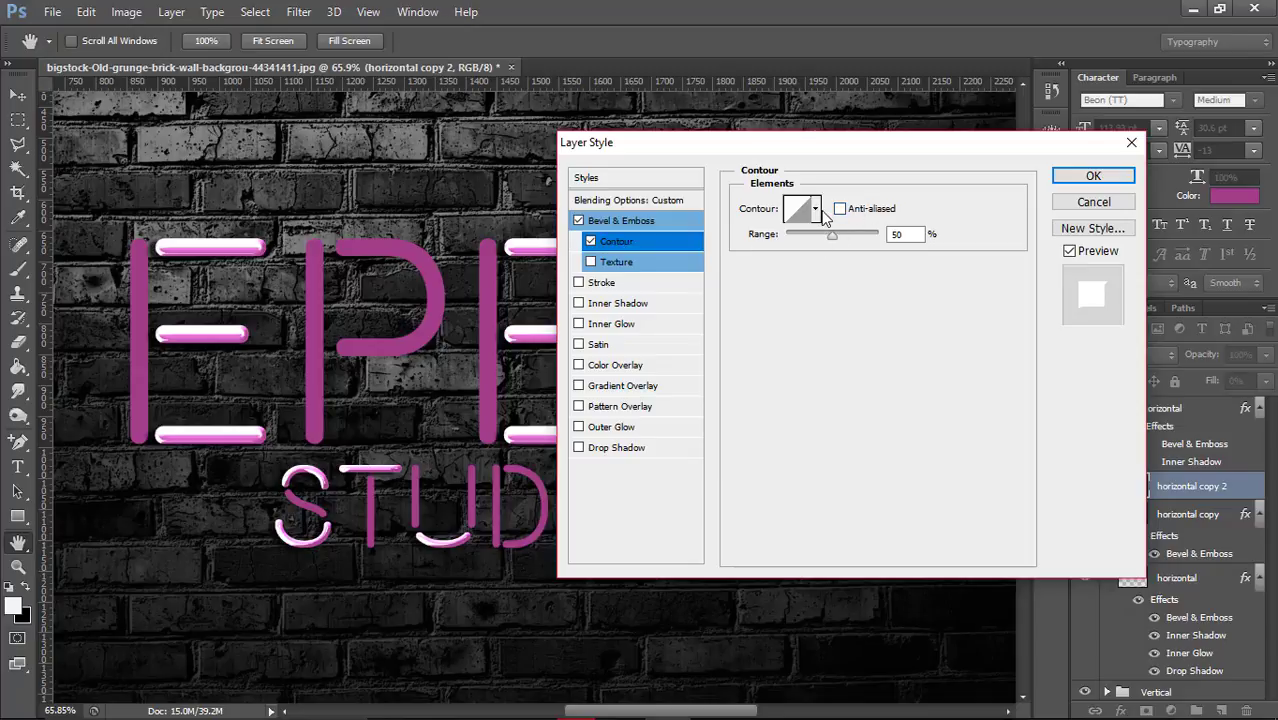
Choose Sawtooth 1 as the bevel's contour
click(816, 209)
scroll(805, 291, down, 1)
scroll(799, 308, down, 1)
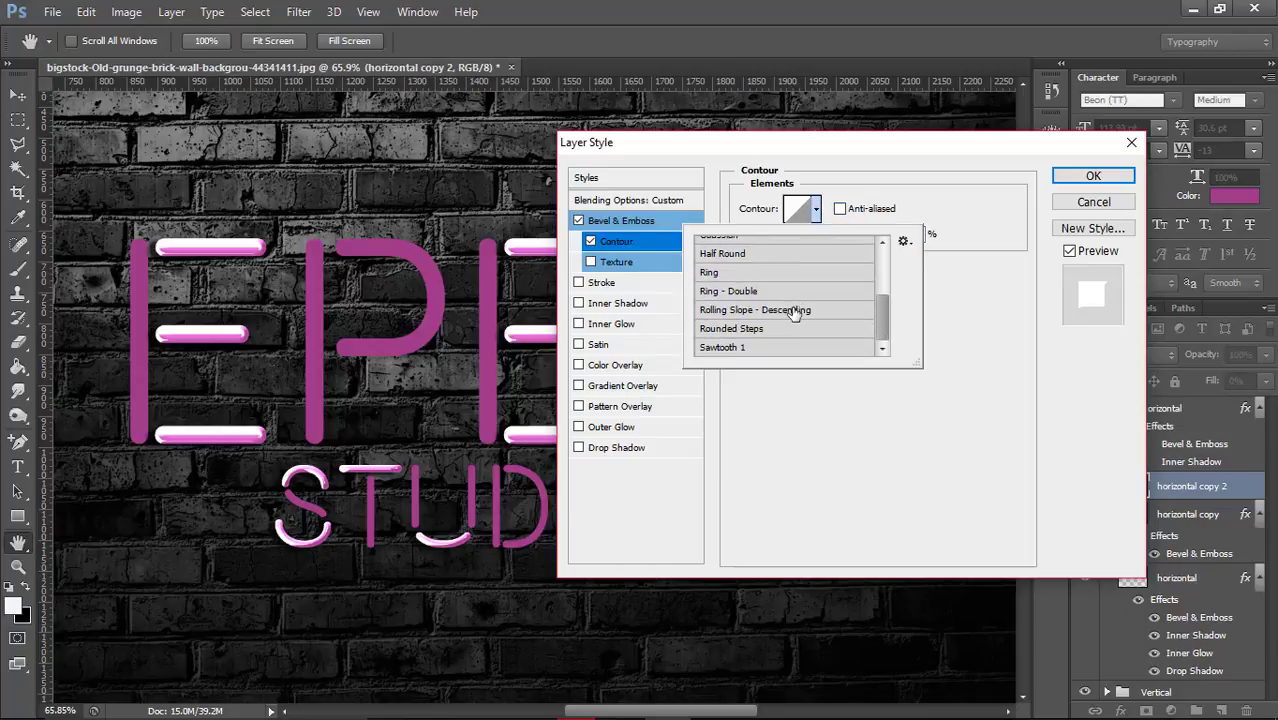
click(767, 352)
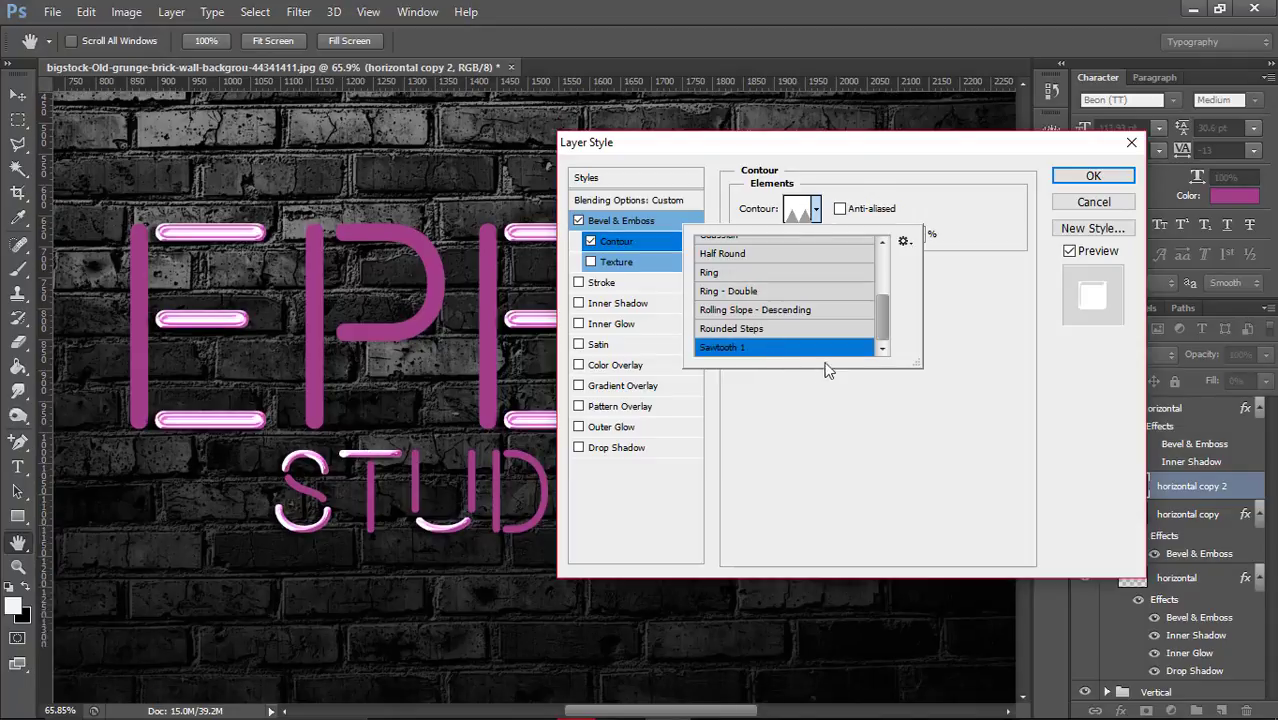
scroll(856, 331, up, 2)
scroll(857, 335, up, 2)
scroll(857, 335, down, 2)
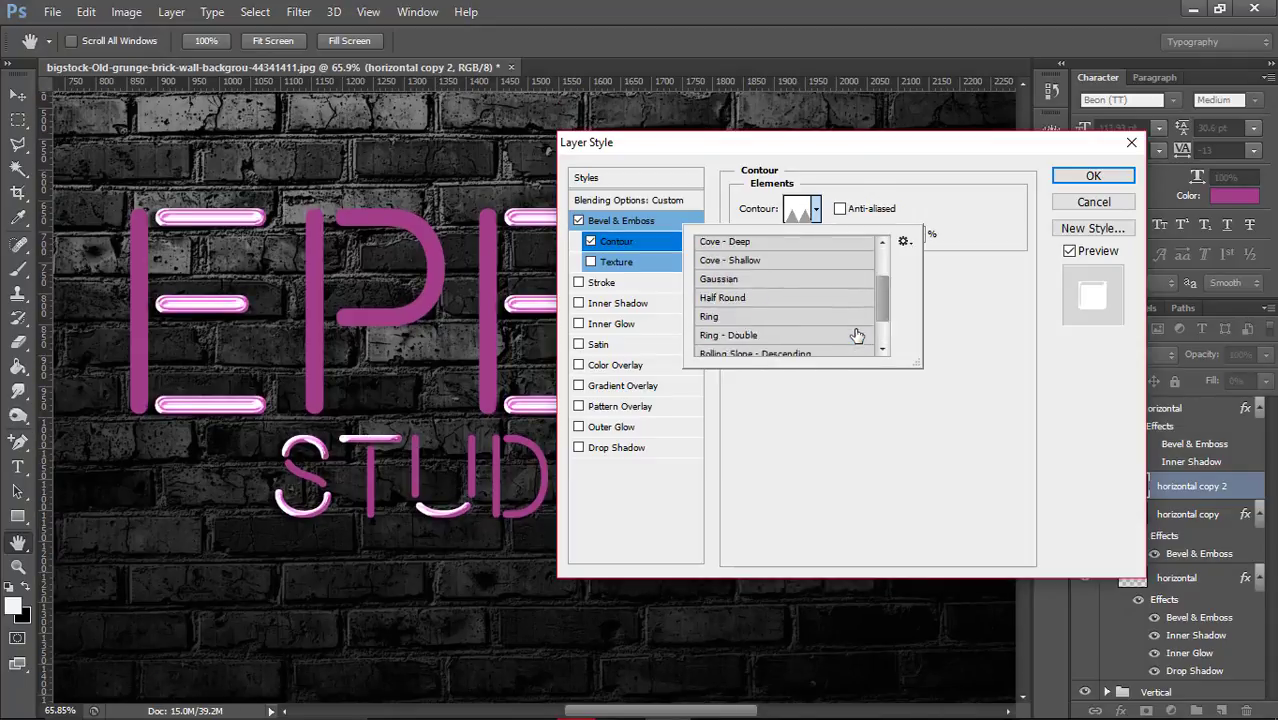
scroll(857, 335, down, 2)
click(818, 368)
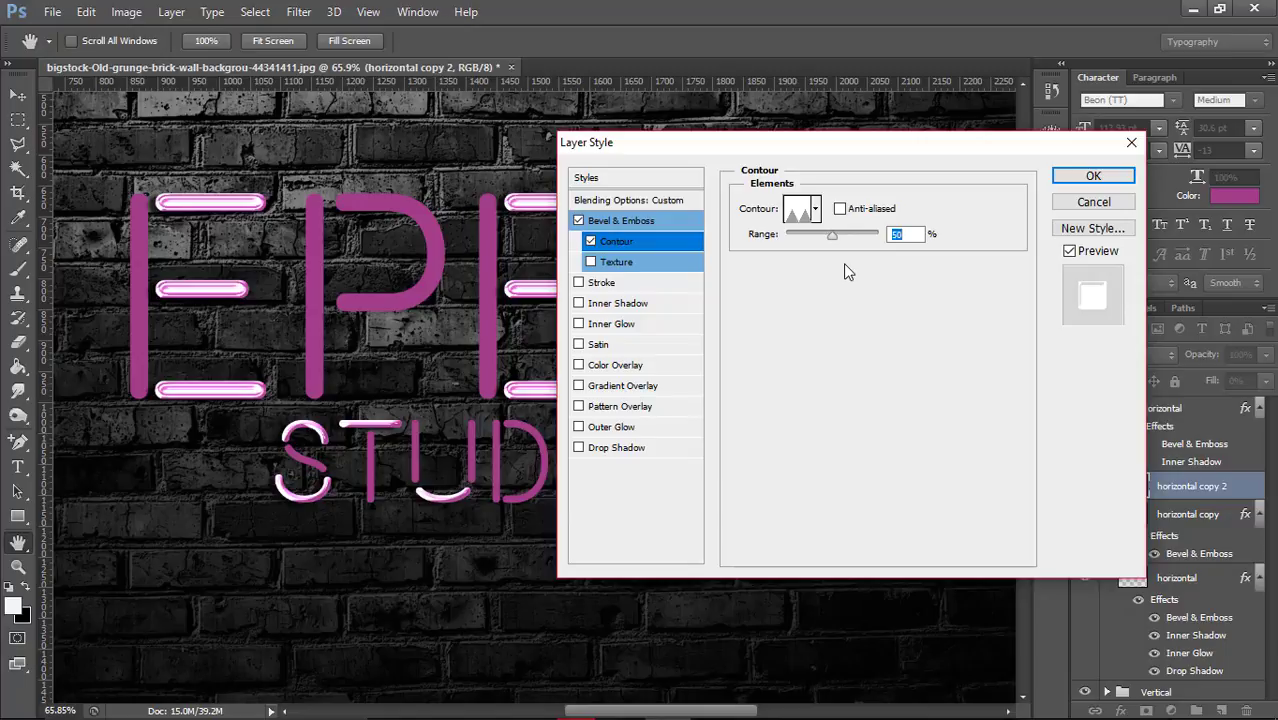
Anti-alias the Sawtooth contour and lower its range to a low value around 18%
click(840, 208)
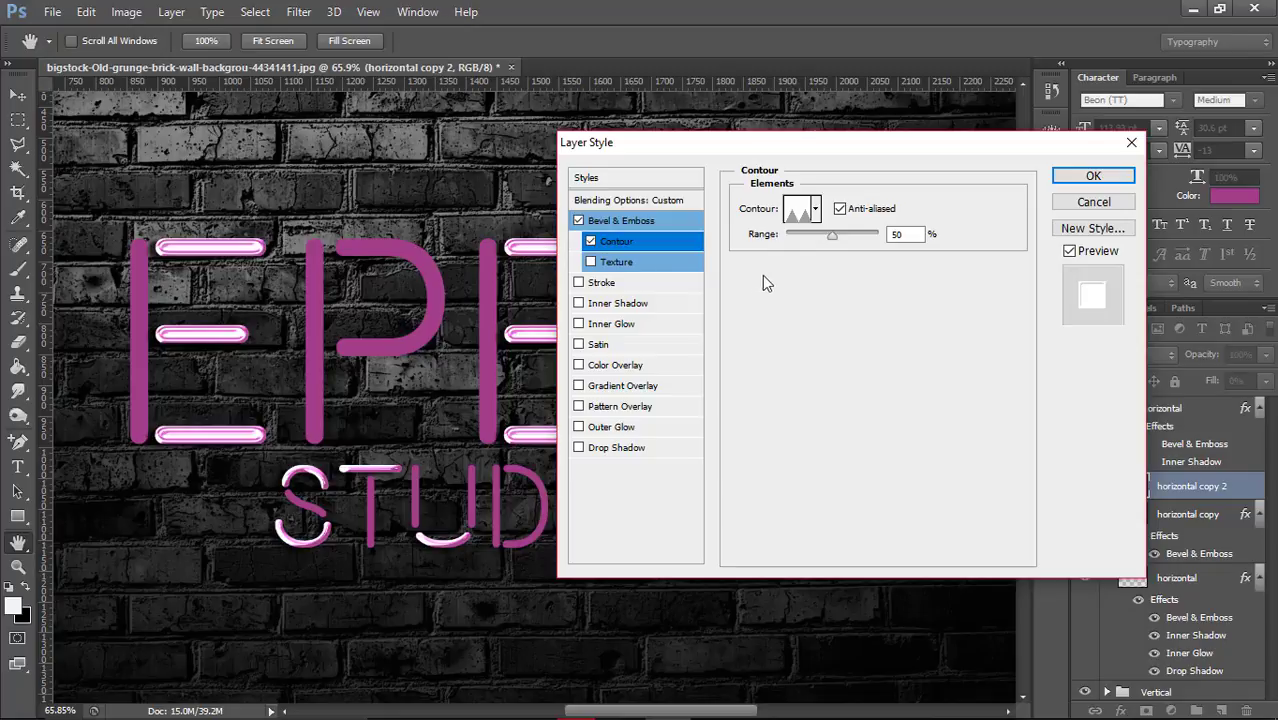
click(810, 236)
drag(833, 232, 852, 236)
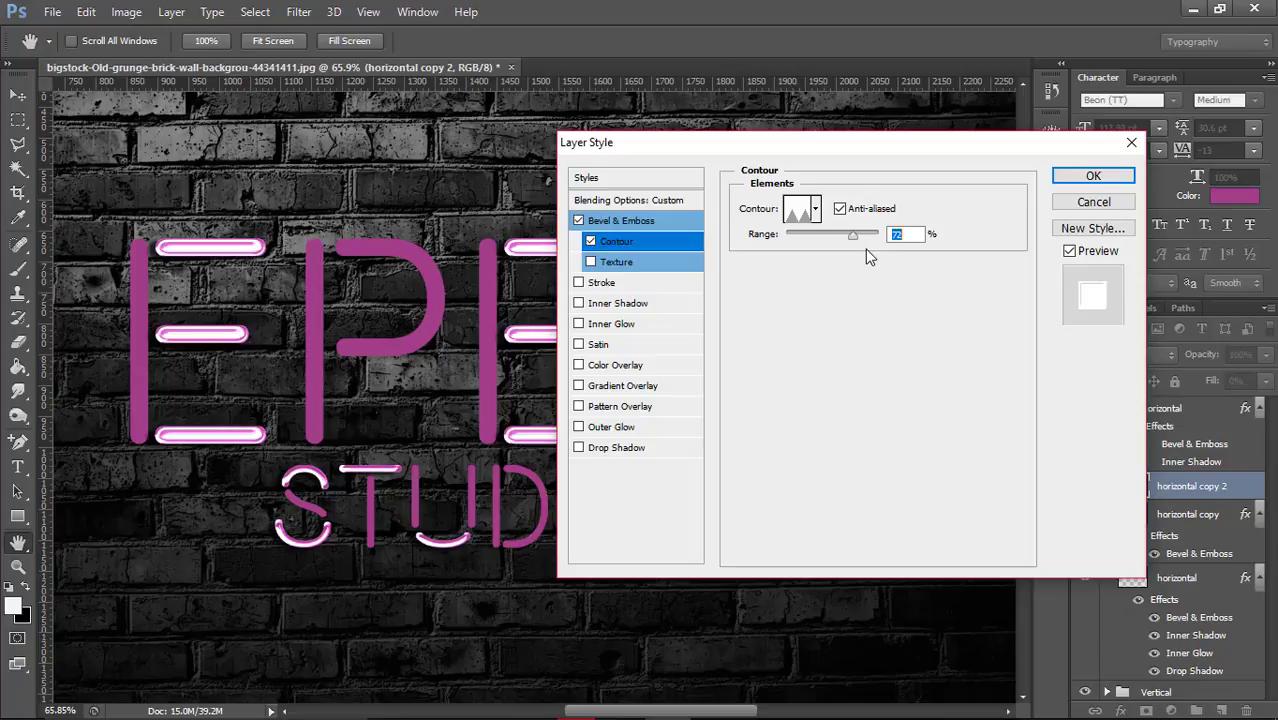
drag(865, 242, 861, 237)
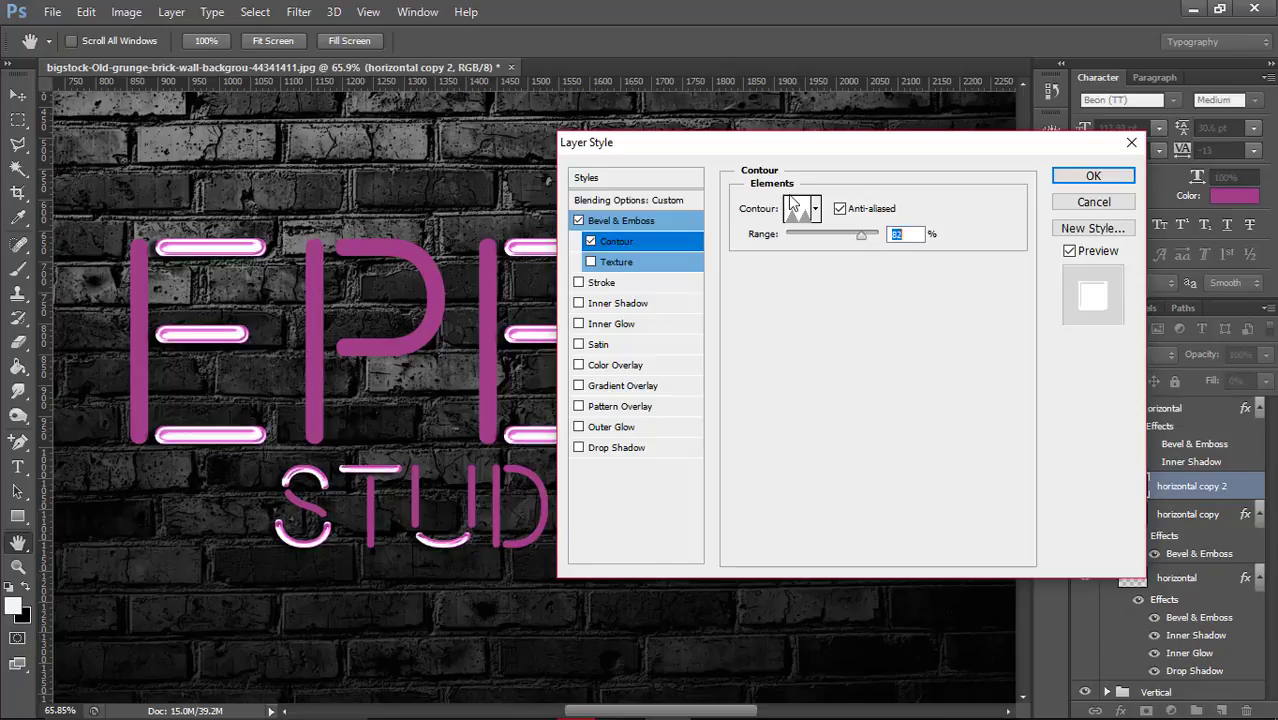
mouse_move(800, 235)
mouse_down()
mouse_move(791, 246)
mouse_move(802, 249)
mouse_up()
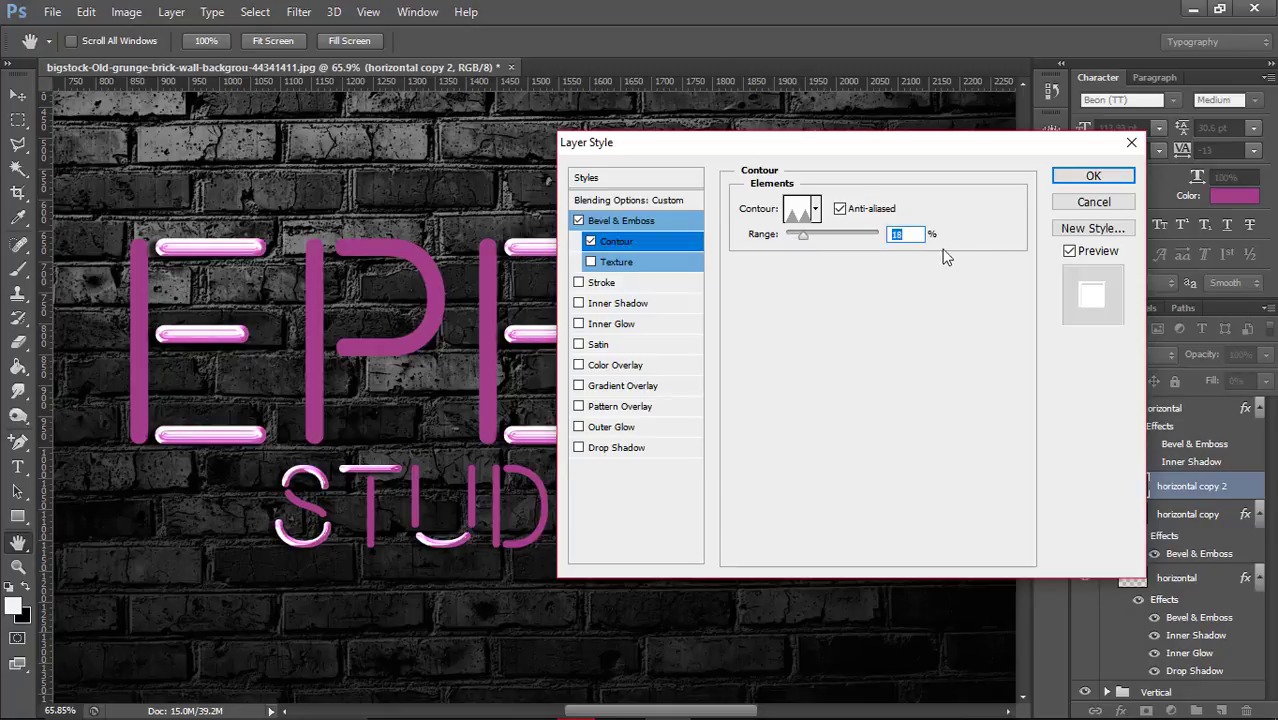
click(667, 219)
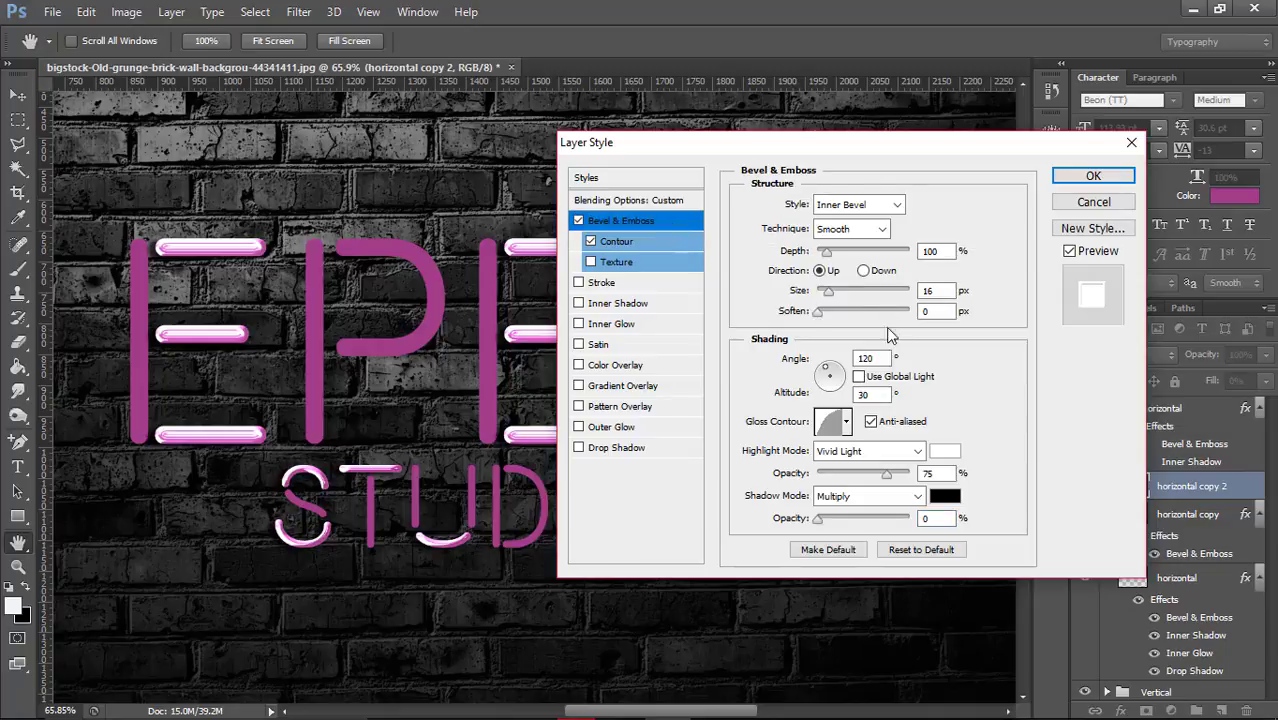
Adjust the horizontal copy 2 bevel size slider, settling it at 32 px
click(855, 291)
click(847, 291)
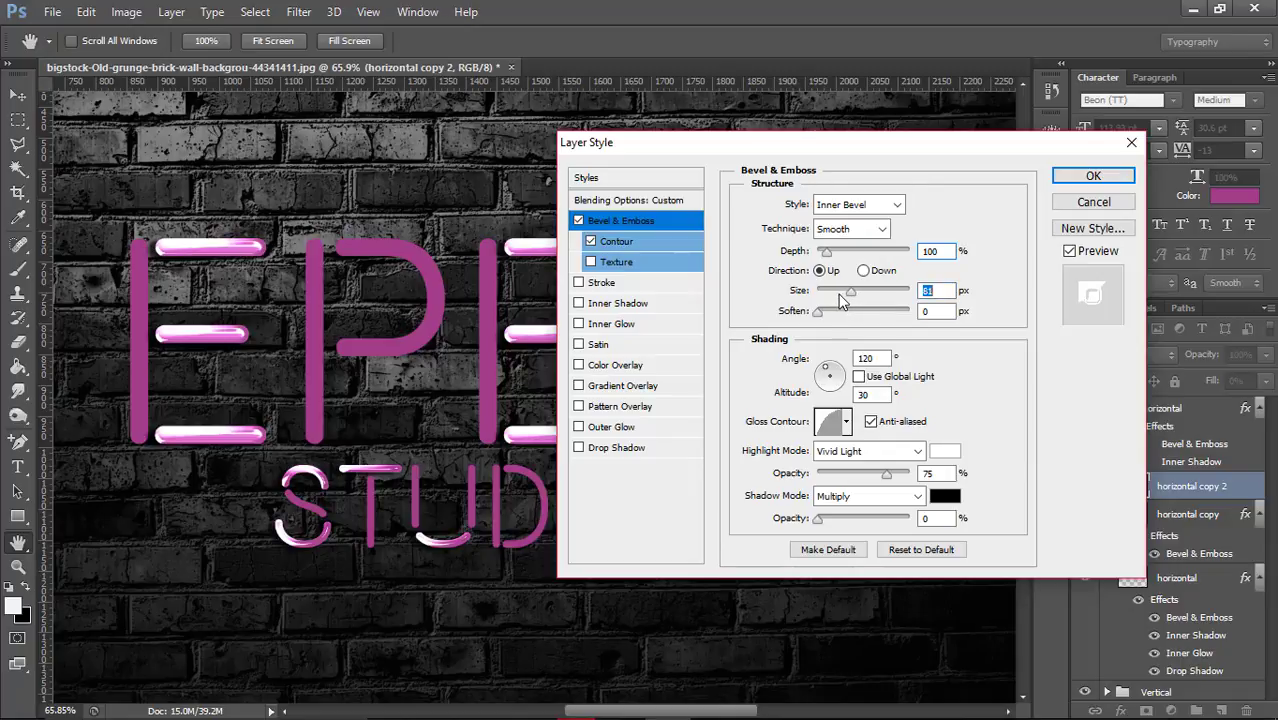
click(837, 292)
drag(837, 294, 828, 306)
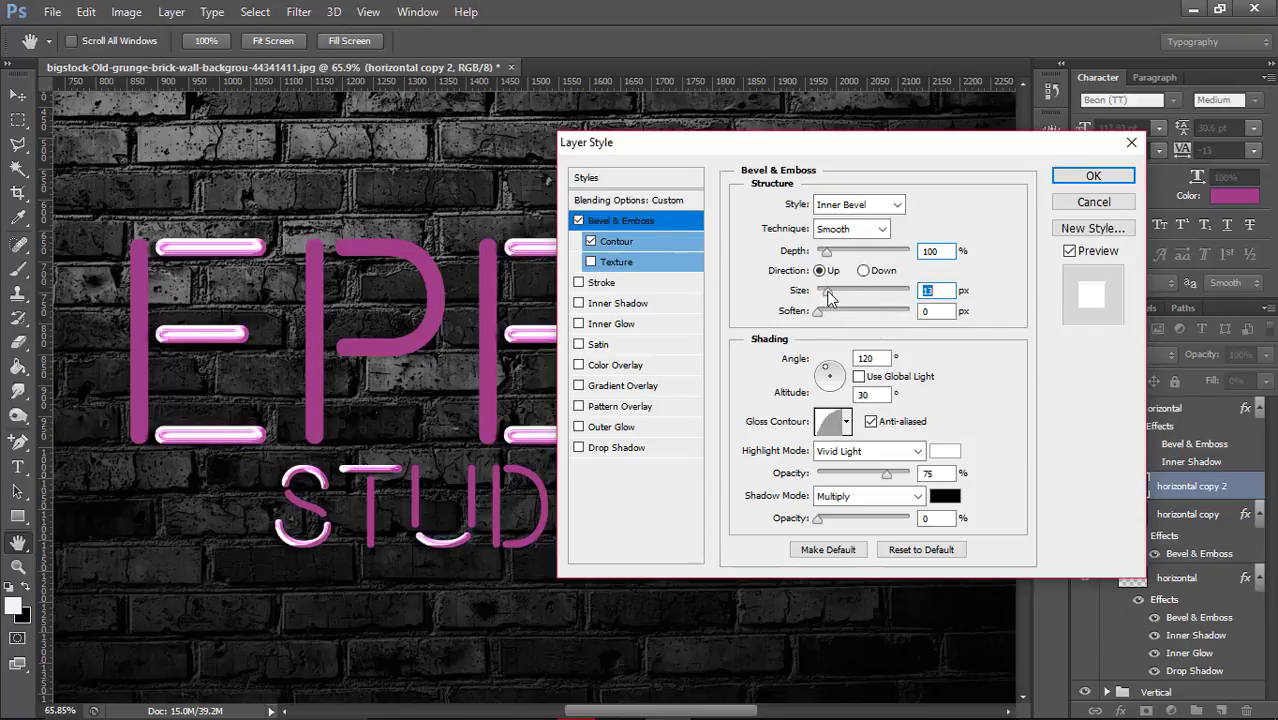
mouse_move(826, 296)
mouse_down()
mouse_move(876, 302)
mouse_move(847, 294)
mouse_up()
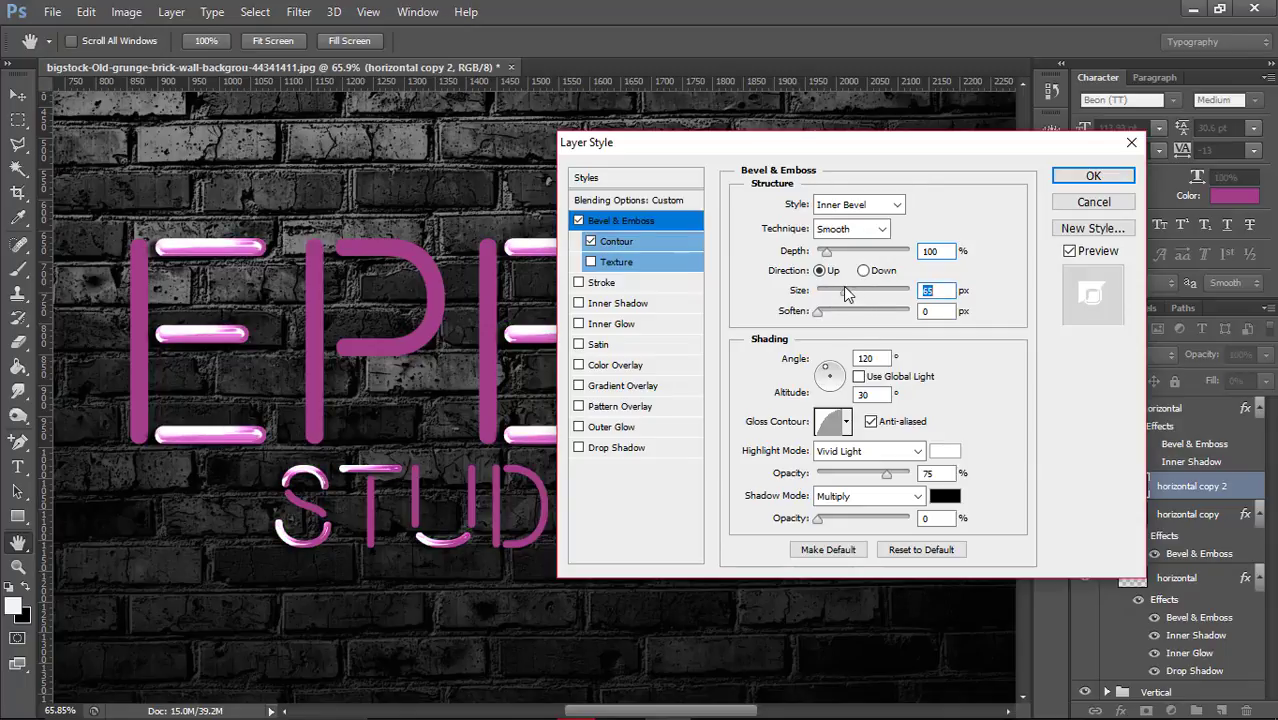
drag(841, 292, 835, 293)
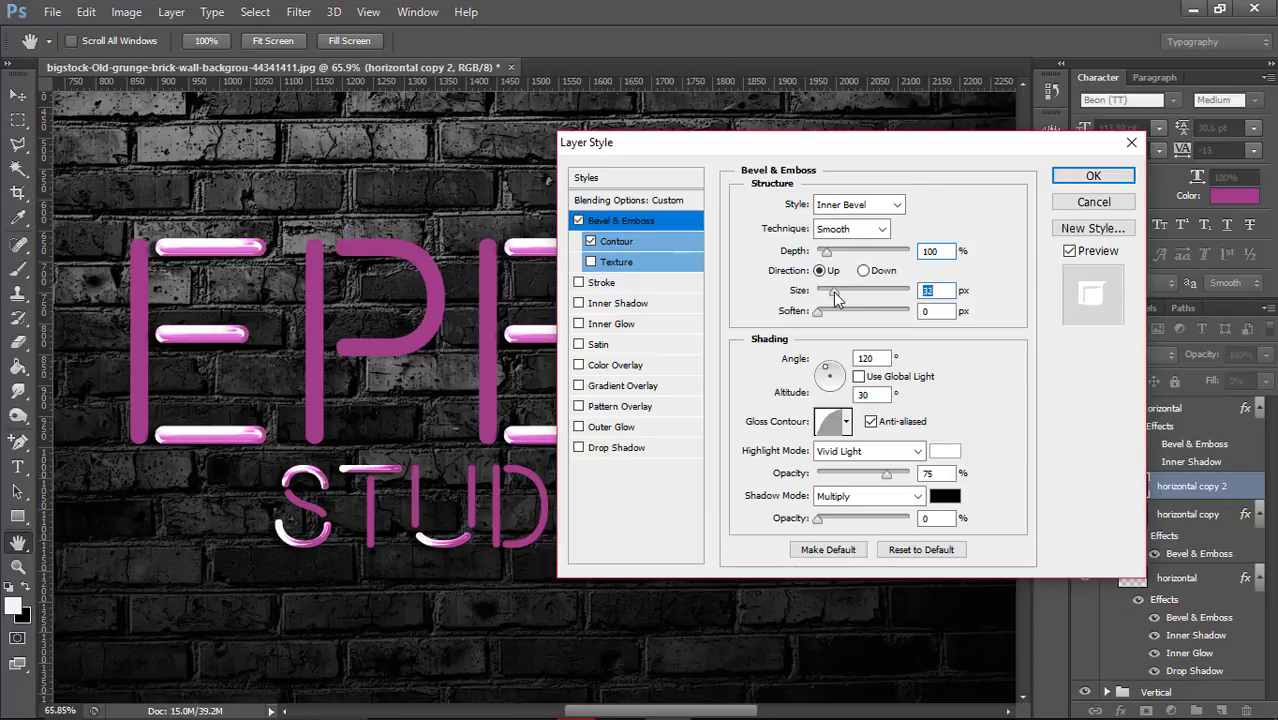
Apply the horizontal copy 2 bevel, then reopen its style to check the contour settings
click(1078, 178)
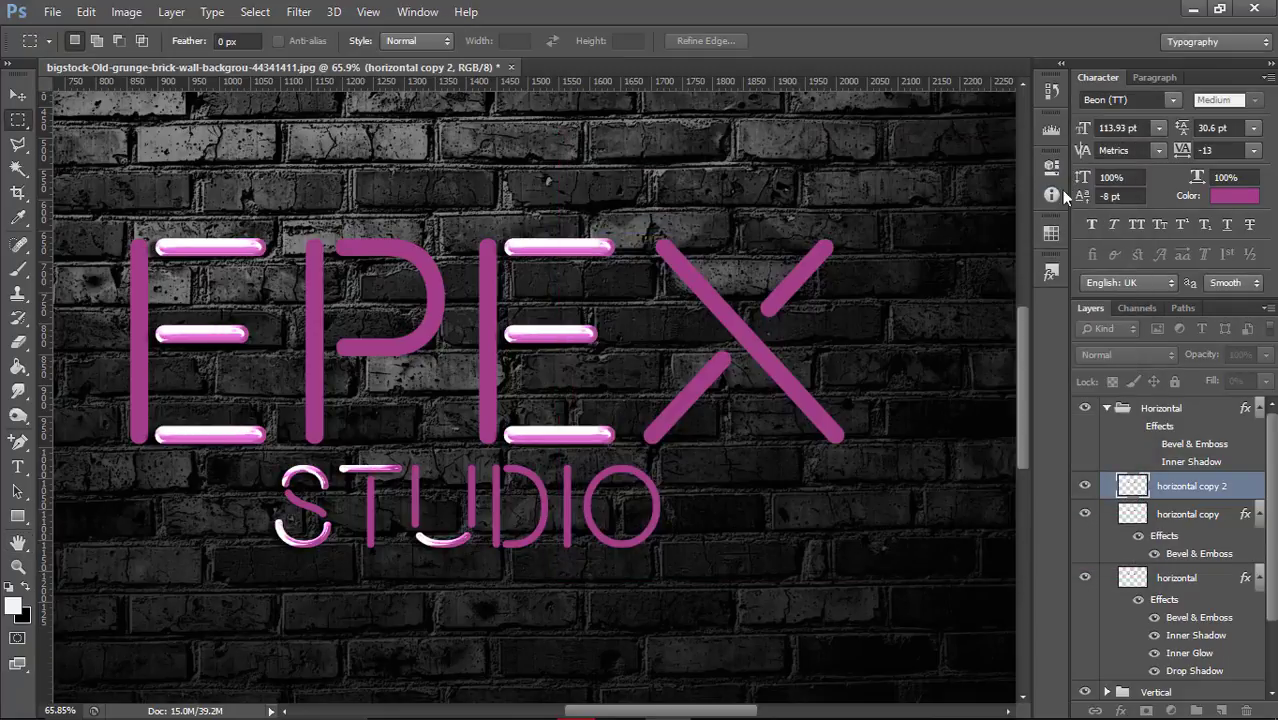
scroll(938, 401, down, 2)
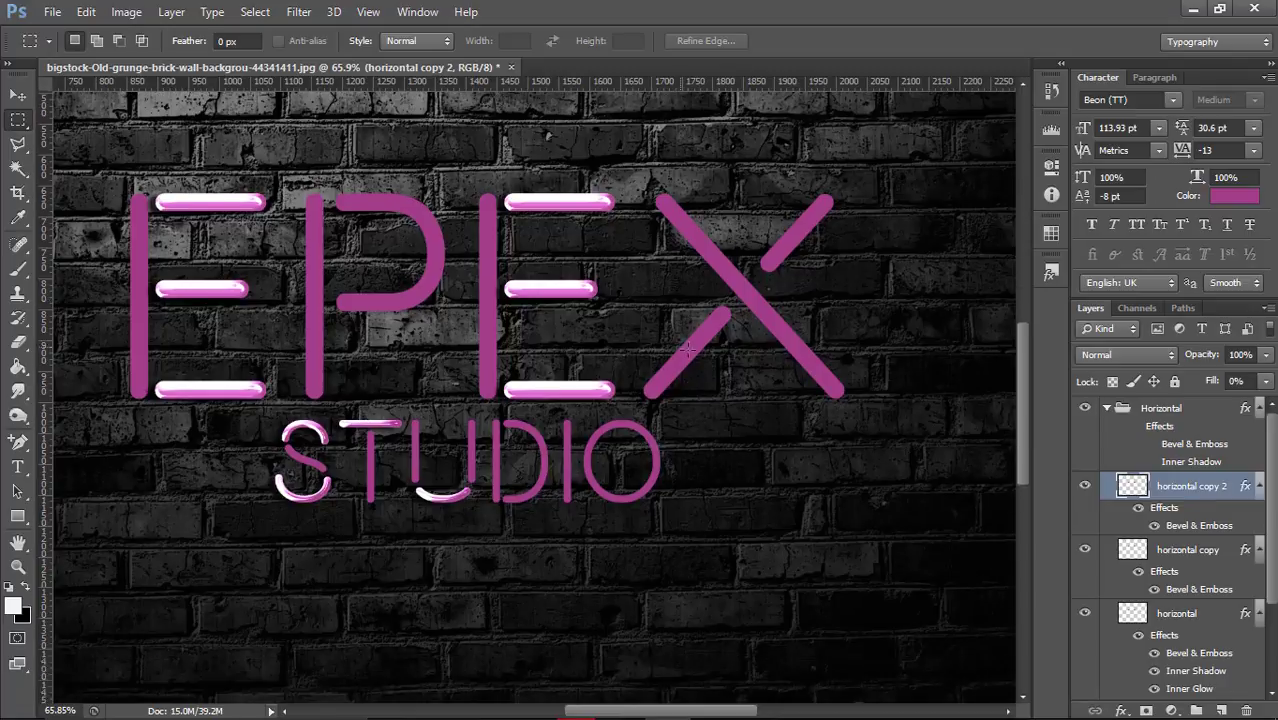
scroll(938, 401, down, 3)
scroll(938, 401, down, 1)
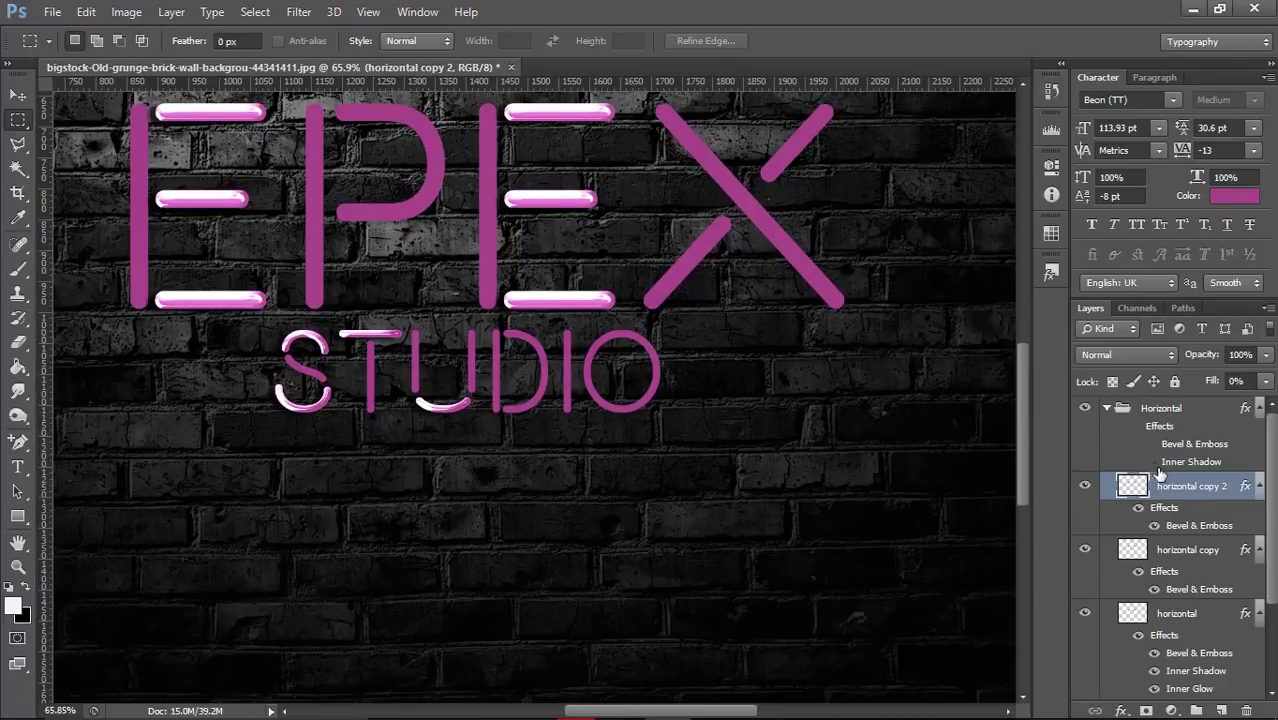
double_click(1183, 530)
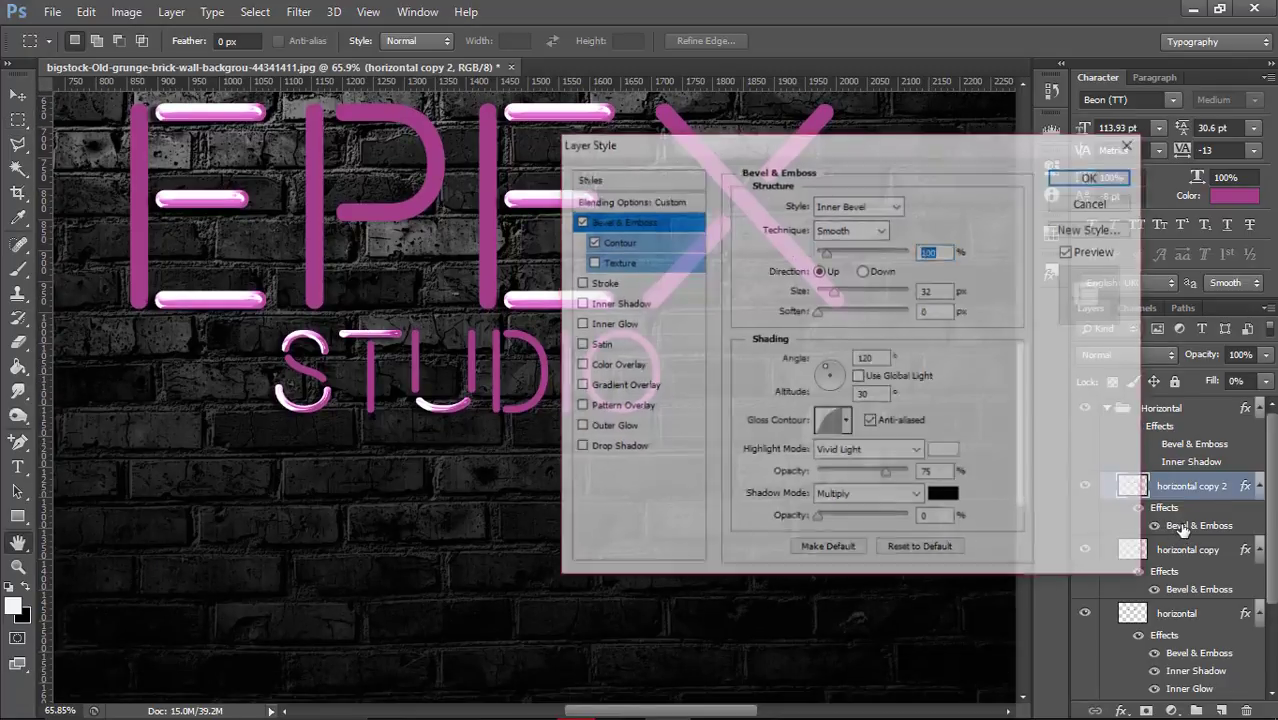
click(632, 246)
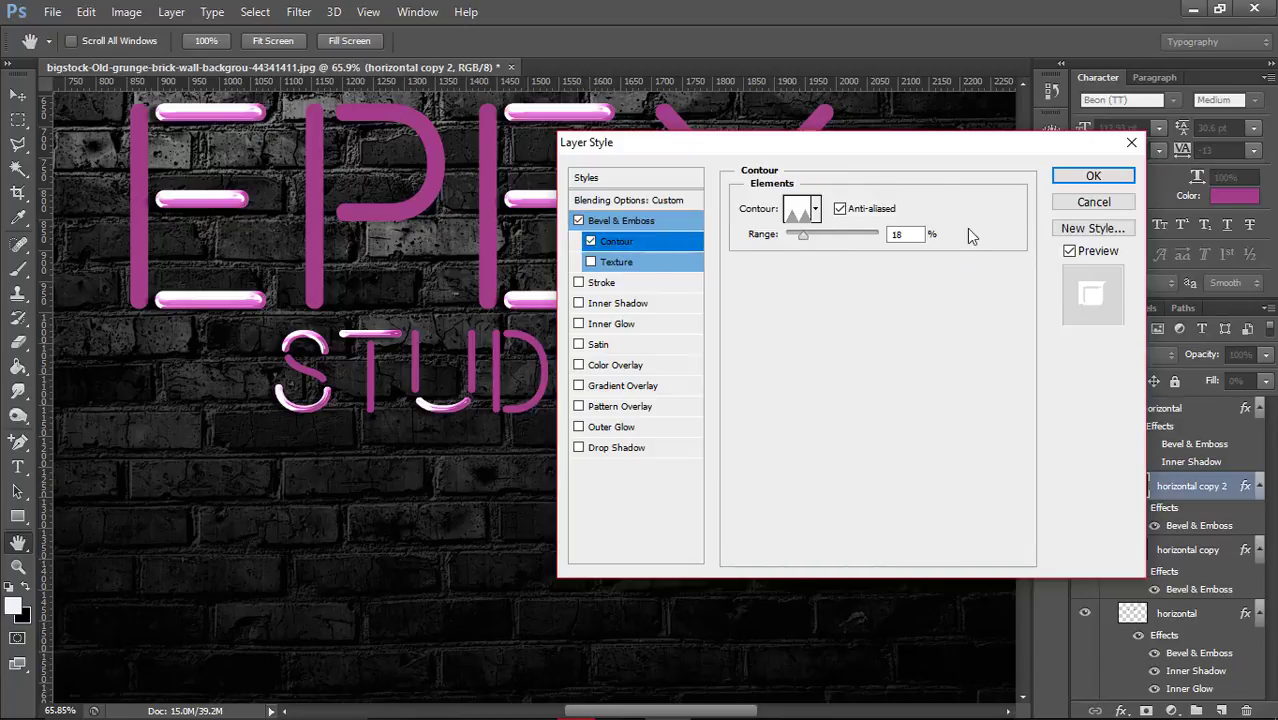
click(1093, 176)
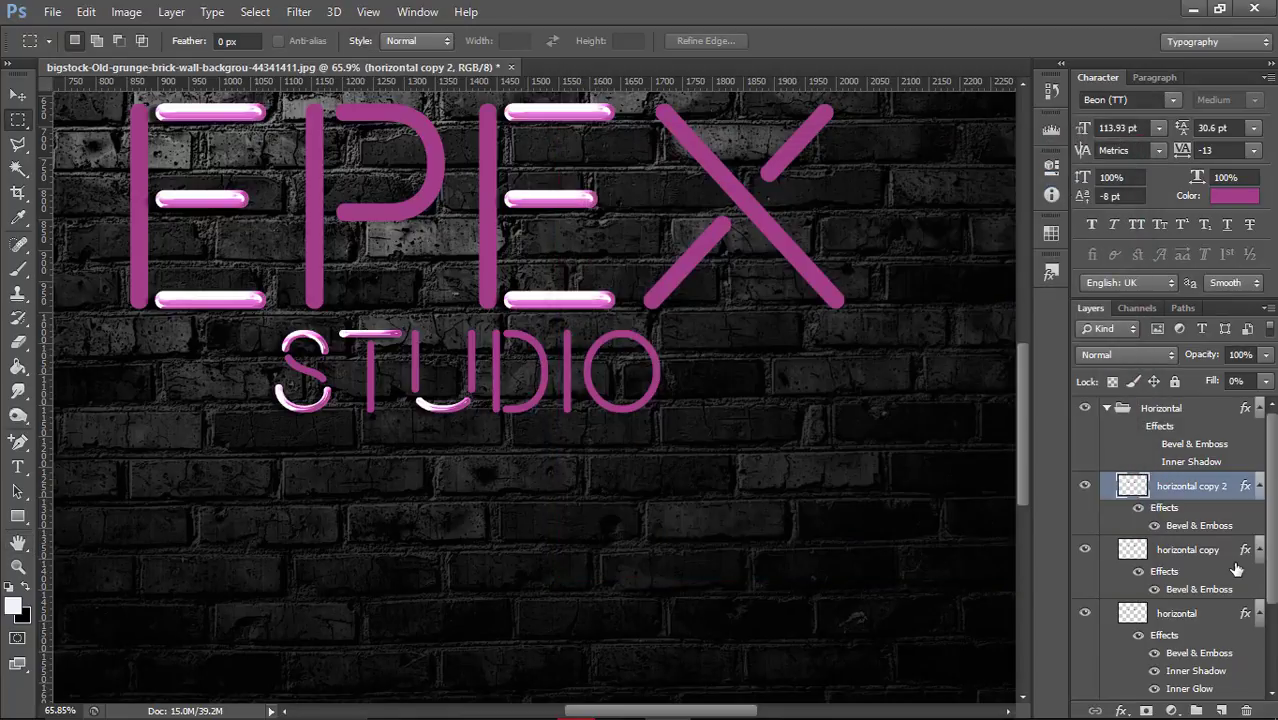
Copy the horizontal layer's style and paste it onto the vertical layer
scroll(1228, 543, down, 1)
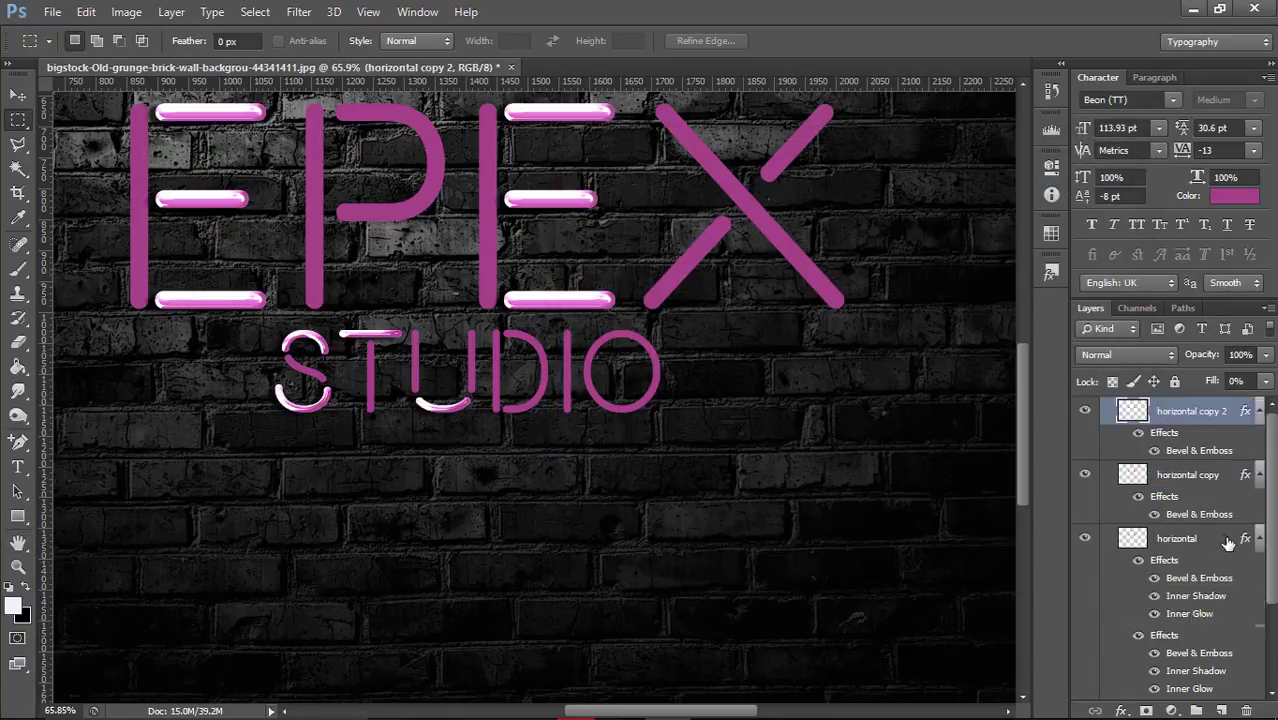
scroll(1228, 543, down, 2)
scroll(1228, 543, up, 3)
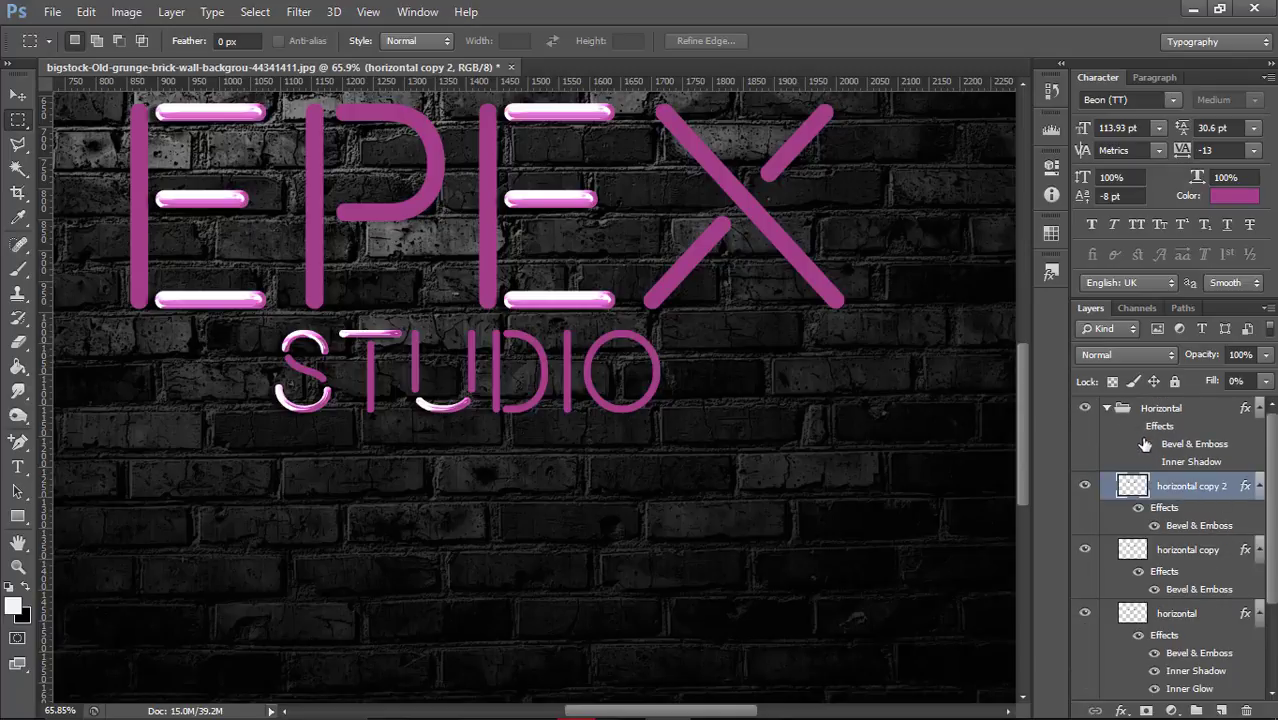
click(1107, 409)
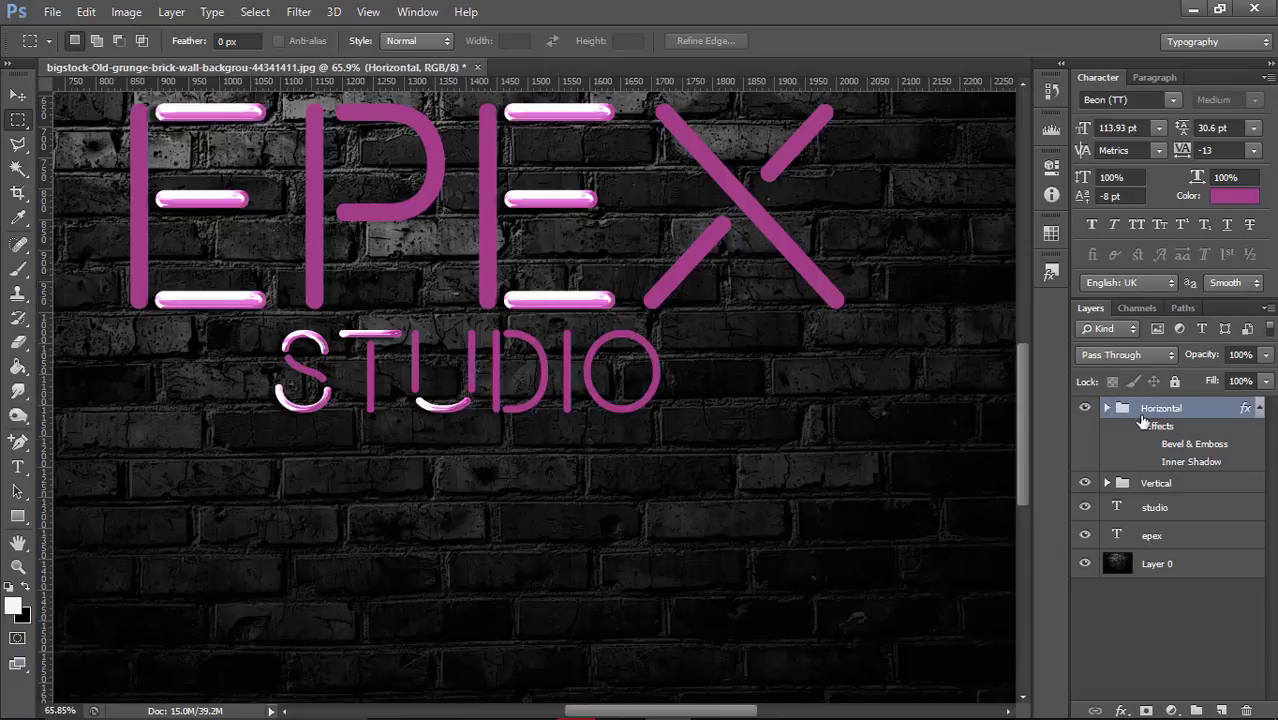
click(1107, 409)
scroll(1178, 545, down, 2)
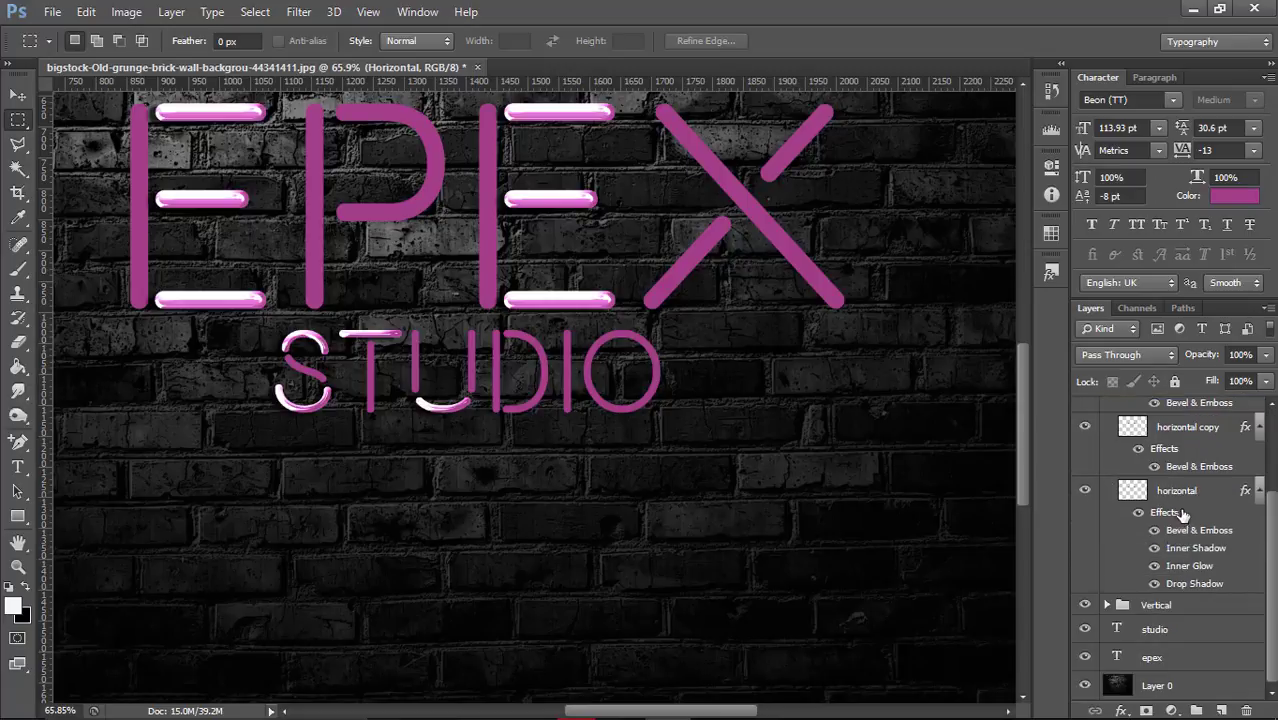
right_click(1188, 492)
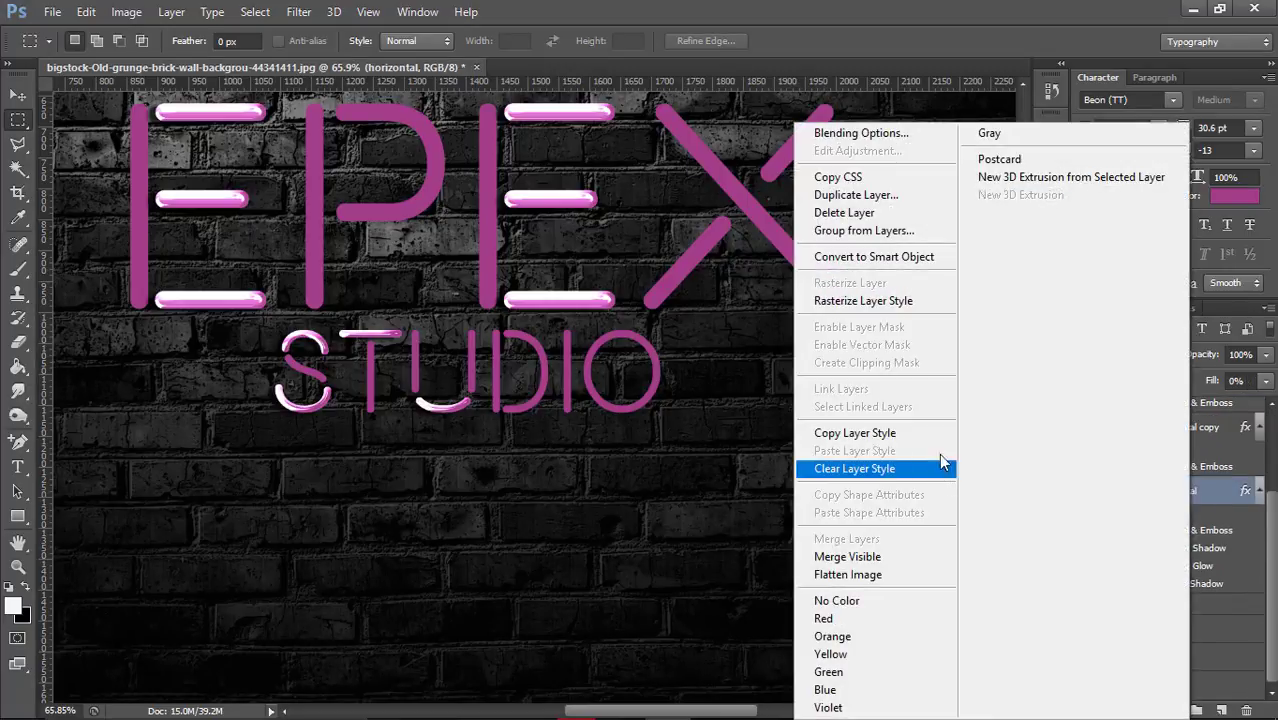
click(930, 442)
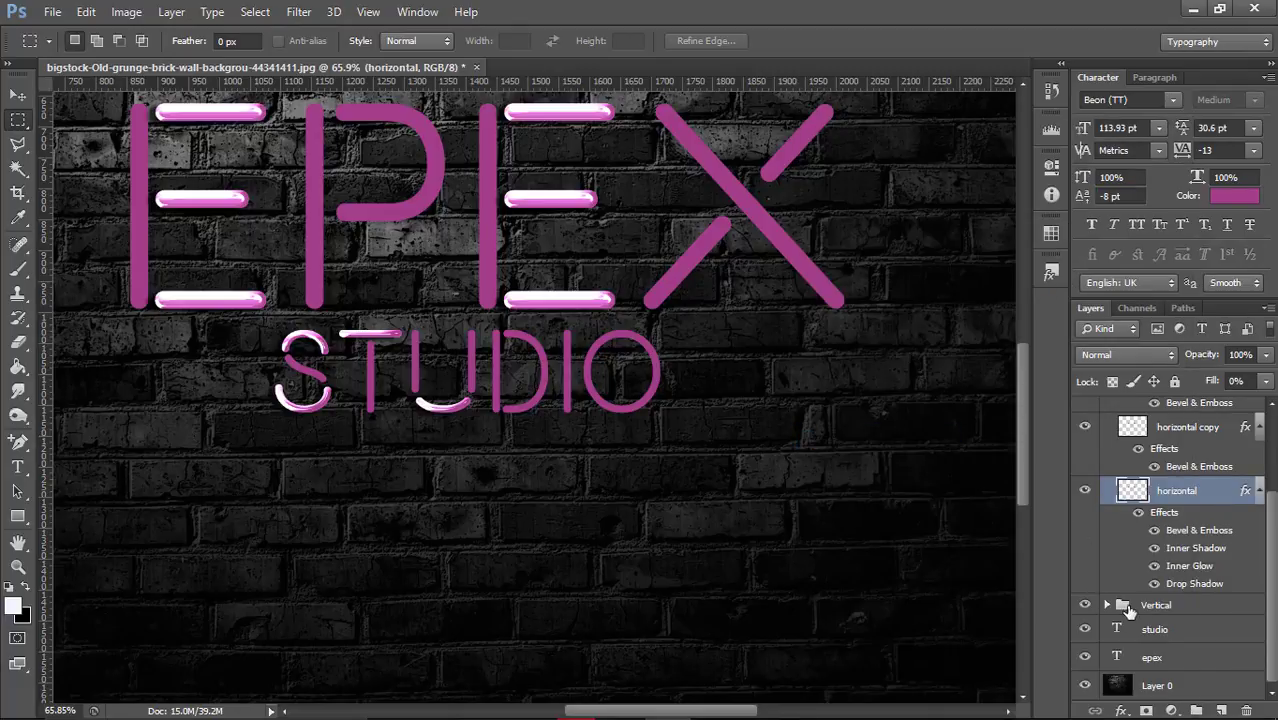
scroll(1150, 603, down, 1)
click(1160, 601)
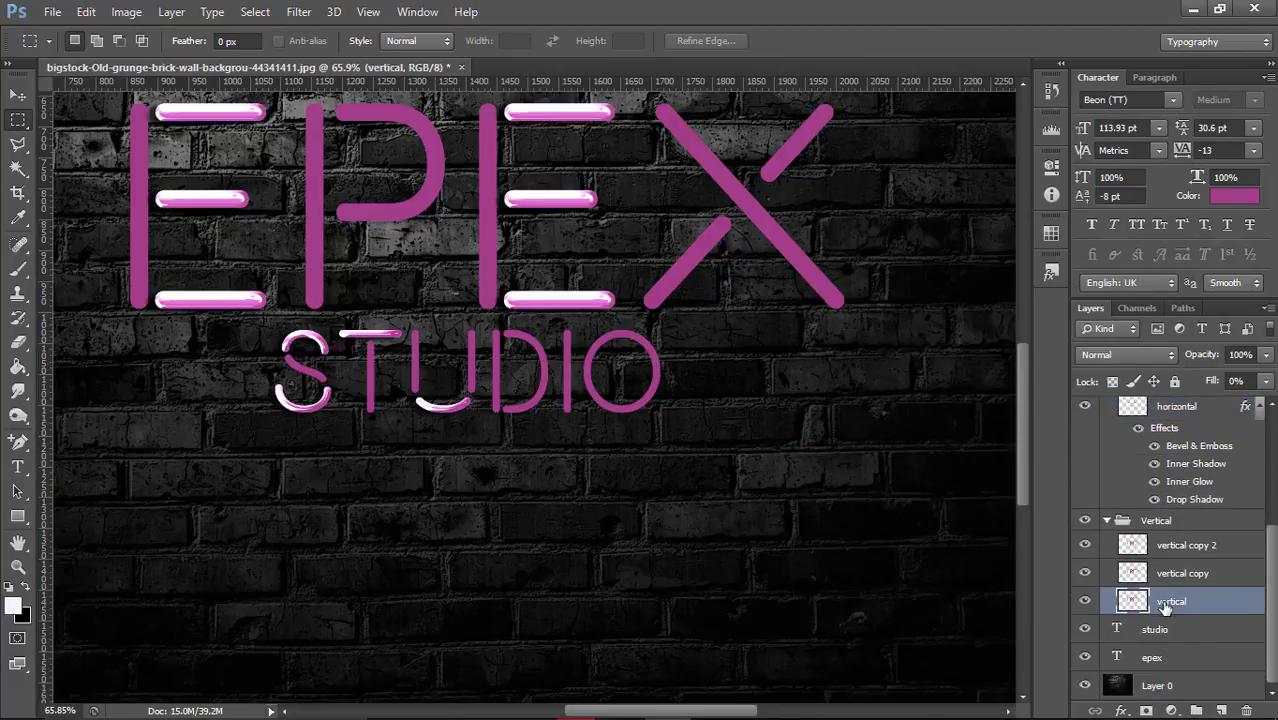
right_click(1162, 603)
click(985, 332)
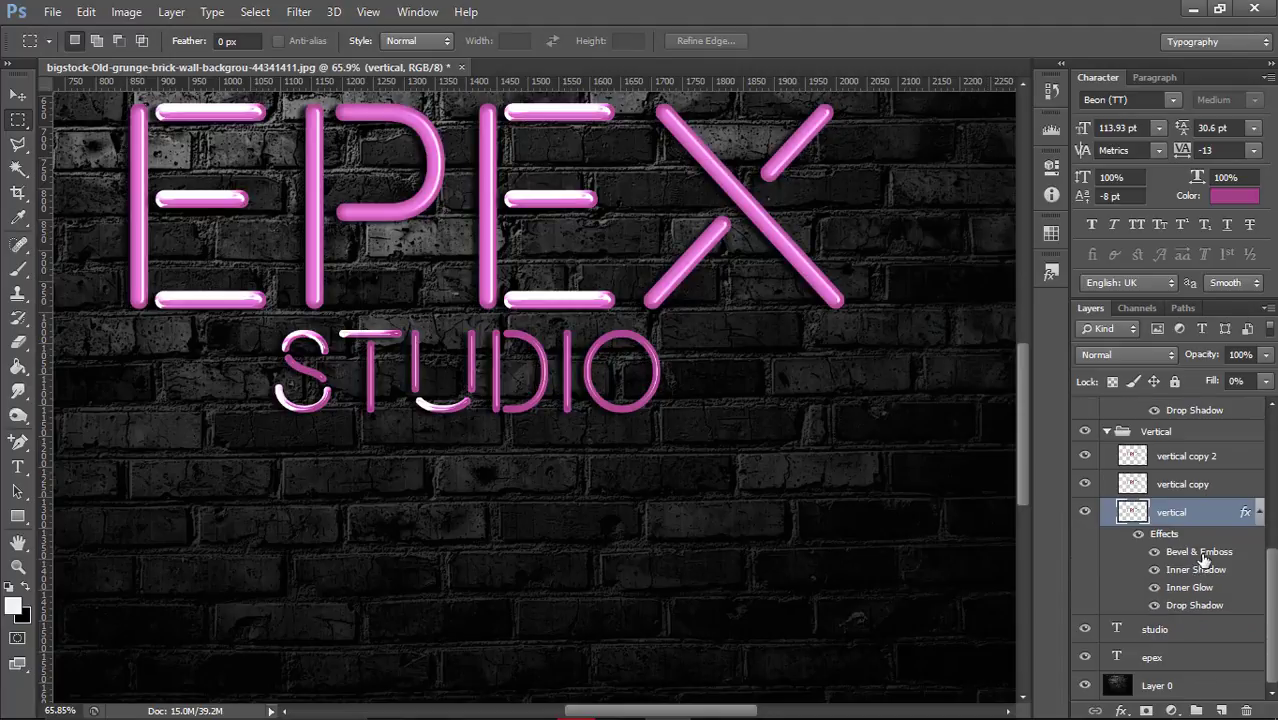
Light the vertical layer's bevel from a 90° angle at 74° altitude
double_click(1203, 553)
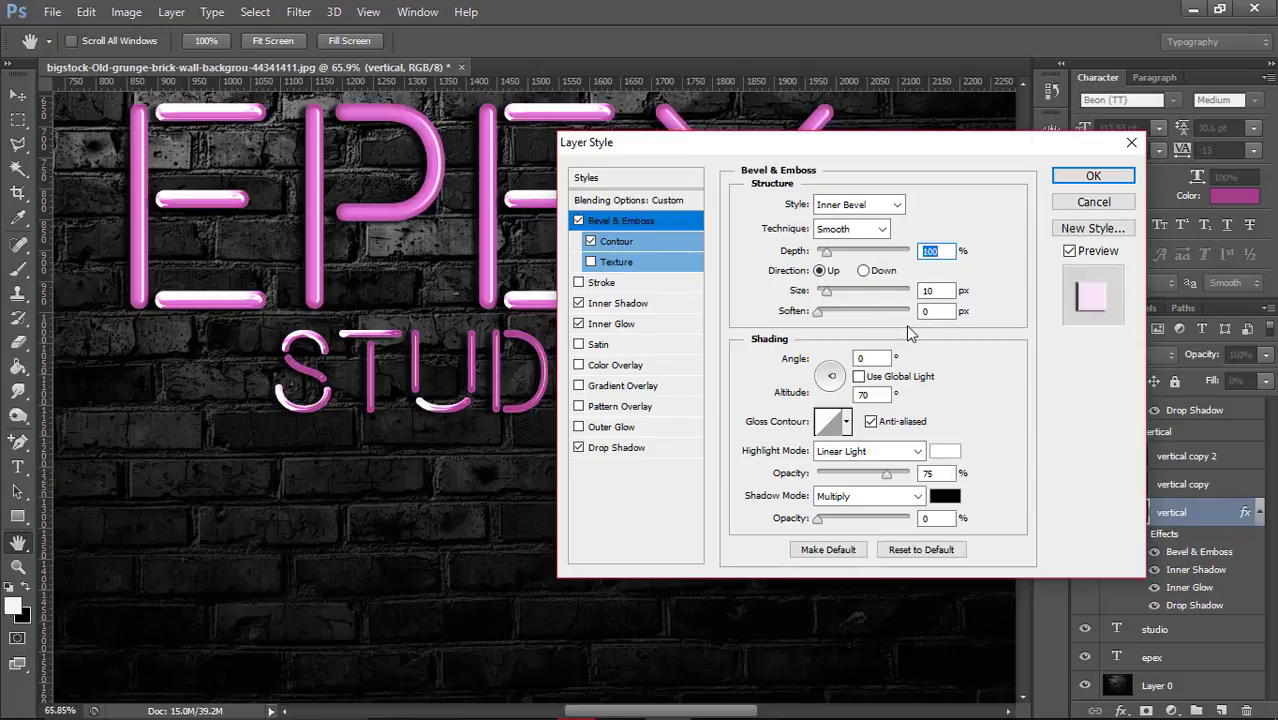
click(882, 358)
text(90)
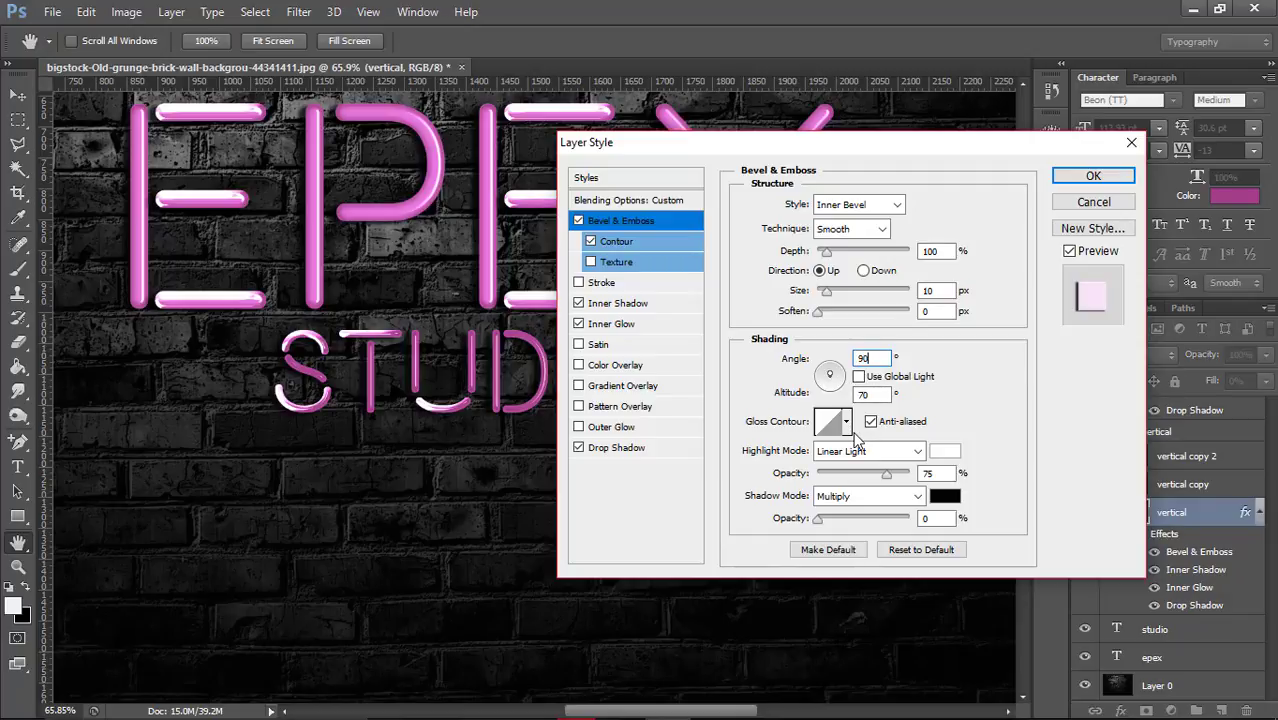
click(868, 393)
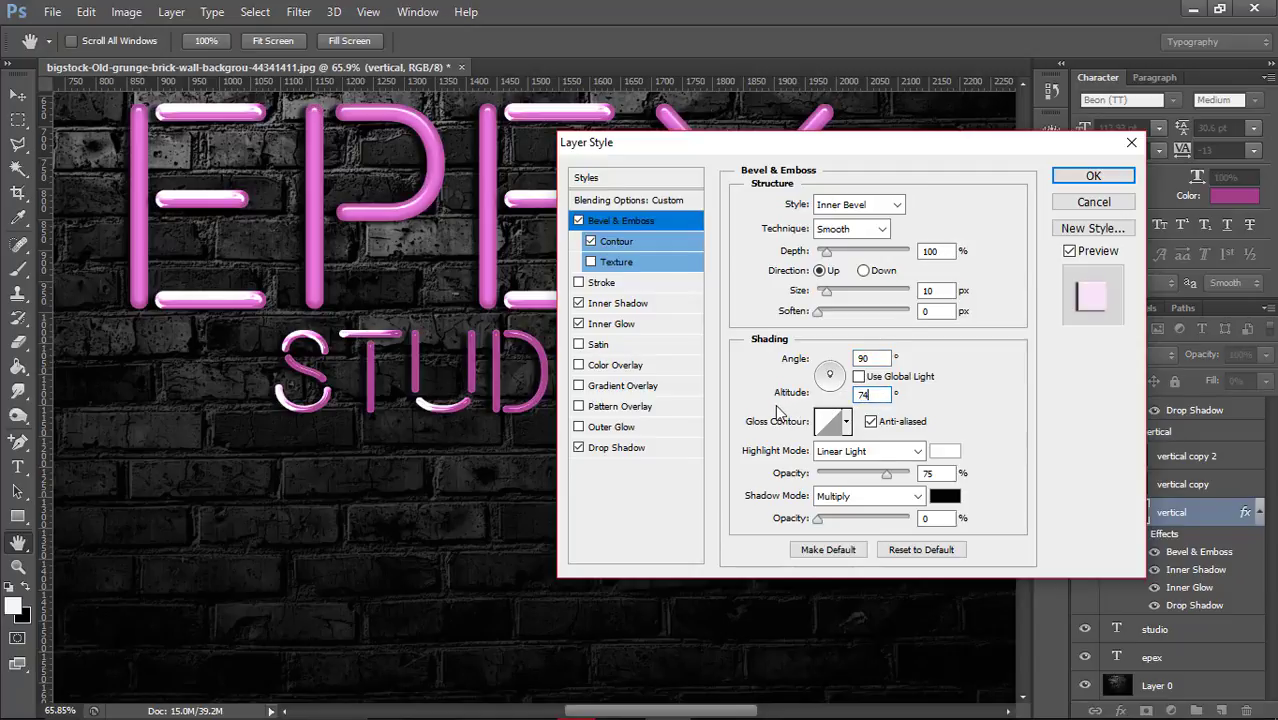
text(4)
Reduce the vertical layer's Inner Glow size to 15 px and apply the style
click(612, 324)
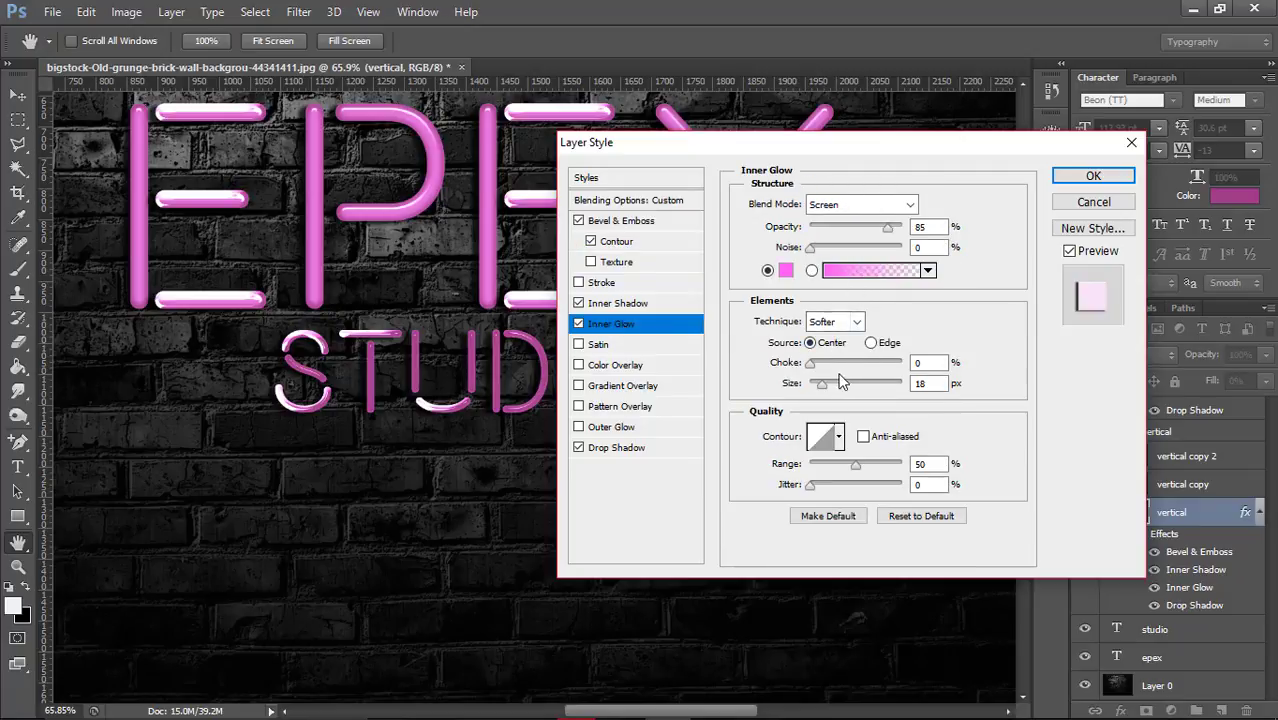
double_click(912, 384)
text(15)
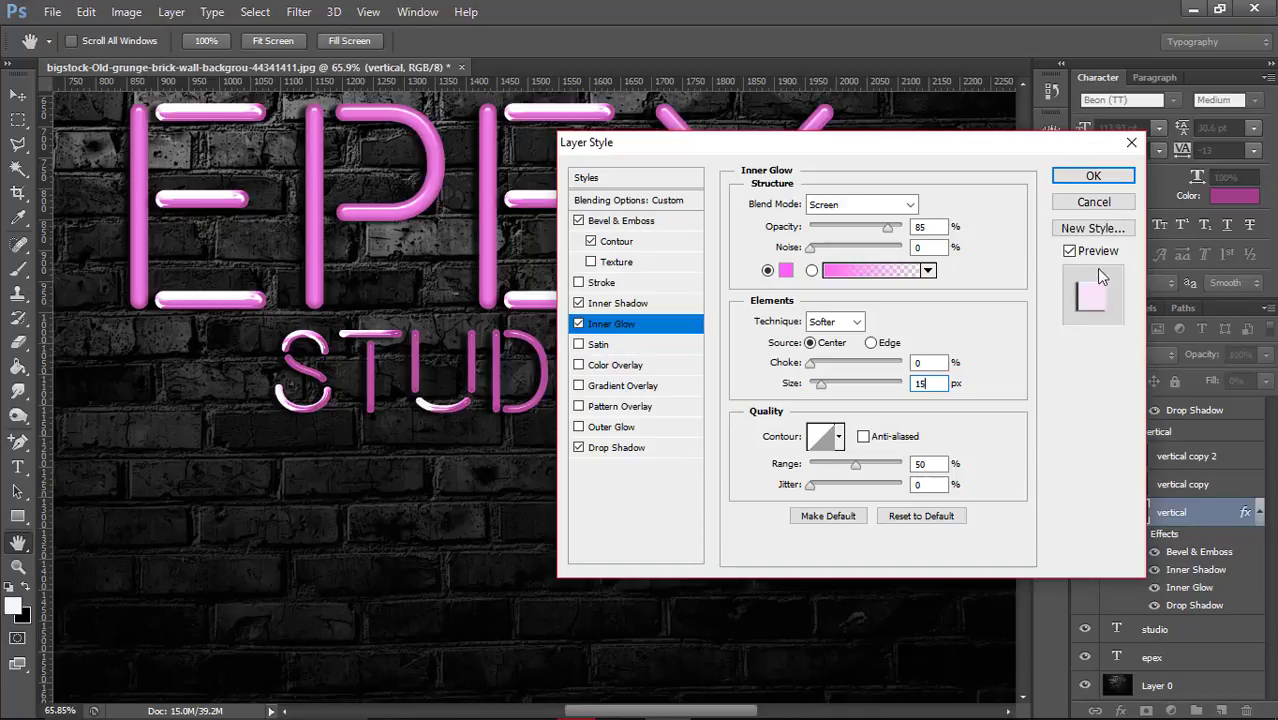
click(1093, 176)
Copy the layer style from the horizontal copy layer
scroll(1177, 483, up, 2)
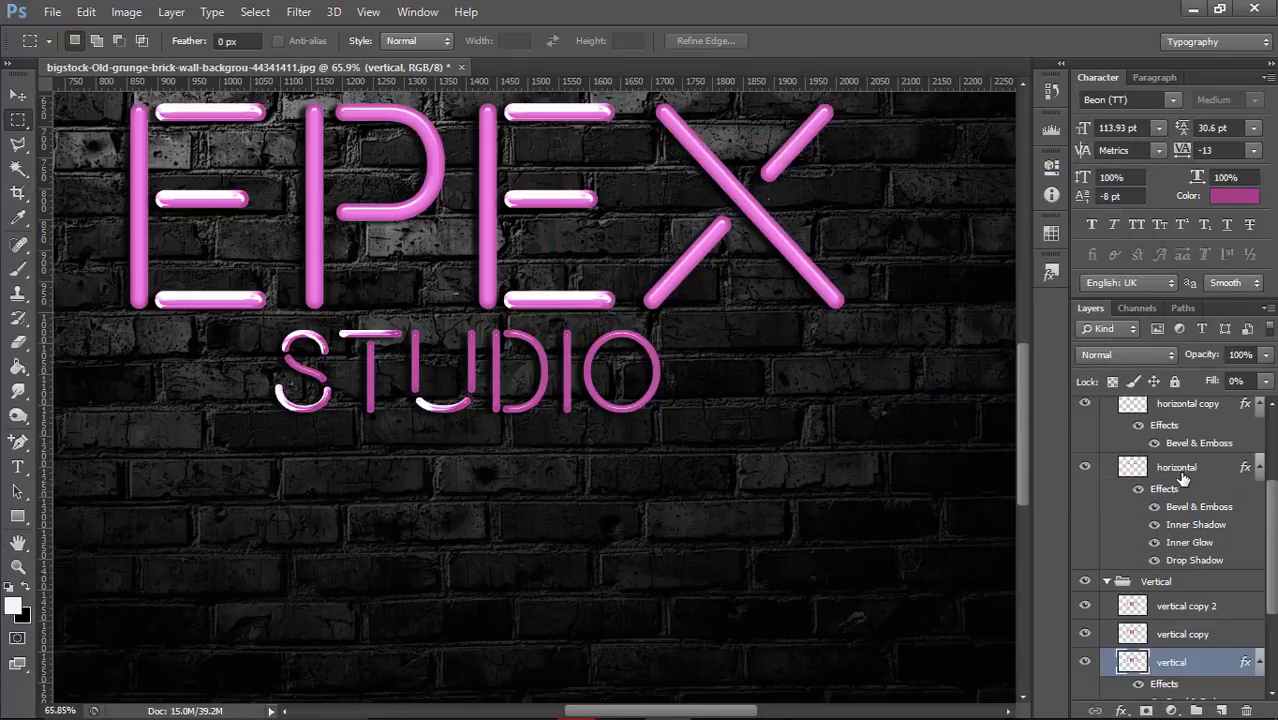
scroll(1185, 483, up, 2)
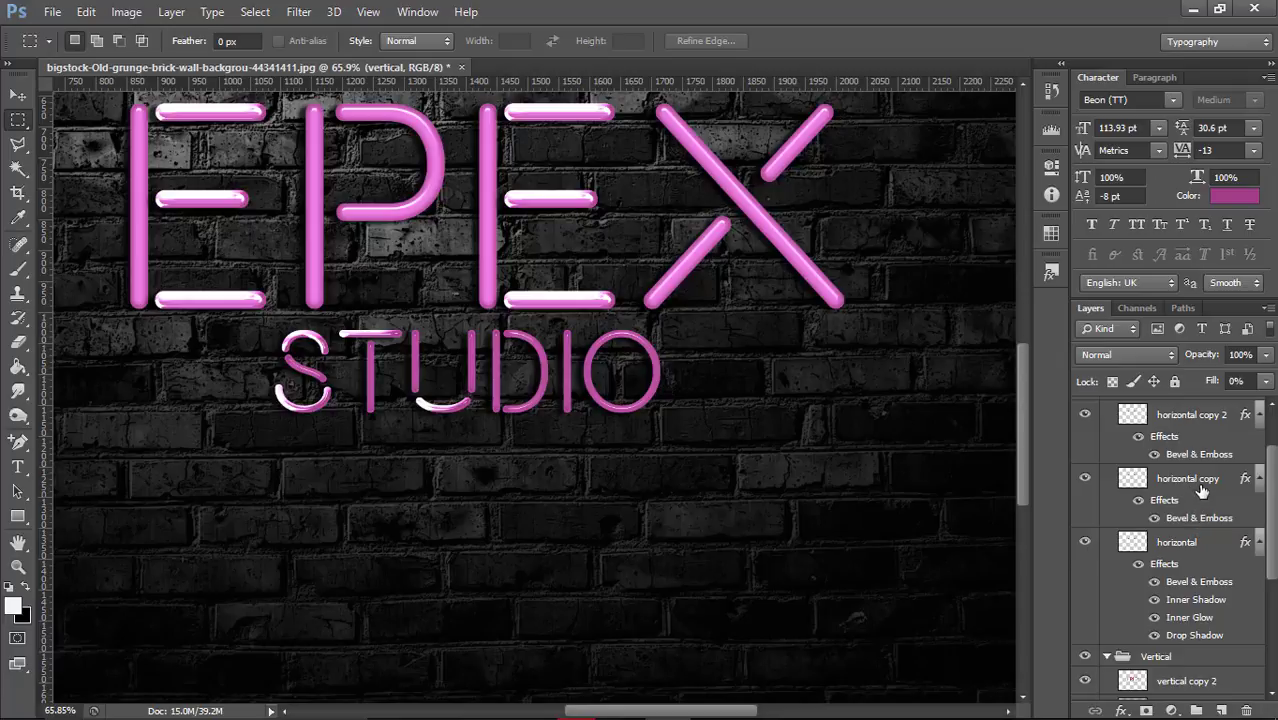
click(1198, 488)
right_click(1198, 488)
click(918, 433)
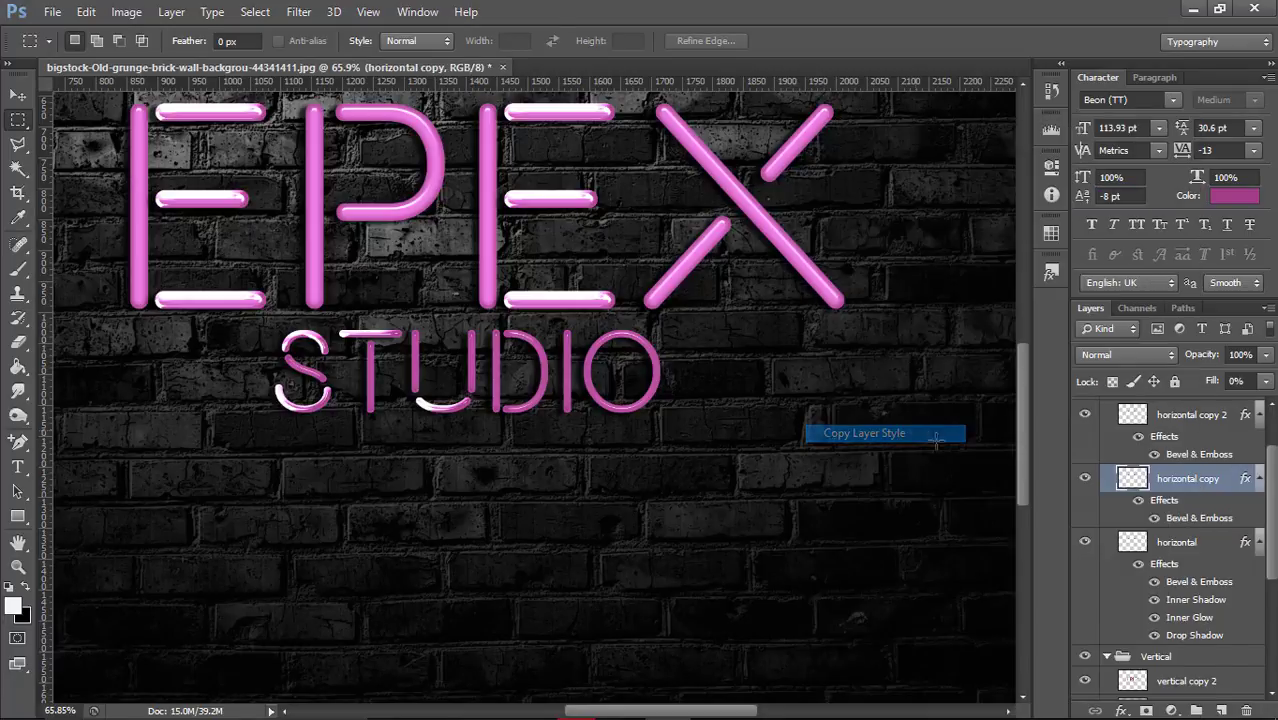
Select the vertical copy layer and bring up its layer options menu
scroll(1125, 511, down, 3)
scroll(1125, 511, down, 2)
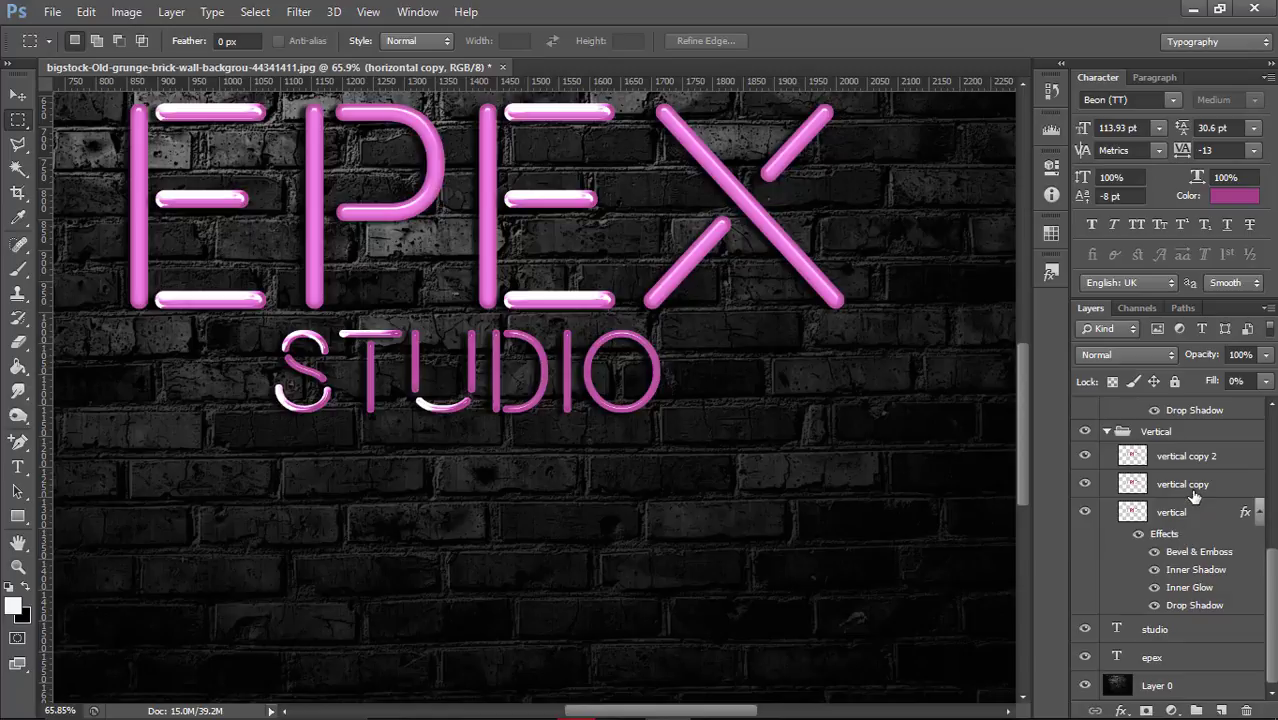
click(1190, 492)
right_click(1188, 495)
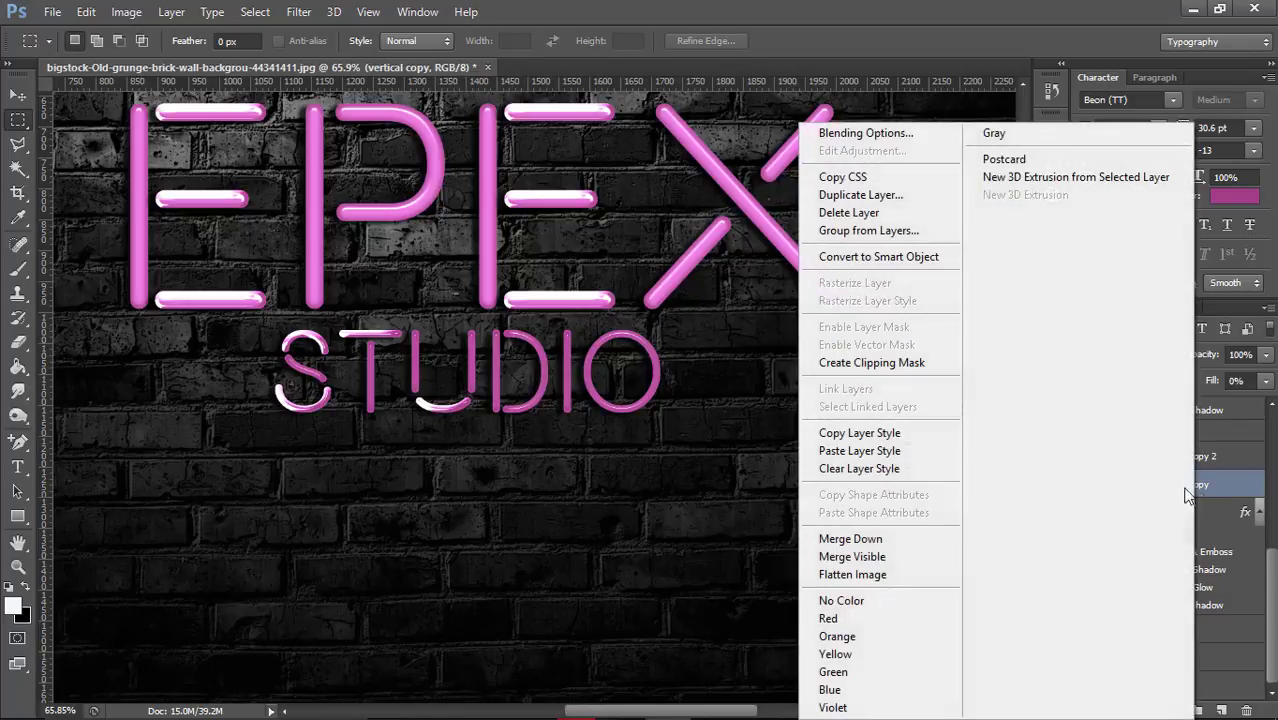
Paste the copied bevel onto vertical copy and relight it at 76° angle, 53° altitude
click(919, 458)
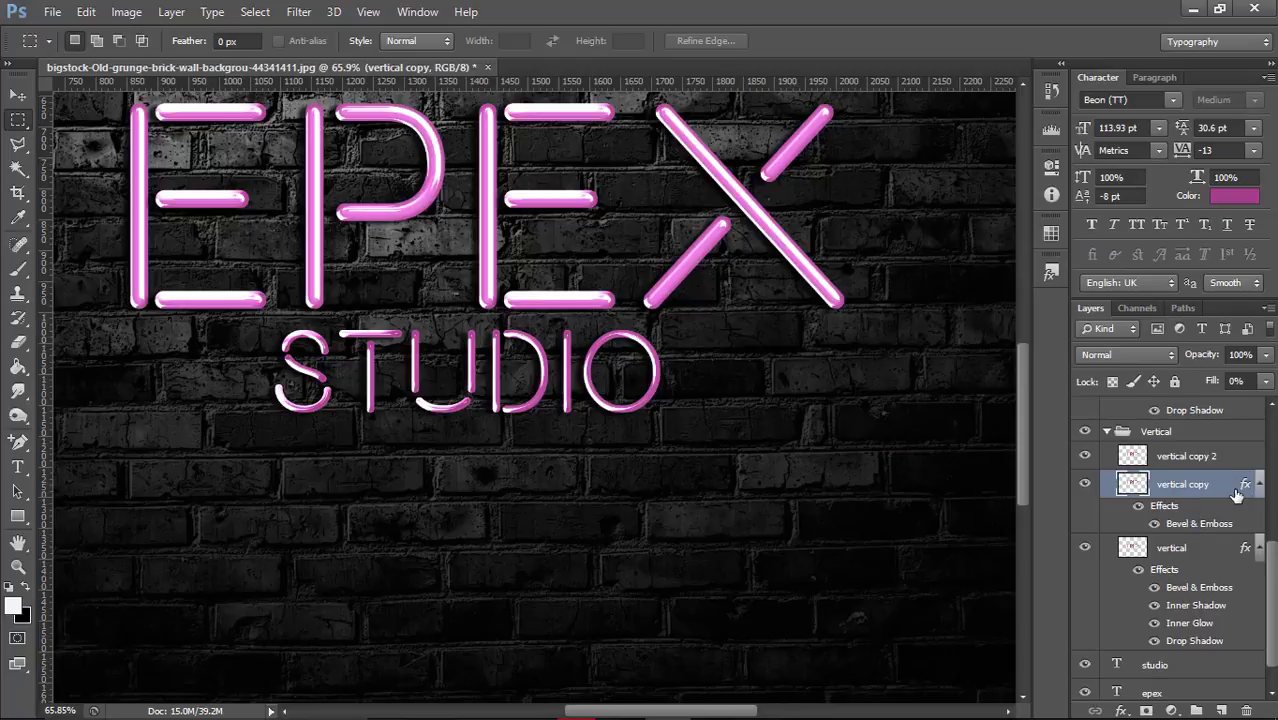
double_click(1245, 486)
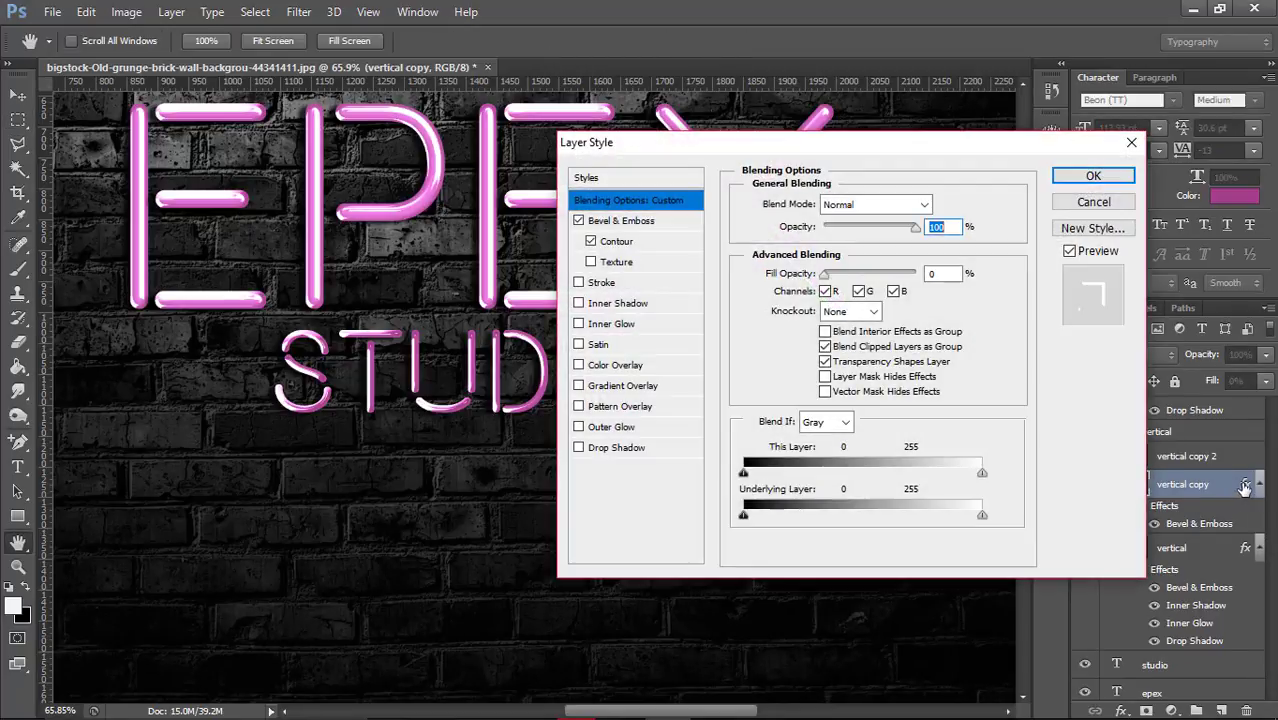
click(622, 221)
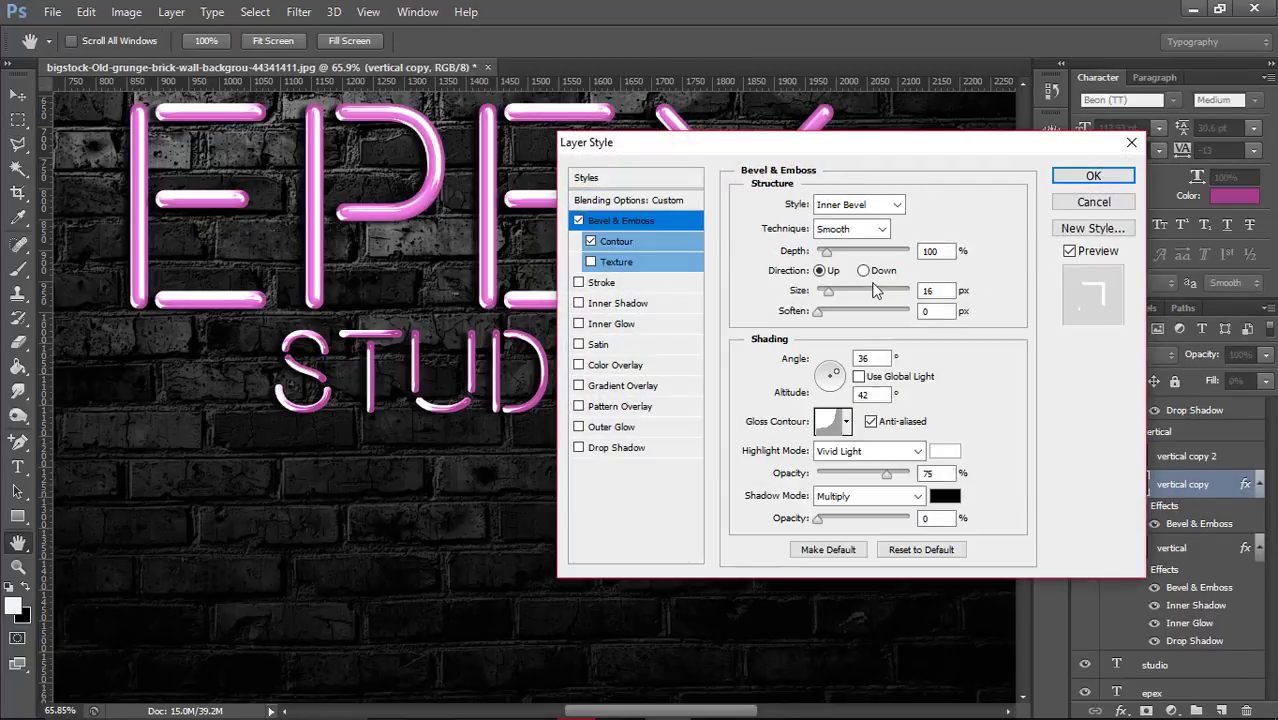
double_click(868, 358)
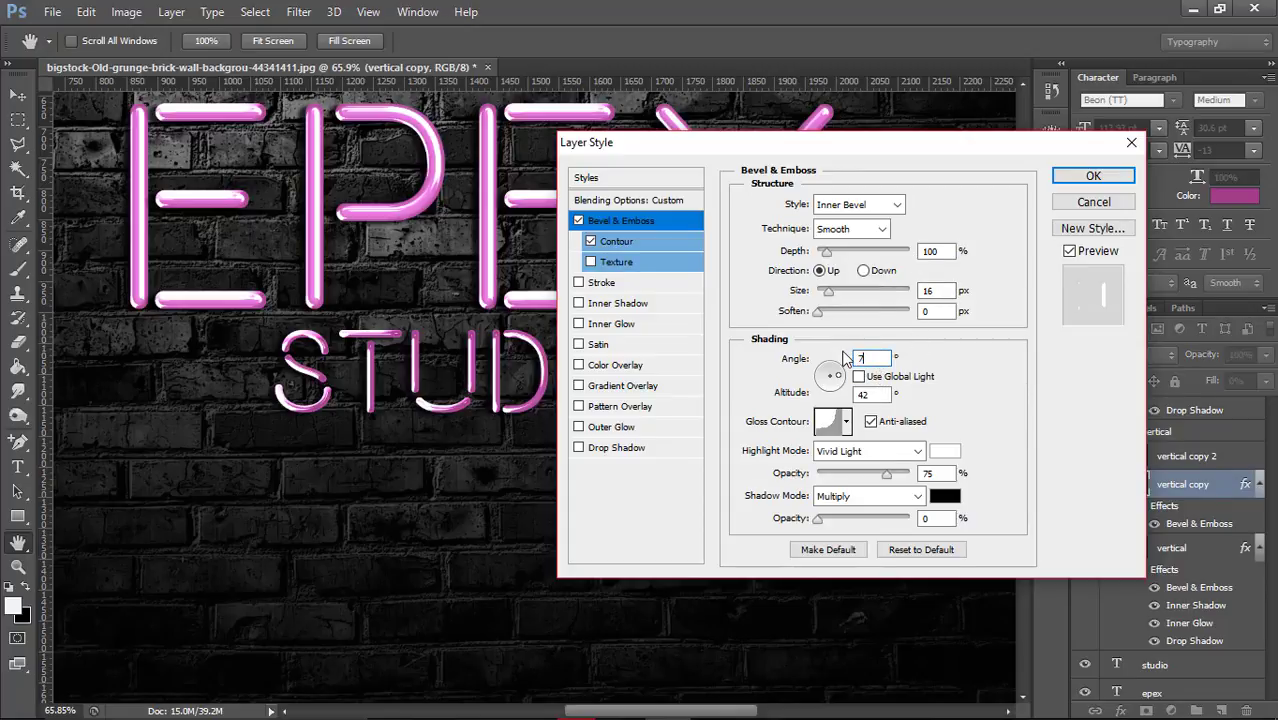
text(76)
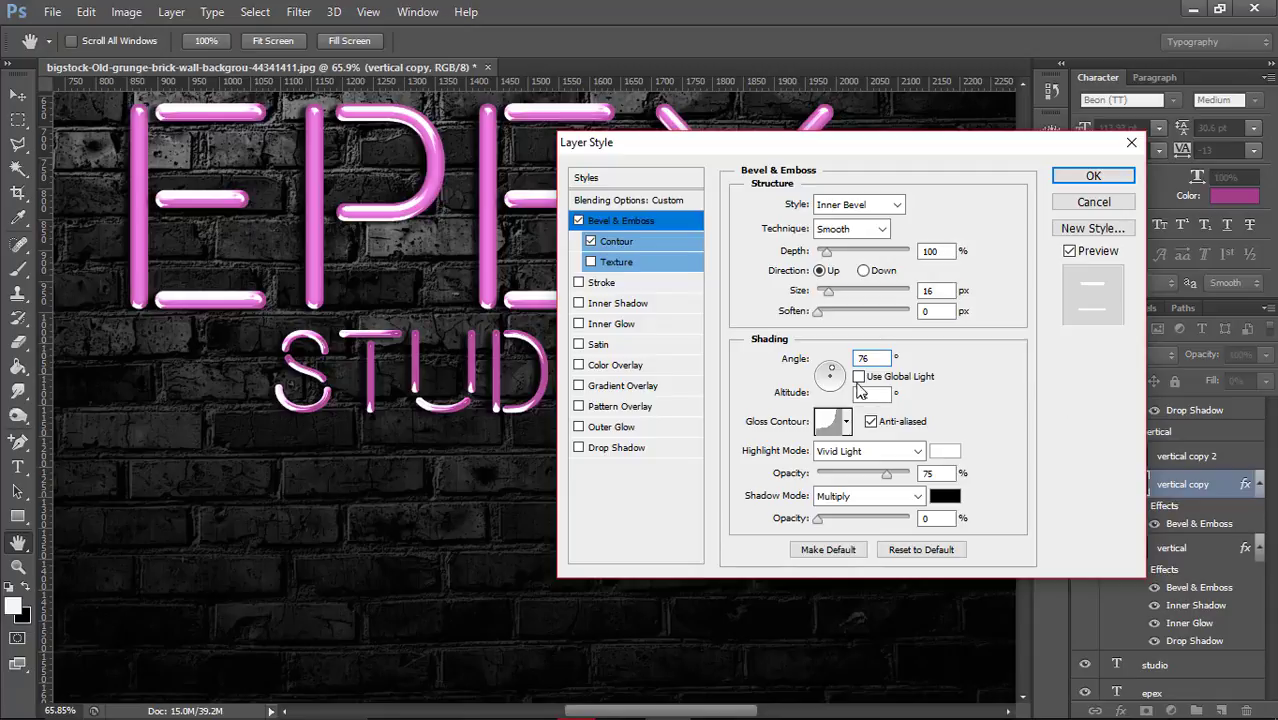
double_click(870, 394)
text(53)
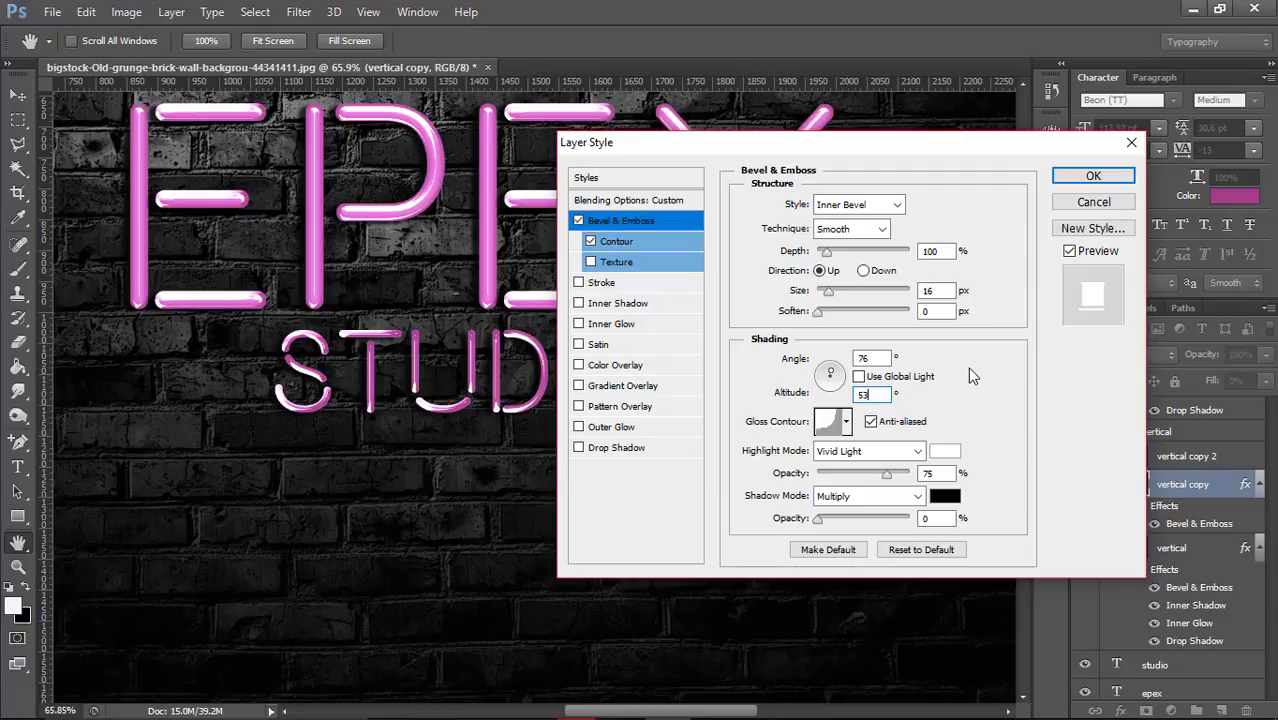
click(1092, 177)
Copy horizontal copy 2's Bevel & Emboss layer style and paste it onto vertical copy 2
scroll(1177, 576, up, 3)
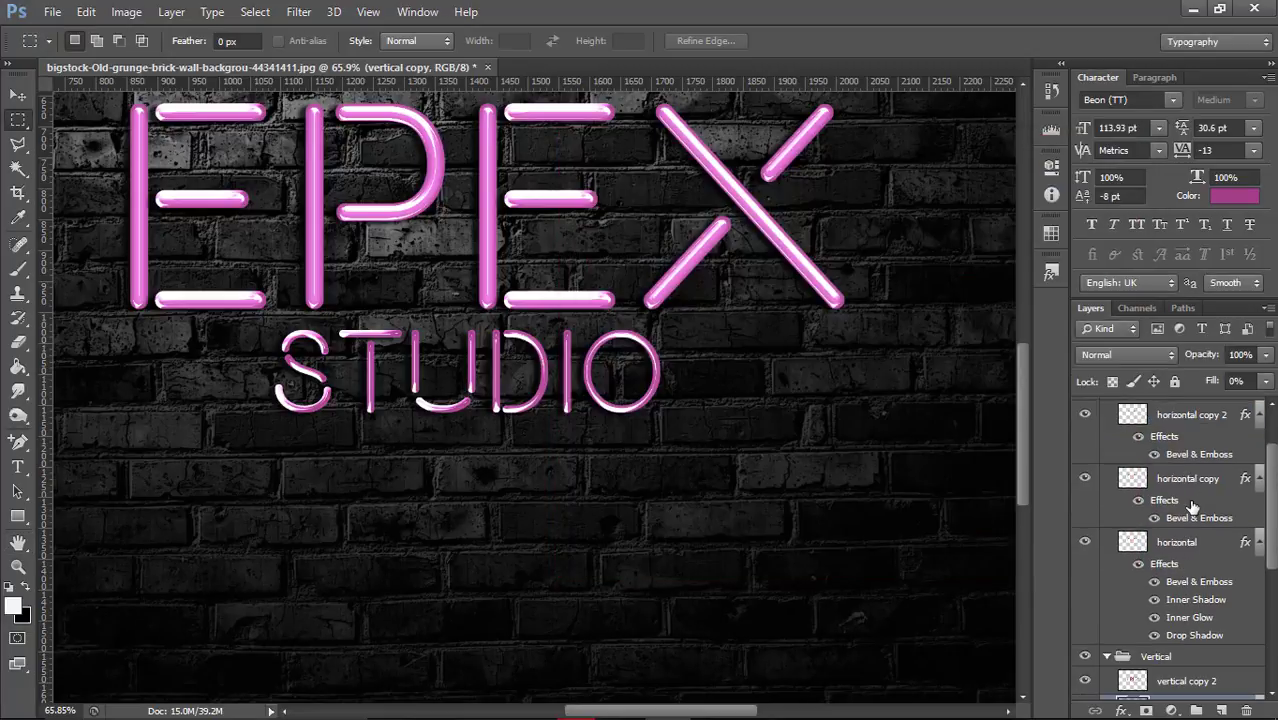
scroll(1190, 500, up, 3)
right_click(1177, 495)
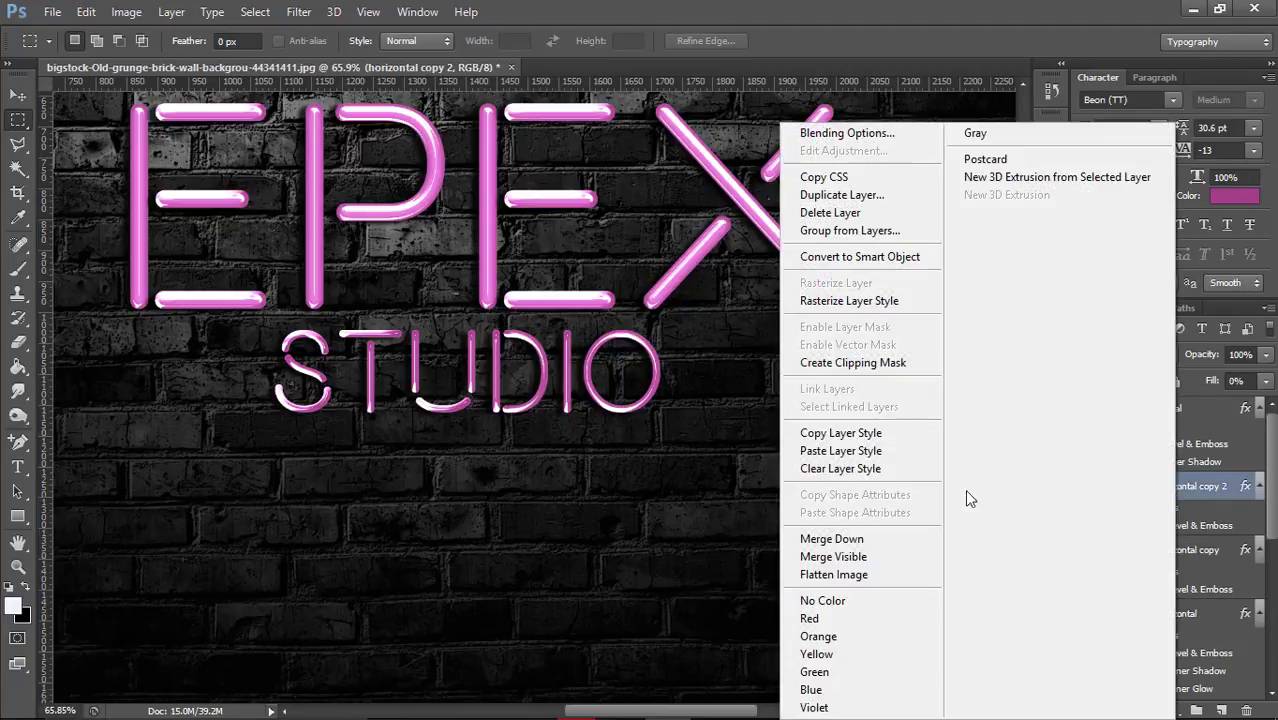
click(851, 430)
scroll(1190, 530, down, 3)
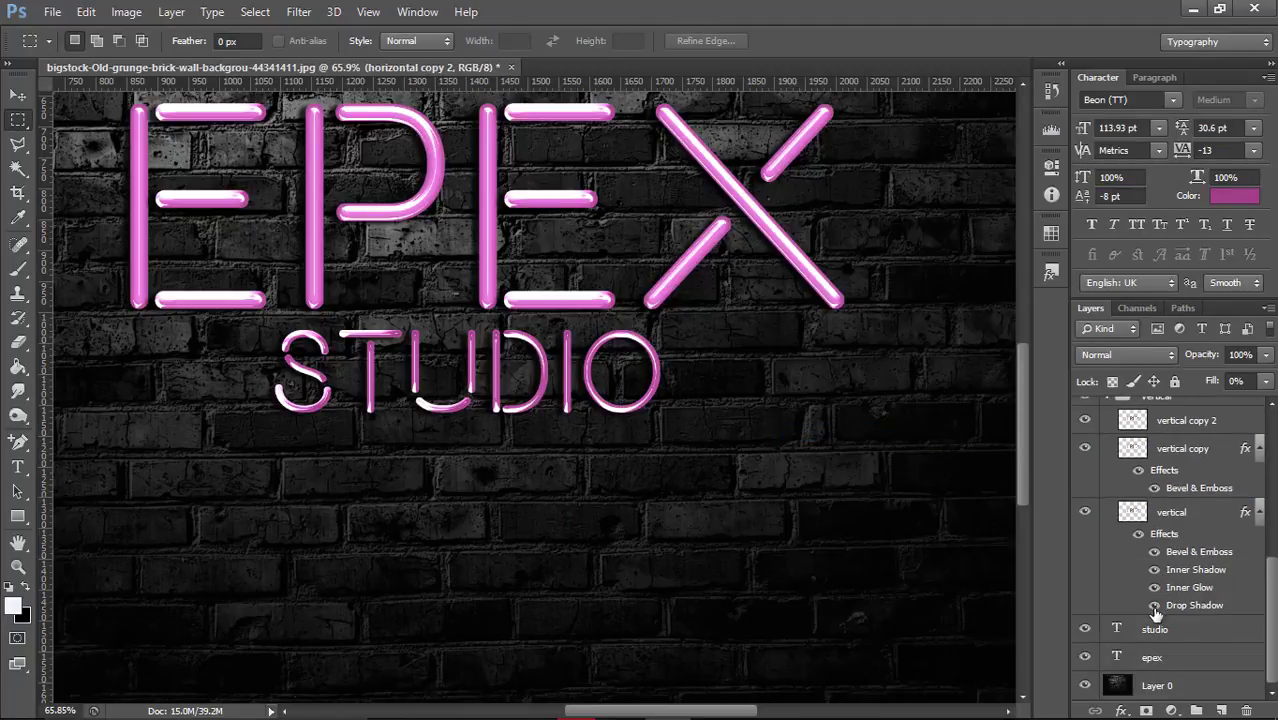
scroll(1190, 533, down, 3)
scroll(1189, 533, up, 2)
right_click(1180, 495)
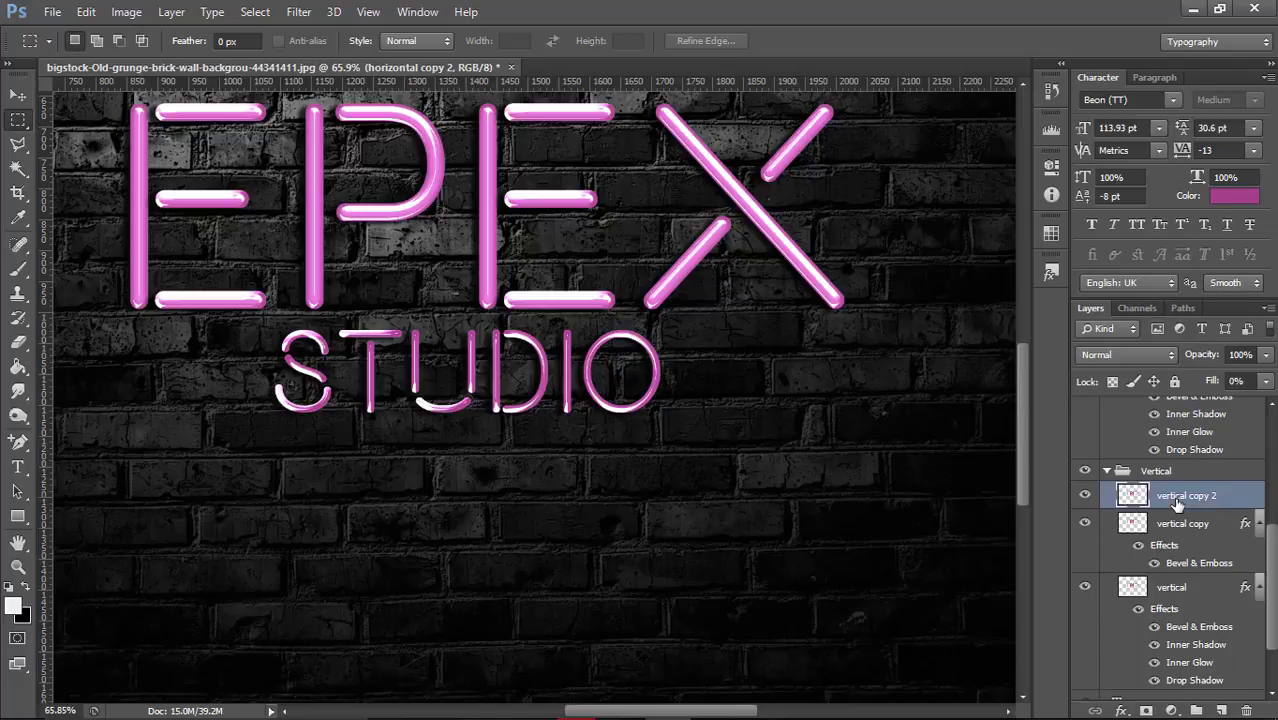
click(868, 451)
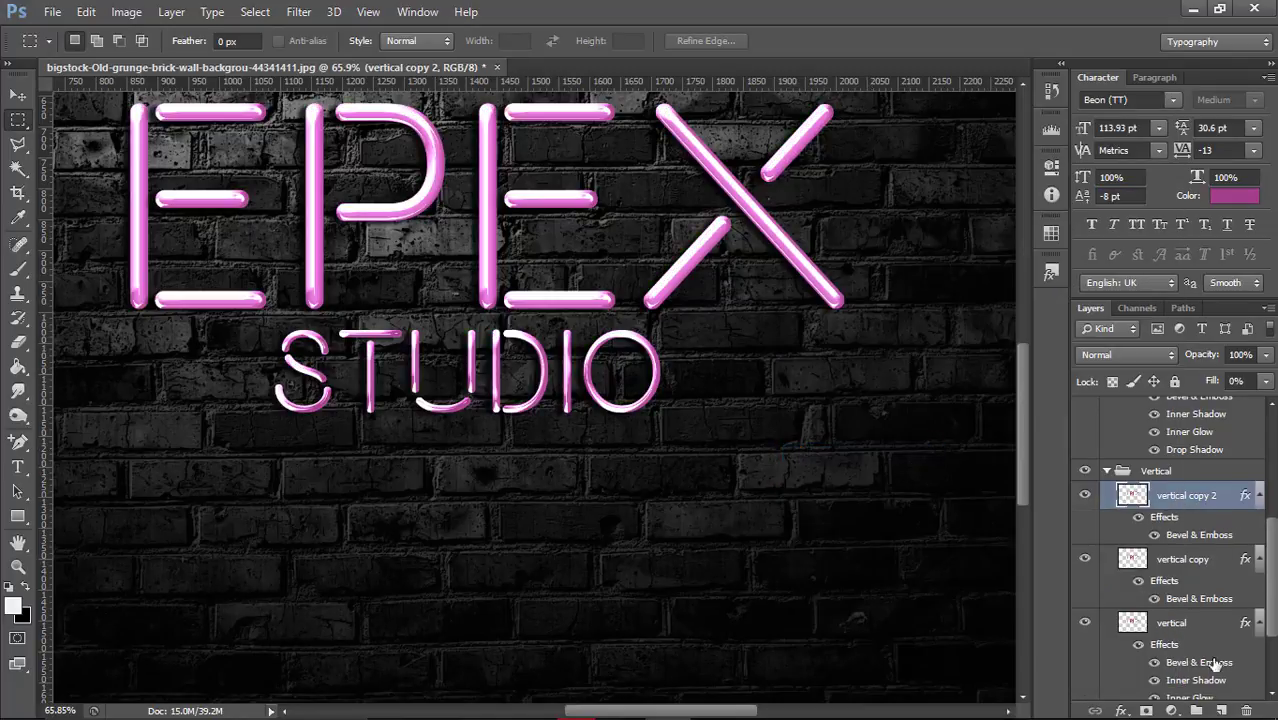
Set vertical copy 2's Bevel & Emboss lighting to -82° angle and 53° altitude
double_click(1232, 500)
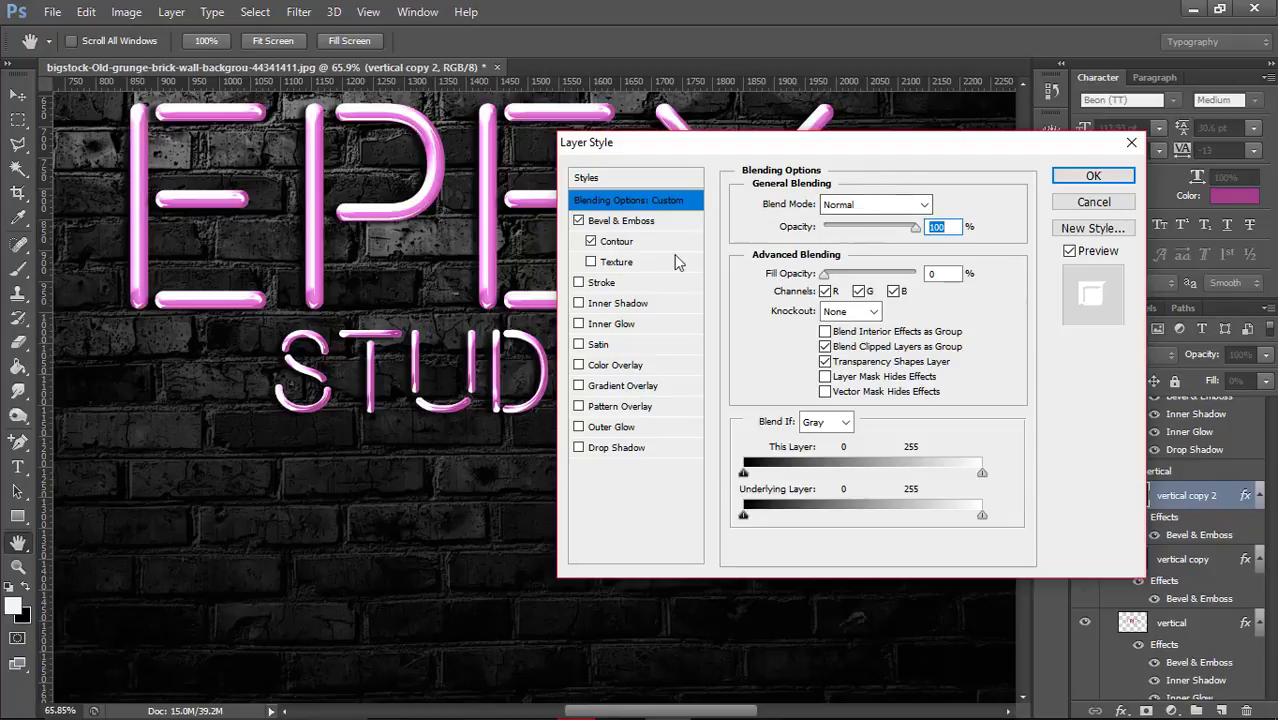
click(637, 221)
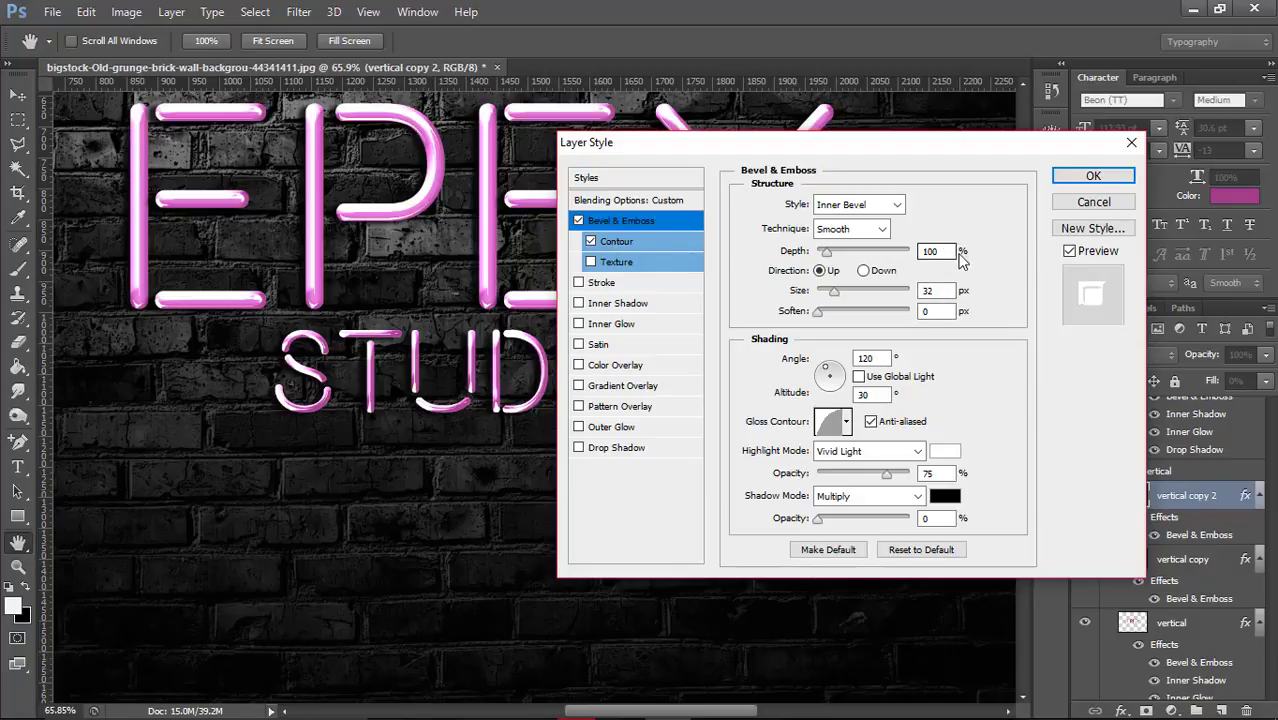
click(941, 290)
key(Tab)
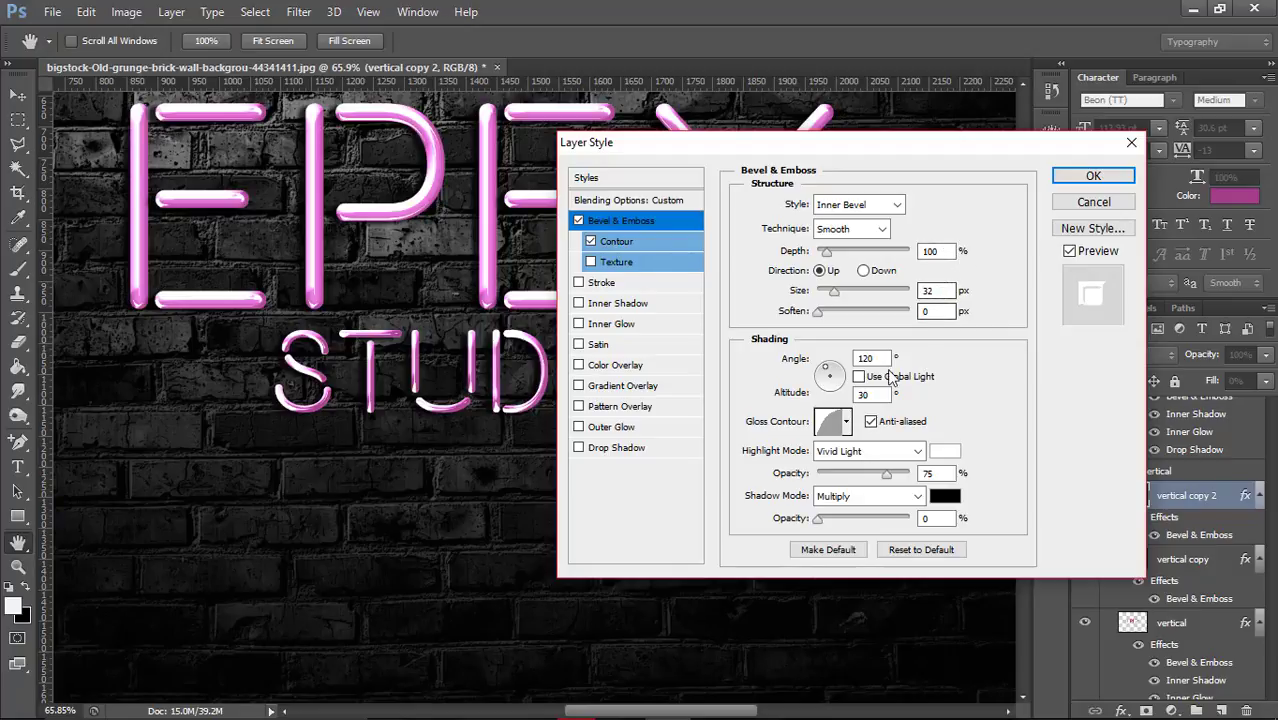
key(Tab)
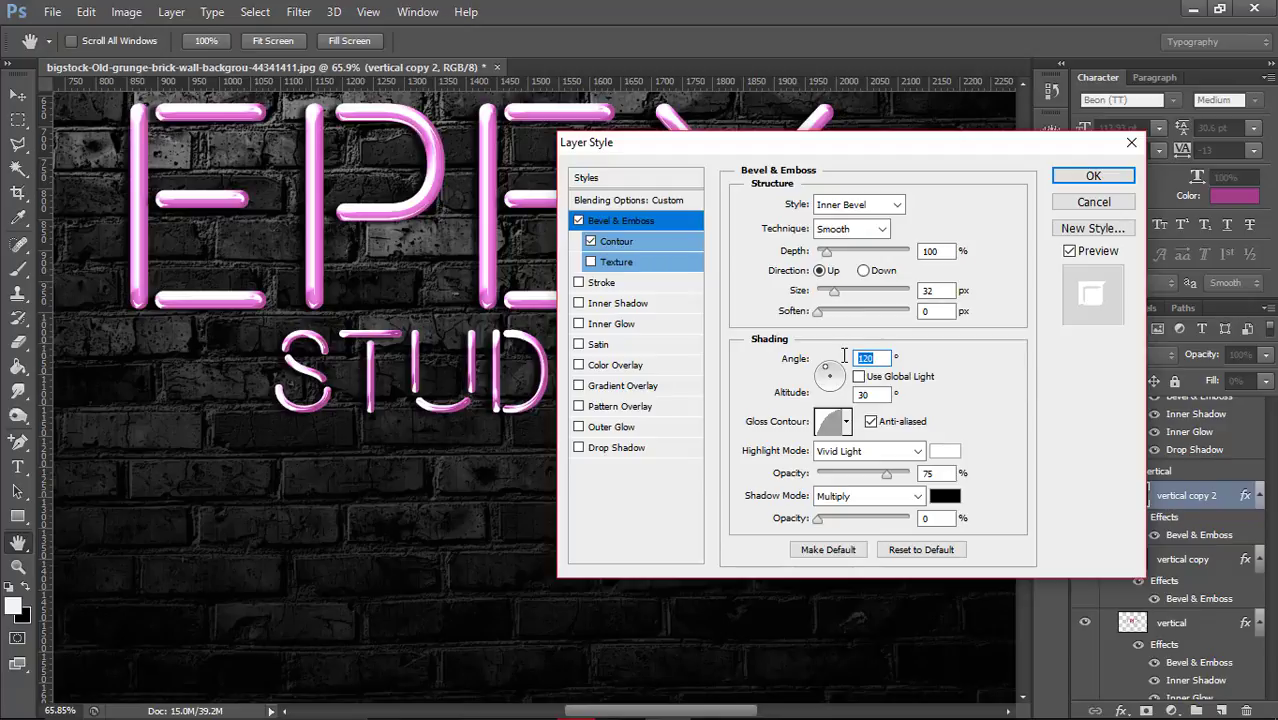
text(82)
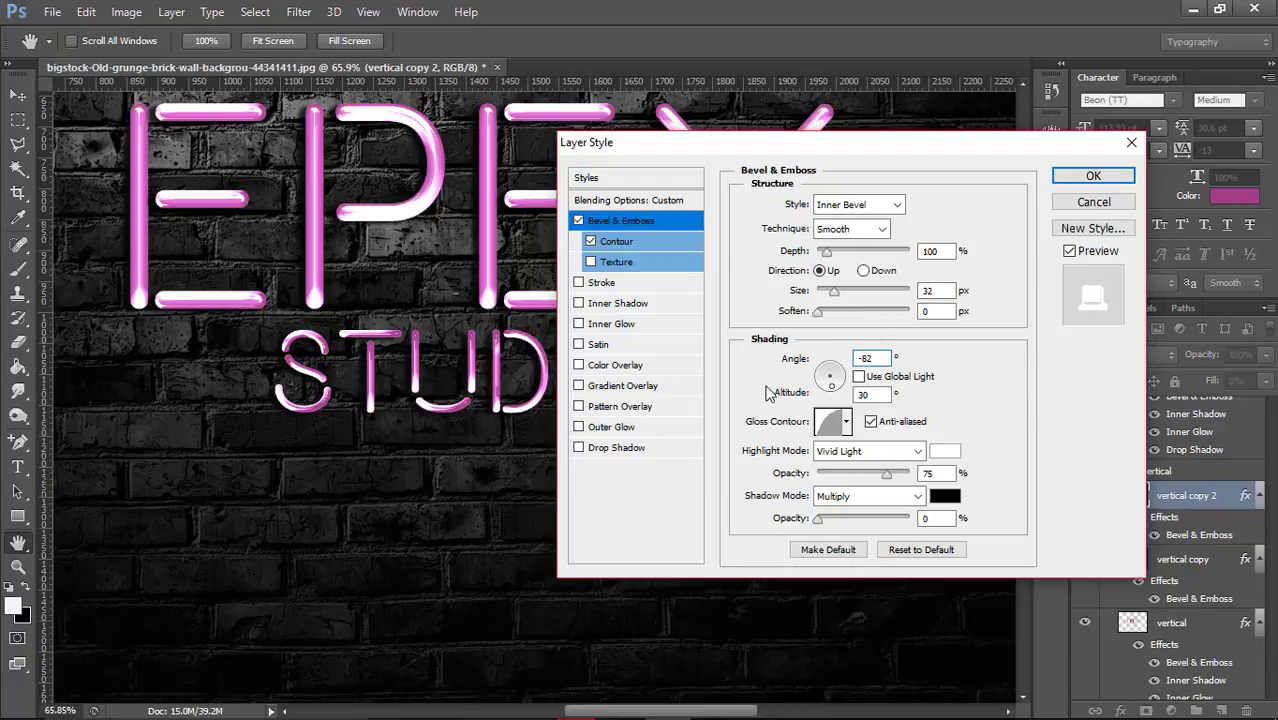
double_click(879, 396)
text(53)
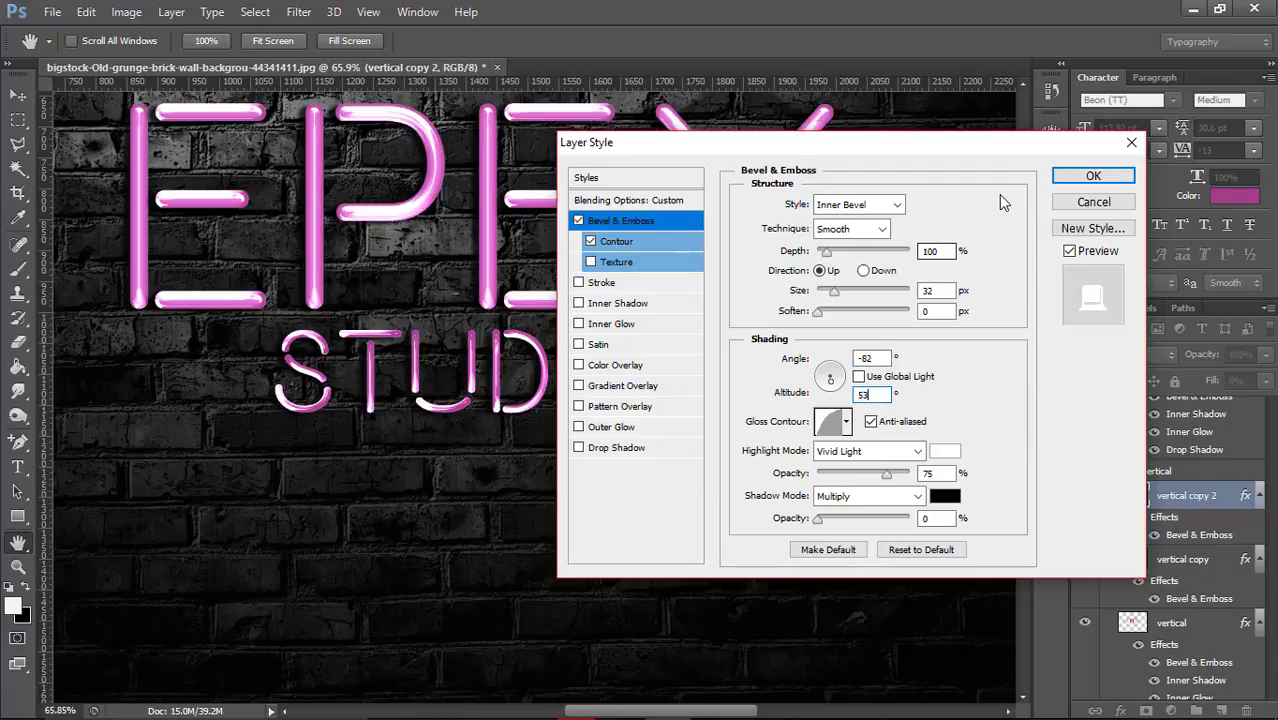
click(1086, 177)
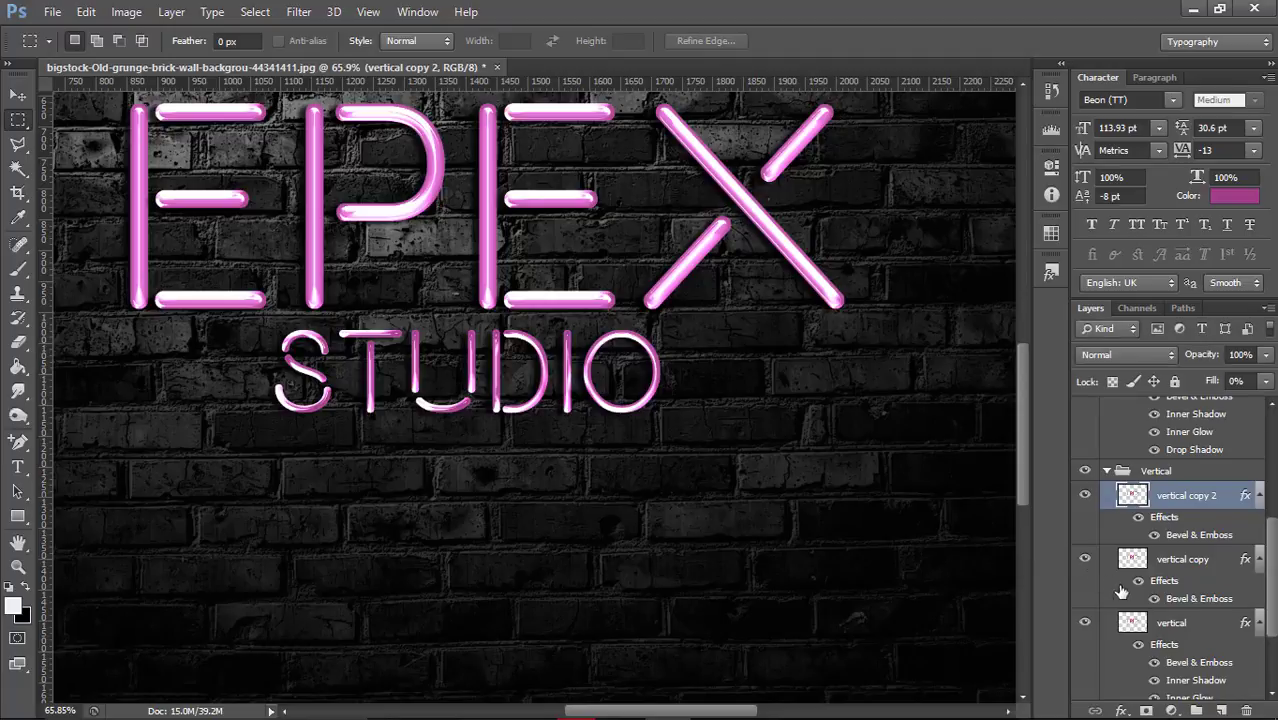
scroll(1204, 611, up, 2)
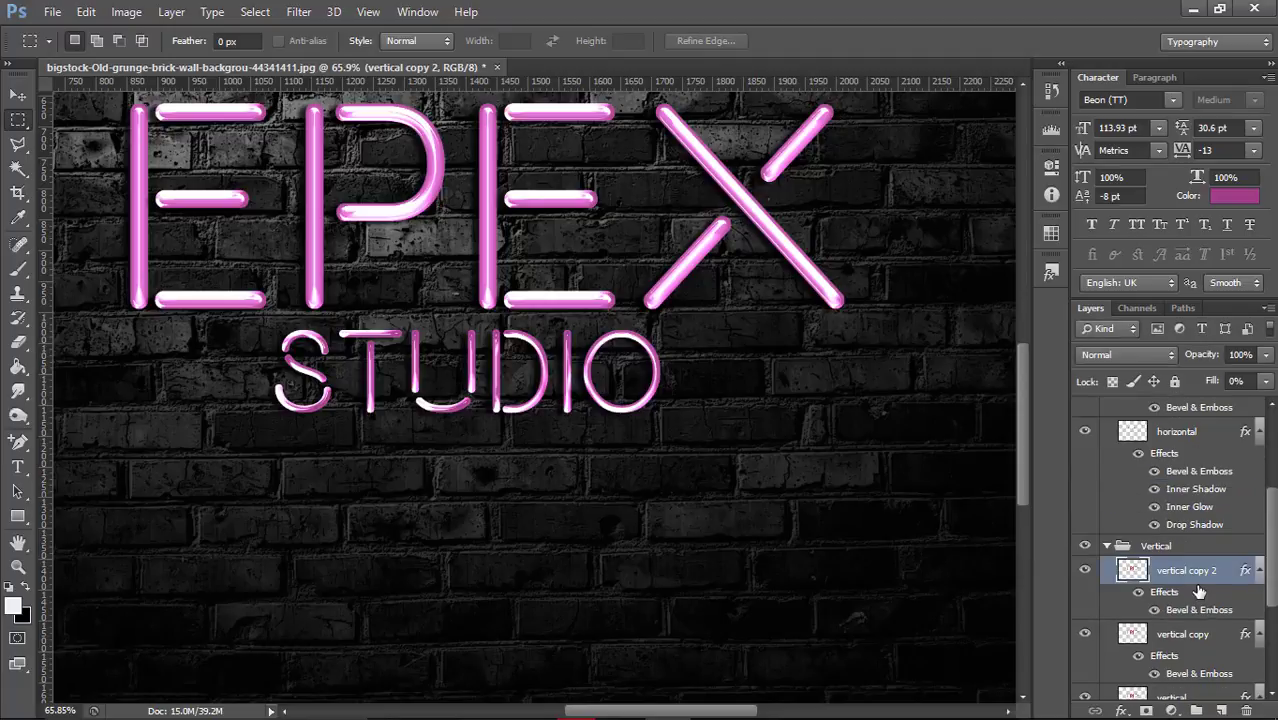
scroll(1198, 591, down, 2)
Change vertical copy's Bevel & Emboss angle from 76° to -76° and apply it
click(1203, 566)
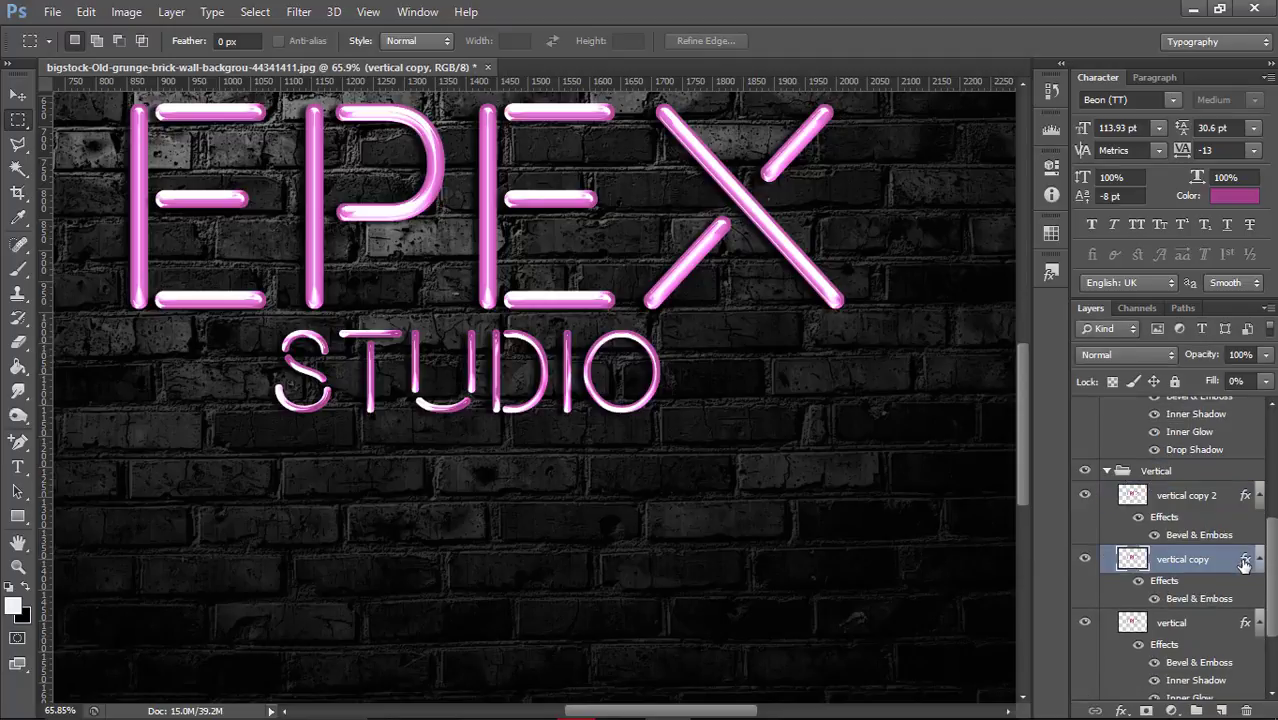
double_click(1243, 565)
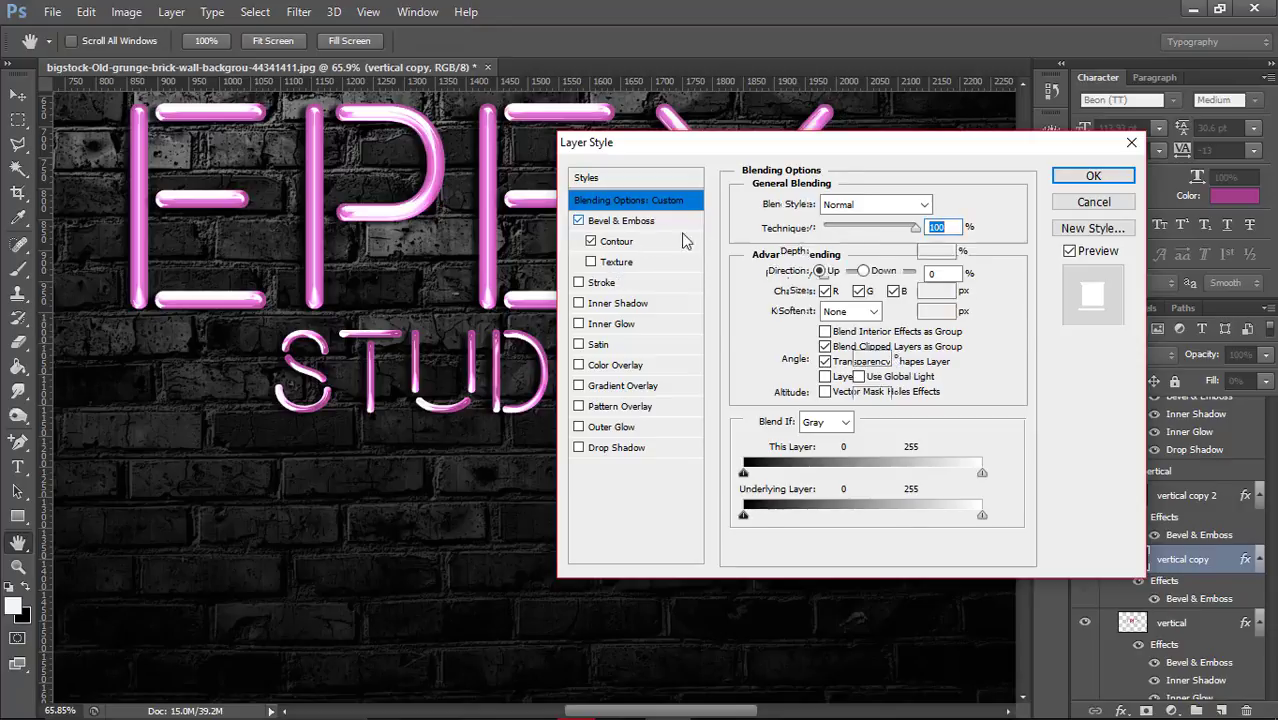
click(621, 220)
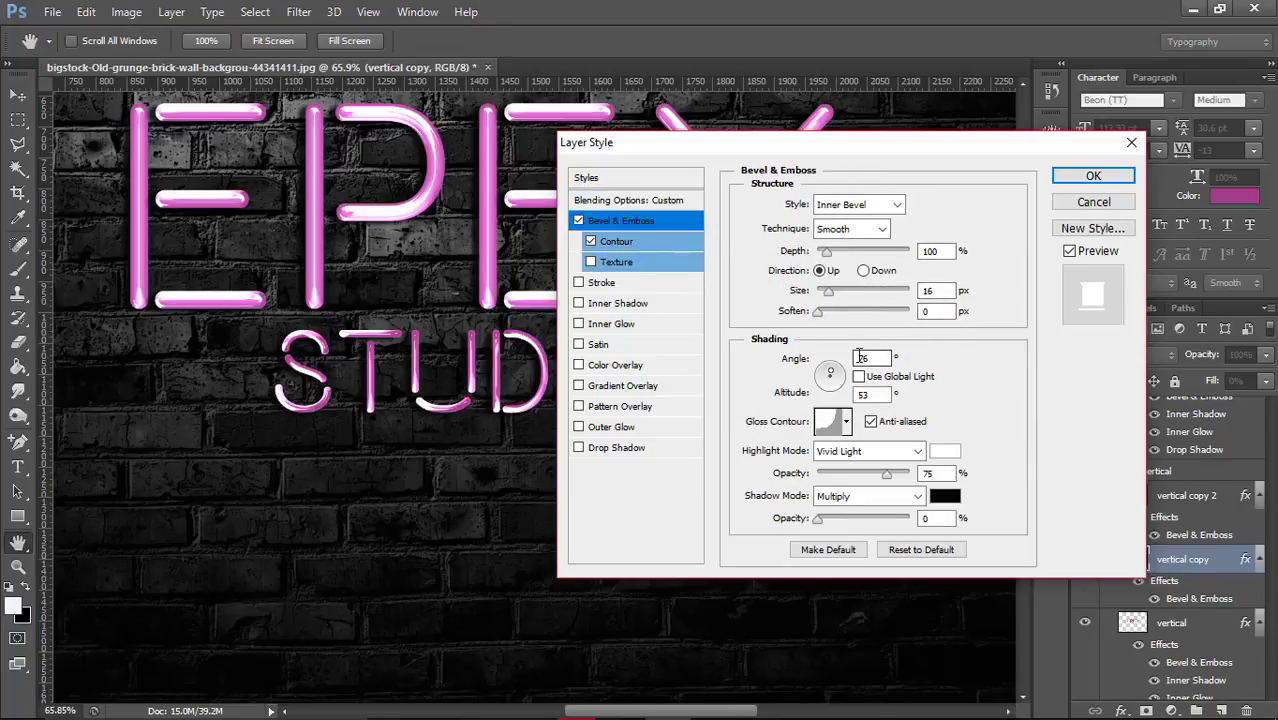
text(-)
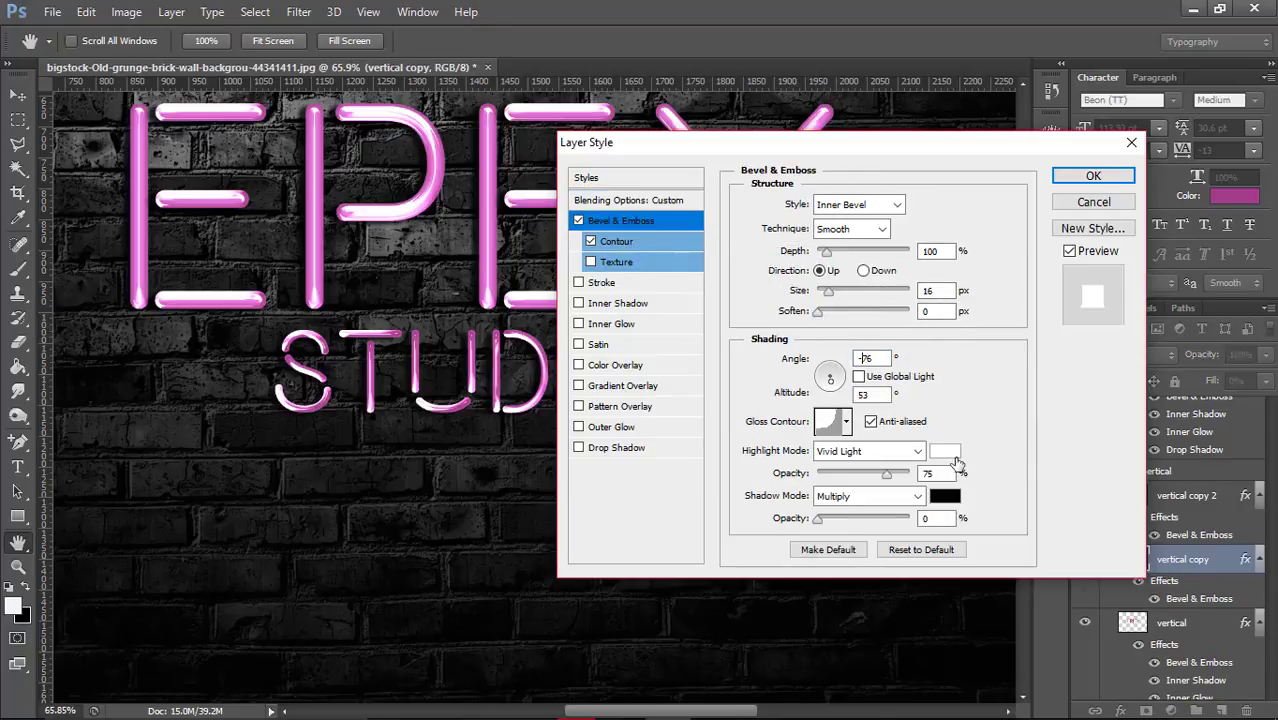
click(1112, 177)
scroll(1120, 576, down, 2)
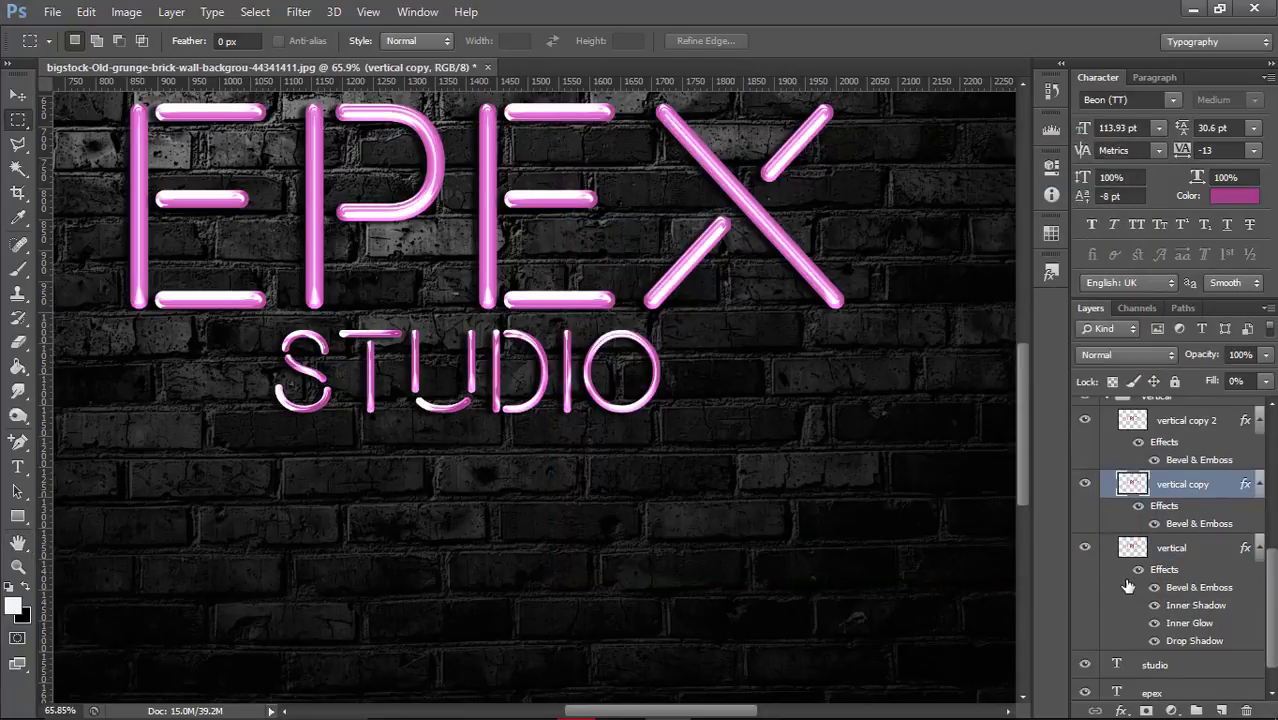
scroll(1126, 586, down, 2)
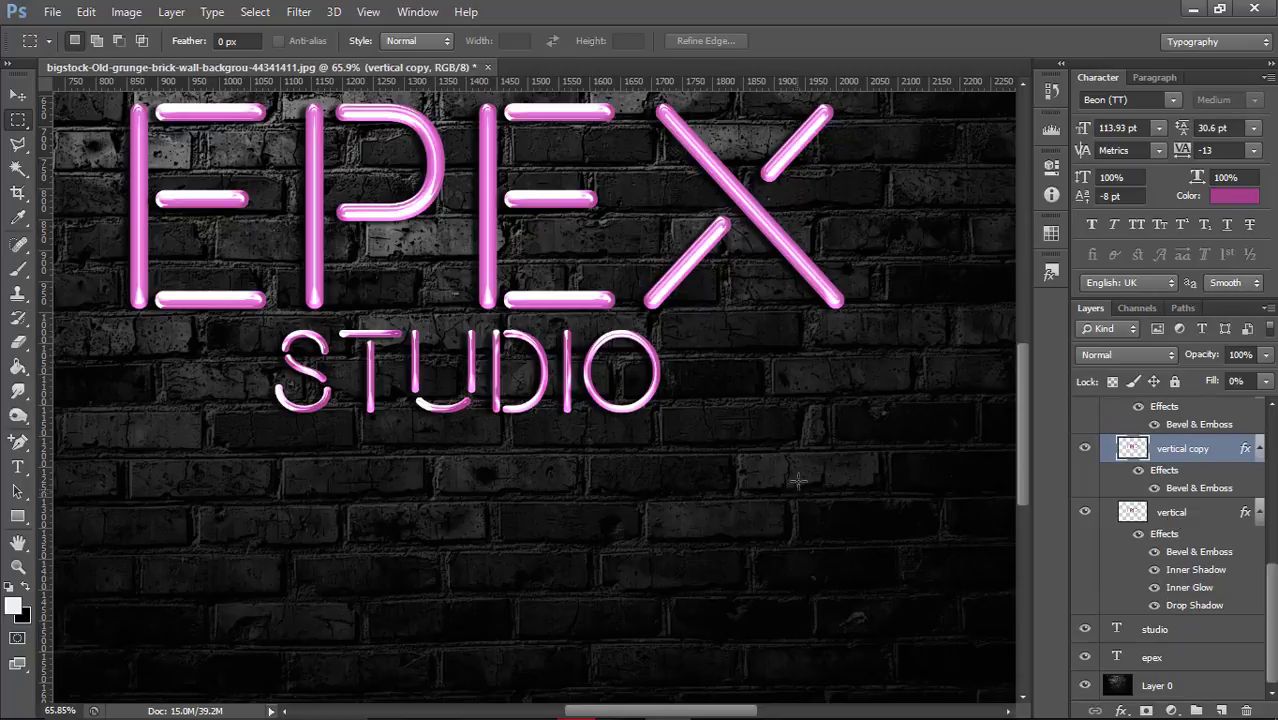
scroll(694, 468, down, 3)
Shrink the brush to 37 px and paint magenta glow over the first E's bars and the P
scroll(694, 472, down, 3)
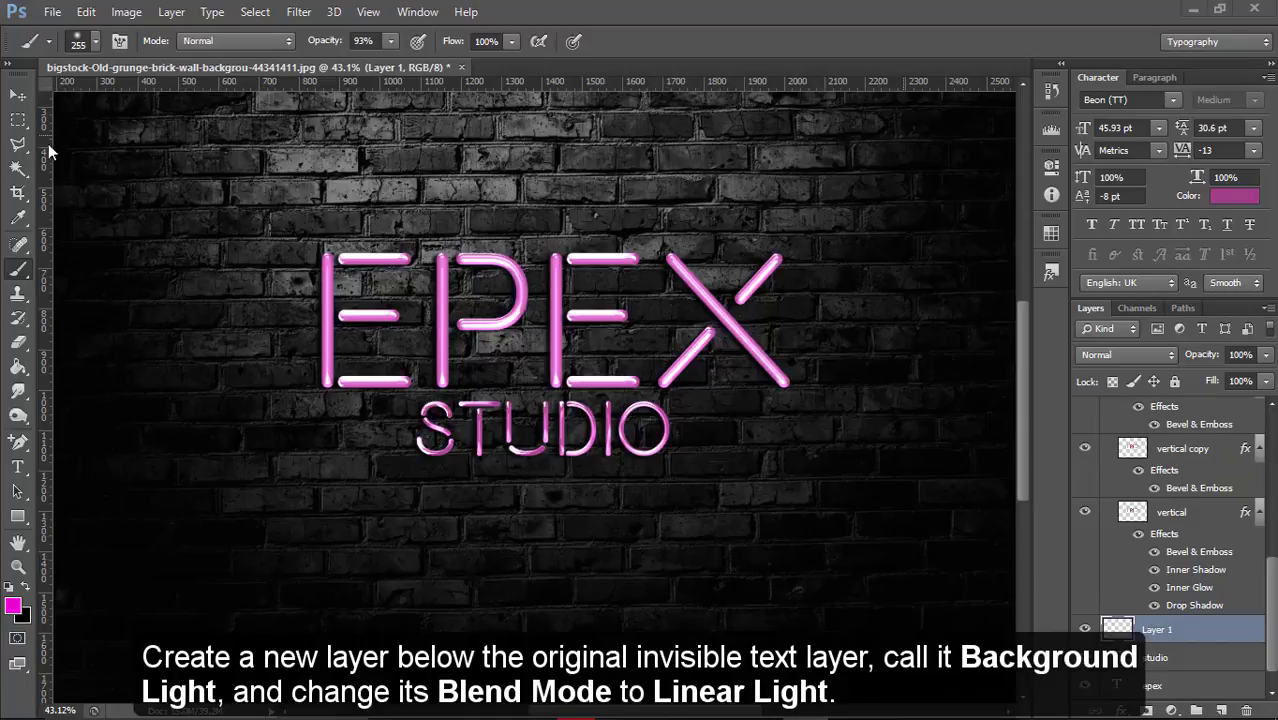
drag(404, 270, 362, 283)
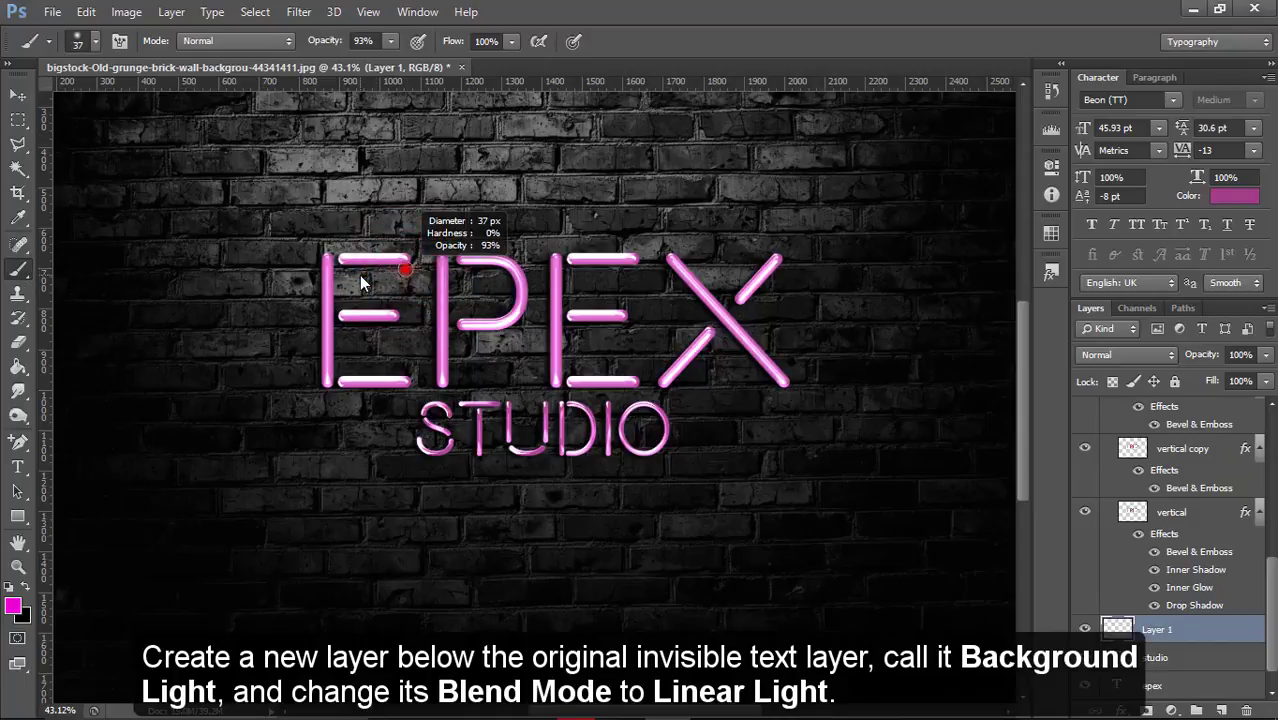
scroll(390, 265, up, 2)
scroll(390, 265, up, 2)
scroll(390, 265, up, 2)
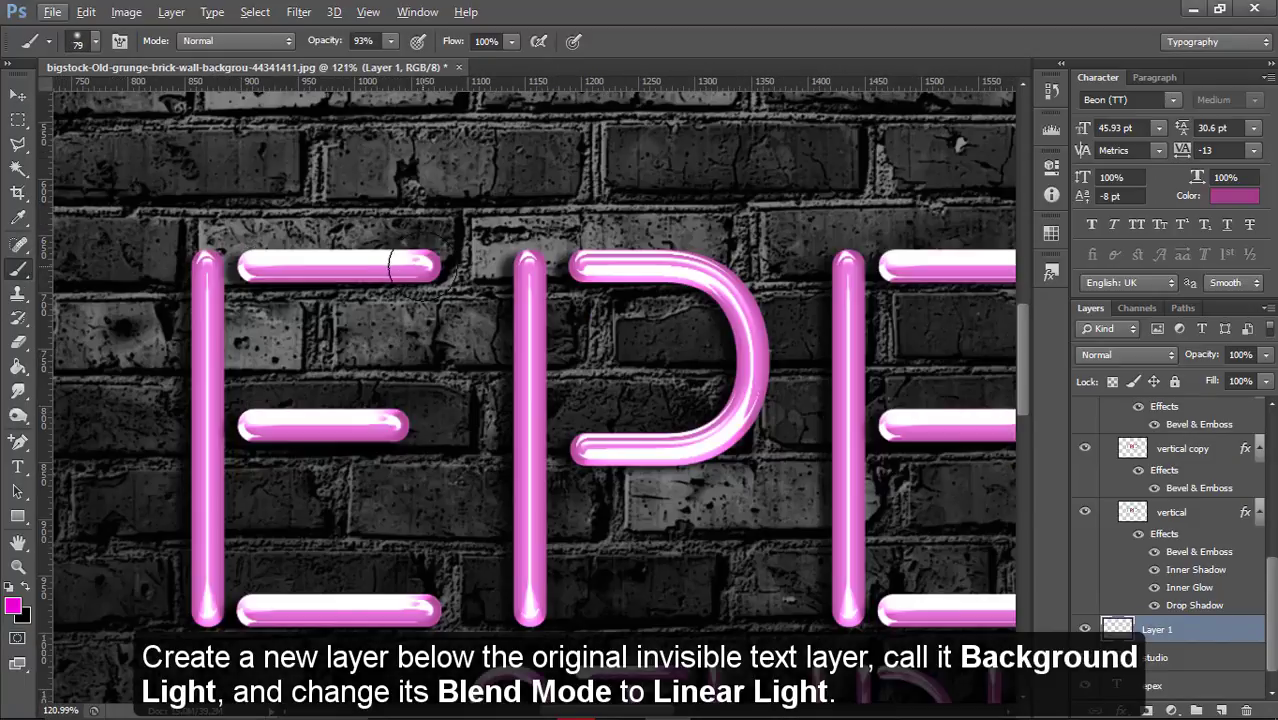
mouse_move(420, 258)
mouse_down()
mouse_move(245, 264)
mouse_move(205, 400)
mouse_move(205, 615)
mouse_up()
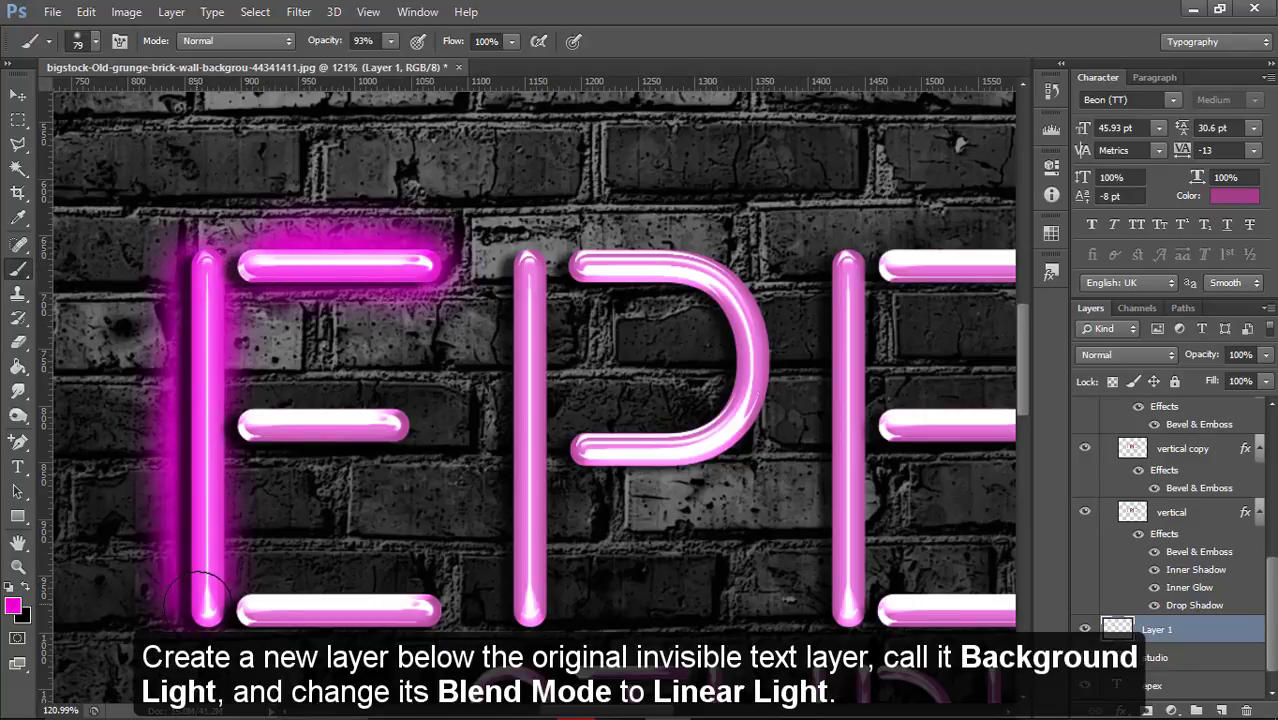
drag(300, 425, 405, 425)
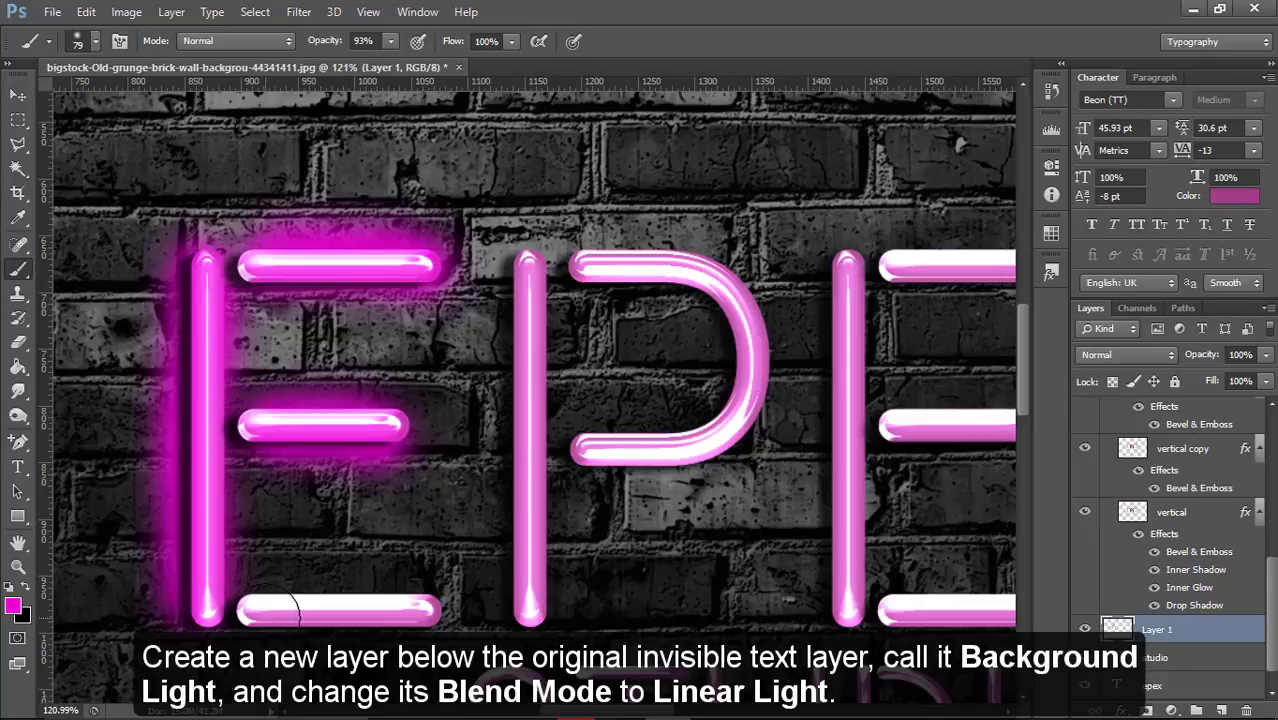
drag(245, 610, 435, 607)
drag(528, 262, 530, 612)
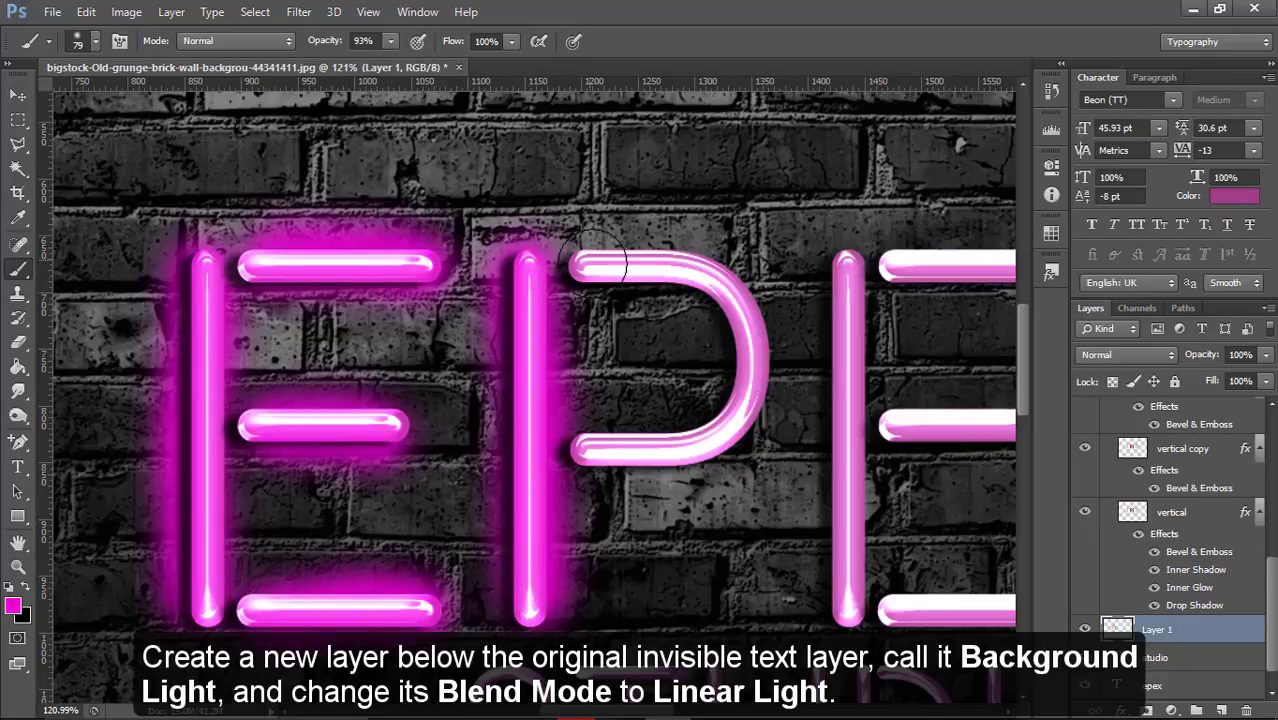
mouse_move(682, 273)
mouse_down()
mouse_move(755, 365)
mouse_move(670, 433)
mouse_move(585, 450)
mouse_up()
scroll(685, 343, down, 3)
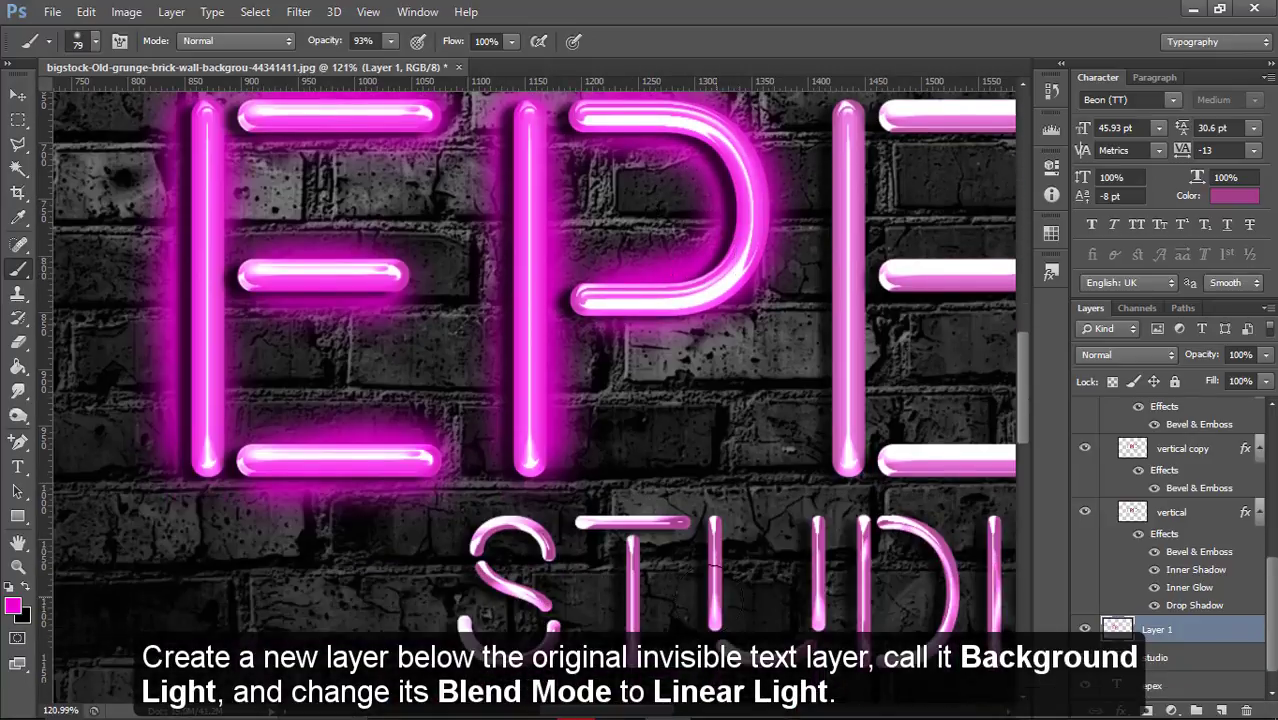
drag(848, 95, 847, 442)
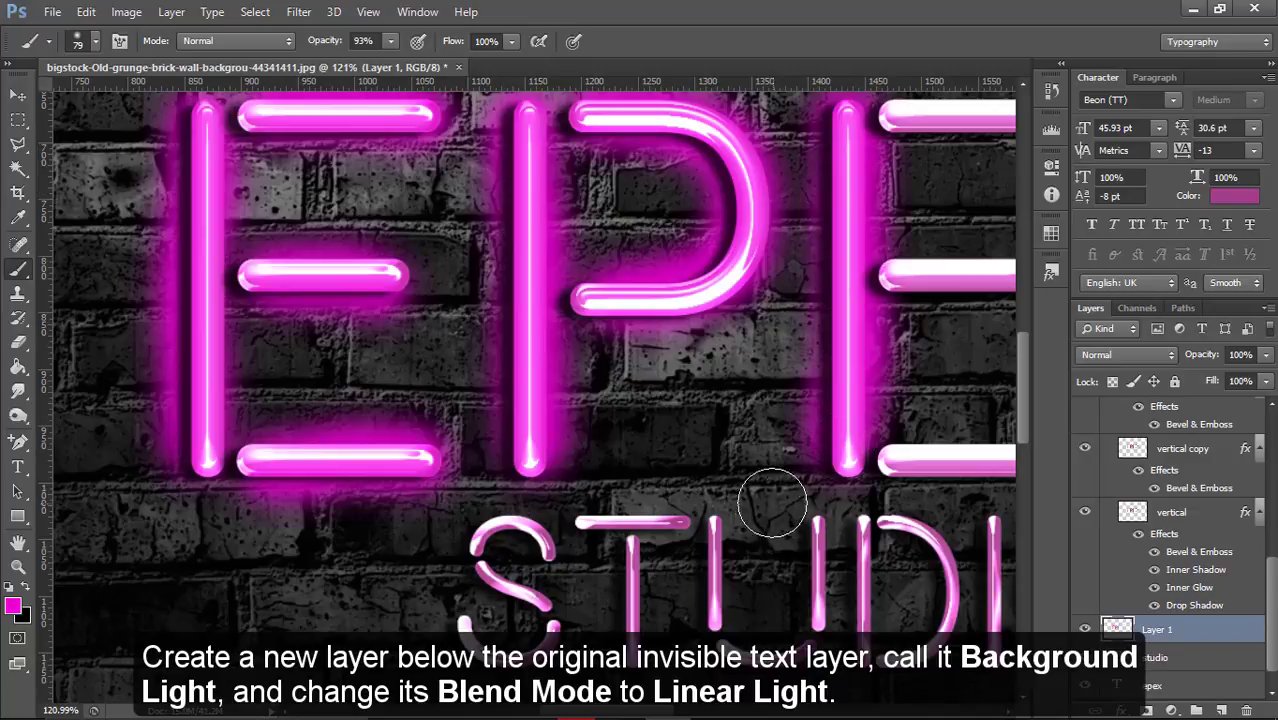
Paint glow over the second E's bottom bar and the X's diagonals, undoing one stray stroke
scroll(742, 494, down, 1)
scroll(700, 580, right, 4)
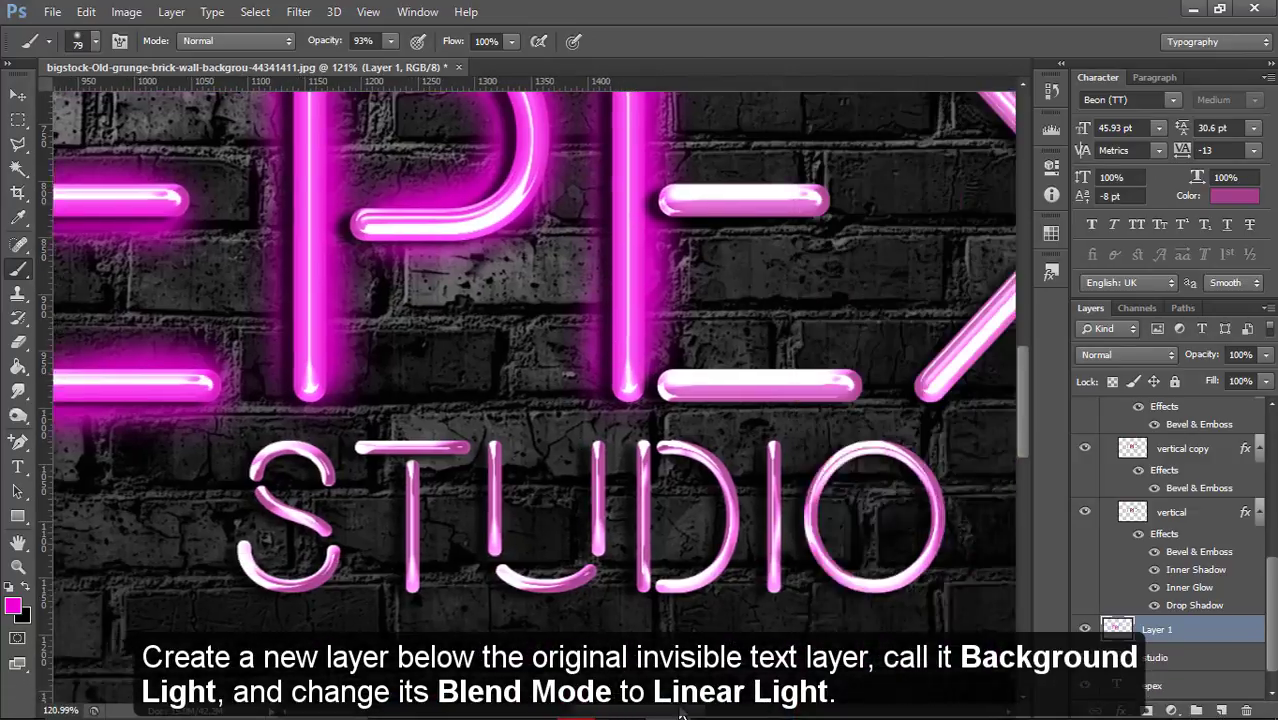
scroll(740, 572, right, 4)
scroll(739, 573, up, 2)
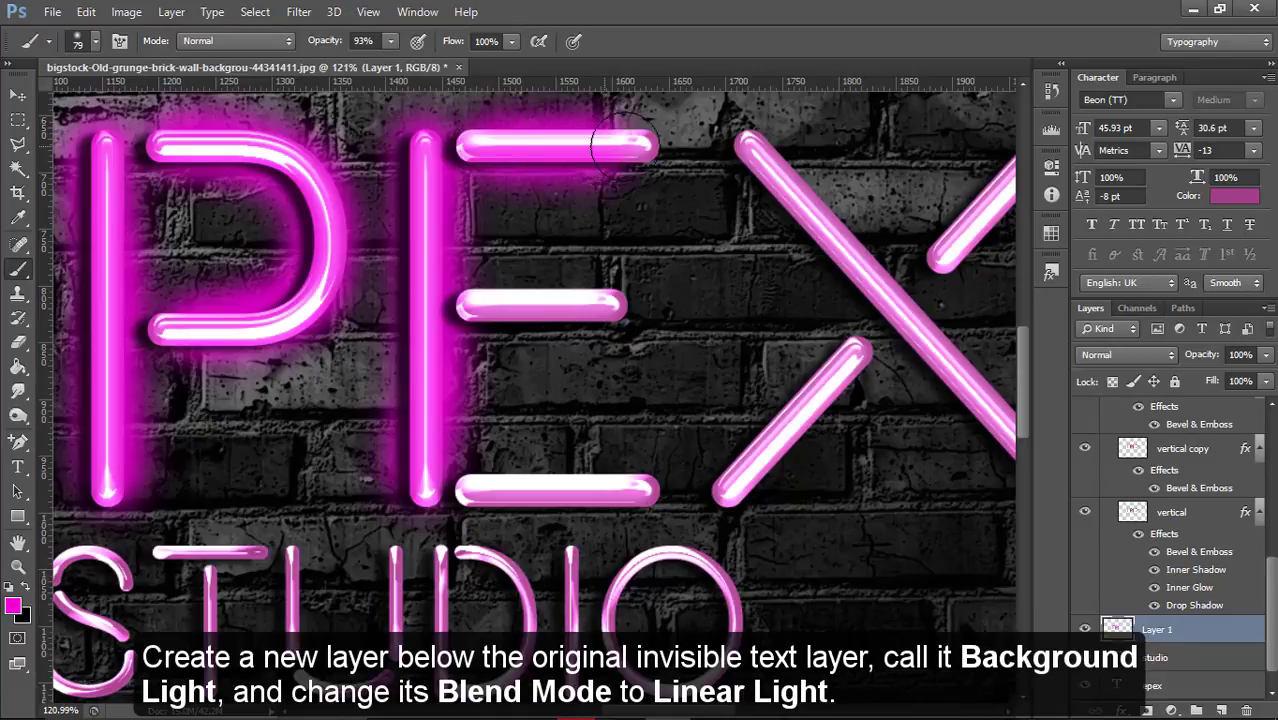
mouse_move(494, 305)
mouse_down()
mouse_move(585, 307)
mouse_move(470, 305)
mouse_up()
key(ctrl+z)
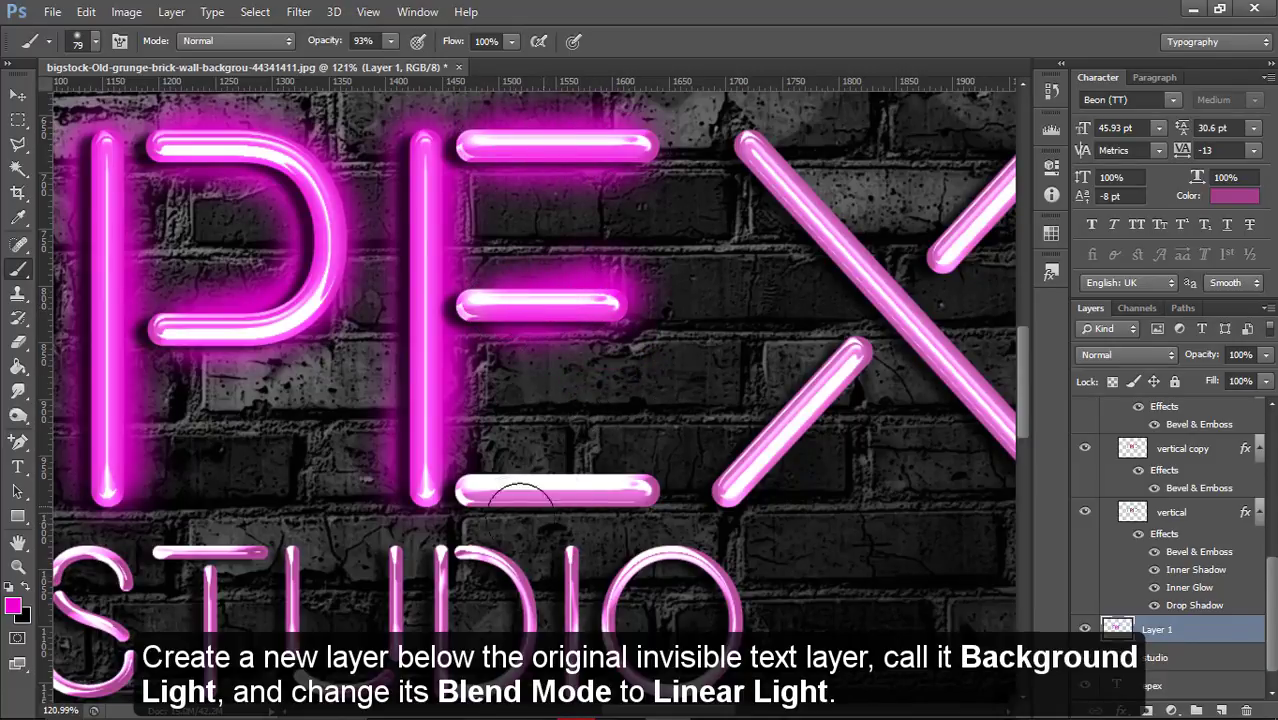
drag(520, 487, 635, 490)
drag(850, 358, 745, 462)
drag(740, 145, 975, 375)
mouse_move(1000, 460)
mouse_down()
mouse_move(437, 462)
mouse_move(398, 405)
mouse_up()
mouse_move(378, 215)
mouse_down()
mouse_move(445, 150)
mouse_move(358, 233)
mouse_up()
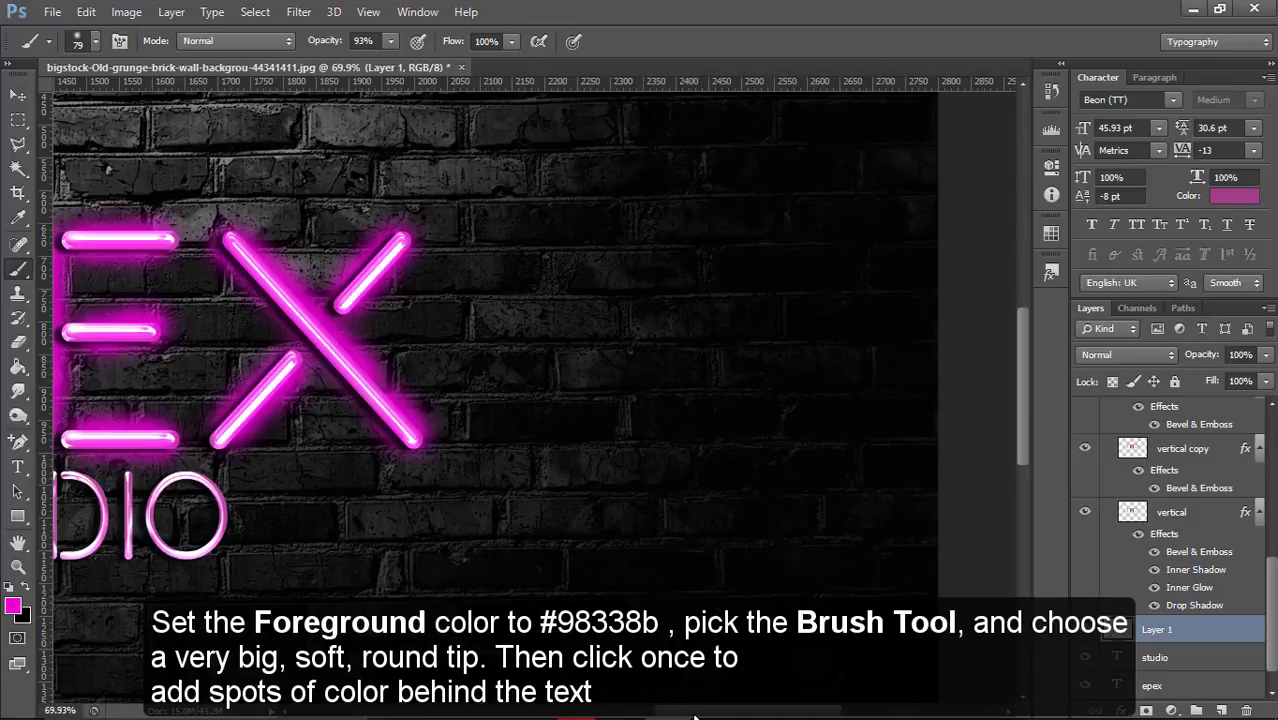
Resize the brush smaller and paint magenta over the T of STUDIO
scroll(575, 388, up, 5)
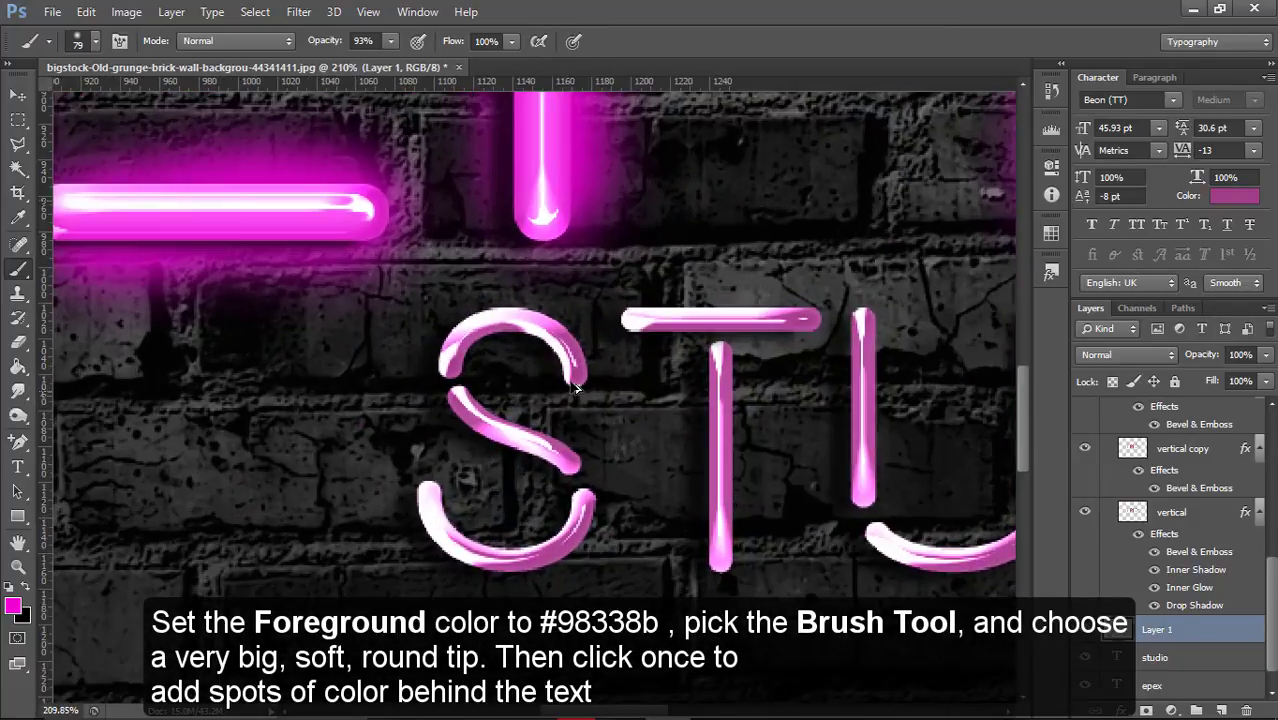
mouse_move(575, 388)
mouse_down()
mouse_move(511, 379)
mouse_move(540, 318)
mouse_move(478, 310)
mouse_move(440, 345)
mouse_move(460, 399)
mouse_move(578, 467)
mouse_move(556, 556)
mouse_move(470, 562)
mouse_move(424, 485)
mouse_up()
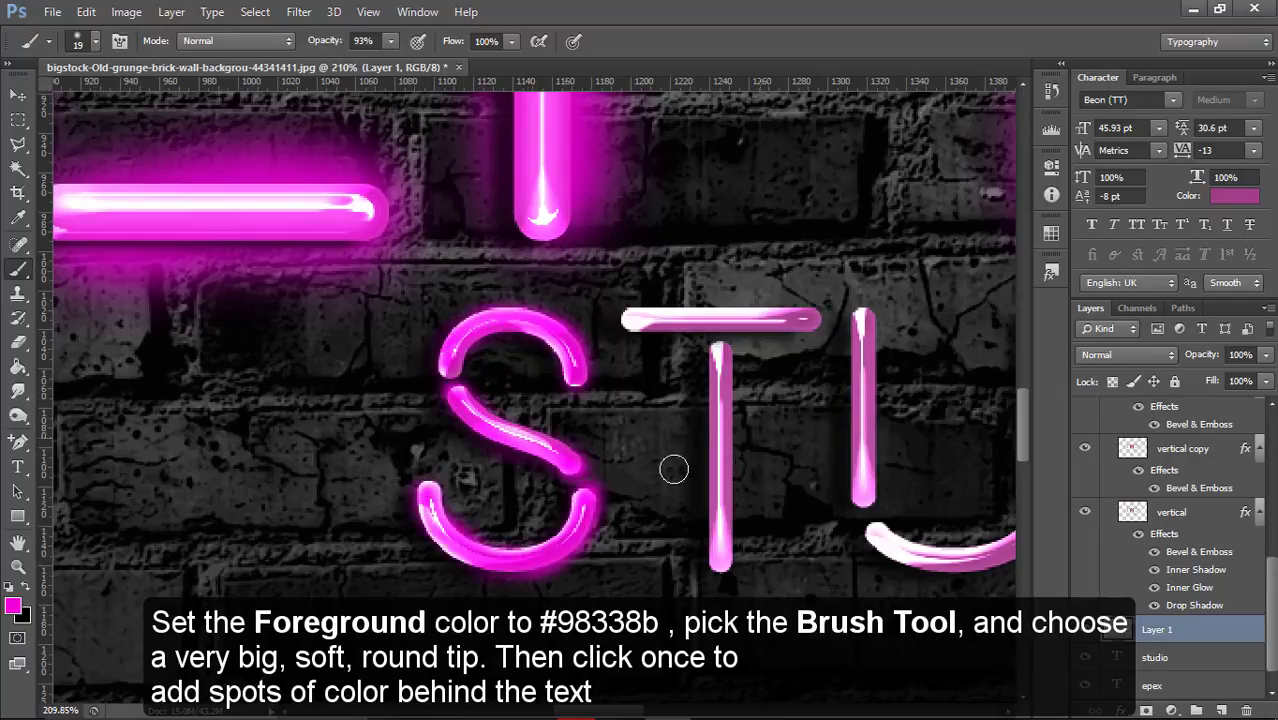
alt+right_click(667, 393)
drag(630, 320, 818, 320)
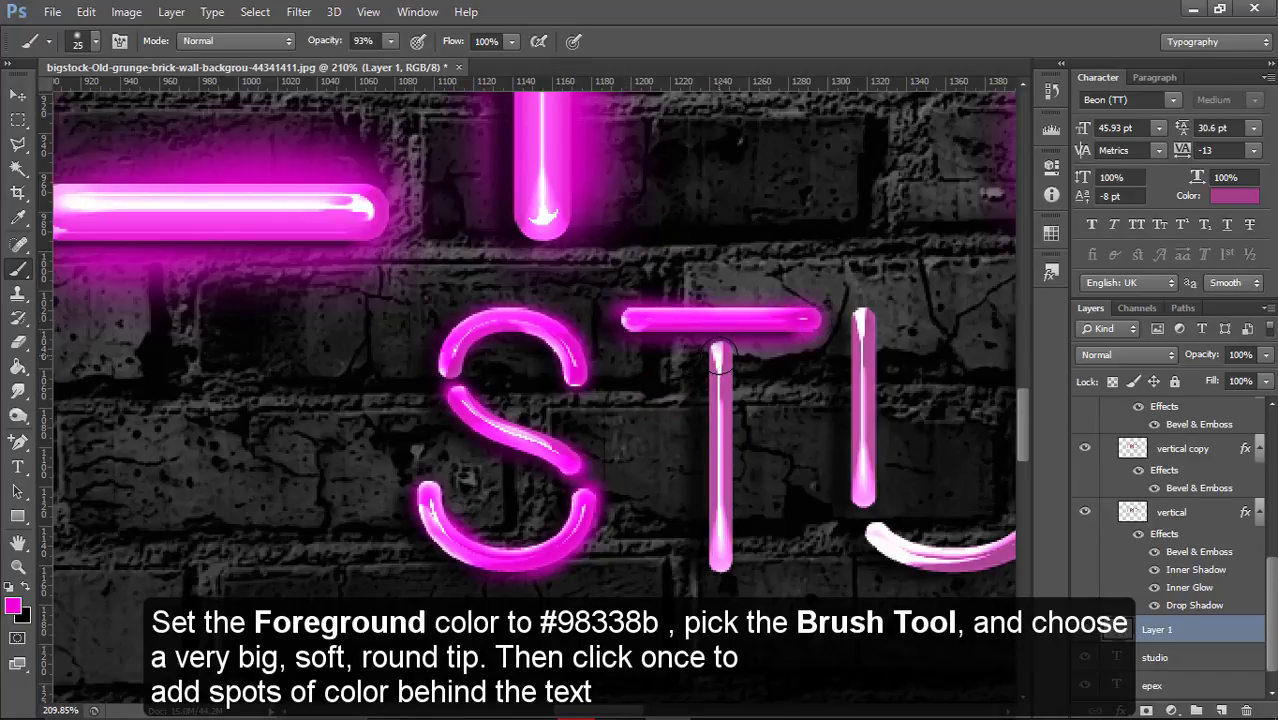
drag(720, 348, 723, 556)
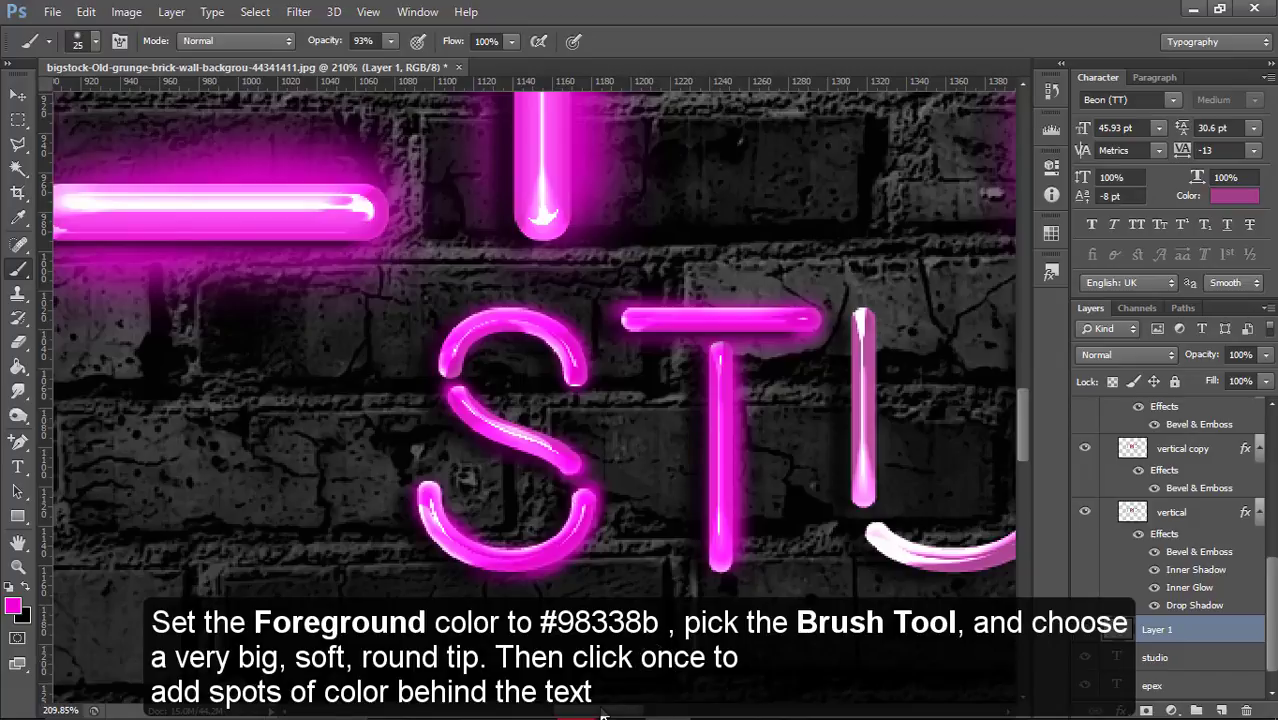
drag(601, 713, 655, 713)
Paint magenta over the U, D, I and the top of the O, redoing one U stroke
mouse_move(300, 305)
mouse_down()
mouse_move(300, 410)
mouse_move(327, 522)
mouse_up()
key(ctrl+z)
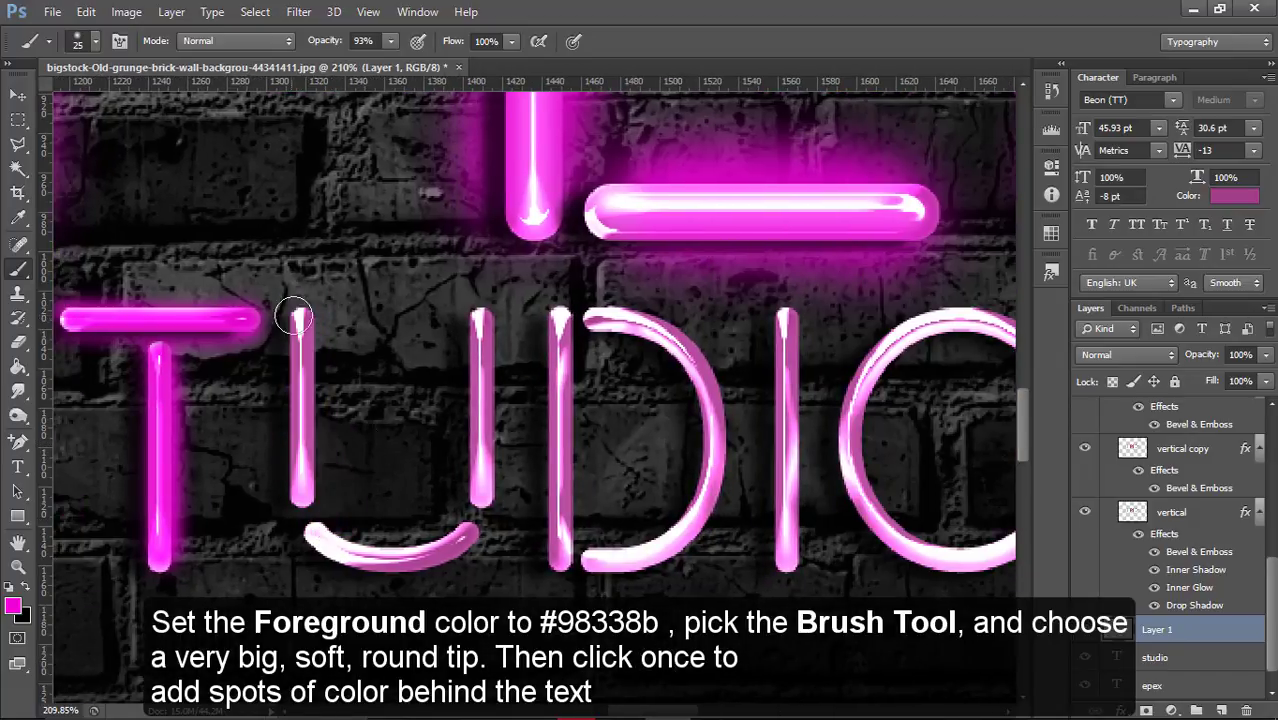
drag(297, 317, 301, 500)
mouse_move(481, 315)
mouse_down()
mouse_move(483, 505)
mouse_move(458, 535)
mouse_move(312, 535)
mouse_up()
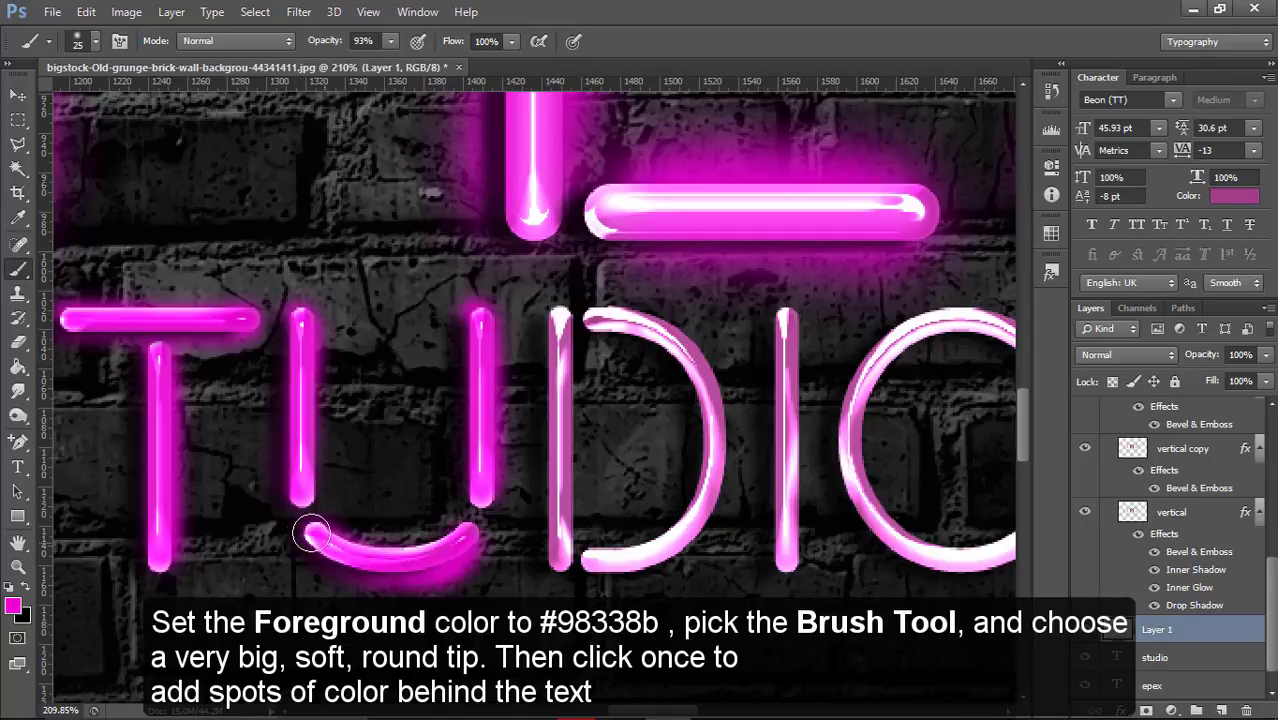
drag(561, 318, 562, 565)
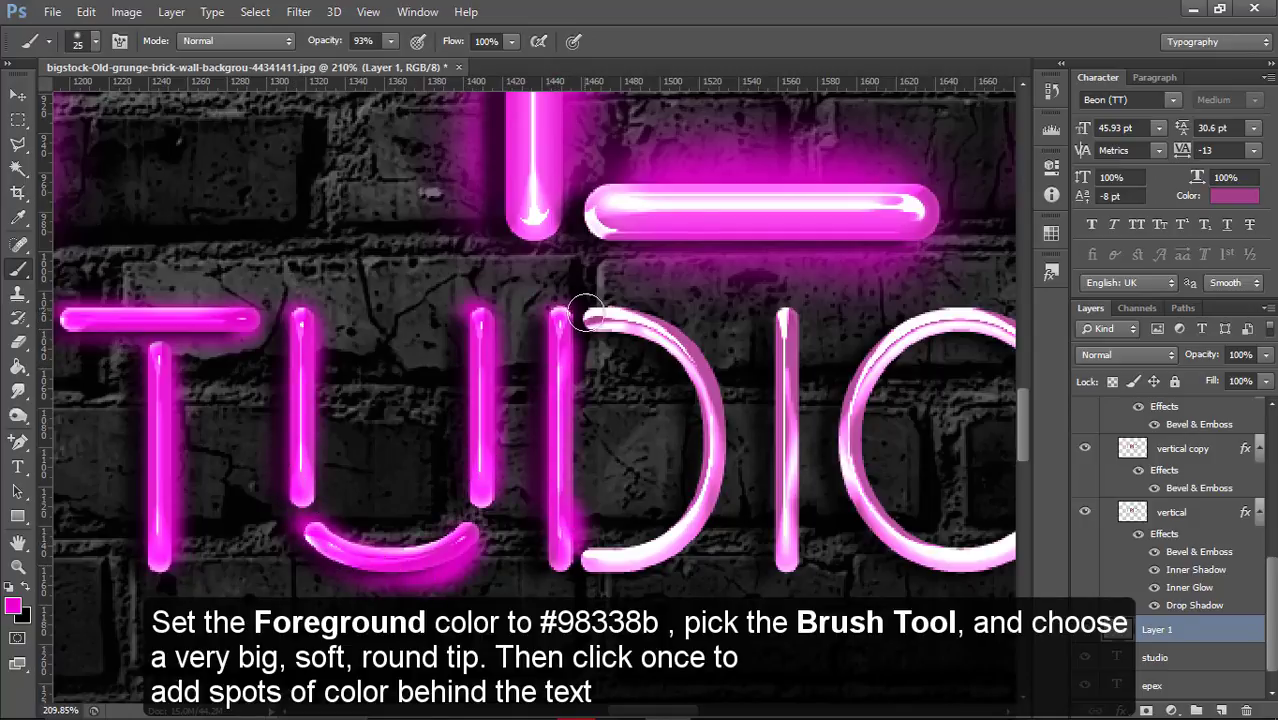
mouse_move(588, 316)
mouse_down()
mouse_move(655, 330)
mouse_move(705, 385)
mouse_move(712, 470)
mouse_move(631, 548)
mouse_move(598, 558)
mouse_up()
drag(787, 330, 787, 565)
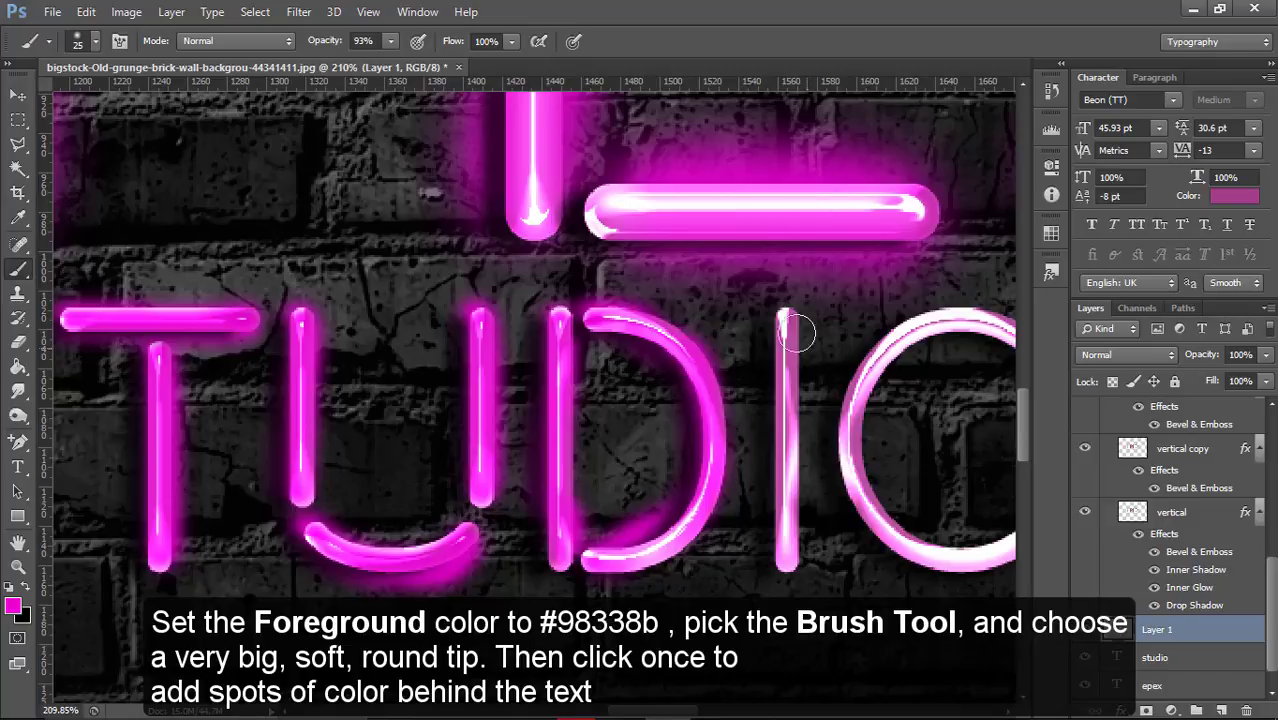
drag(787, 312, 786, 568)
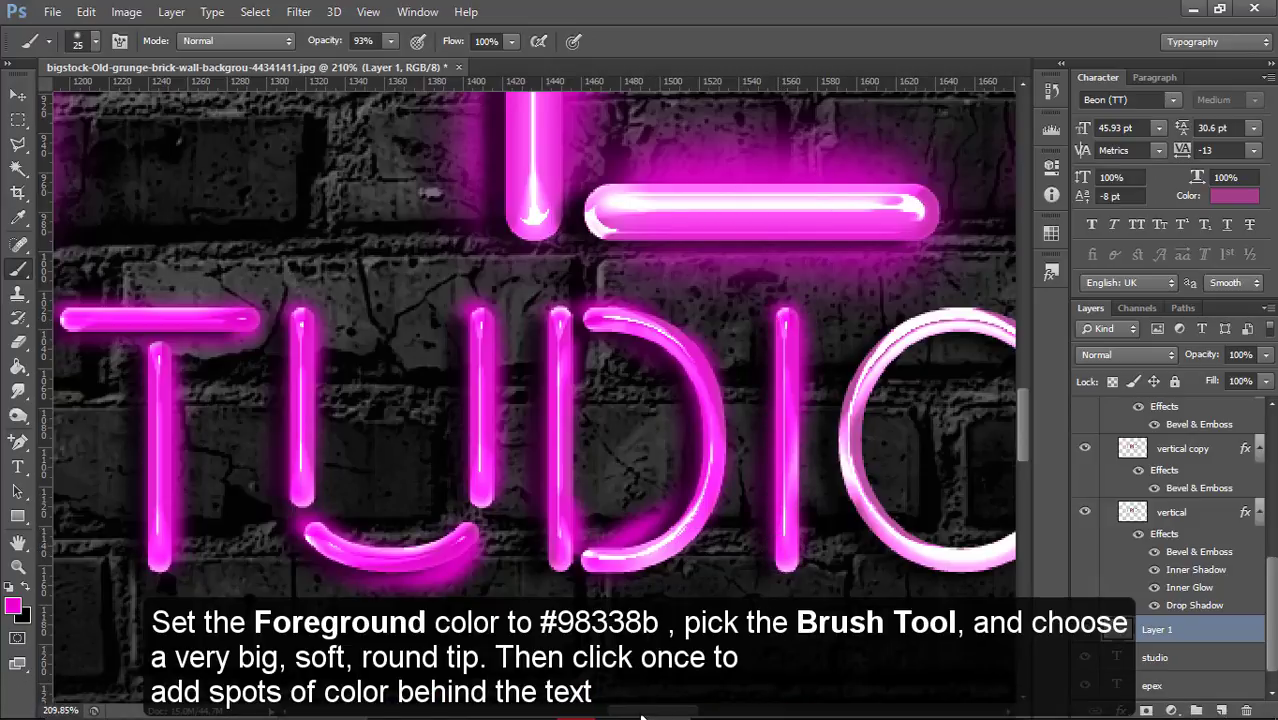
scroll(641, 712, right, 5)
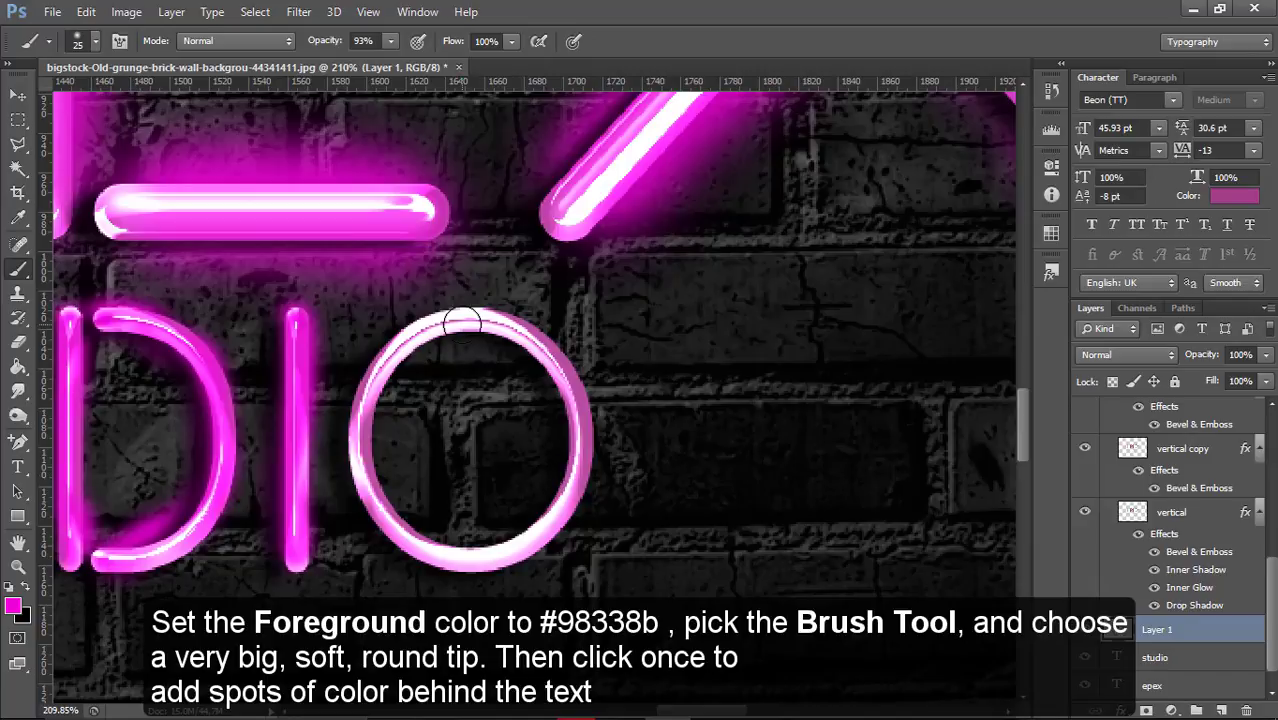
mouse_move(462, 322)
mouse_down()
mouse_move(547, 352)
mouse_move(575, 400)
mouse_move(580, 470)
mouse_move(528, 528)
mouse_move(467, 553)
mouse_move(405, 530)
mouse_move(368, 480)
mouse_move(348, 390)
mouse_move(393, 335)
mouse_move(430, 318)
mouse_up()
Set Layer 1's blend mode to Linear Light and its opacity to 84%
scroll(613, 399, down, 3)
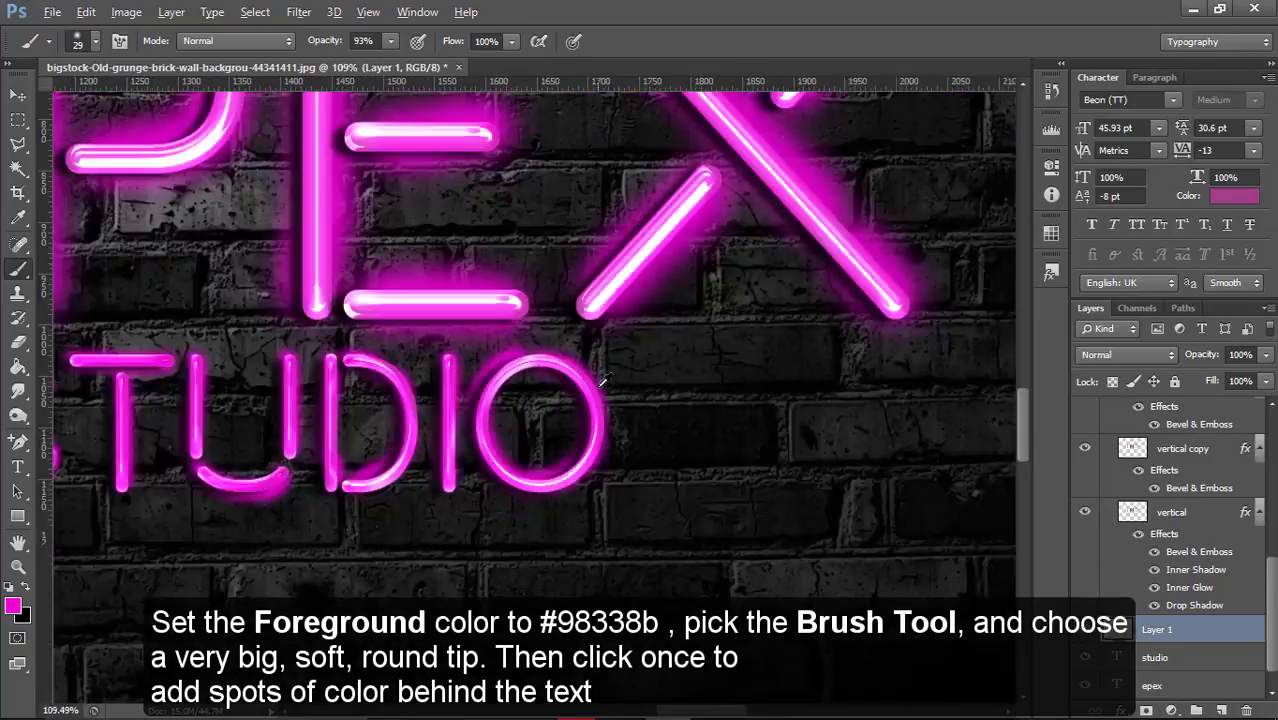
scroll(604, 378, down, 4)
click(1127, 355)
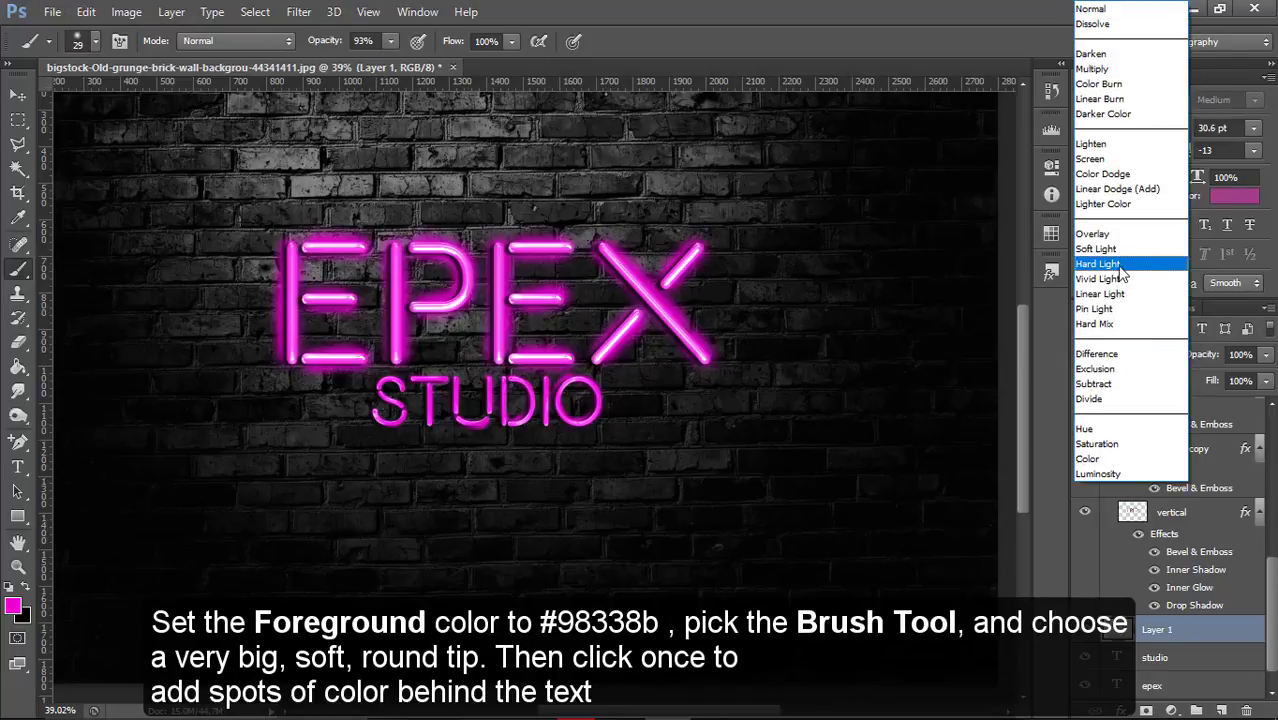
click(1121, 294)
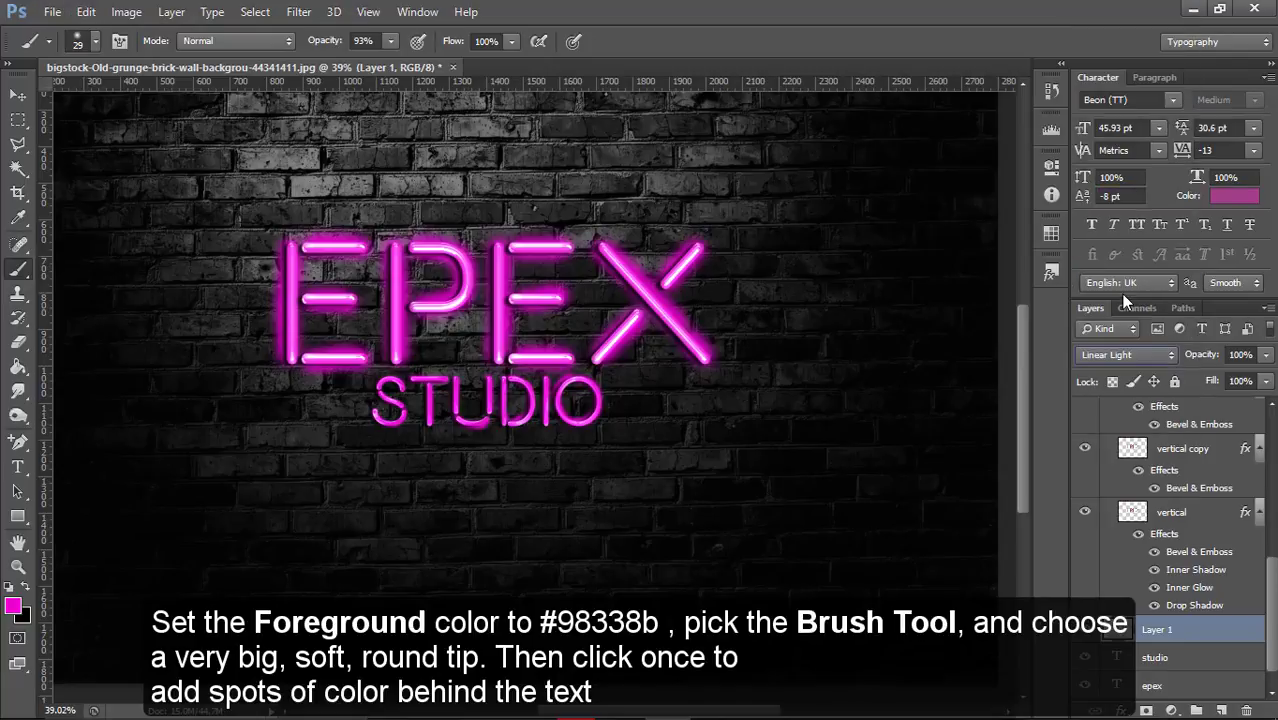
click(1267, 356)
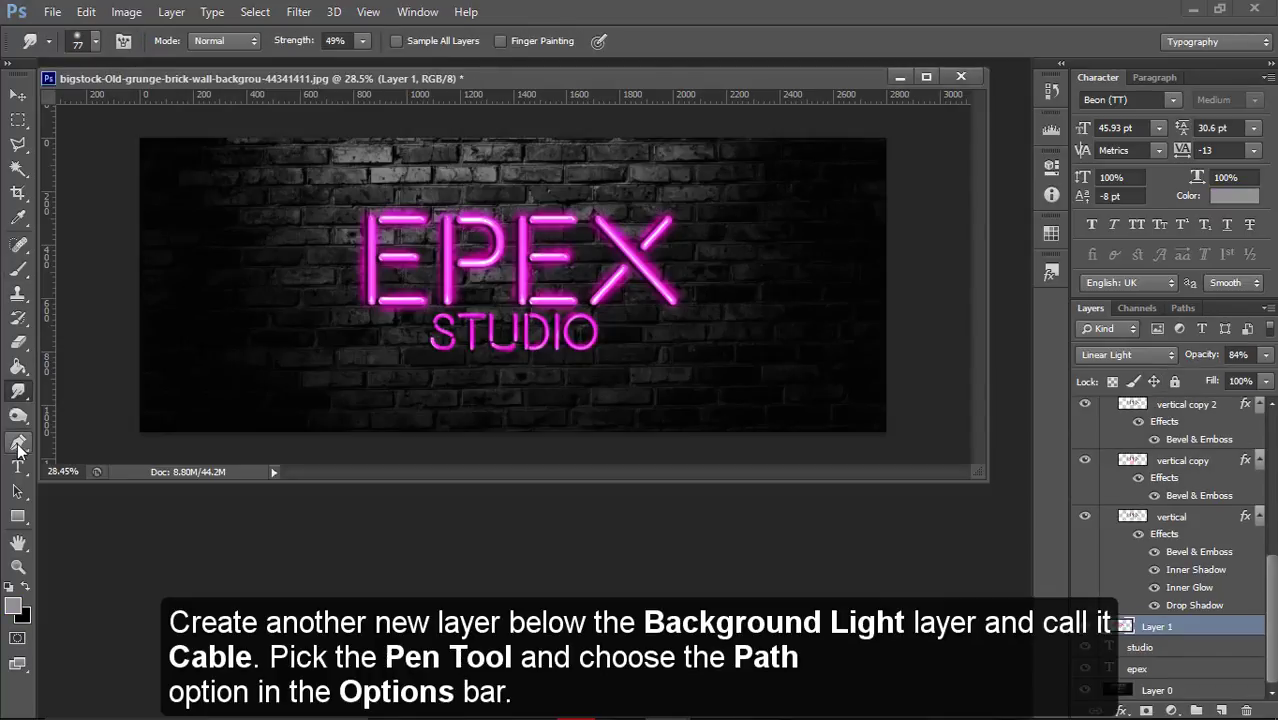
With the Pen Tool in Path mode, place curved anchors from the left edge through the E to the P
click(18, 446)
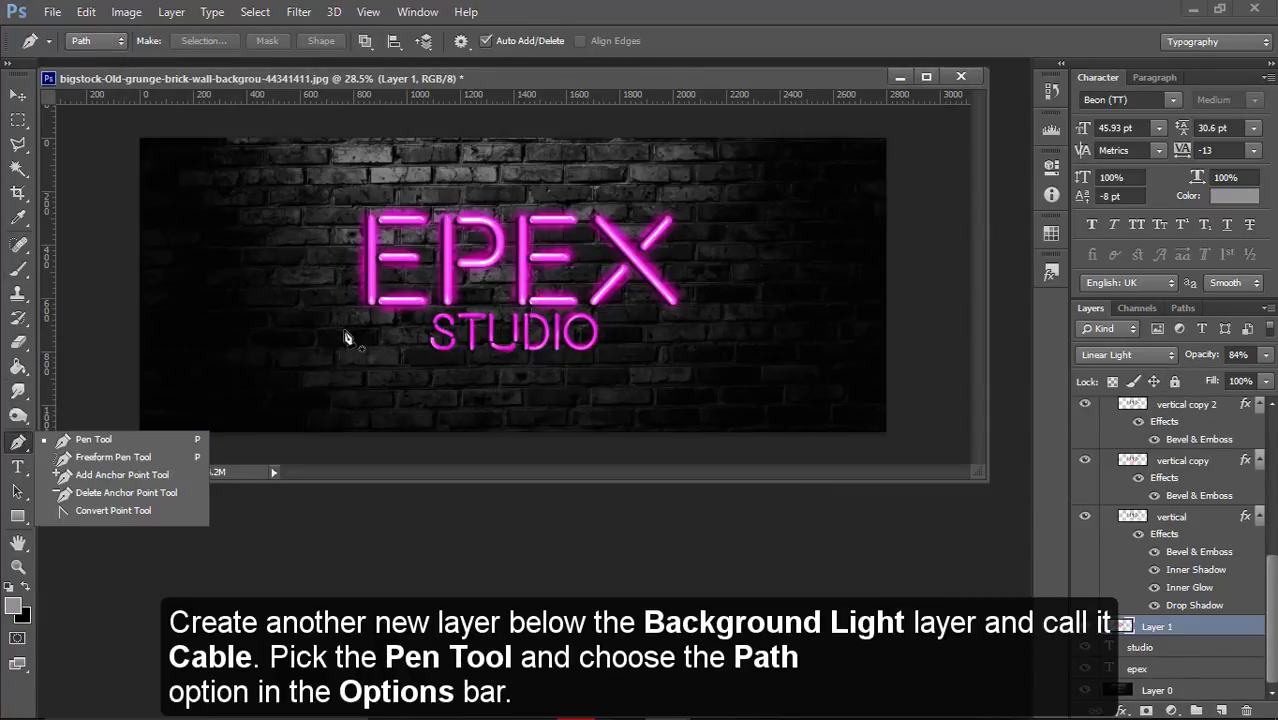
scroll(213, 370, up, 3)
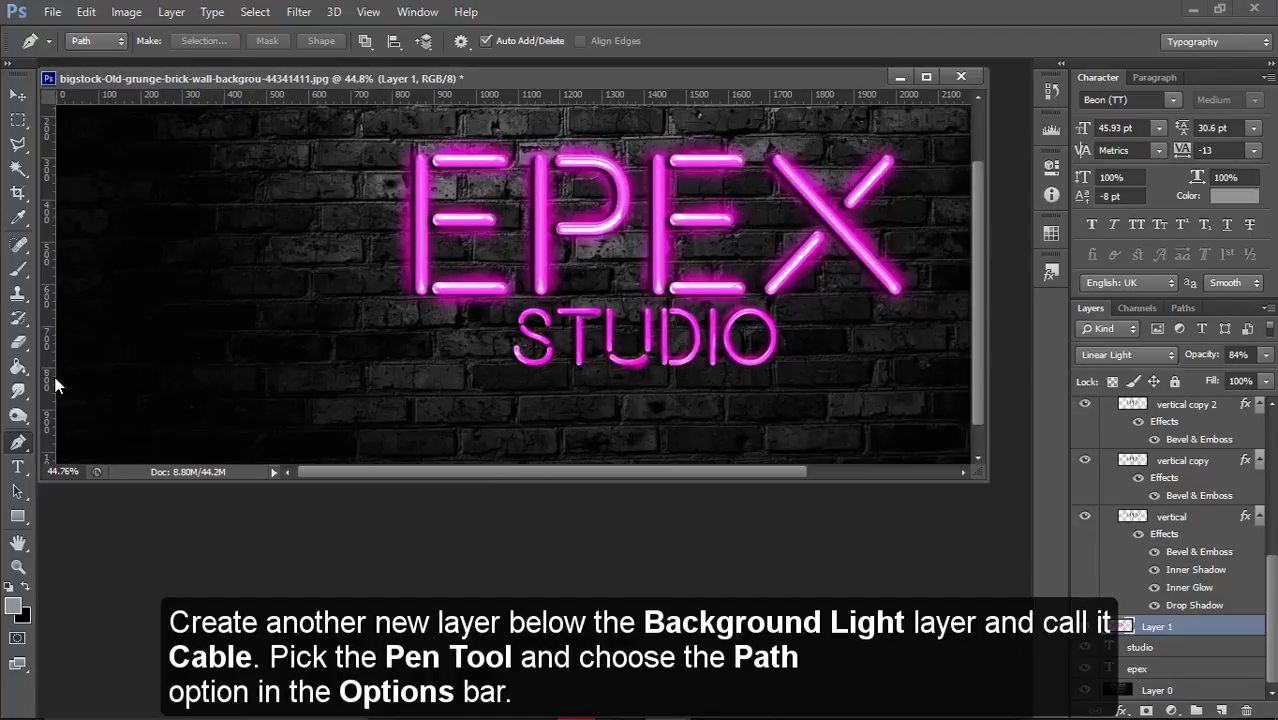
click(57, 378)
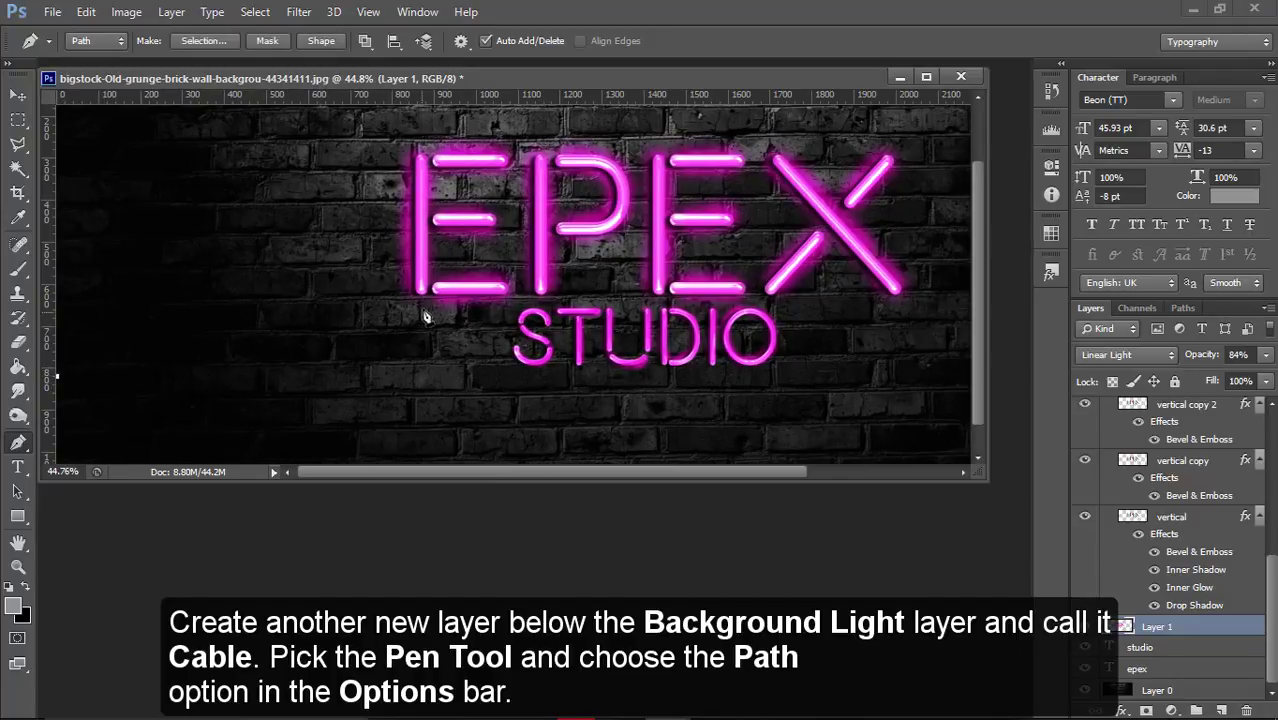
mouse_move(423, 298)
mouse_down()
mouse_move(432, 148)
mouse_move(600, 210)
mouse_up()
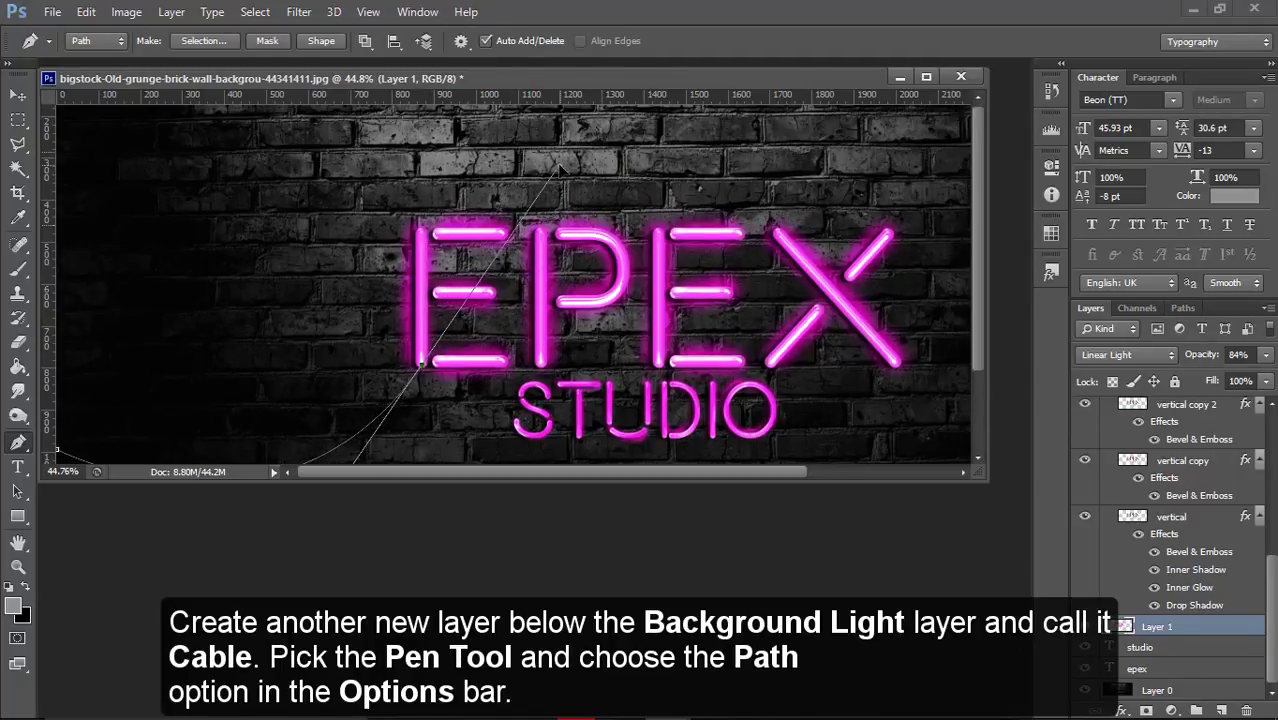
drag(603, 213, 555, 163)
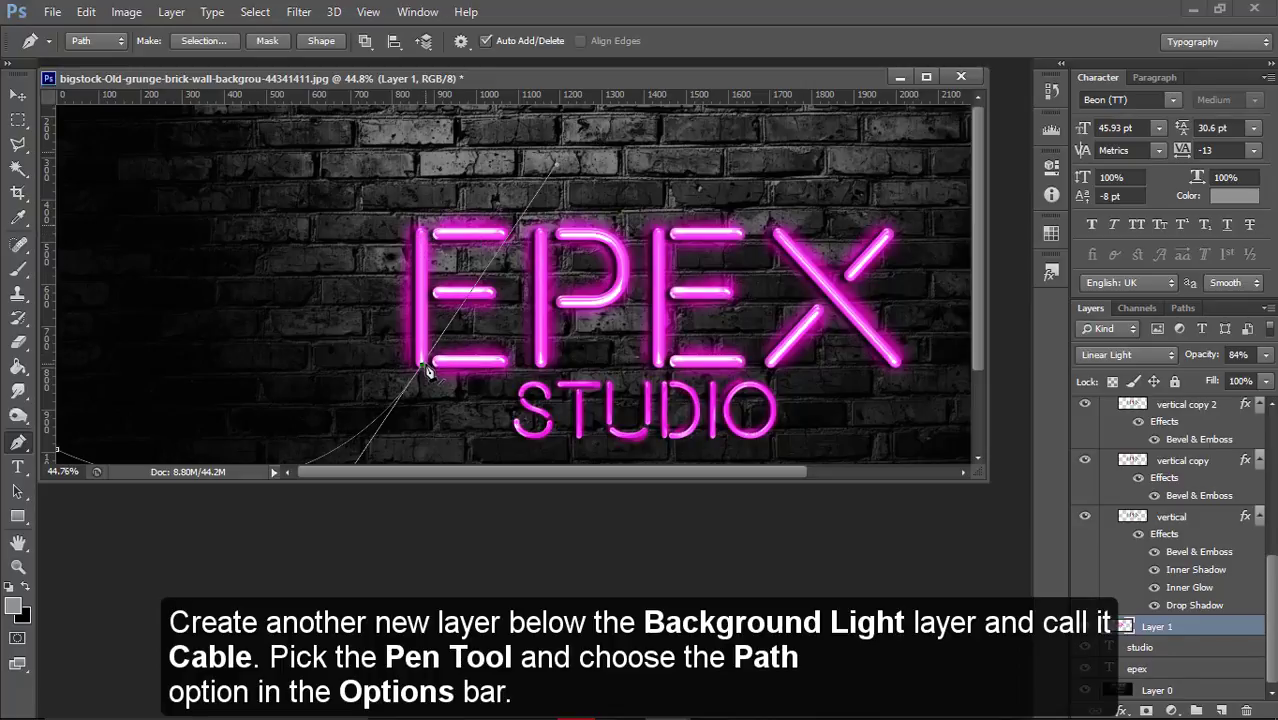
drag(420, 367, 424, 253)
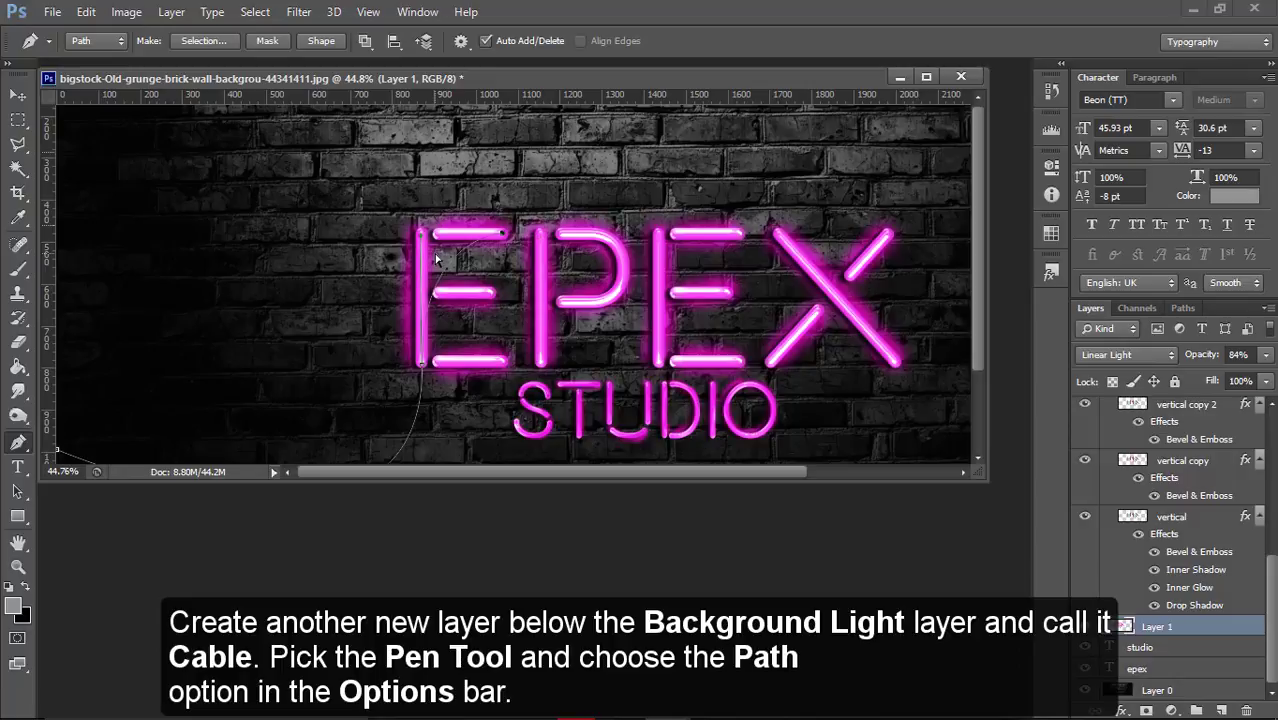
drag(421, 236, 462, 247)
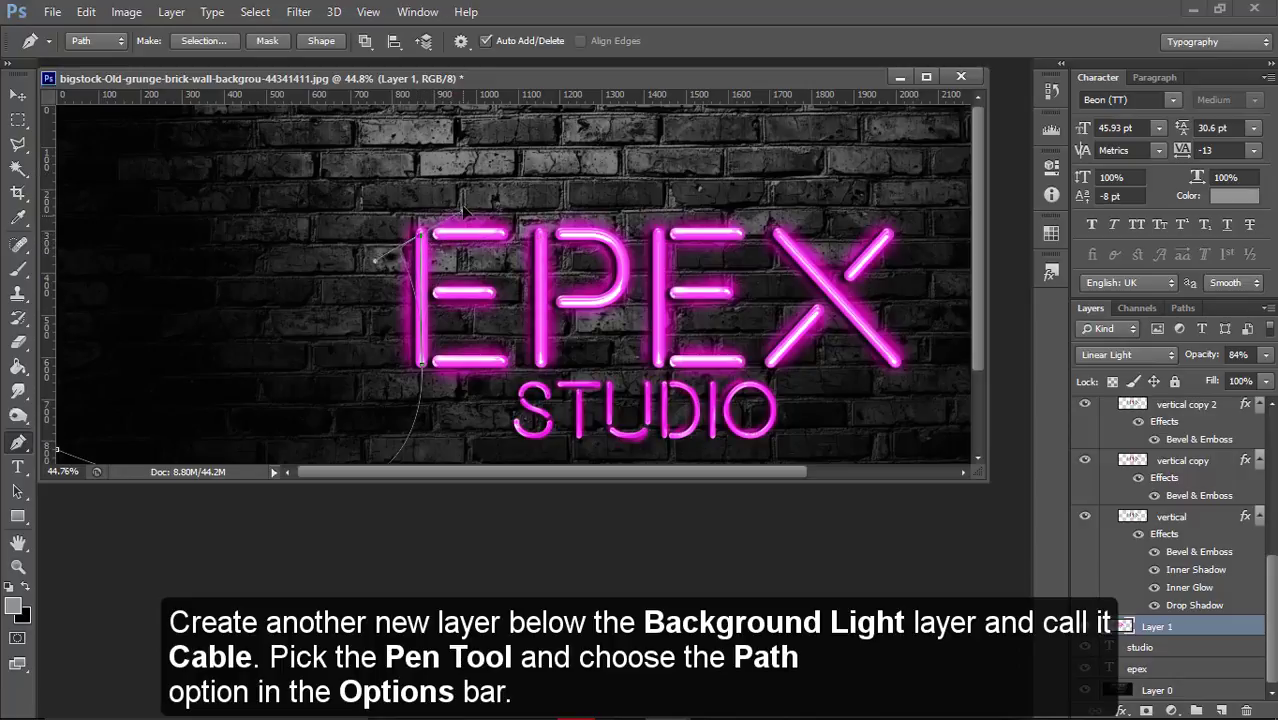
drag(462, 247, 422, 186)
drag(607, 289, 628, 303)
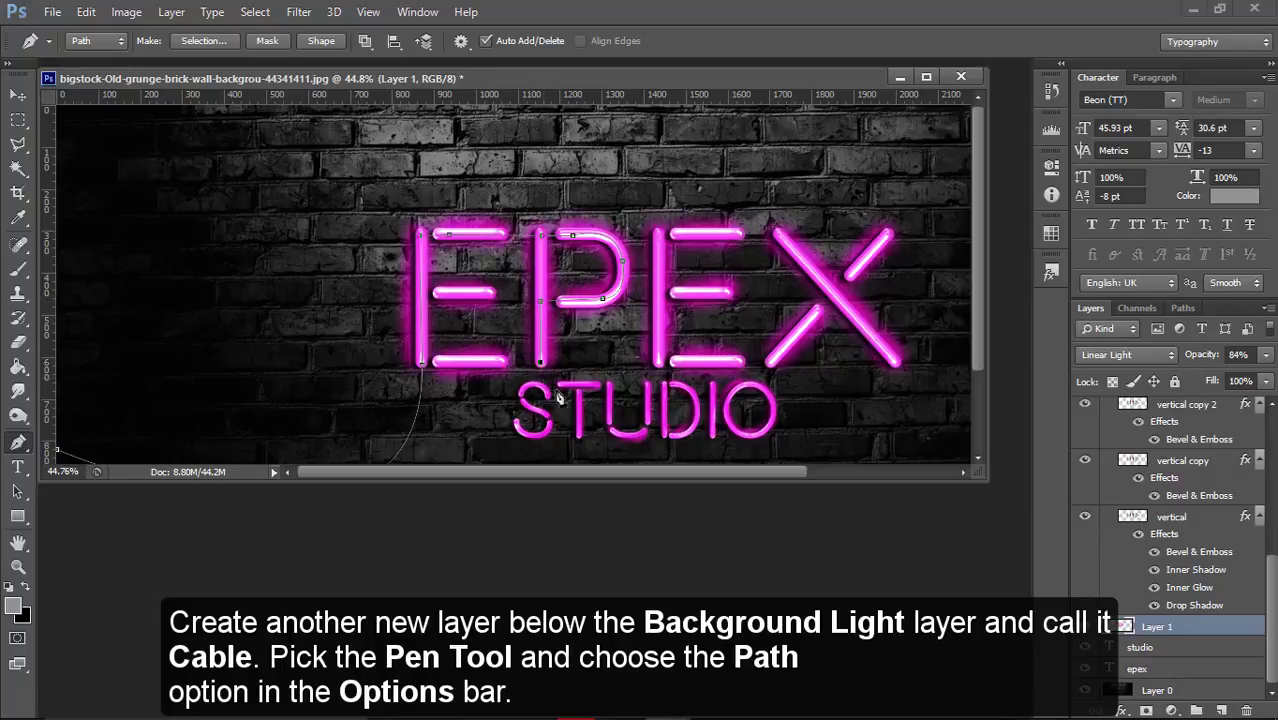
Add anchors from the P to the X, then back beneath STUDIO, breaking the handle at the S
mouse_move(619, 417)
mouse_down()
mouse_move(662, 350)
mouse_move(655, 377)
mouse_up()
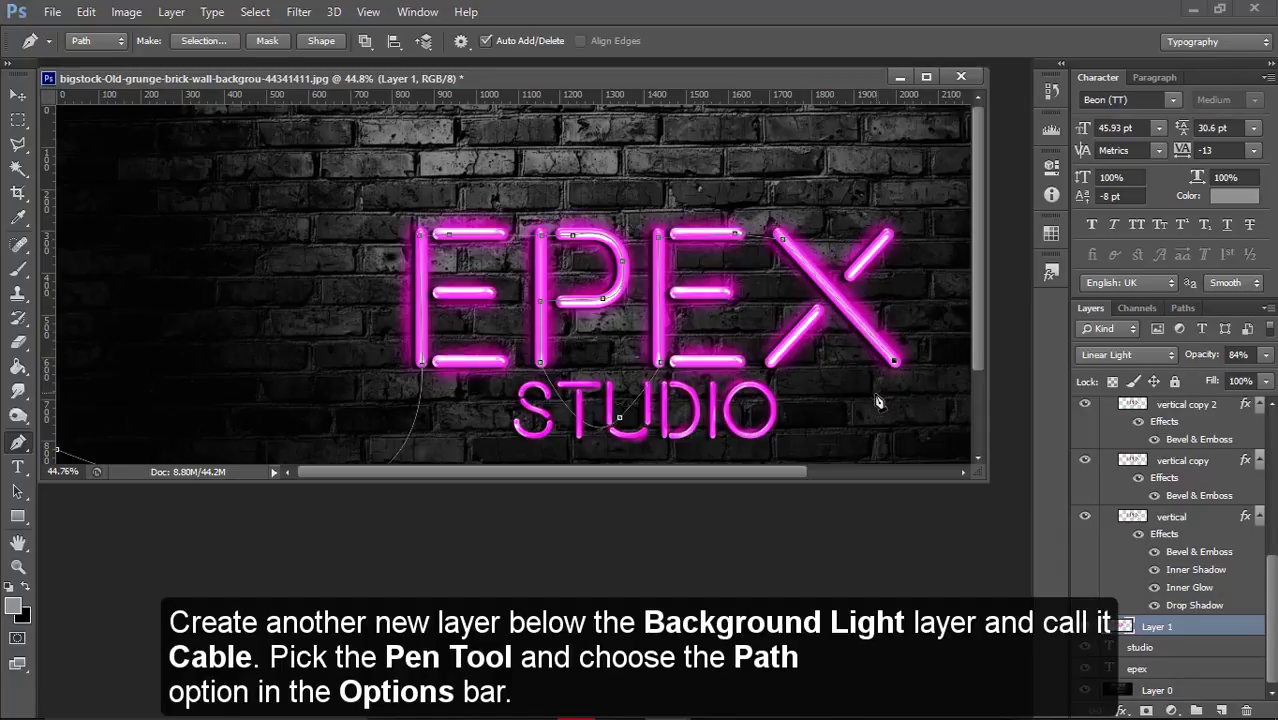
mouse_move(876, 399)
mouse_down()
mouse_move(857, 467)
mouse_move(794, 400)
mouse_up()
drag(797, 318, 838, 355)
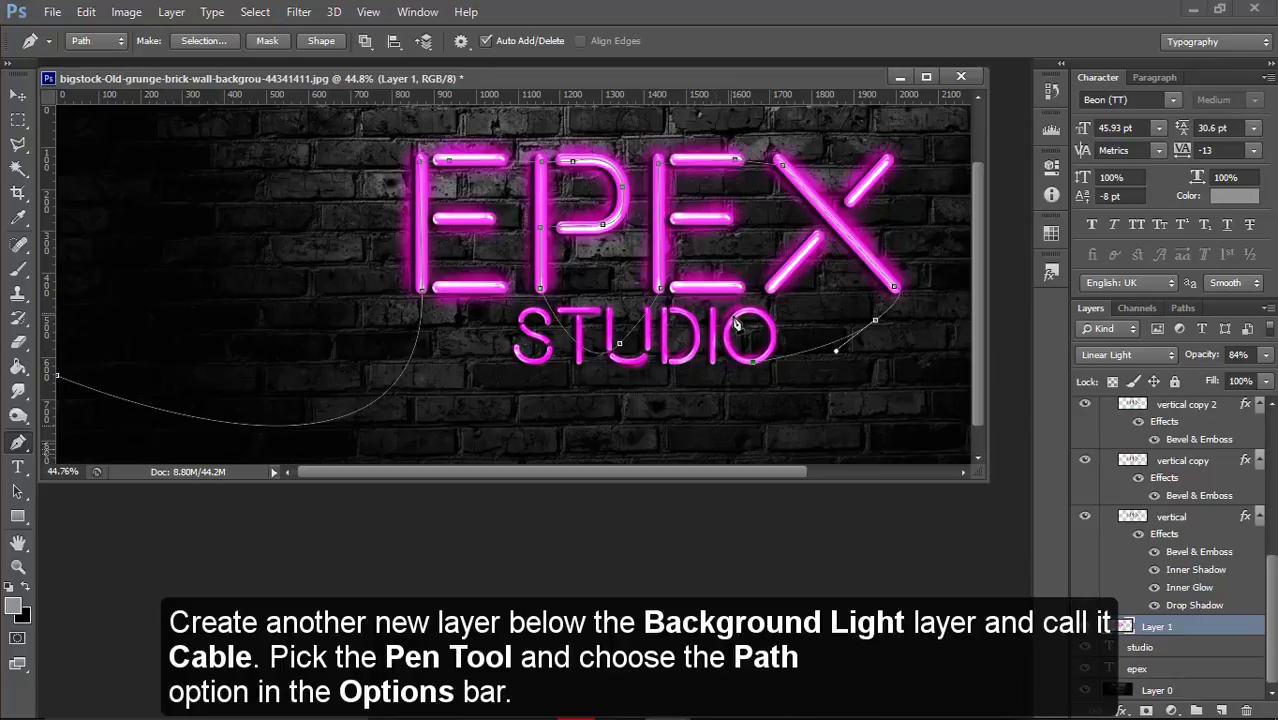
drag(734, 318, 760, 280)
click(673, 312)
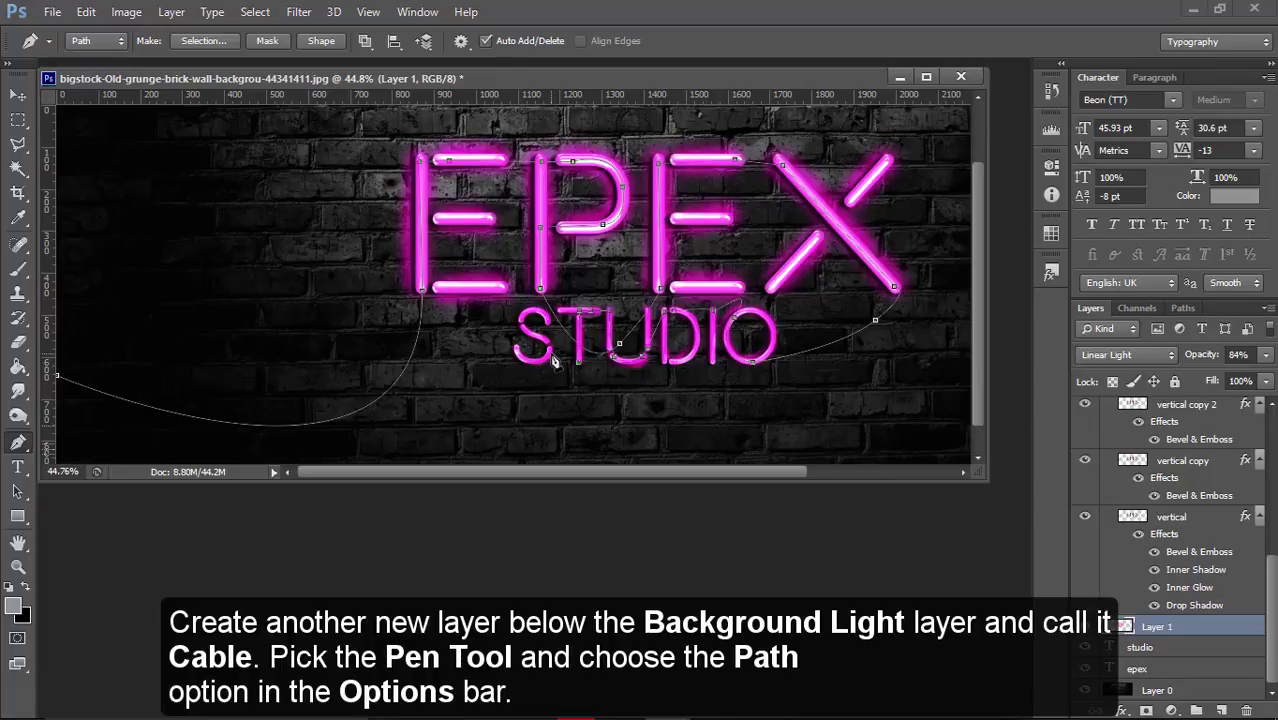
drag(532, 375, 548, 402)
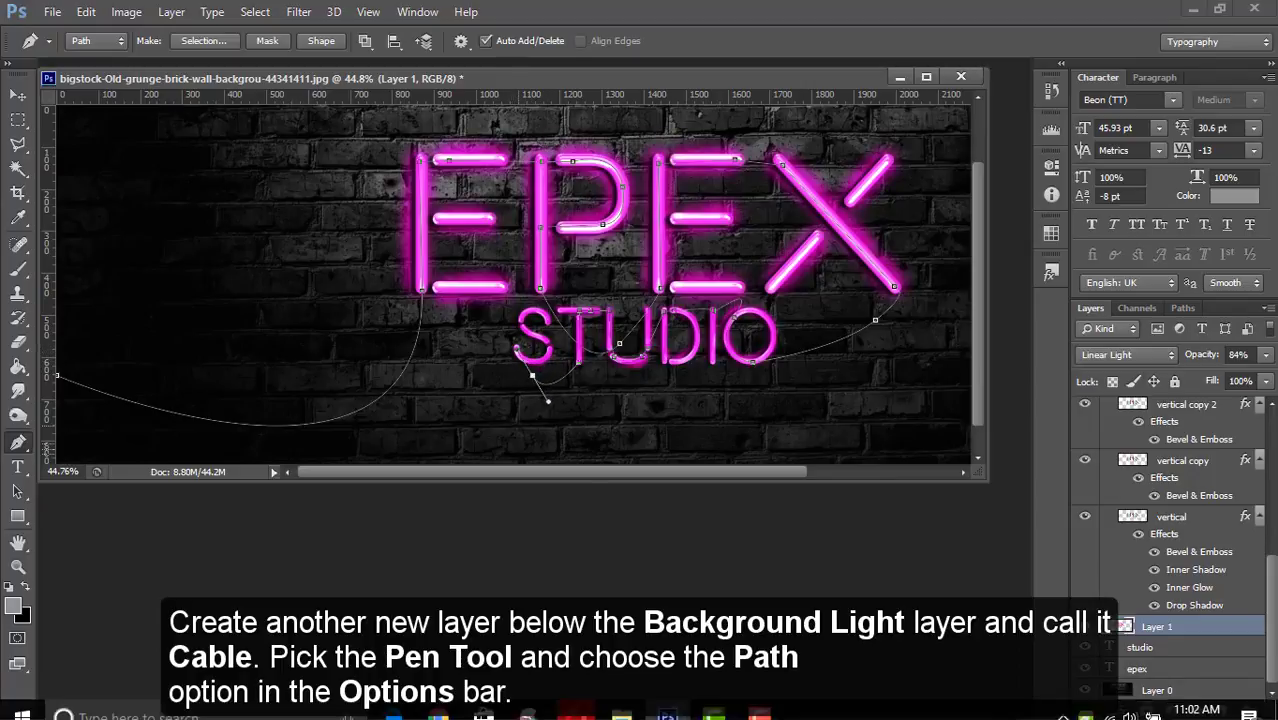
alt+click(532, 375)
mouse_move(551, 344)
mouse_down()
mouse_move(556, 327)
mouse_move(559, 337)
mouse_up()
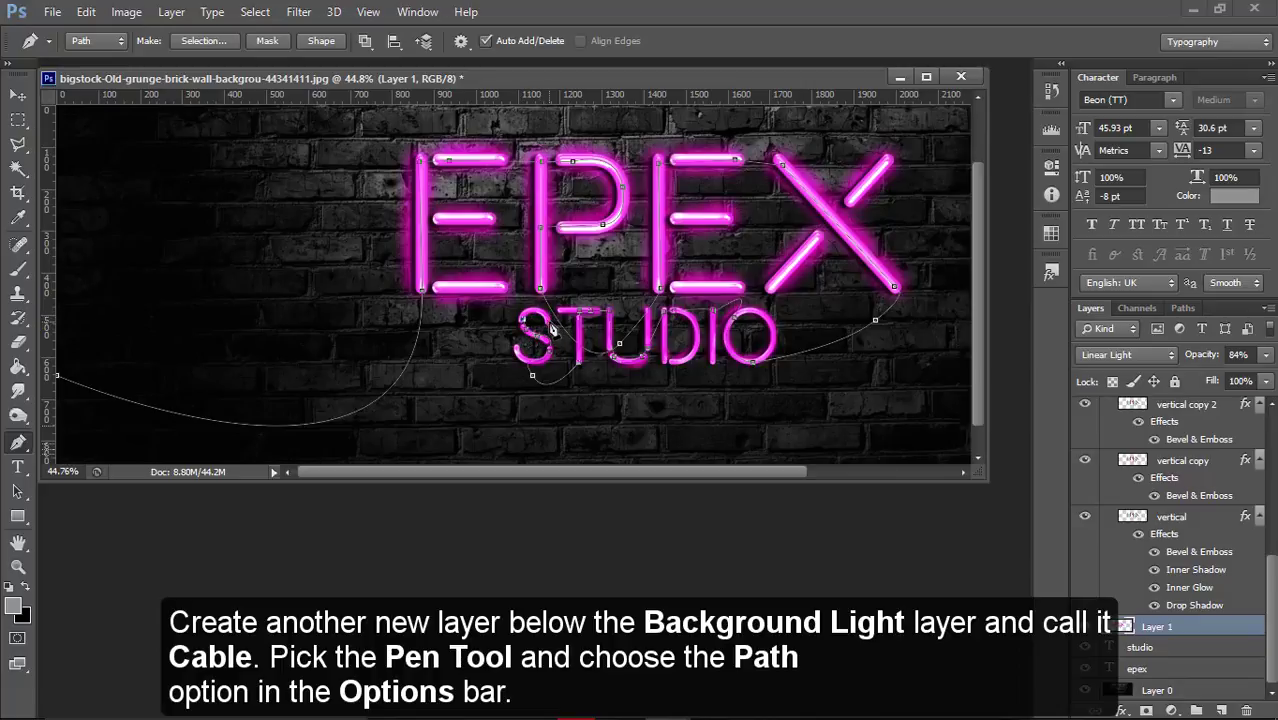
drag(548, 330, 517, 295)
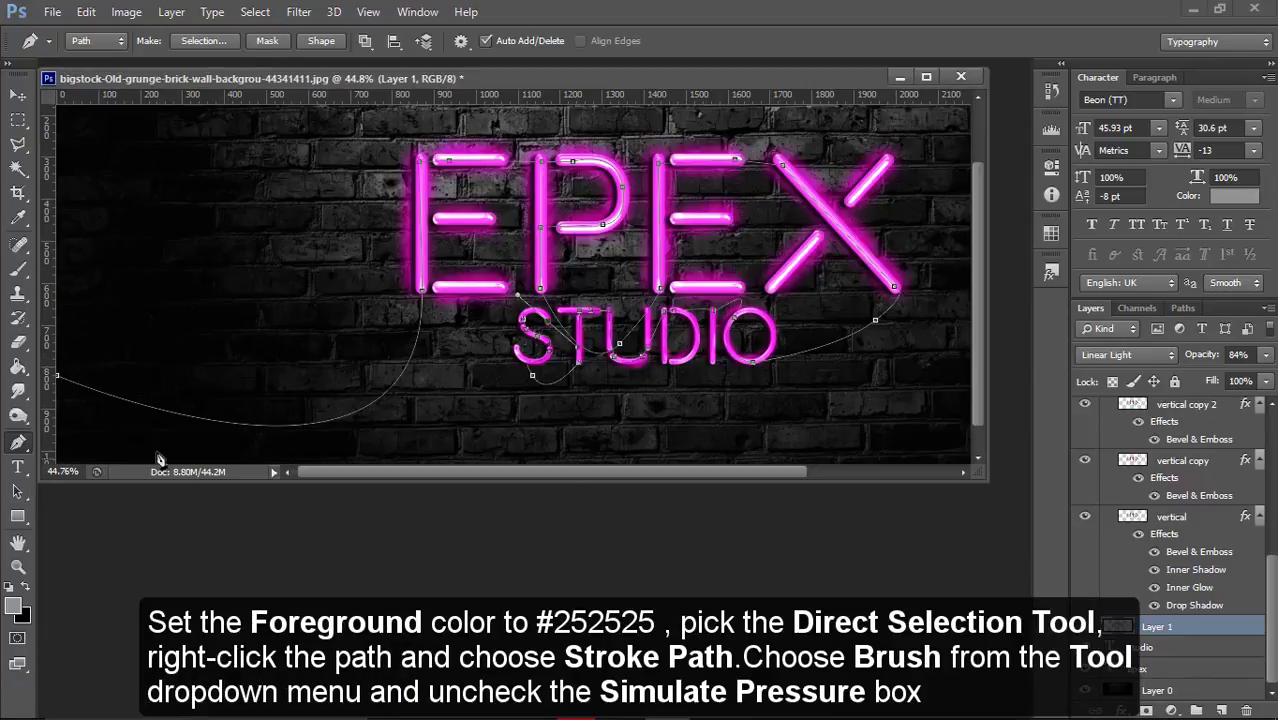
Stroke the cable path with the Brush on Layer 1 using Stroke Path
click(18, 491)
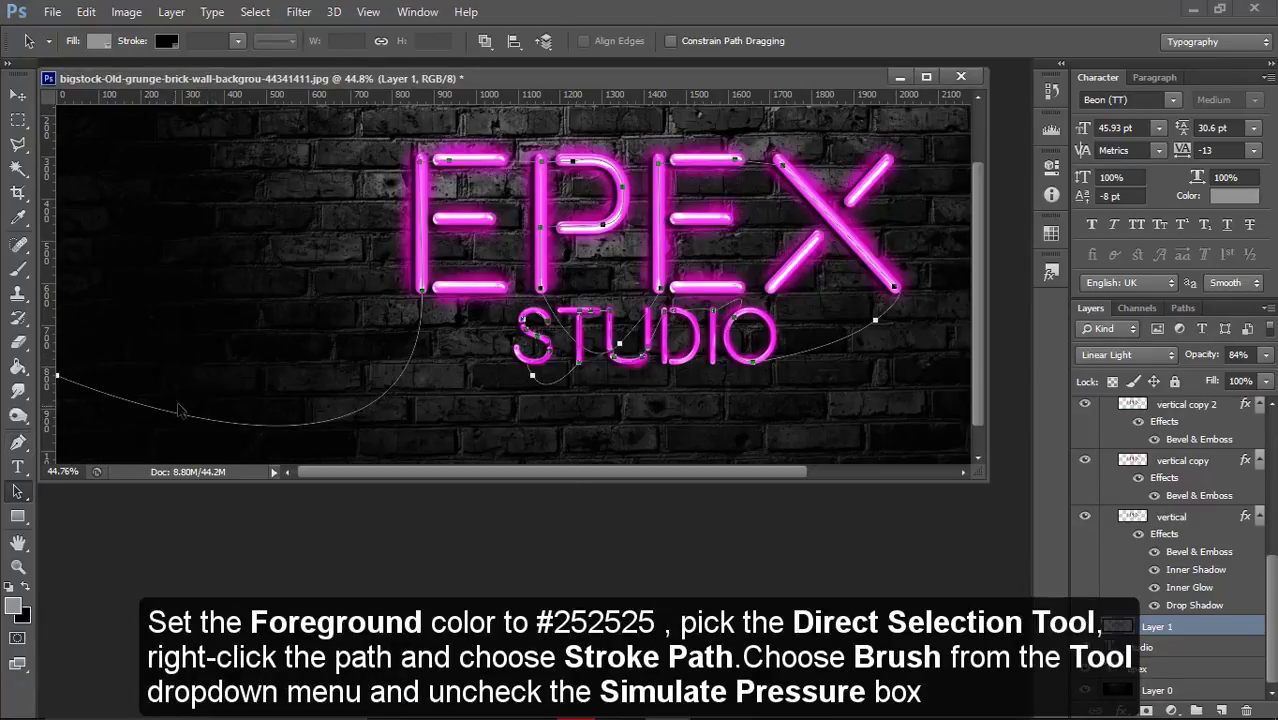
right_click(172, 412)
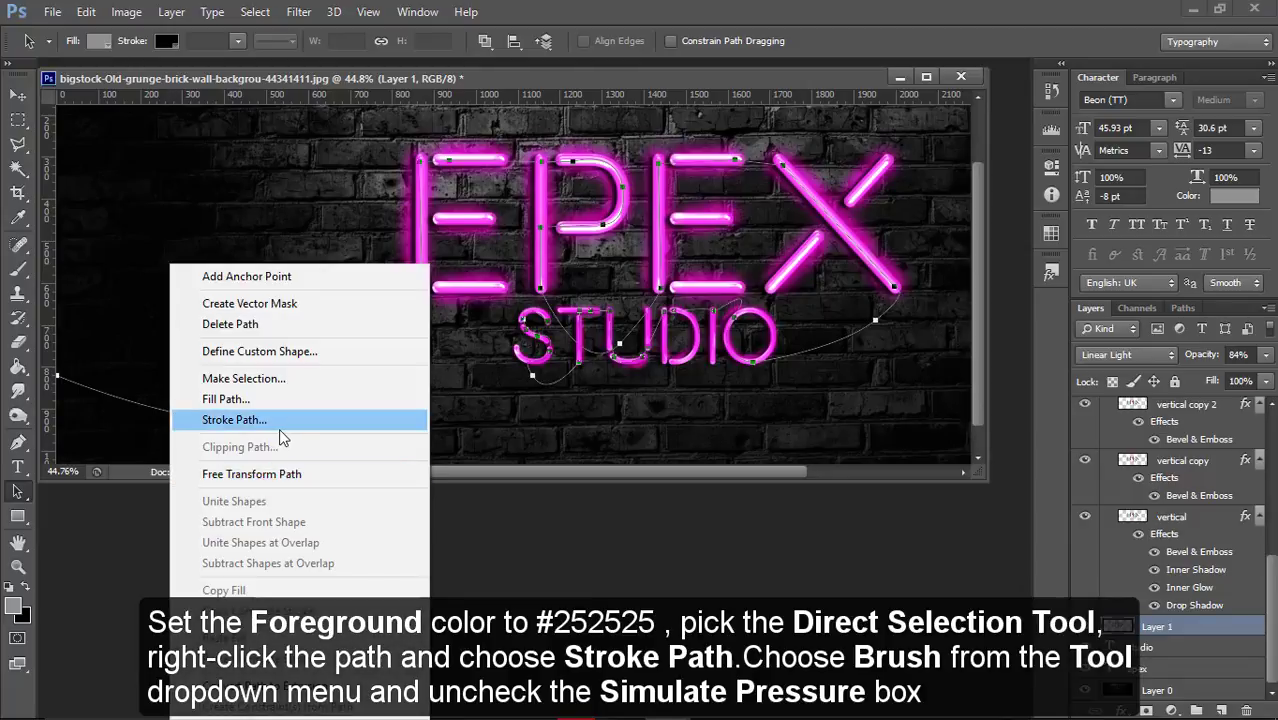
click(275, 421)
click(595, 241)
click(592, 245)
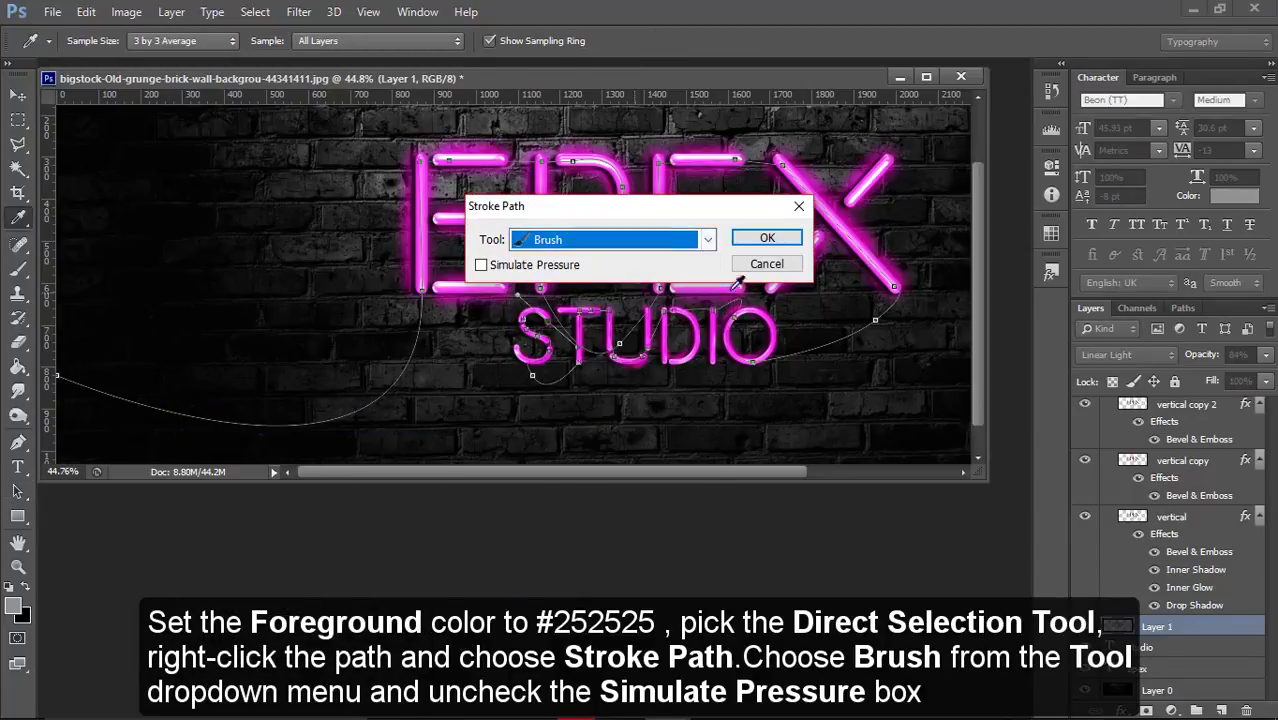
click(767, 239)
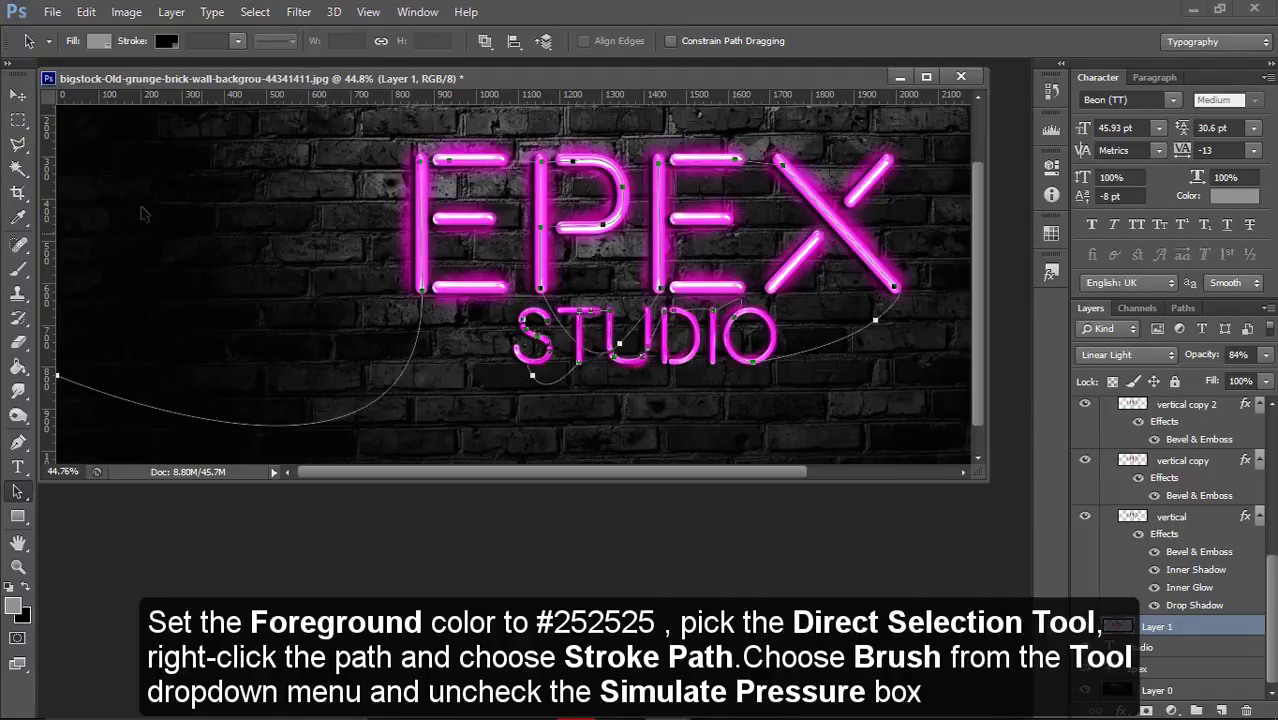
drag(22, 122, 80, 138)
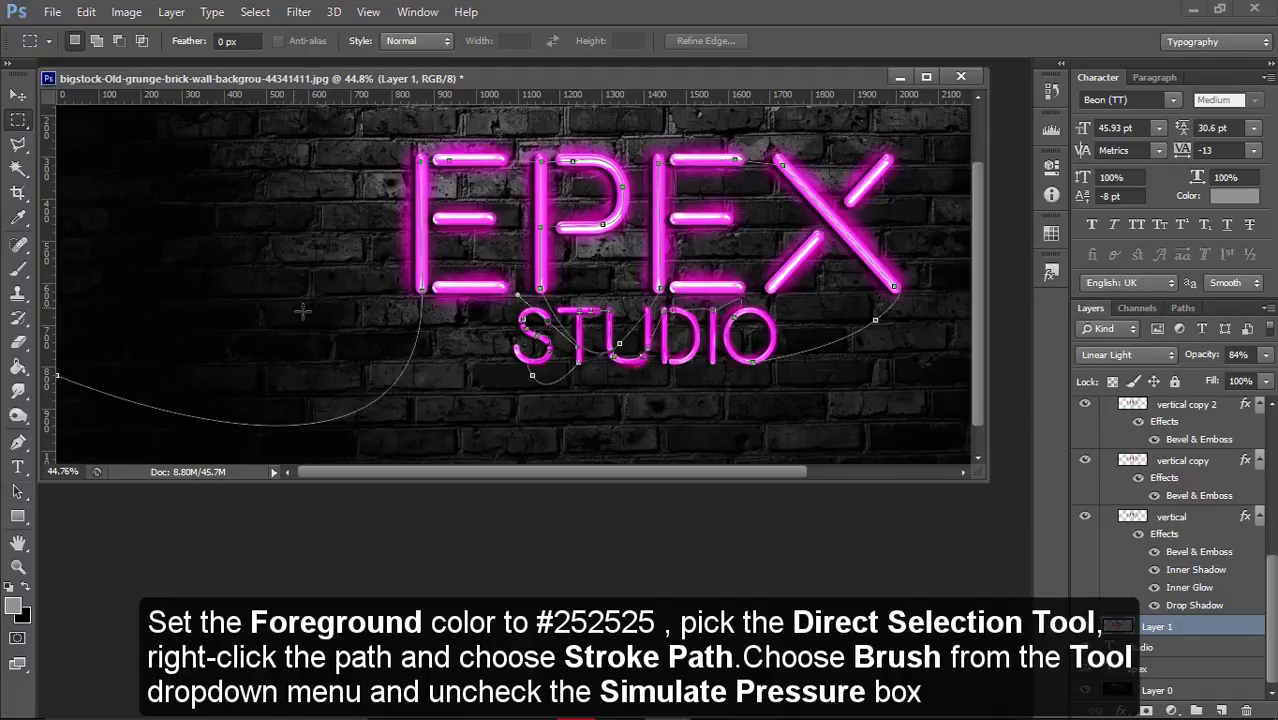
scroll(673, 447, down, 1)
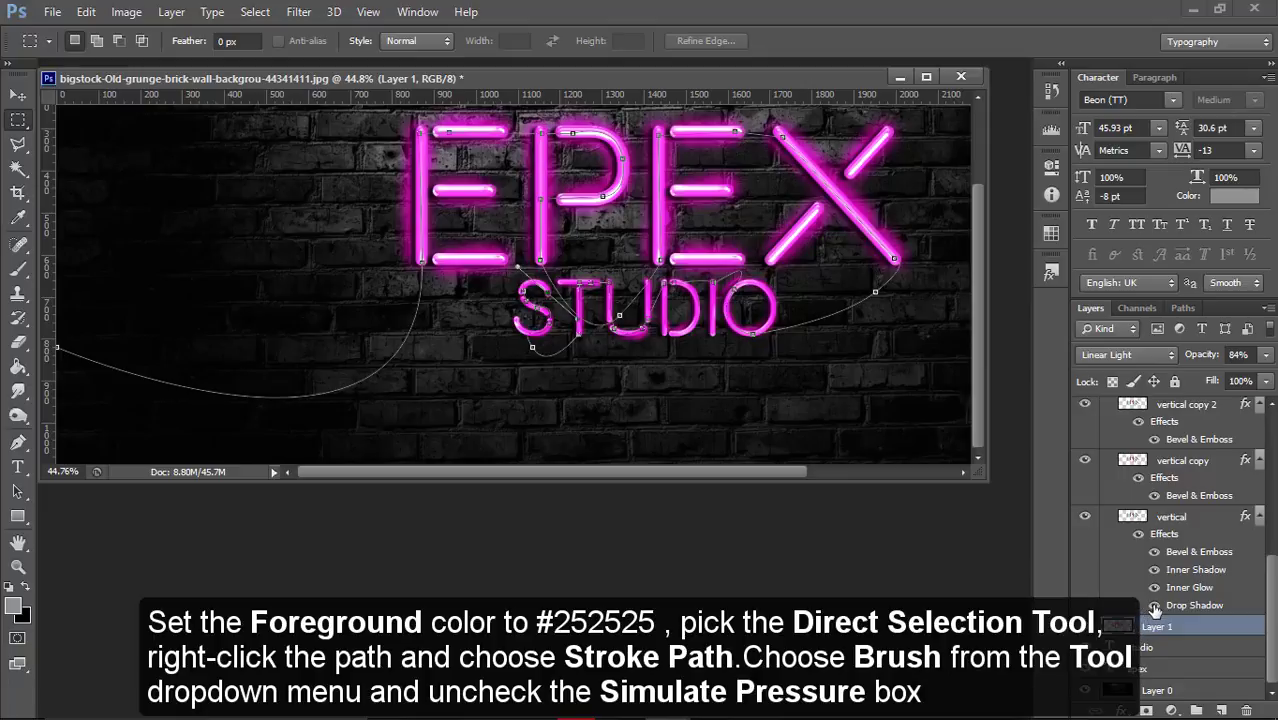
Add a new Layer 2 and stroke the cable path onto it with the Brush again
click(1226, 710)
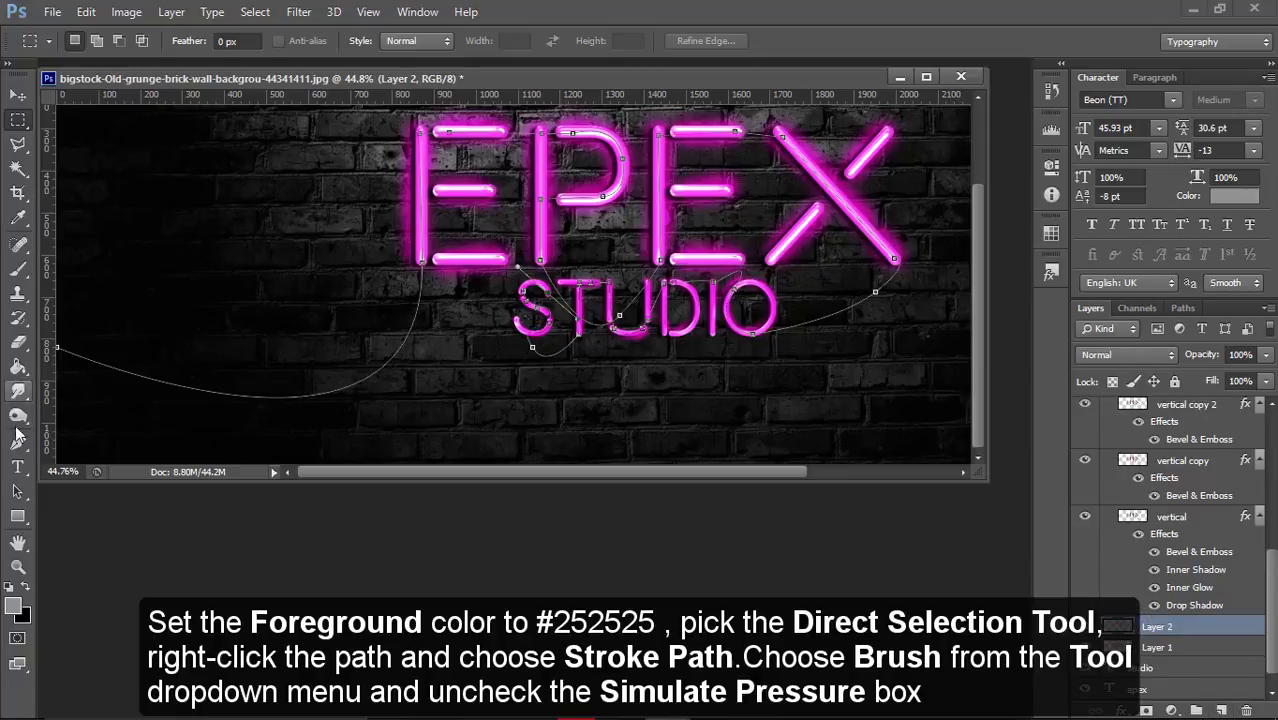
click(18, 491)
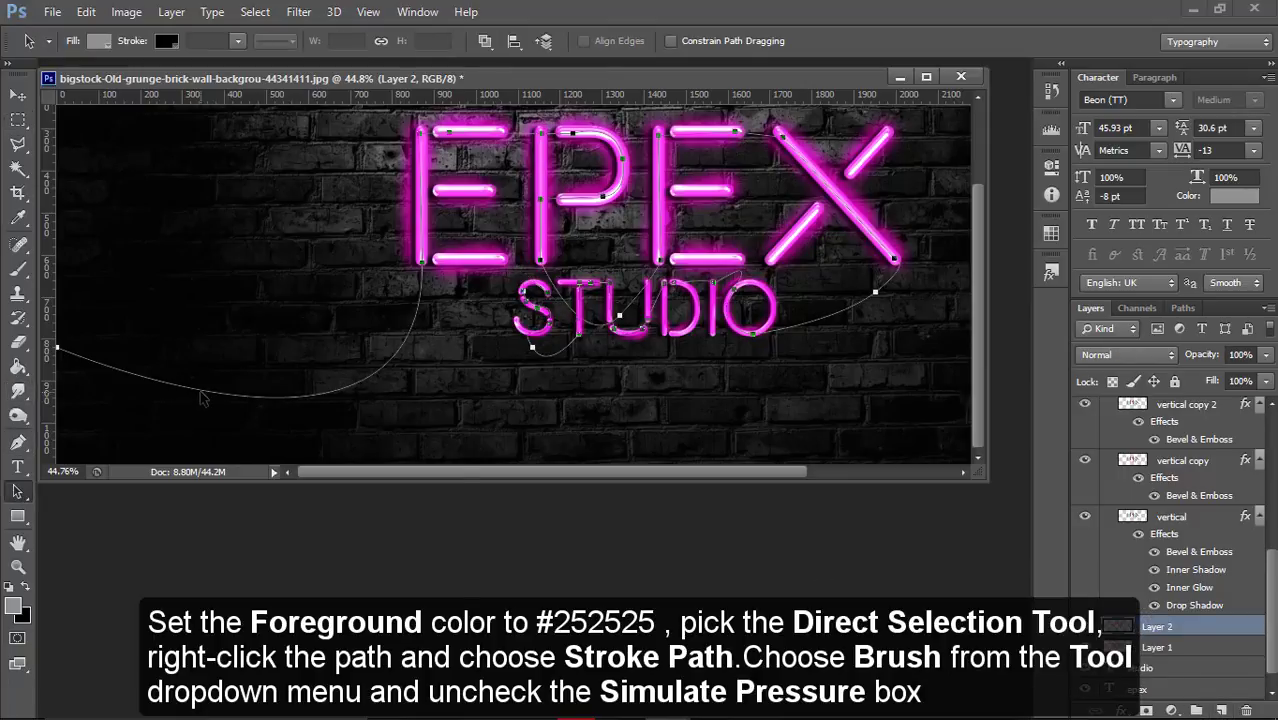
right_click(200, 397)
click(258, 420)
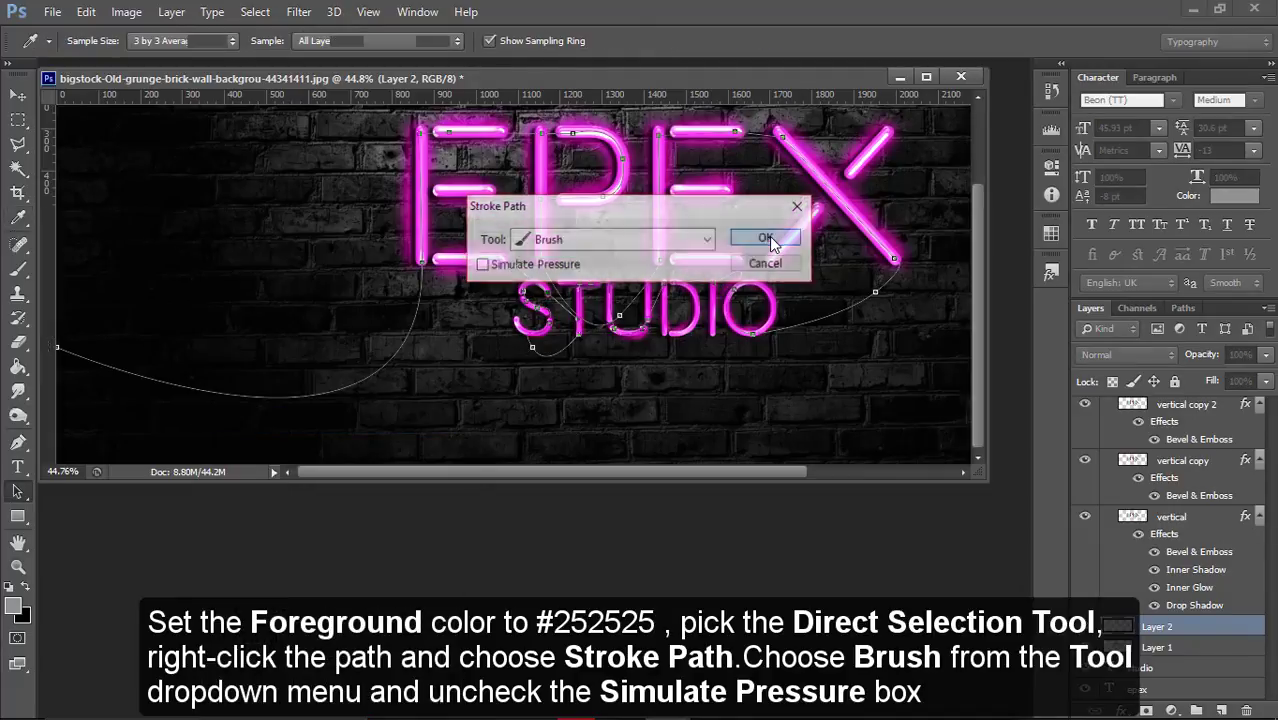
click(765, 238)
click(18, 120)
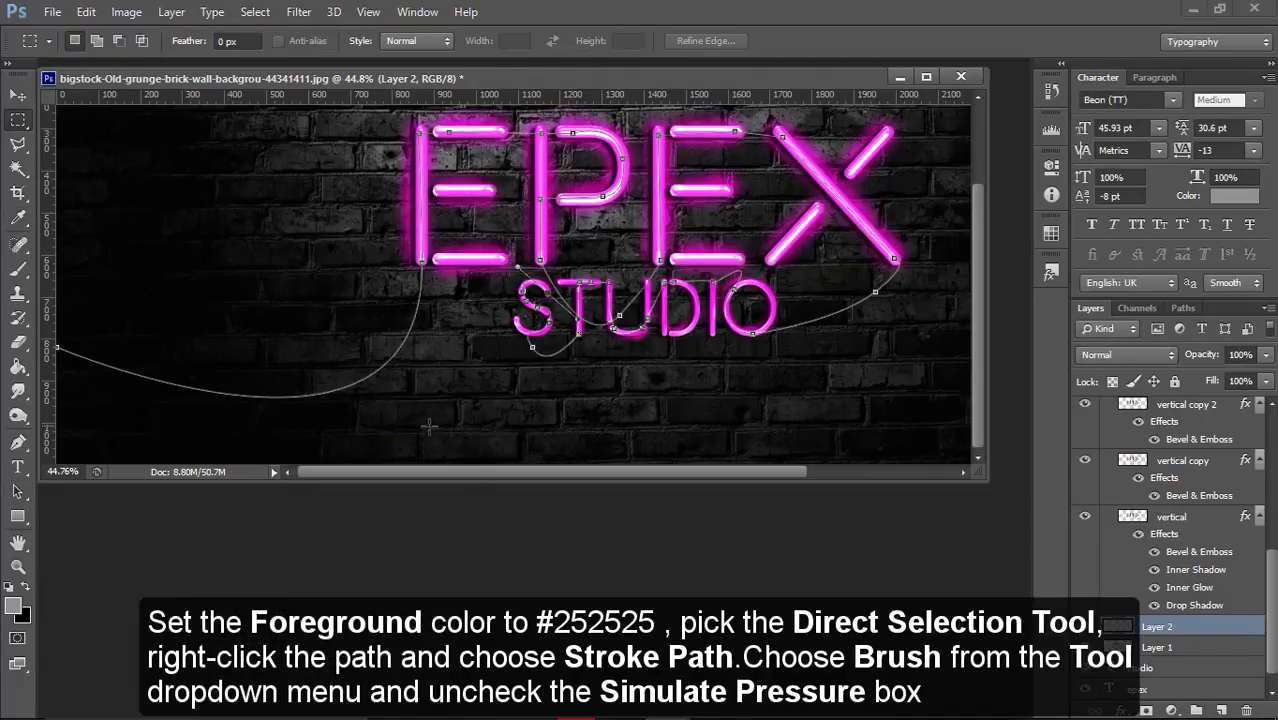
Lower Layer 2's opacity to 61%
scroll(385, 418, up, 1)
scroll(396, 365, up, 2)
scroll(396, 356, up, 2)
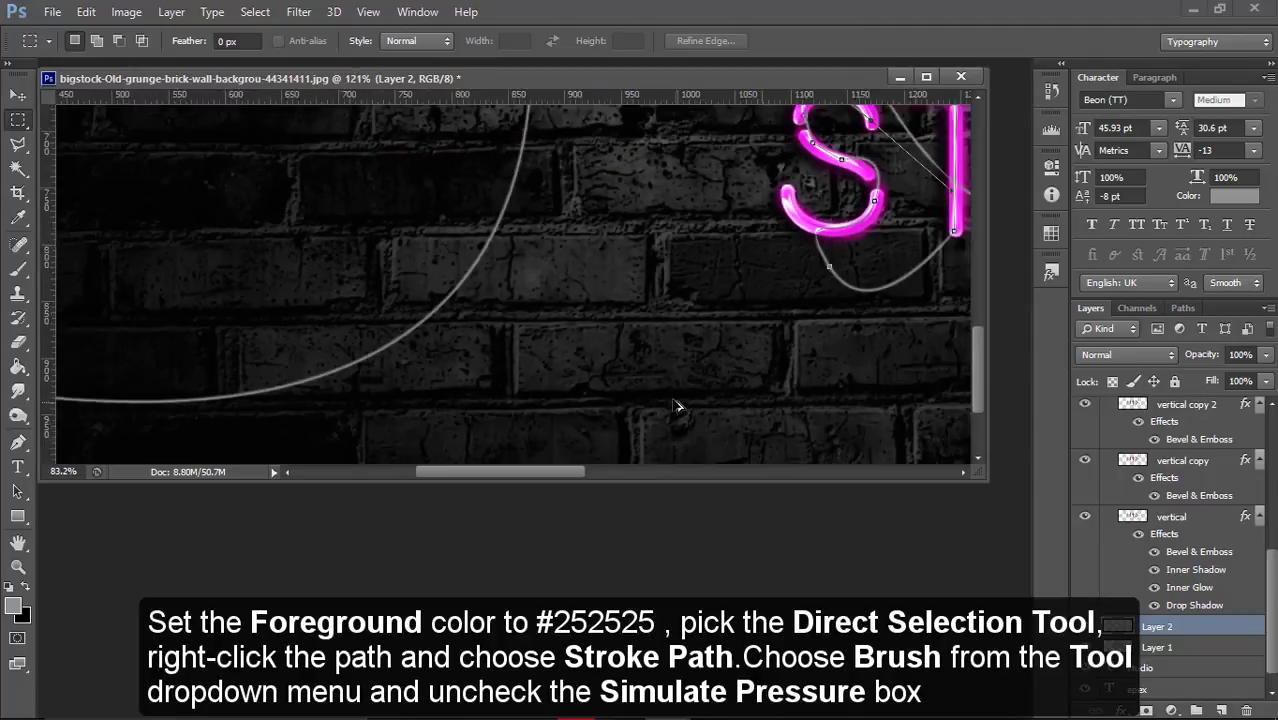
scroll(677, 405, down, 2)
scroll(677, 405, down, 2)
mouse_move(1265, 355)
mouse_down()
mouse_move(1247, 381)
mouse_move(1226, 380)
mouse_up()
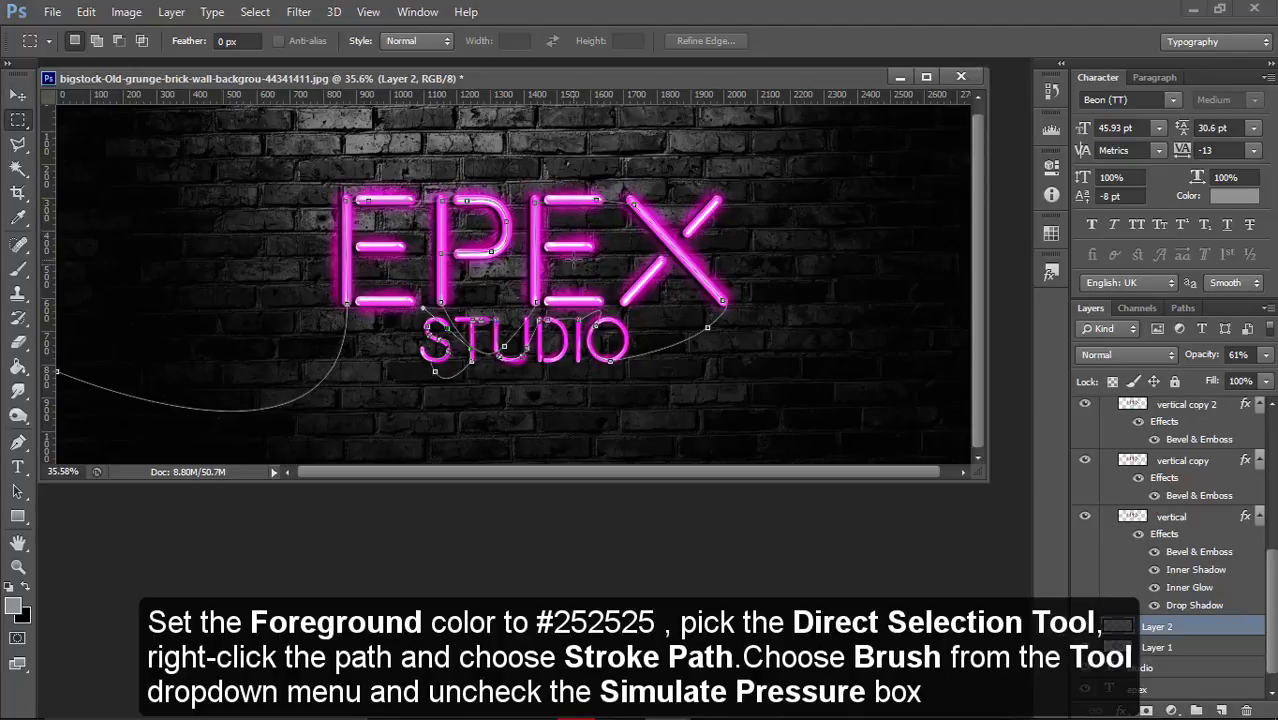
Clear a stray selection, then drag the whole cable path down and right with Direct Selection
scroll(572, 258, down, 1)
scroll(572, 258, down, 1)
drag(709, 213, 190, 389)
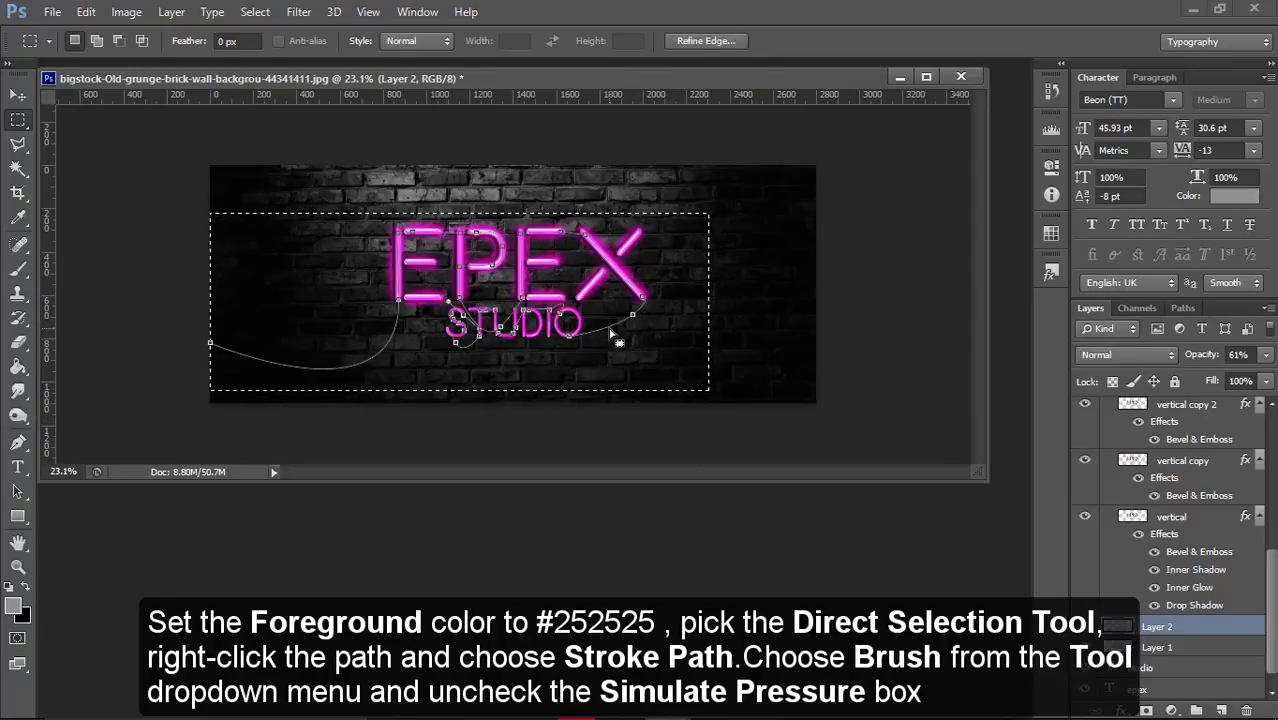
click(665, 345)
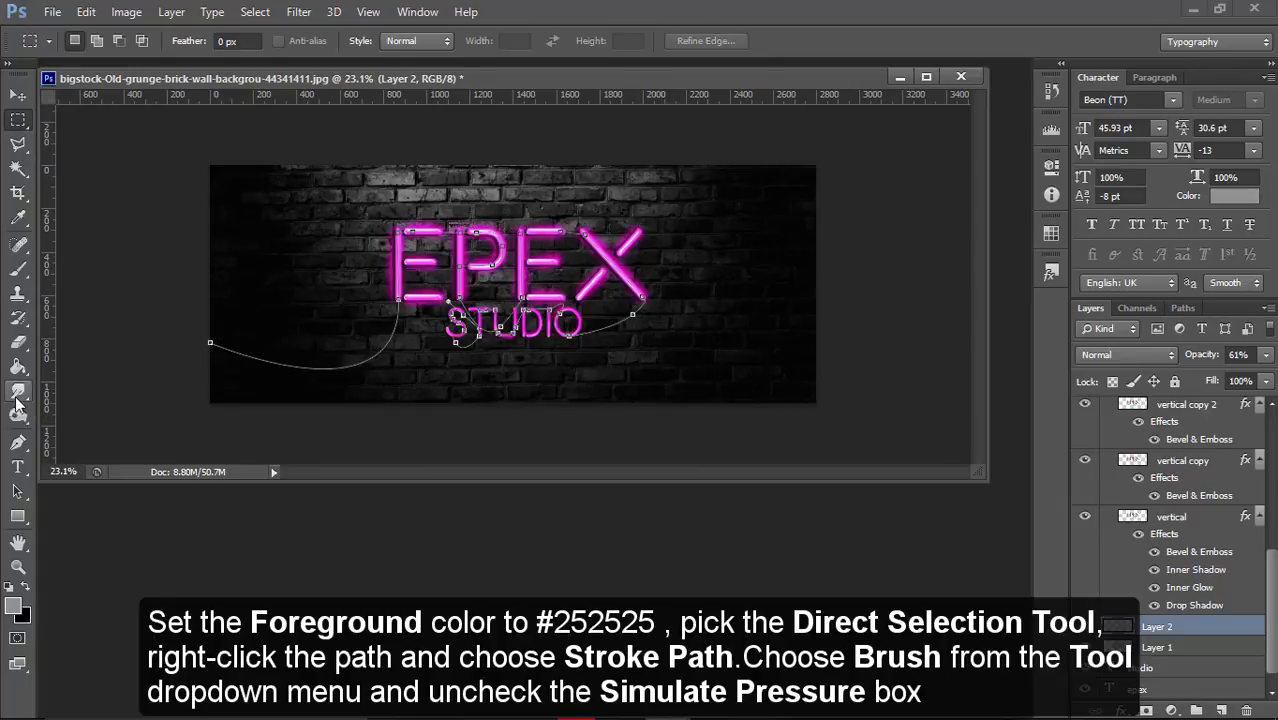
click(17, 442)
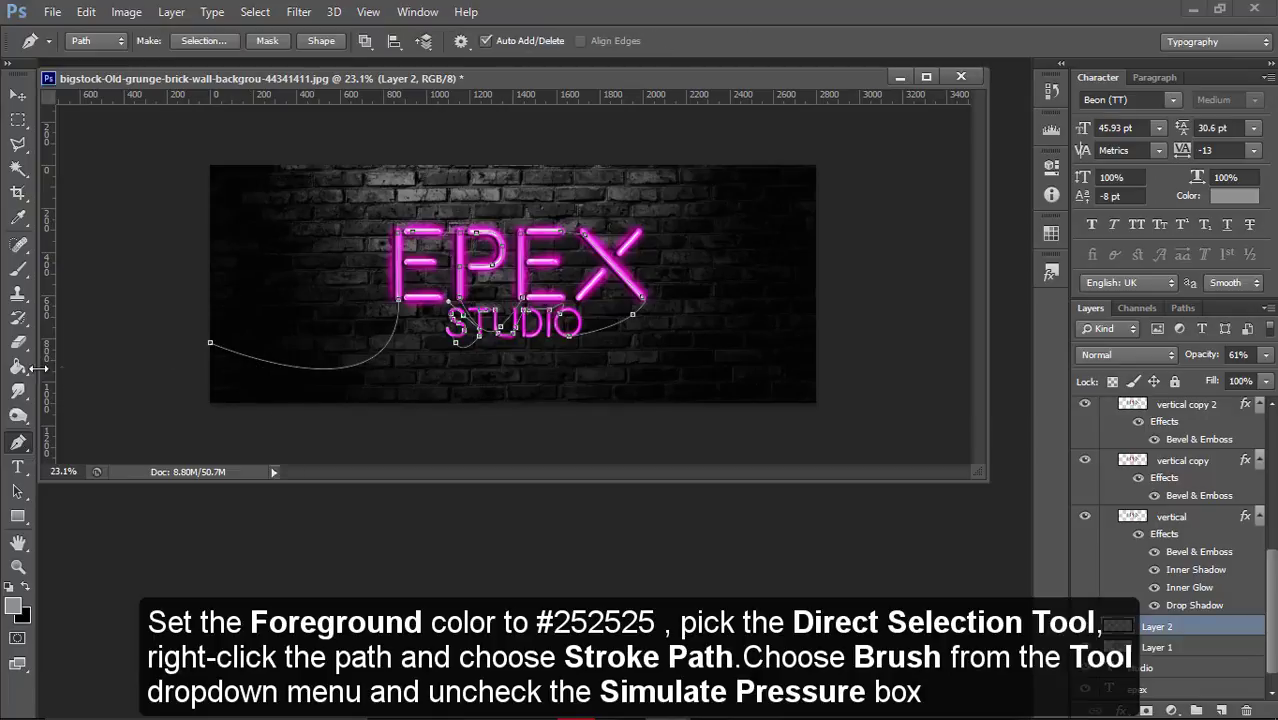
click(17, 491)
drag(270, 366, 423, 413)
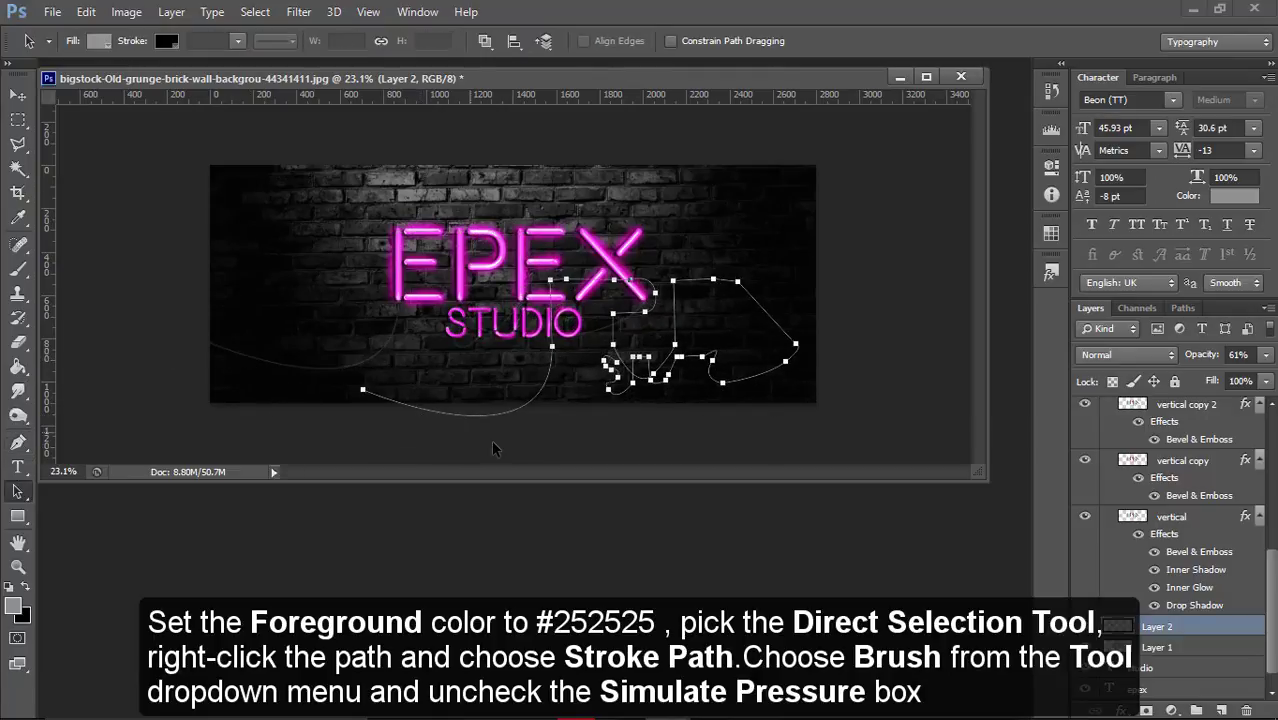
Deselect the path's anchor points and move Layer 2 below Layer 1 in the layer stack
click(510, 440)
scroll(691, 358, up, 5)
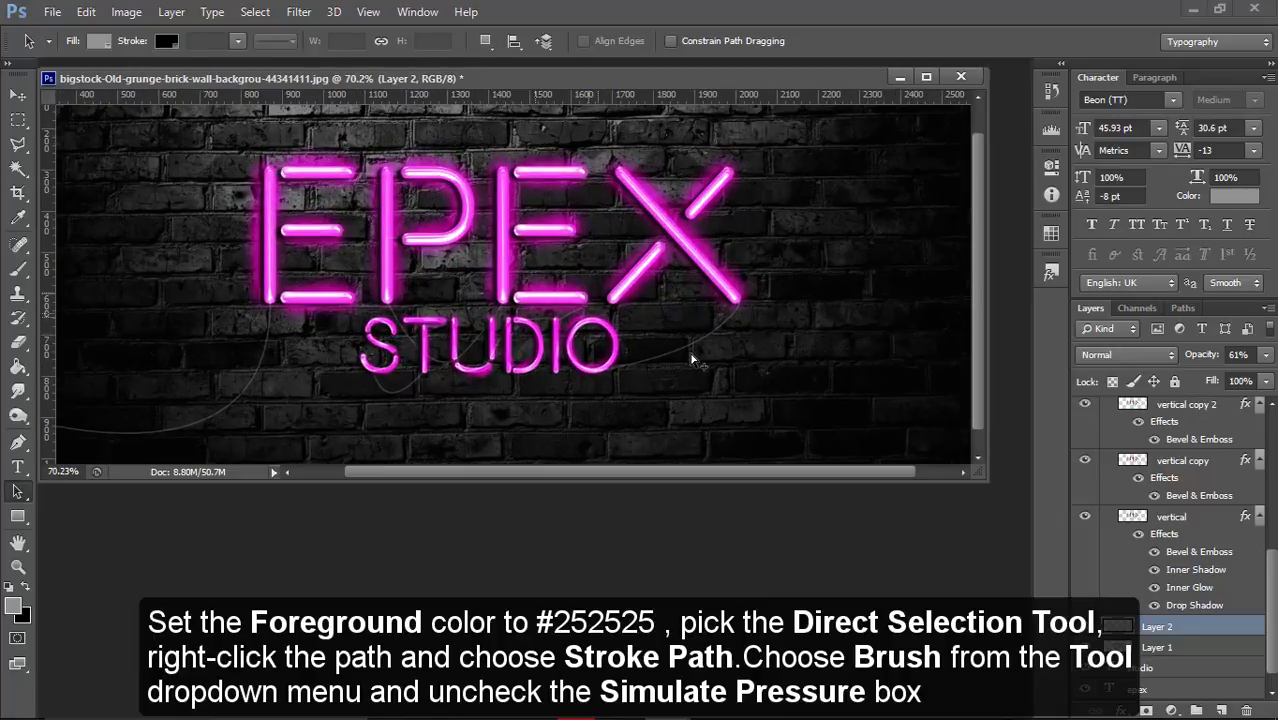
scroll(691, 358, up, 2)
scroll(660, 357, up, 2)
scroll(457, 340, down, 4)
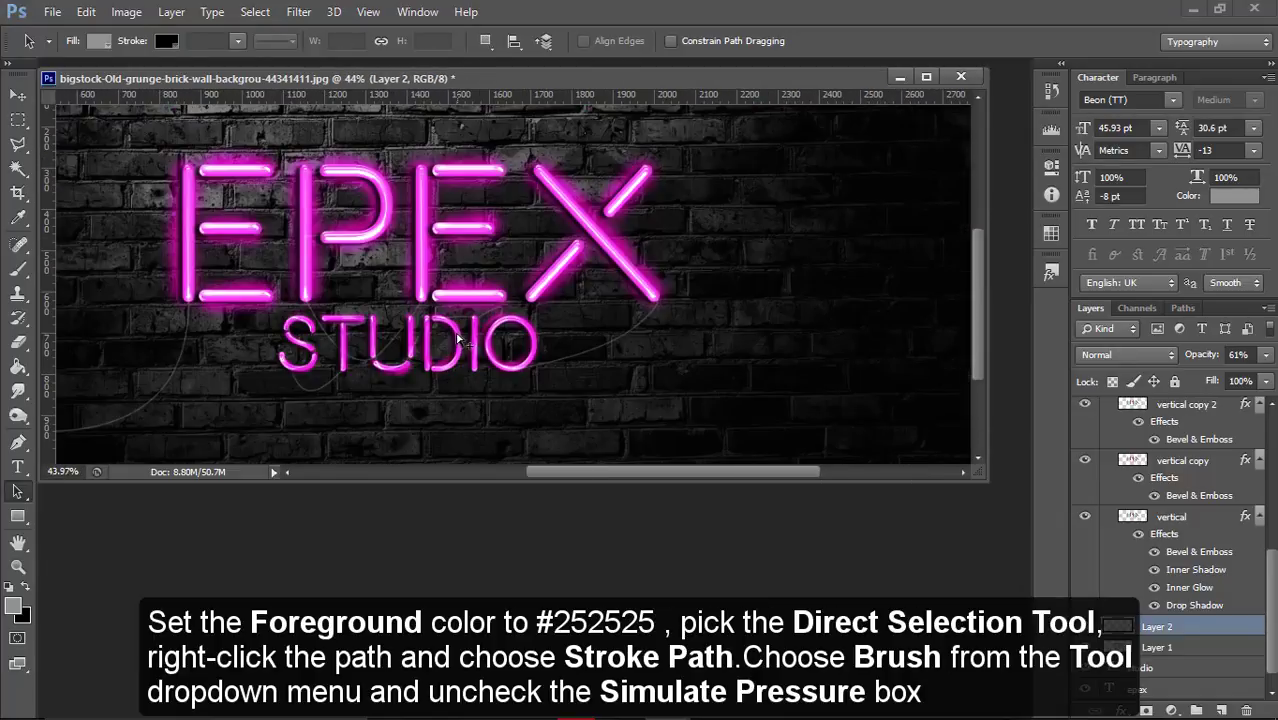
scroll(460, 345, up, 1)
scroll(470, 360, up, 2)
scroll(480, 365, up, 2)
scroll(500, 374, down, 2)
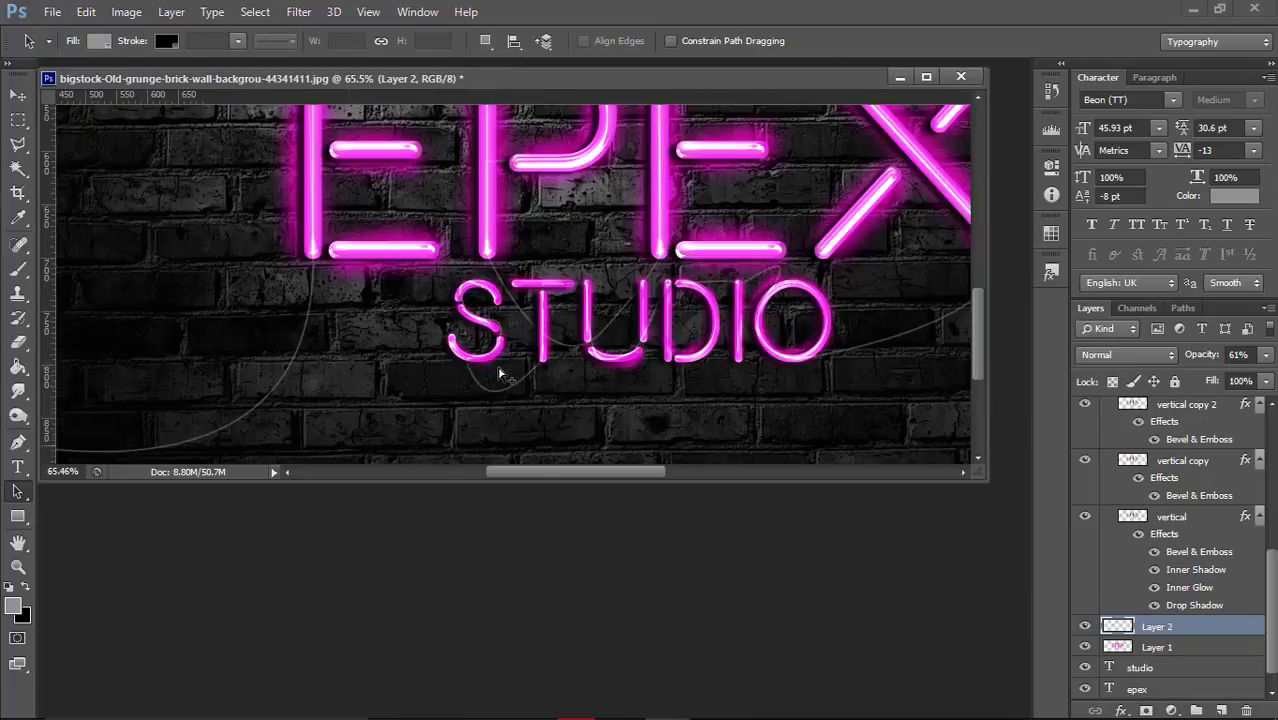
scroll(500, 374, down, 2)
scroll(600, 330, up, 2)
scroll(700, 280, up, 2)
scroll(750, 243, up, 1)
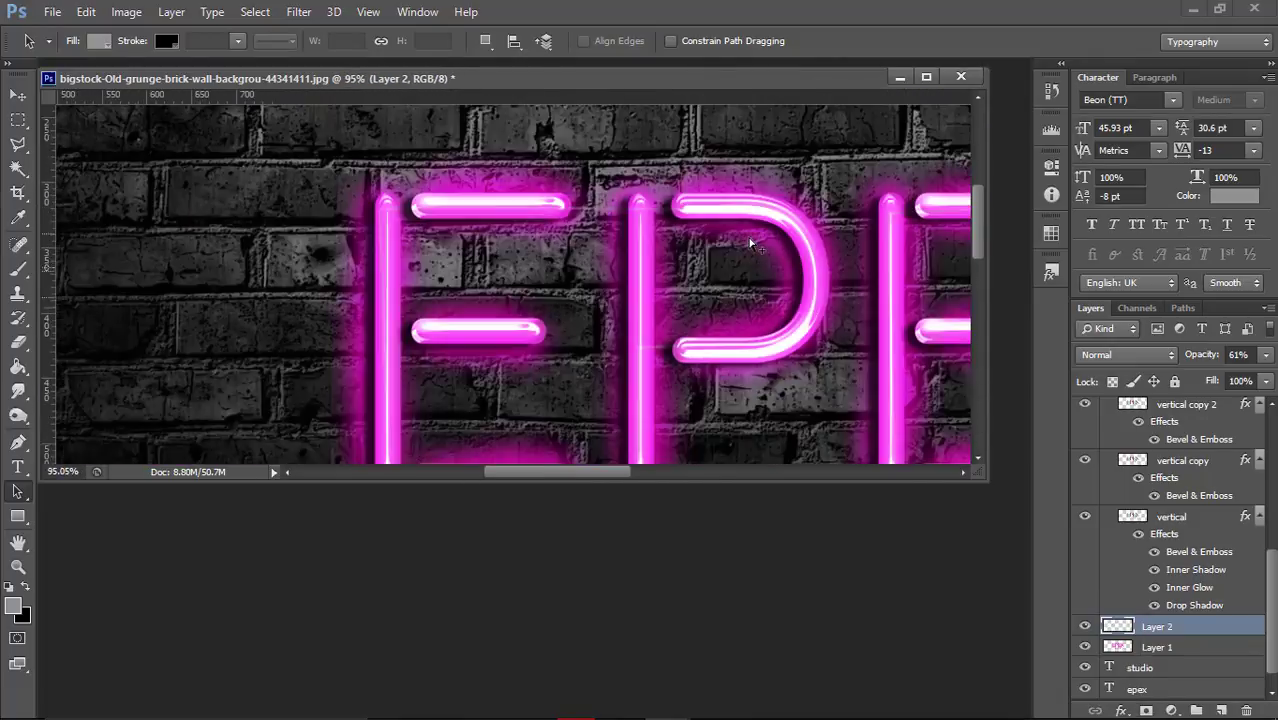
scroll(745, 246, up, 1)
scroll(736, 250, up, 2)
scroll(725, 251, up, 2)
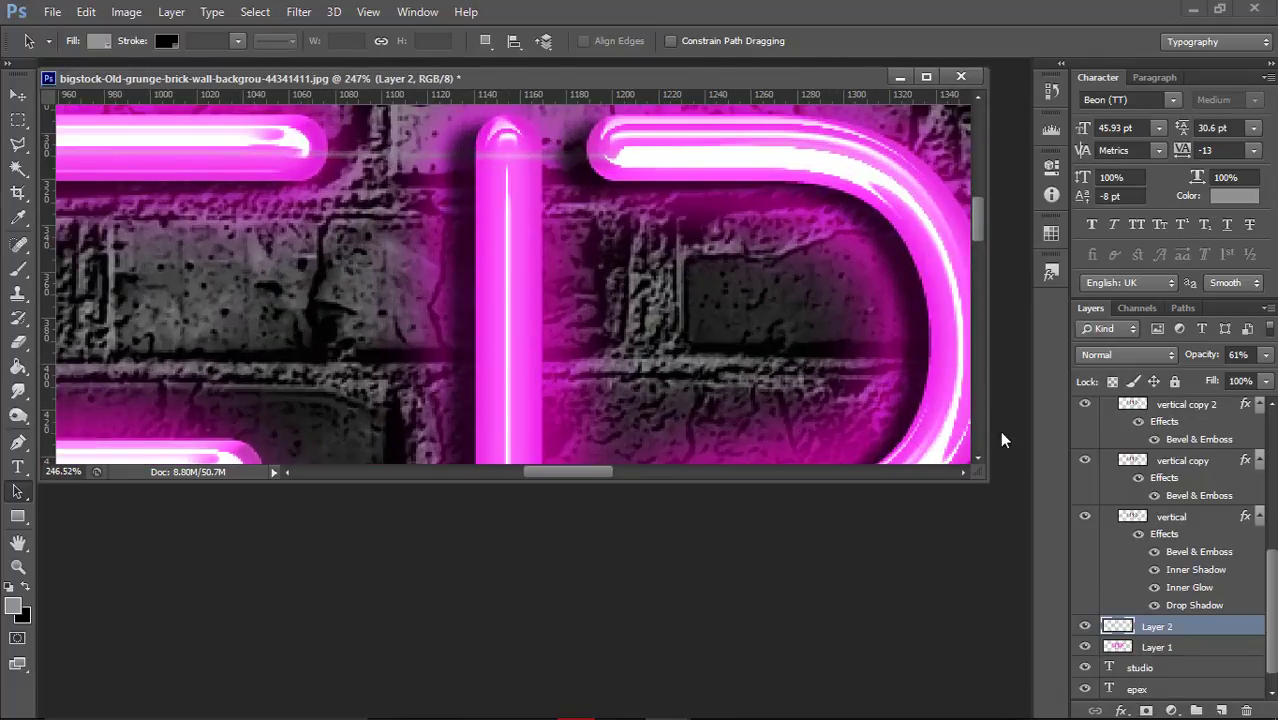
scroll(1001, 438, down, 1)
drag(1157, 626, 1157, 658)
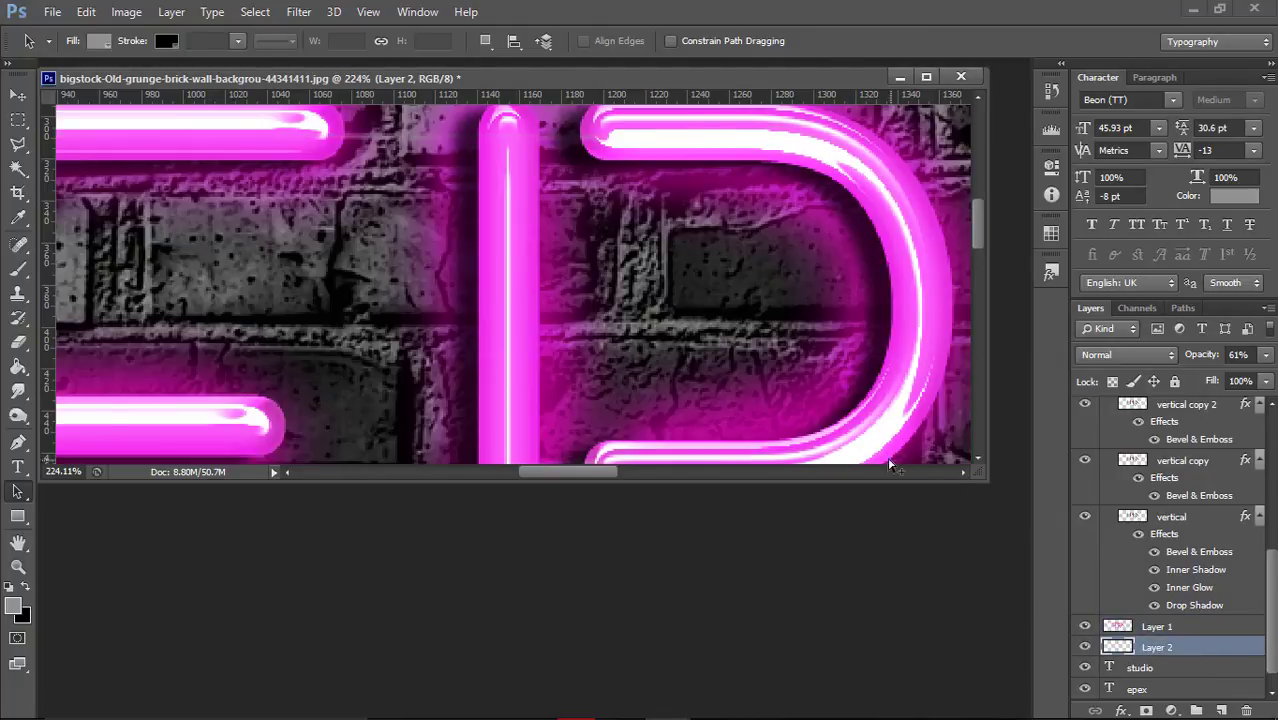
Raise Layer 2's opacity back to 100% so the cable lines show fully
scroll(890, 463, down, 4)
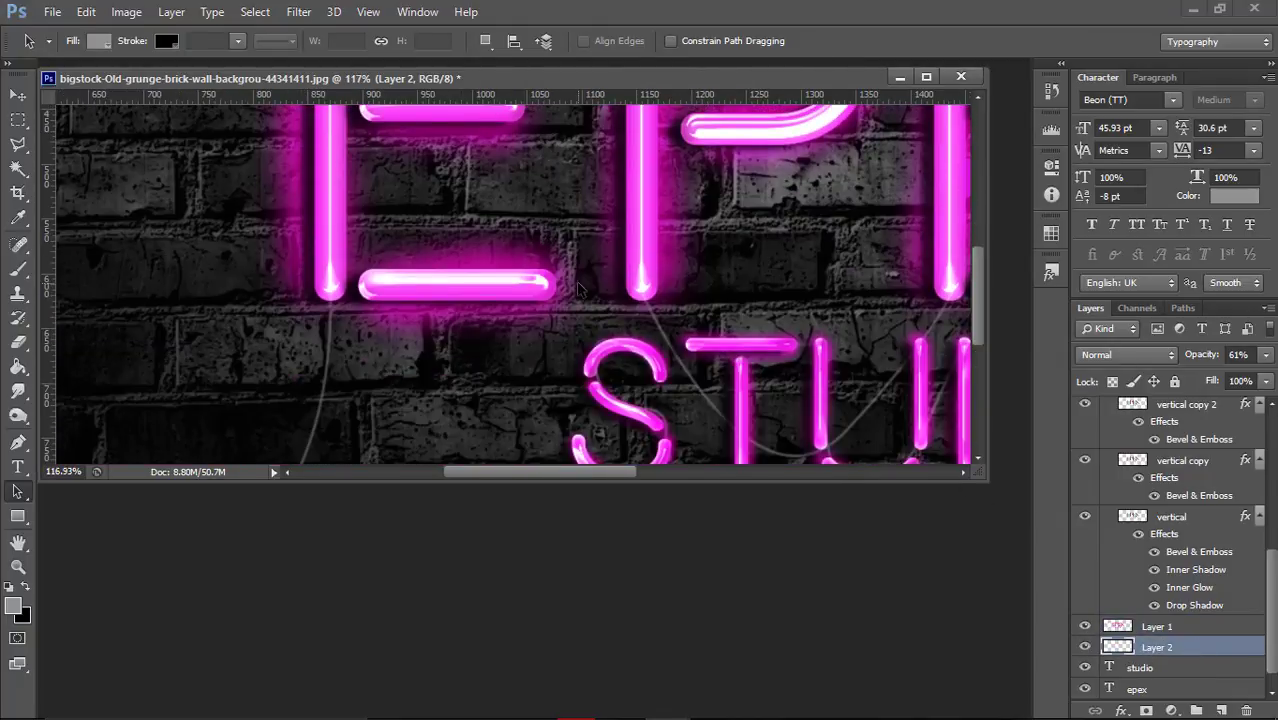
scroll(578, 288, down, 2)
scroll(578, 288, down, 1)
scroll(700, 300, down, 1)
click(1265, 354)
drag(1230, 377, 1274, 377)
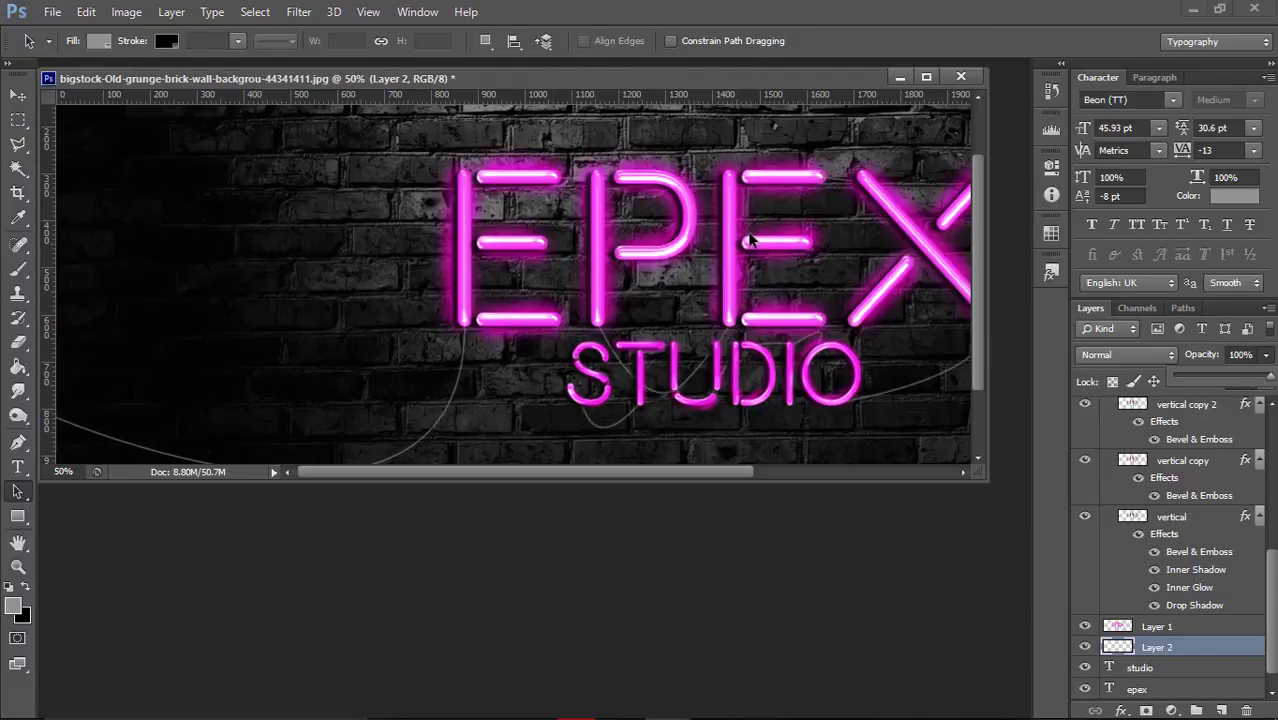